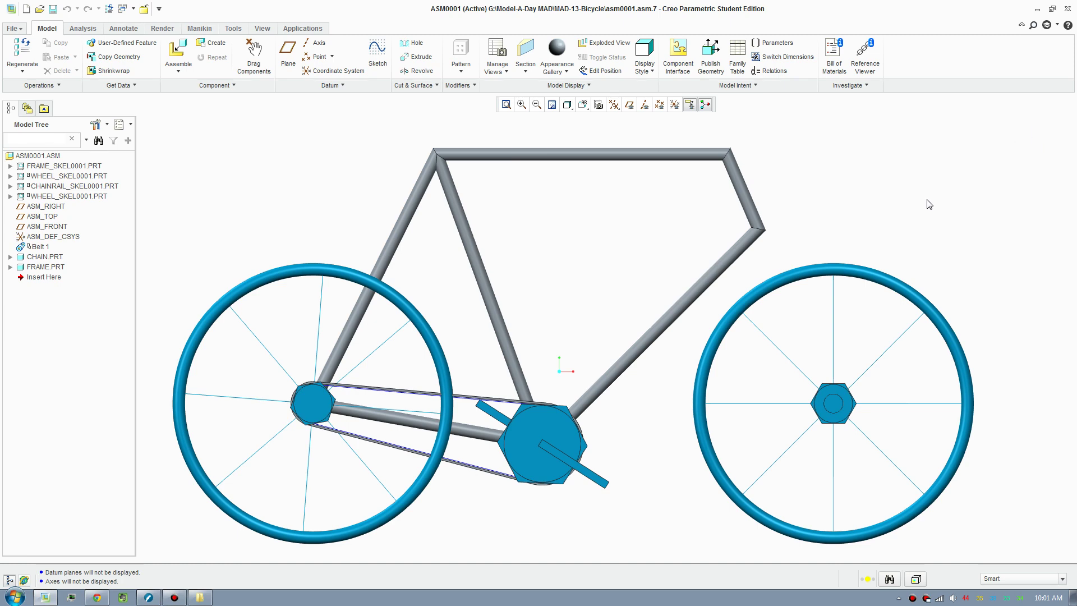
Rotate the pedal crank with Drag Components from both sides of the bicycle to check the chain and rear wheel motion
{"action": "scroll", "coordinate": [929, 205], "scroll_direction": "down", "scroll_amount": 2}
{"action": "mouse_move", "coordinate": [914, 209]}
{"action": "middle_mouse_down"}
{"action": "mouse_move", "coordinate": [883, 200]}
{"action": "mouse_move", "coordinate": [894, 203]}
{"action": "middle_mouse_up"}
{"action": "scroll", "coordinate": [928, 218], "scroll_direction": "up", "scroll_amount": 2}
{"action": "left_click", "coordinate": [260, 52]}
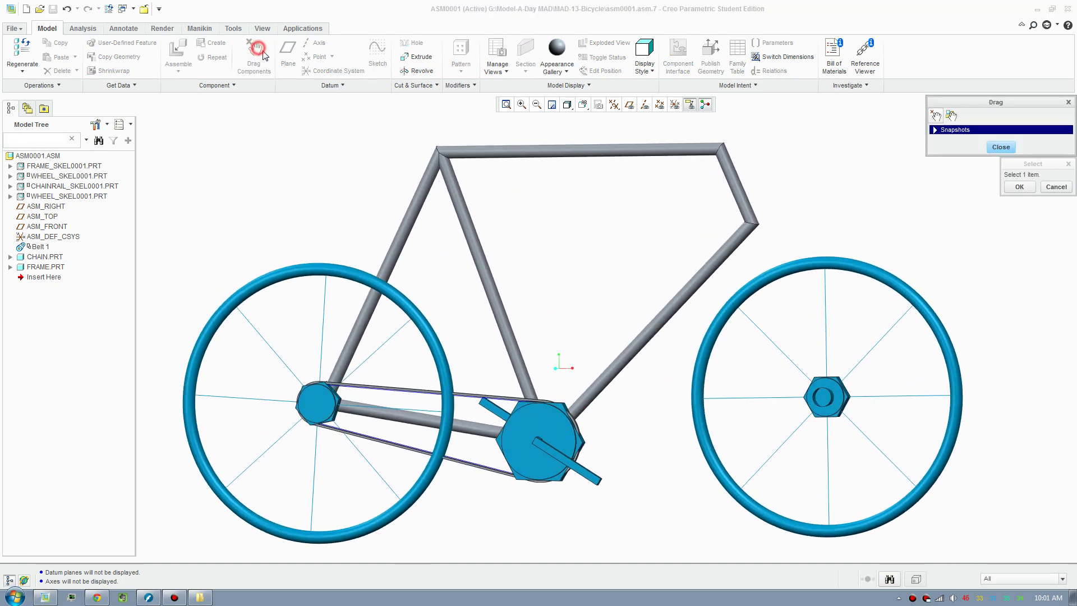
{"action": "left_click", "coordinate": [594, 474]}
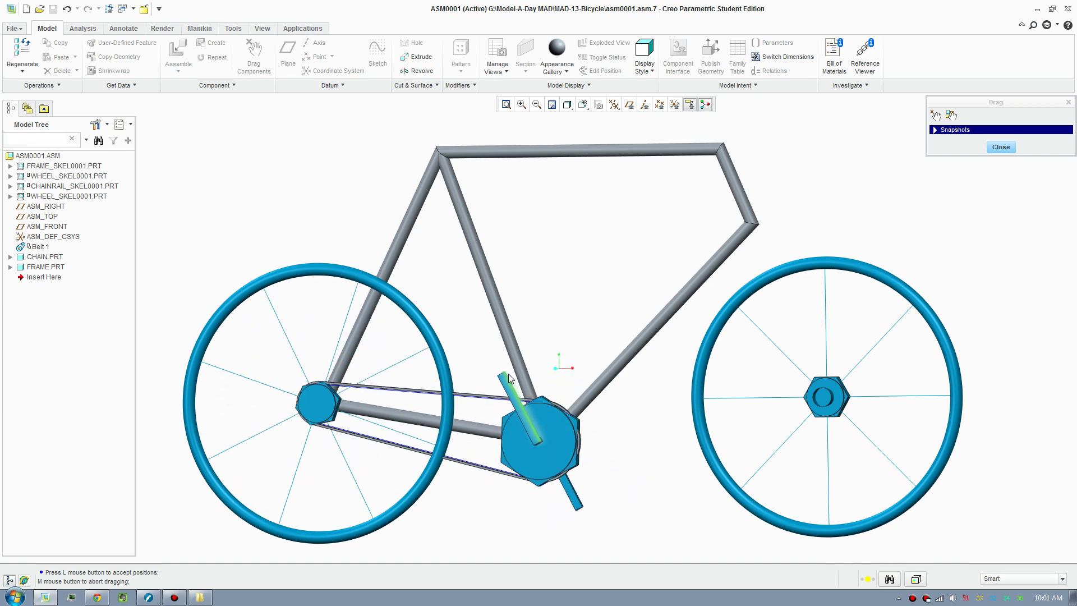
{"action": "left_click", "coordinate": [523, 505]}
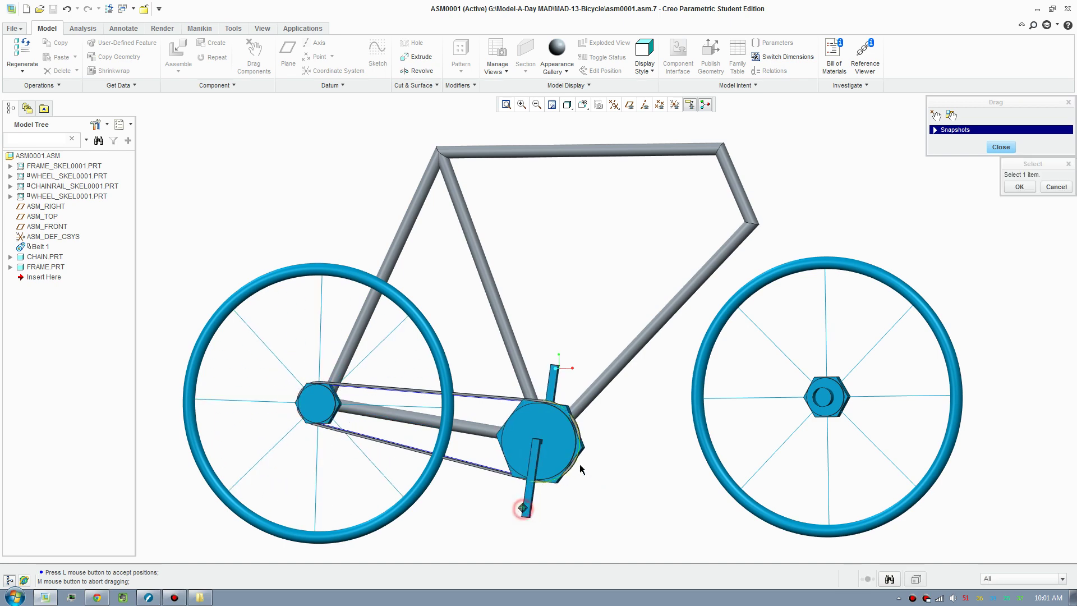
{"action": "middle_click_drag", "start_coordinate": [524, 505], "coordinate": [433, 476]}
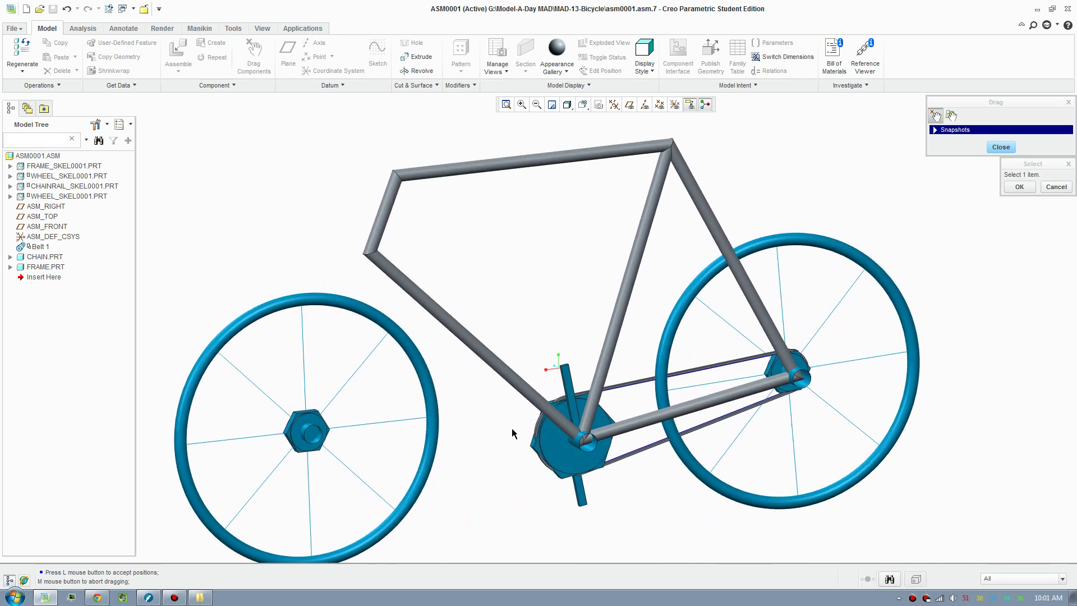
{"action": "left_click", "coordinate": [558, 365]}
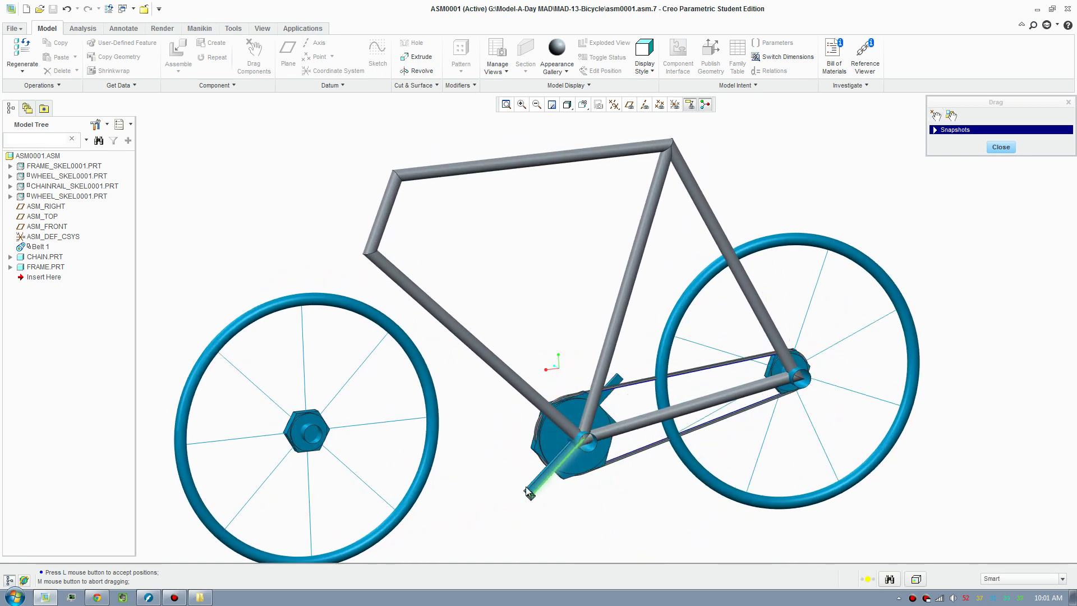
{"action": "left_click", "coordinate": [603, 347]}
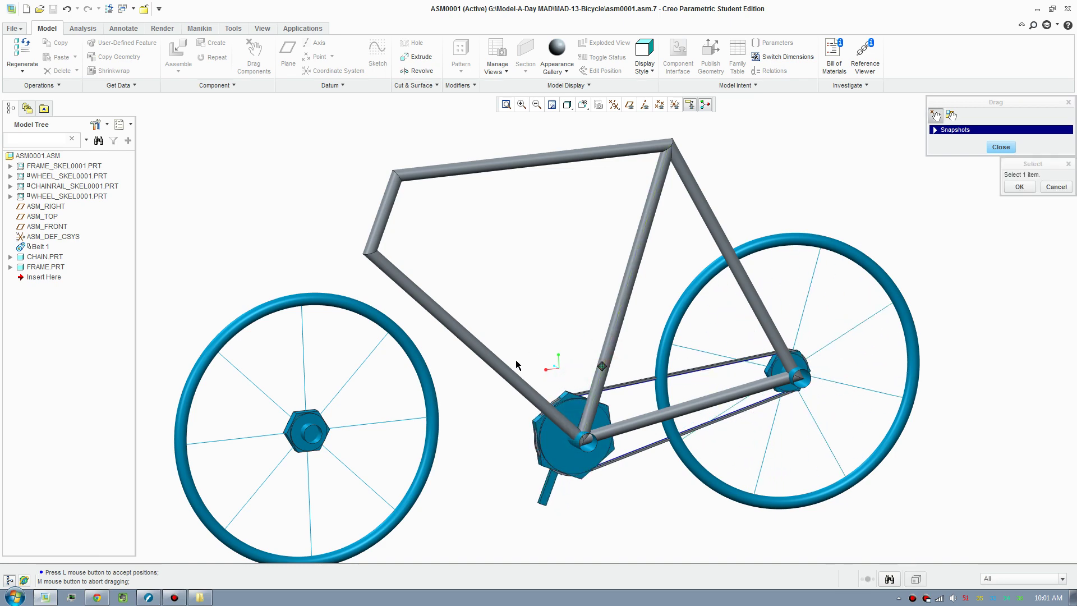
{"action": "middle_click_drag", "start_coordinate": [517, 365], "coordinate": [580, 321]}
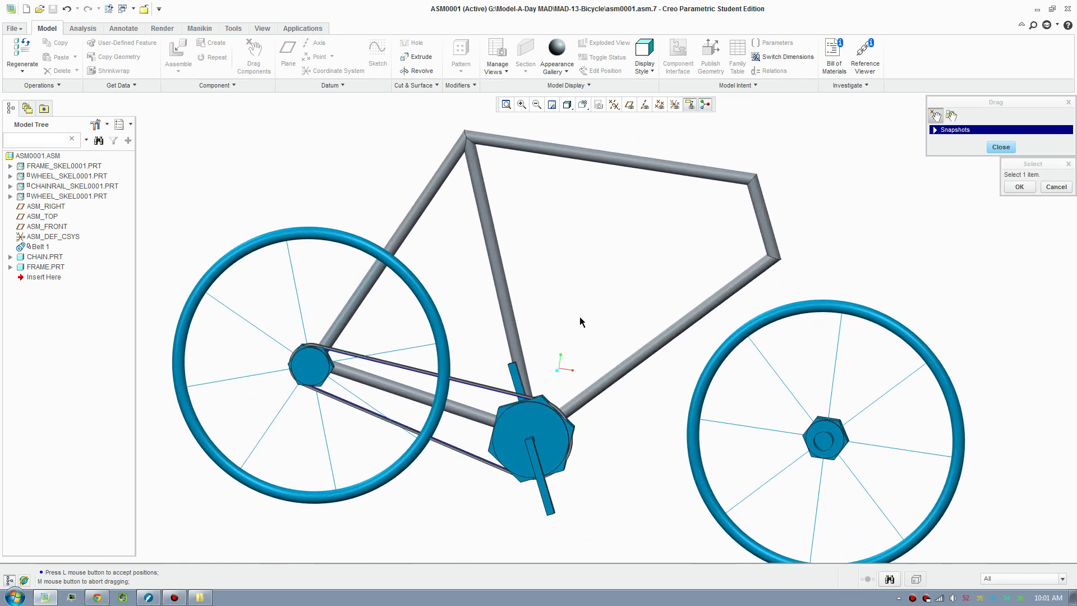
Close the bicycle assembly and erase all objects not displayed from the session
{"action": "left_click", "coordinate": [145, 9]}
{"action": "left_click", "coordinate": [142, 56]}
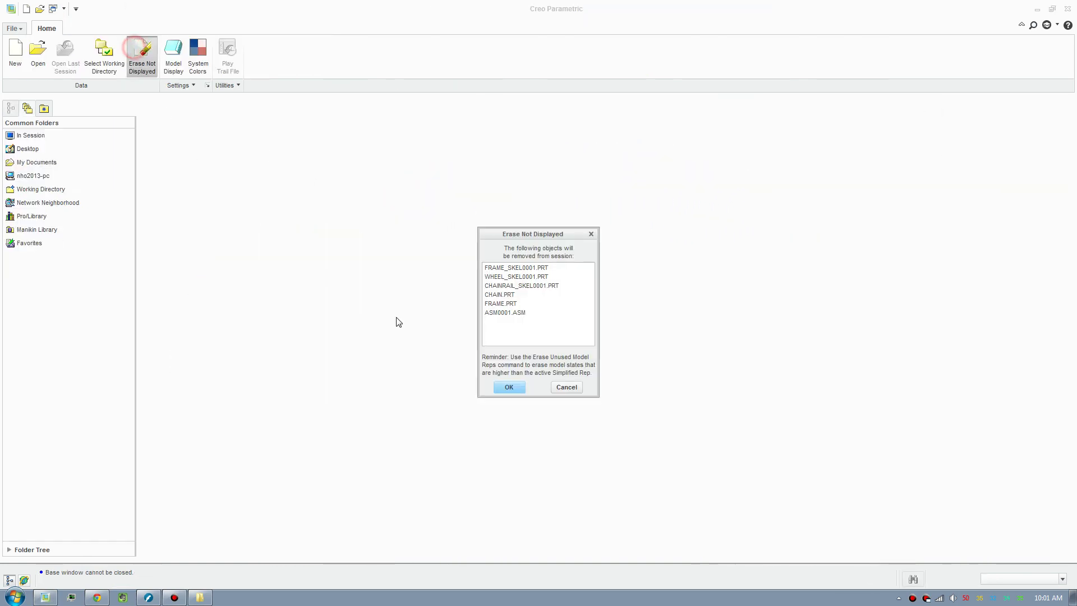
{"action": "left_click", "coordinate": [513, 387]}
{"action": "left_click", "coordinate": [33, 63]}
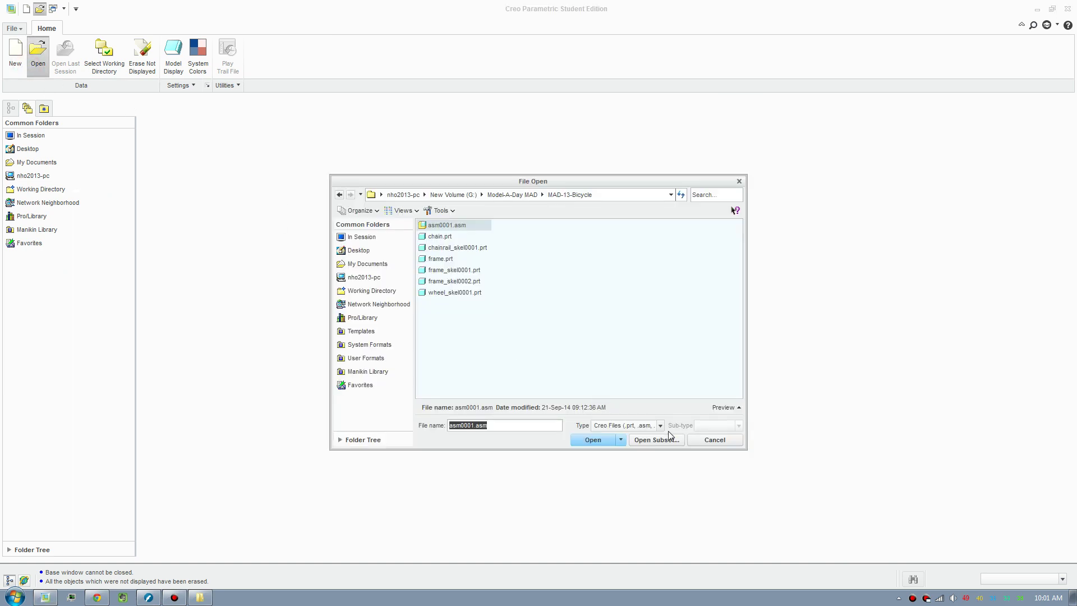
{"action": "left_click", "coordinate": [700, 441]}
Create a new design assembly named asm0002 from the start_assembly_mmks template instead of the default template
{"action": "key", "text": "ctrl+n"}
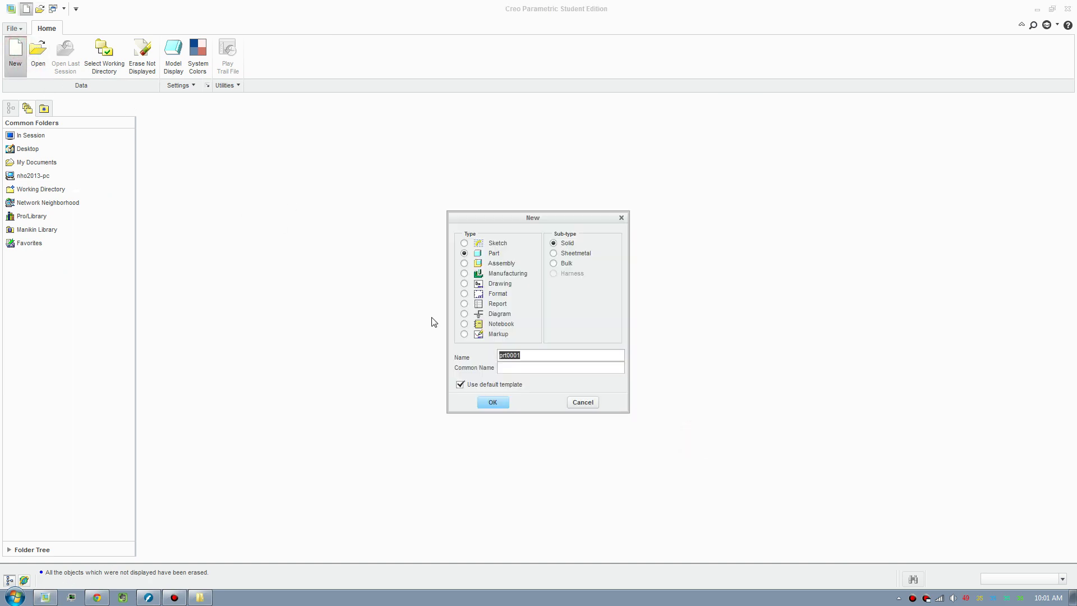
{"action": "left_click", "coordinate": [480, 386]}
{"action": "double_click", "coordinate": [526, 354]}
{"action": "left_click", "coordinate": [488, 265]}
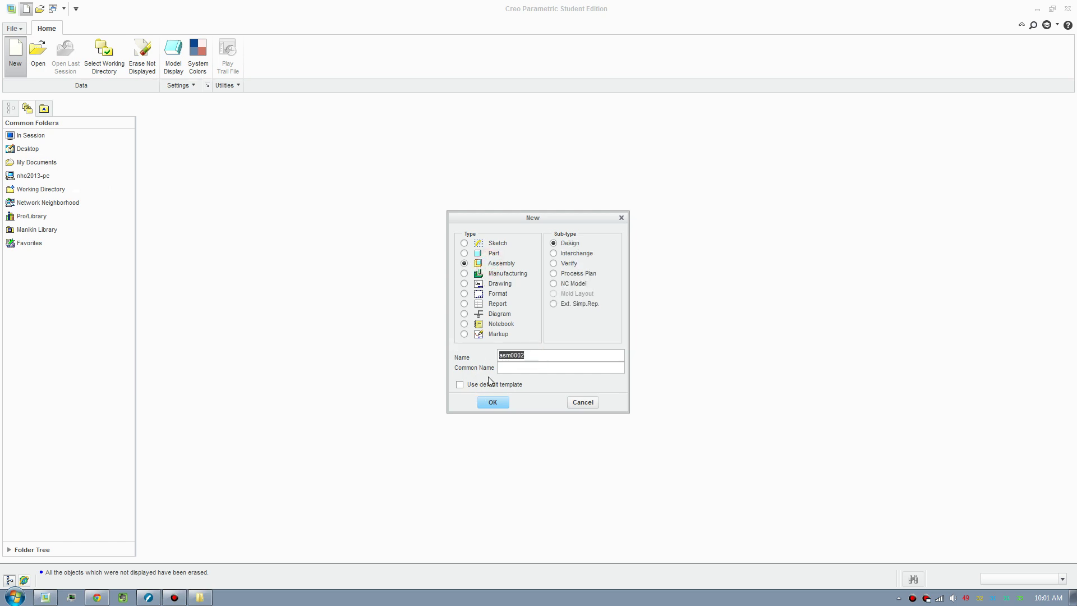
{"action": "left_click", "coordinate": [492, 403]}
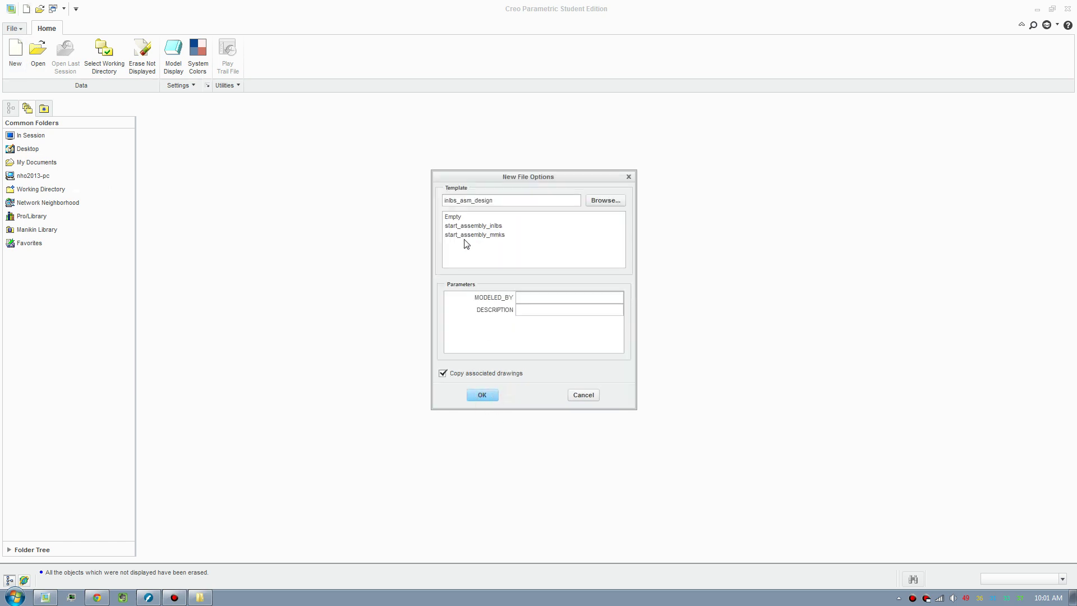
{"action": "left_click", "coordinate": [466, 235]}
{"action": "left_click", "coordinate": [482, 395]}
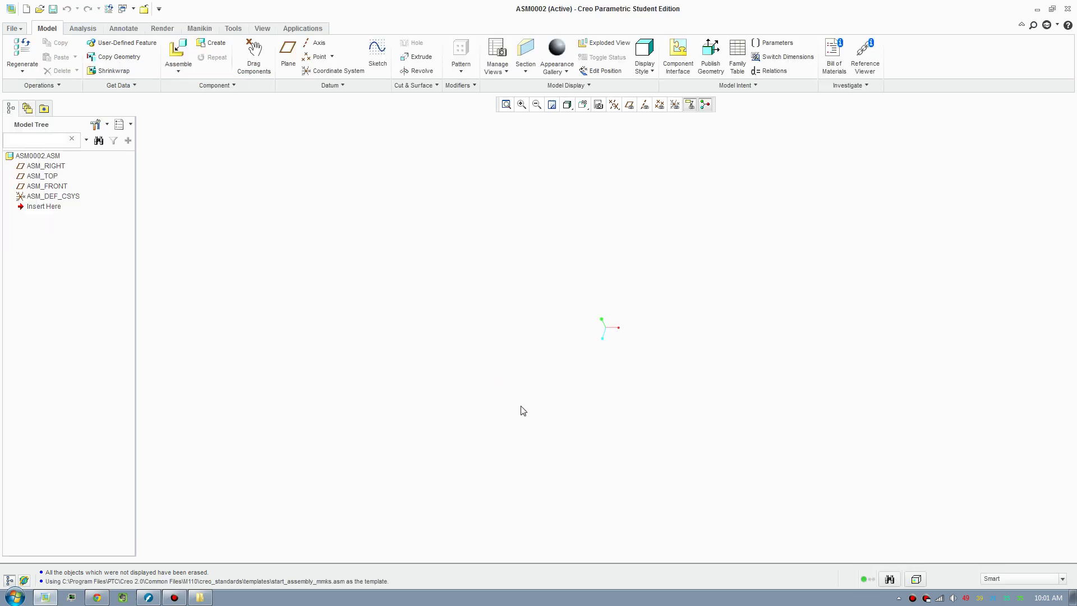
Show the datum planes and create a standard skeleton model named ASM0002_SKEL0001, copied from the existing mmks start part
{"action": "left_click", "coordinate": [630, 105]}
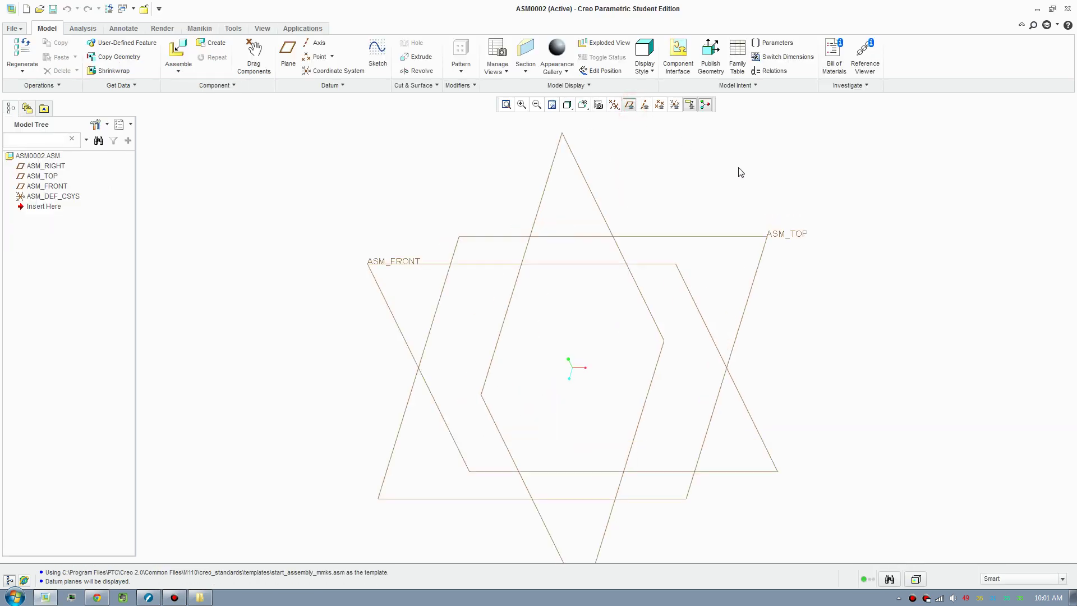
{"action": "middle_click_drag", "start_coordinate": [681, 240], "coordinate": [659, 199]}
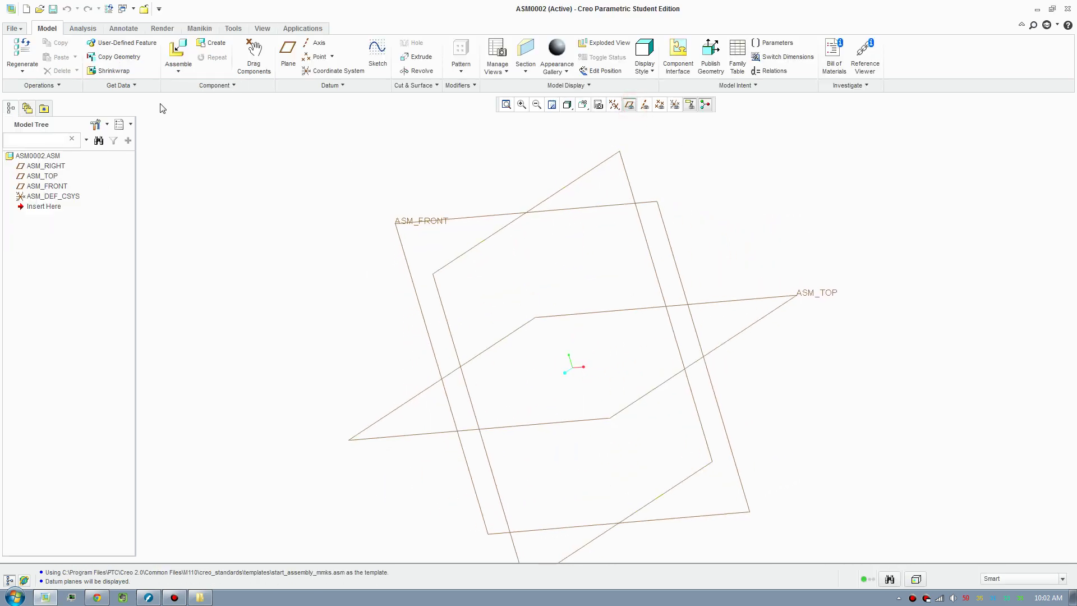
{"action": "left_click", "coordinate": [213, 43]}
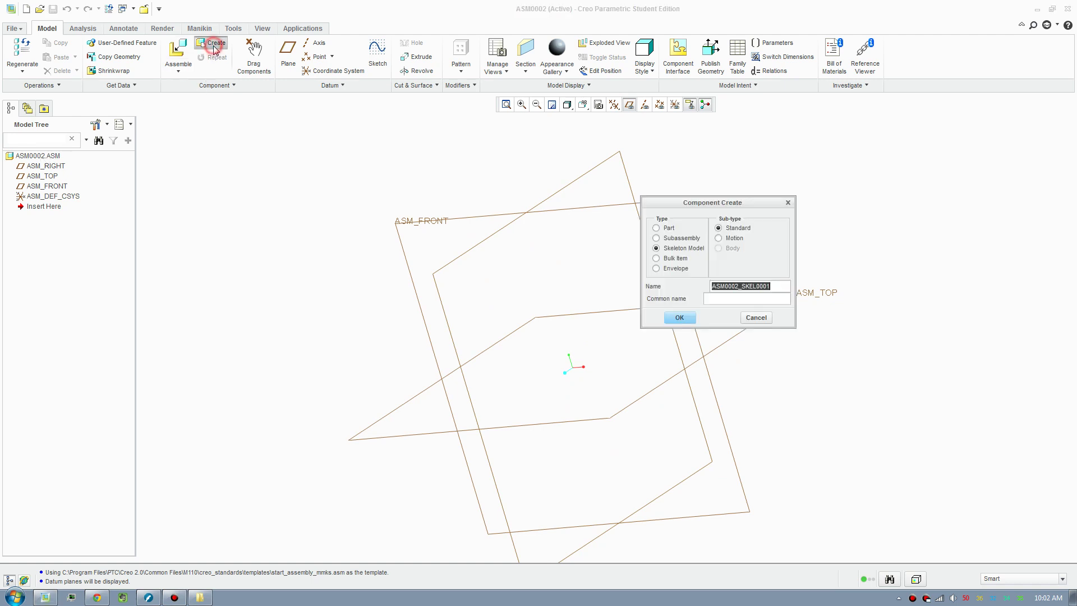
{"action": "left_click", "coordinate": [692, 250]}
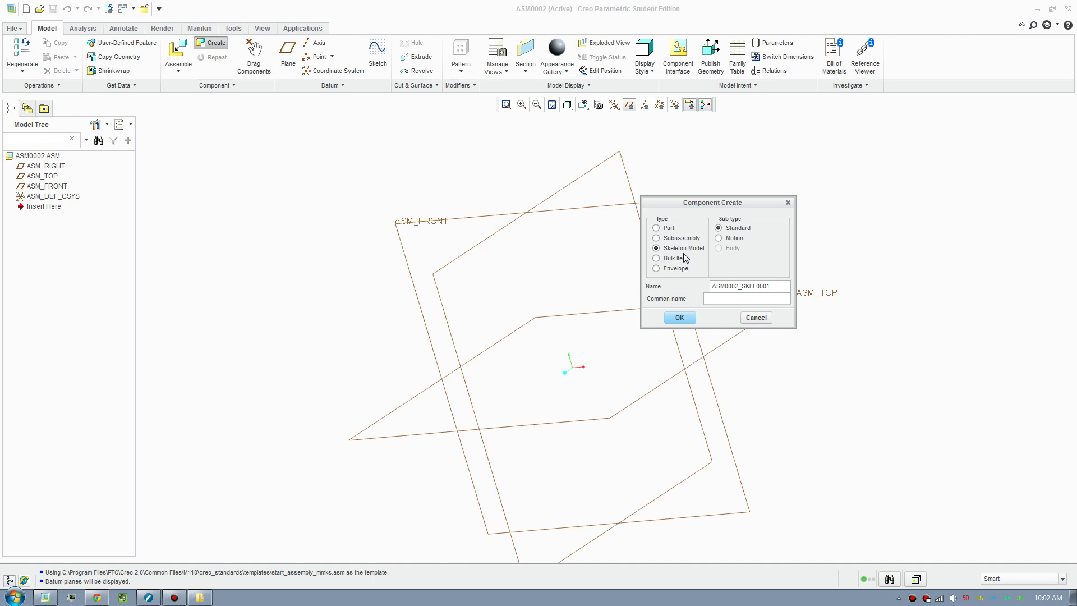
{"action": "left_click", "coordinate": [679, 318]}
{"action": "left_click", "coordinate": [1041, 363]}
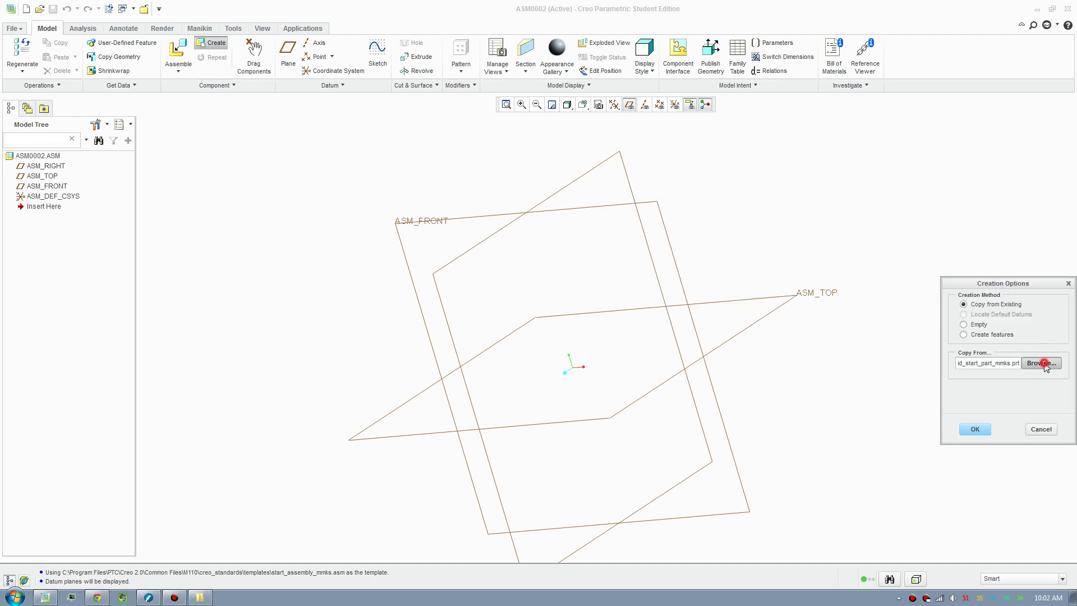
{"action": "left_click", "coordinate": [439, 260]}
{"action": "double_click", "coordinate": [439, 259]}
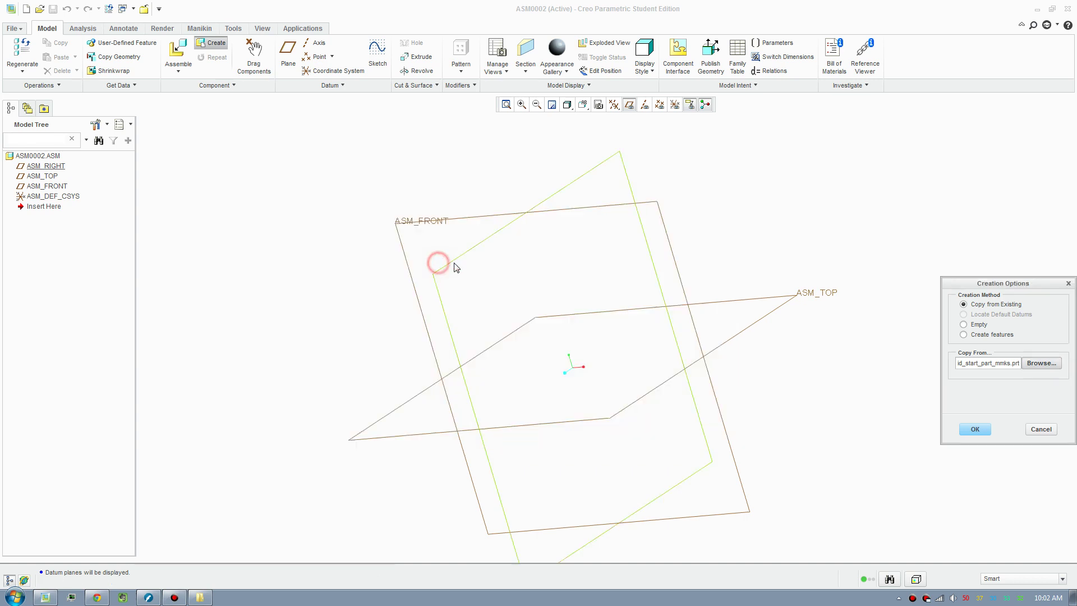
{"action": "left_click", "coordinate": [963, 433]}
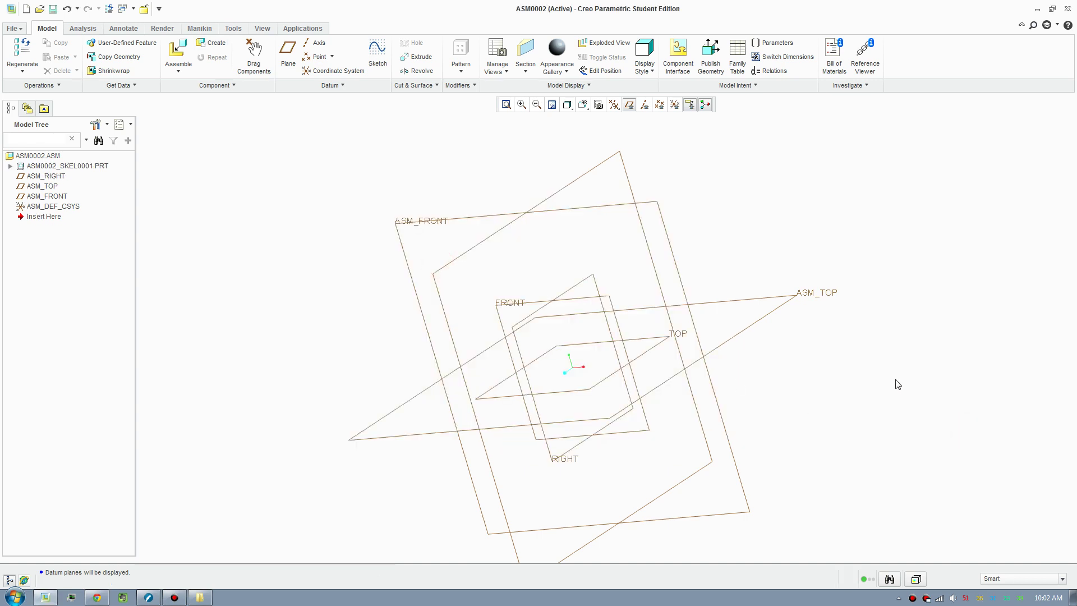
Activate the skeleton model ASM0002_SKEL0001 for editing within the assembly
{"action": "middle_click_drag", "start_coordinate": [520, 308], "coordinate": [545, 312]}
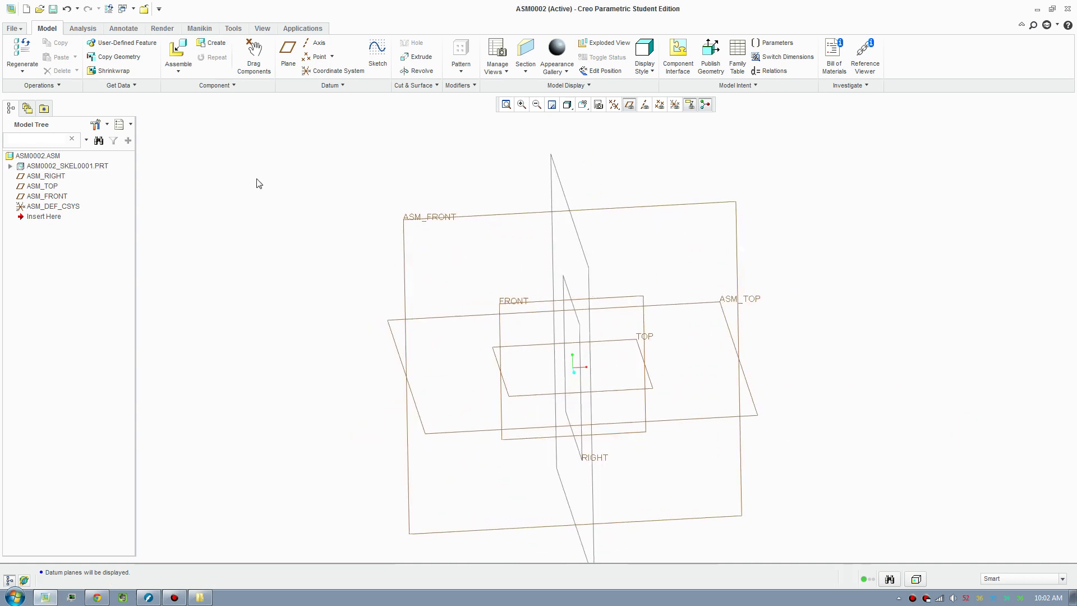
{"action": "right_click", "coordinate": [73, 166]}
{"action": "left_click", "coordinate": [97, 176]}
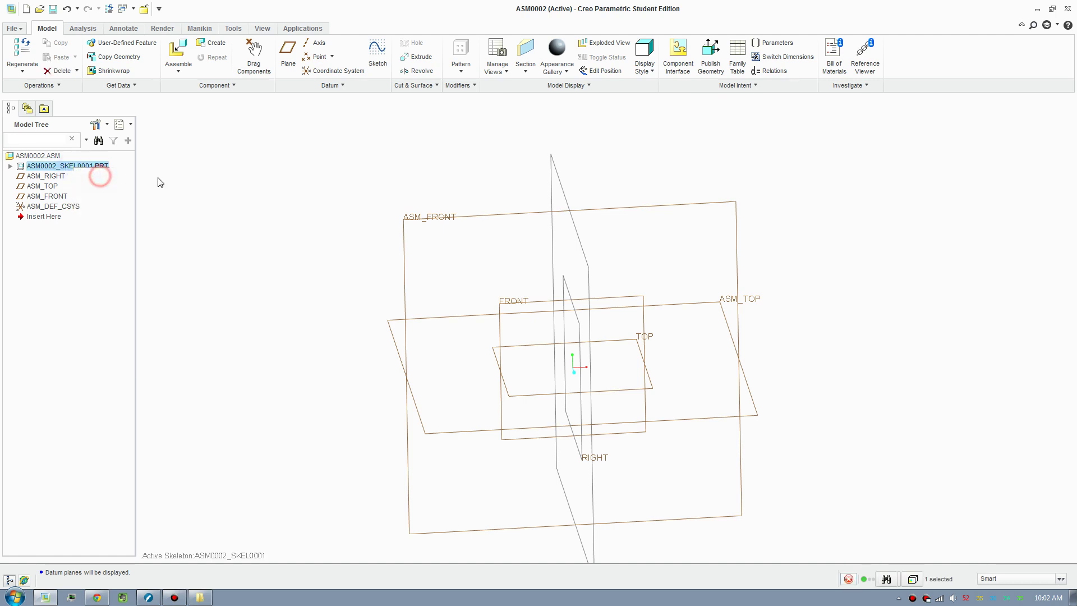
Start a sketch on the skeleton's FRONT plane with TOP as the top orientation reference, viewed square to the sketch plane
{"action": "middle_click_drag", "start_coordinate": [527, 333], "coordinate": [277, 245]}
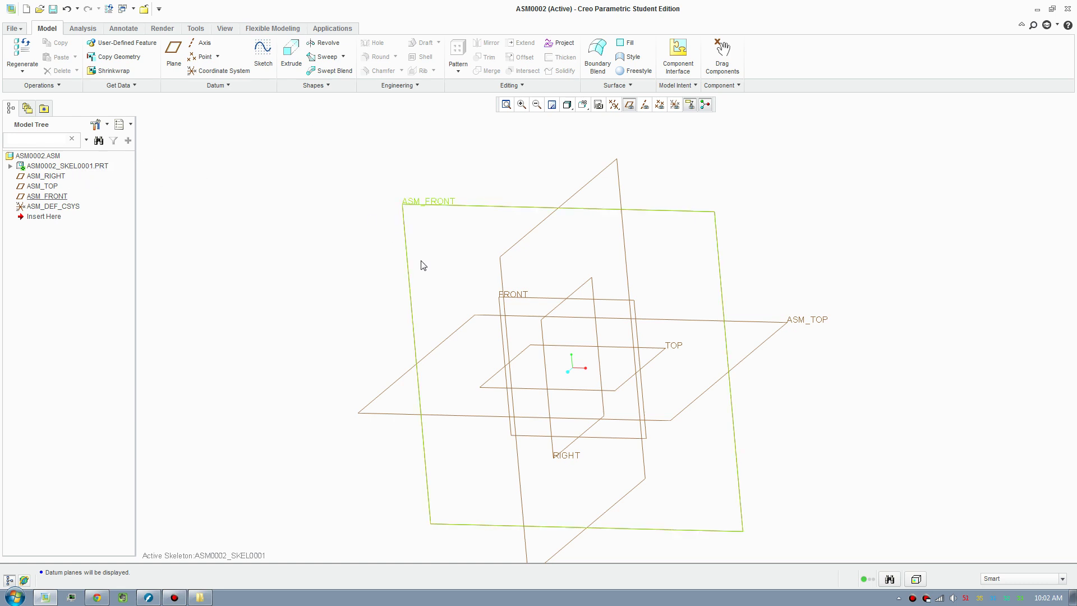
{"action": "scroll", "coordinate": [630, 341], "scroll_direction": "up", "scroll_amount": 2}
{"action": "middle_click_drag", "start_coordinate": [701, 265], "coordinate": [686, 249]}
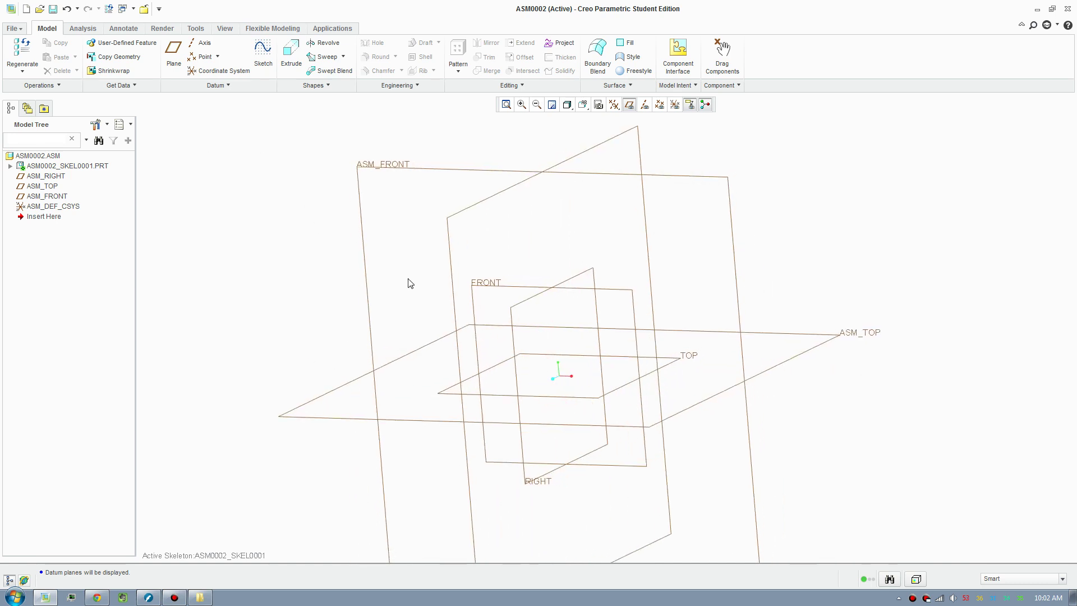
{"action": "left_click", "coordinate": [264, 55]}
{"action": "left_click", "coordinate": [613, 291]}
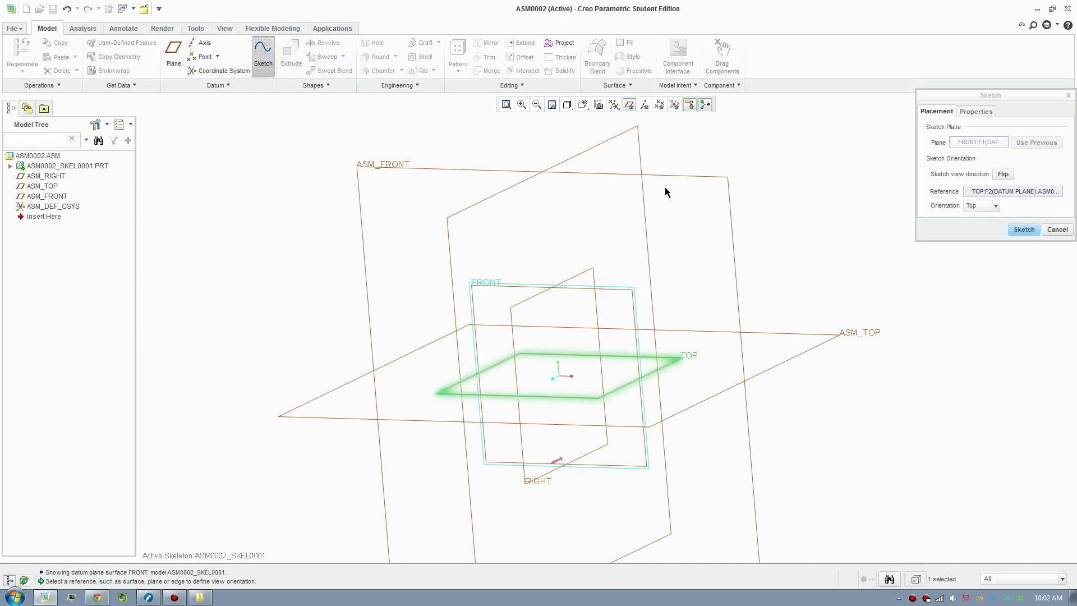
{"action": "left_click", "coordinate": [1024, 230]}
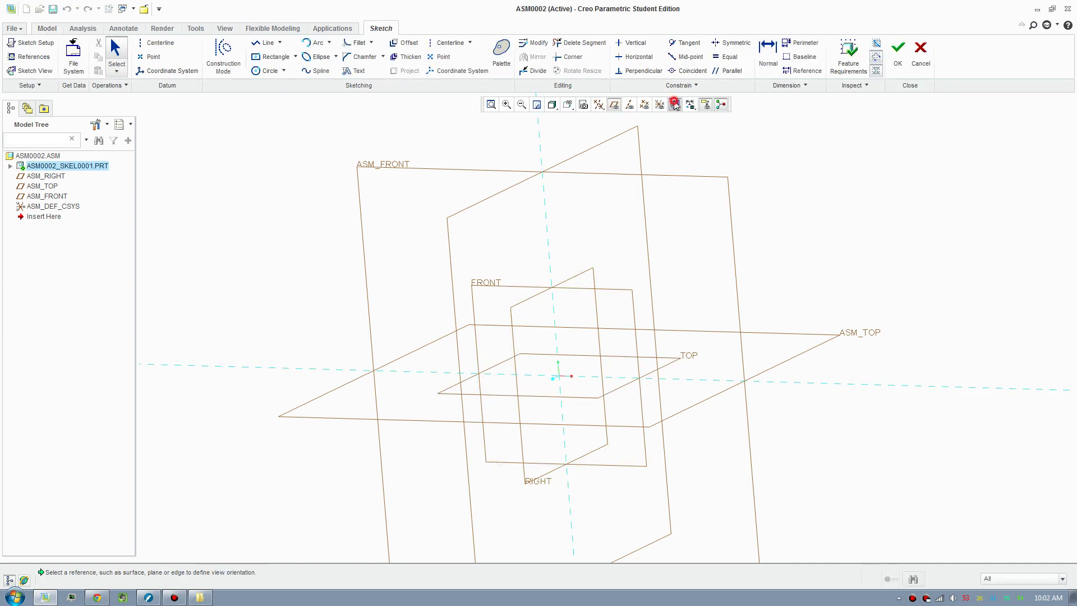
{"action": "left_click", "coordinate": [675, 105]}
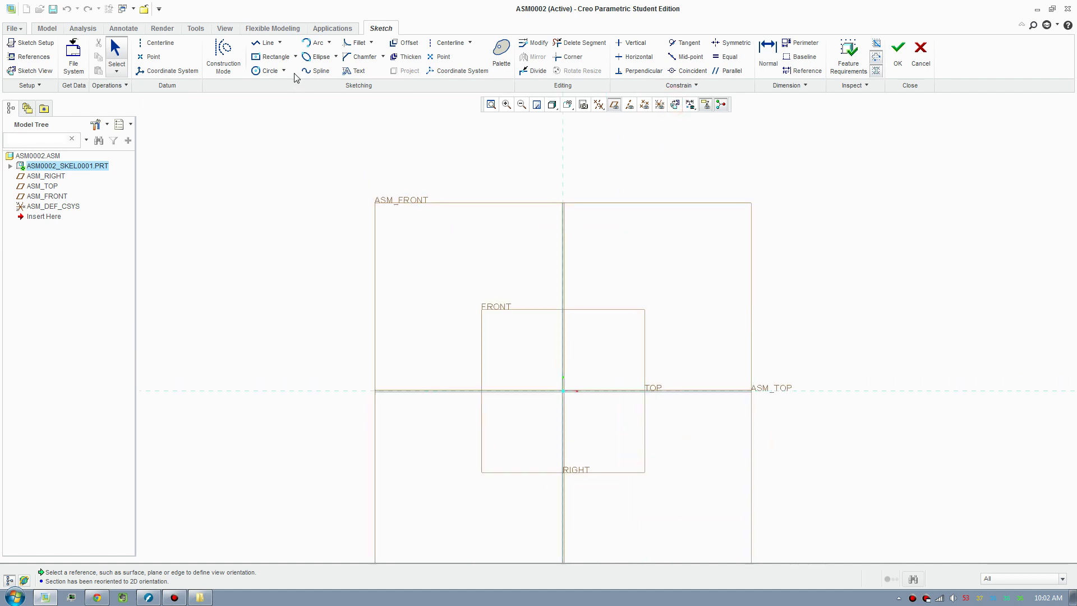
Sketch a vertical line upward from the origin and set its length to 100 mm
{"action": "left_click", "coordinate": [264, 44]}
{"action": "left_click", "coordinate": [563, 390]}
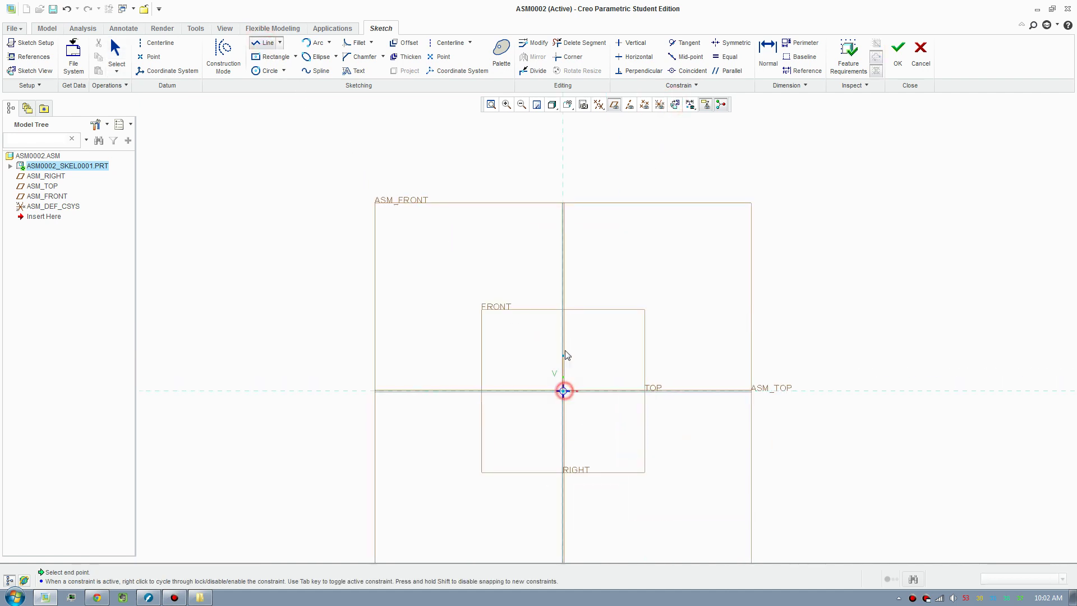
{"action": "scroll", "coordinate": [566, 354], "scroll_direction": "up", "scroll_amount": 3}
{"action": "left_click", "coordinate": [560, 346]}
{"action": "middle_click", "coordinate": [474, 387]}
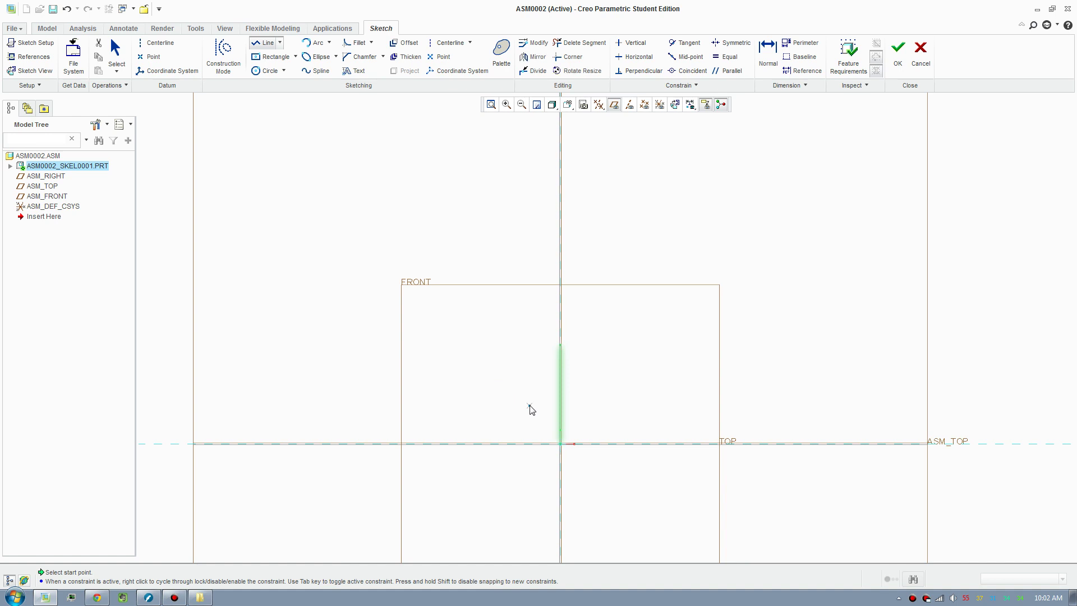
{"action": "middle_click", "coordinate": [528, 409]}
{"action": "double_click", "coordinate": [548, 408]}
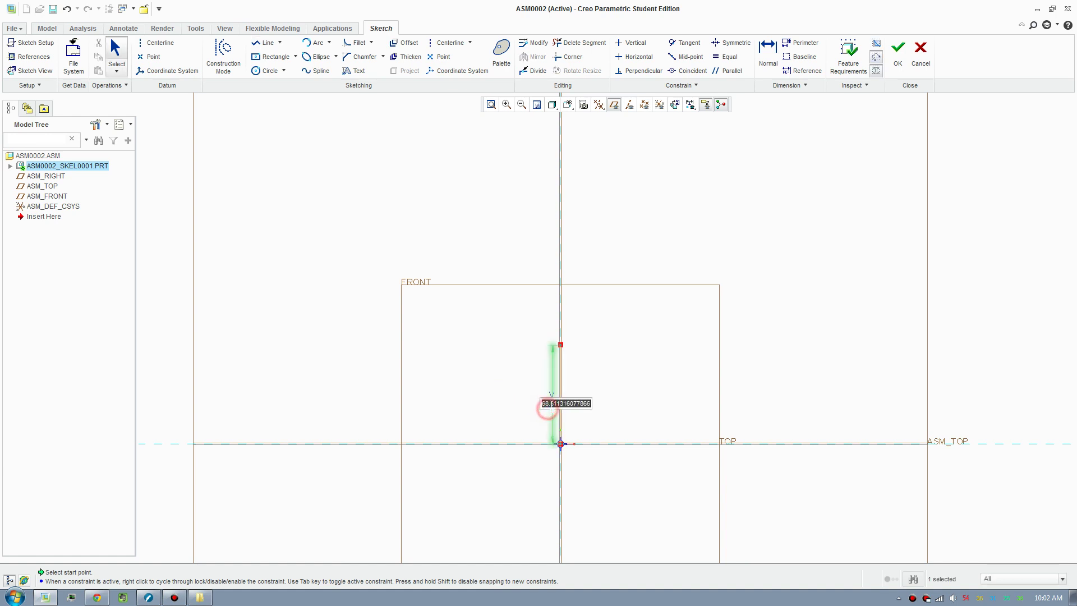
{"action": "type", "text": "100"}
{"action": "key", "text": "Return"}
Sketch a closed triangle of three lines for the rear frame, starting and ending at the vertical line's upper end
{"action": "scroll", "coordinate": [608, 363], "scroll_direction": "down", "scroll_amount": 5}
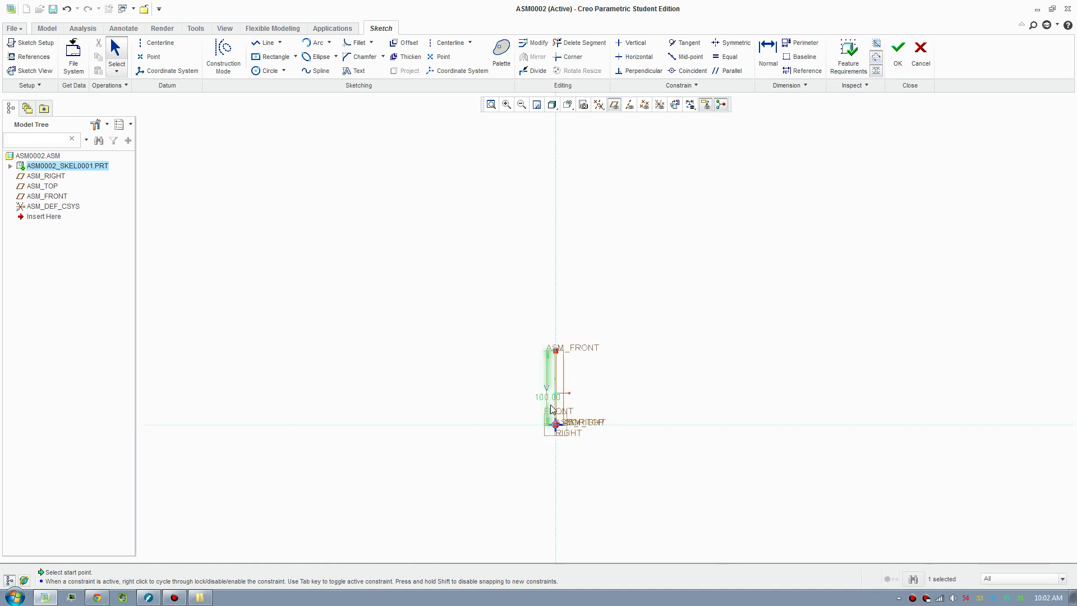
{"action": "left_click", "coordinate": [265, 43]}
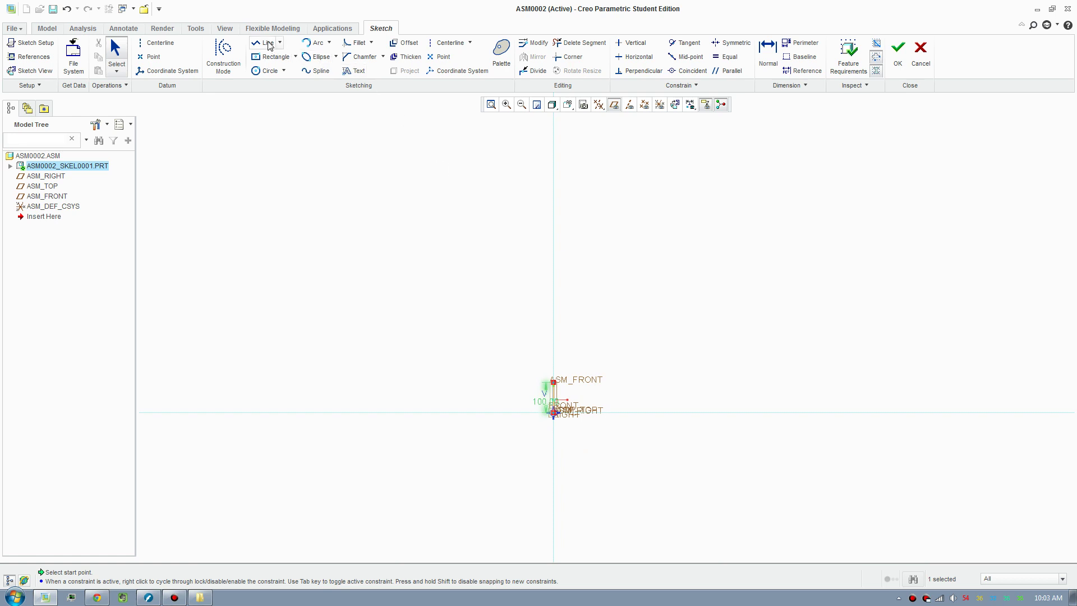
{"action": "left_click", "coordinate": [554, 382]}
{"action": "scroll", "coordinate": [514, 286], "scroll_direction": "up", "scroll_amount": 2}
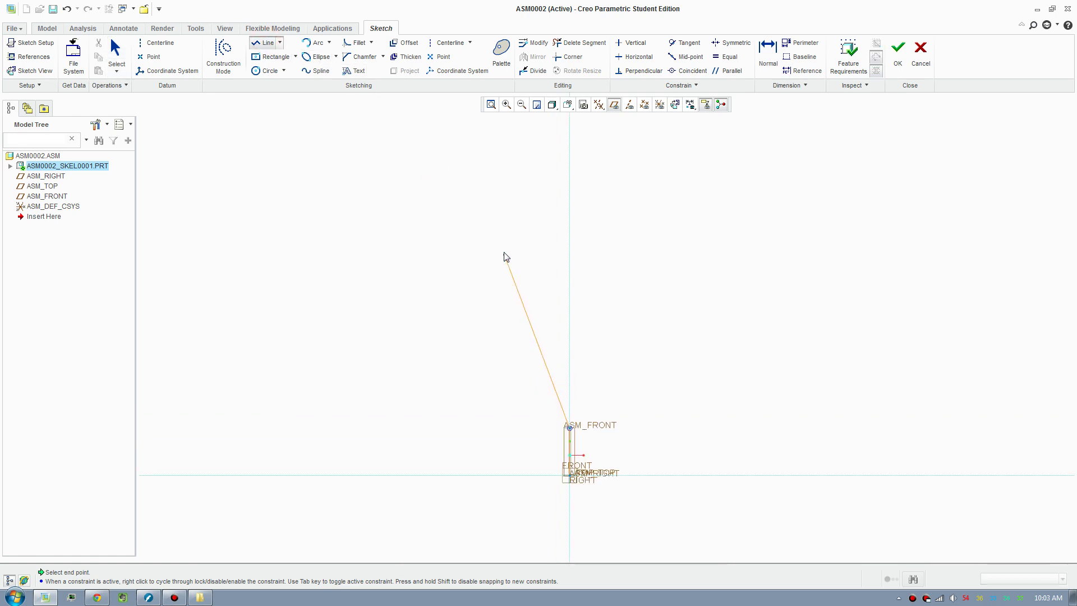
{"action": "left_click", "coordinate": [532, 241]}
{"action": "left_click", "coordinate": [398, 392]}
{"action": "left_click", "coordinate": [570, 426]}
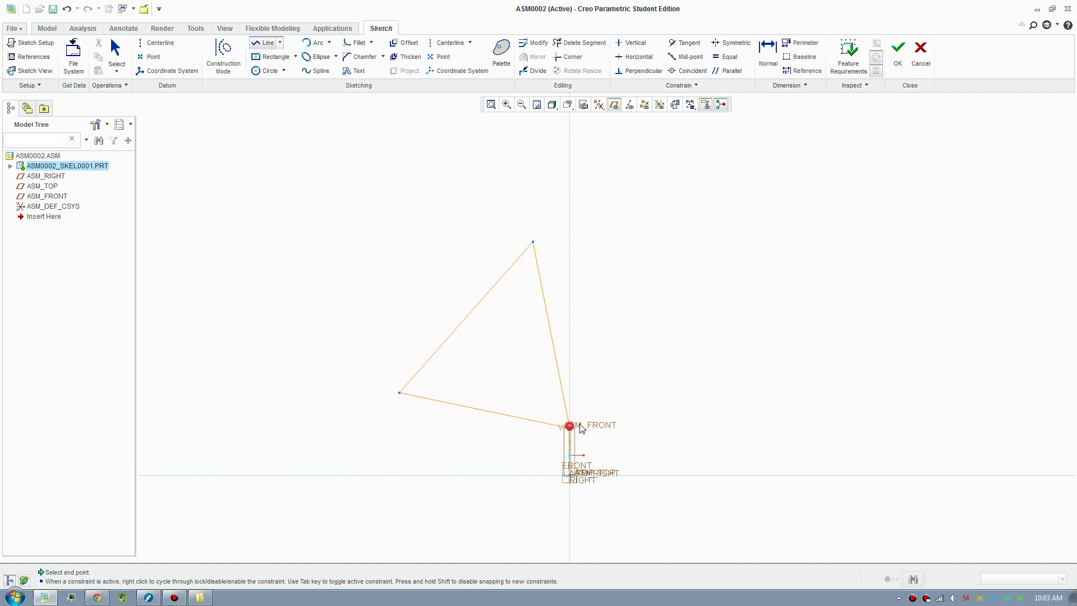
{"action": "middle_click", "coordinate": [634, 271]}
{"action": "middle_click_drag", "start_coordinate": [634, 271], "coordinate": [555, 248]}
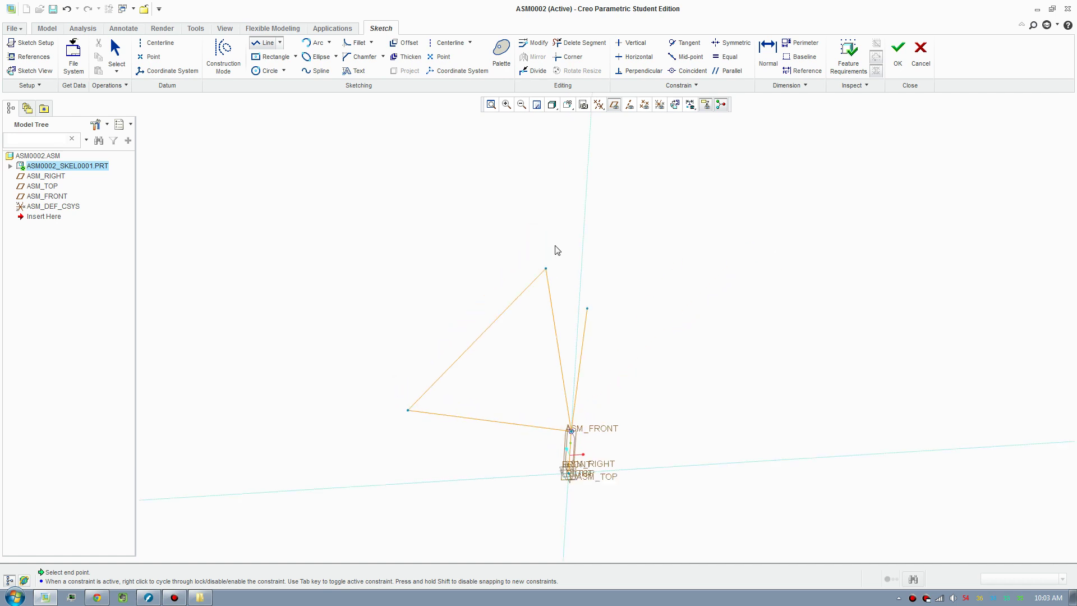
Sketch a horizontal line forward from the triangle's apex and a diagonal line from its end back to the vertical line's upper end
{"action": "left_click", "coordinate": [676, 105]}
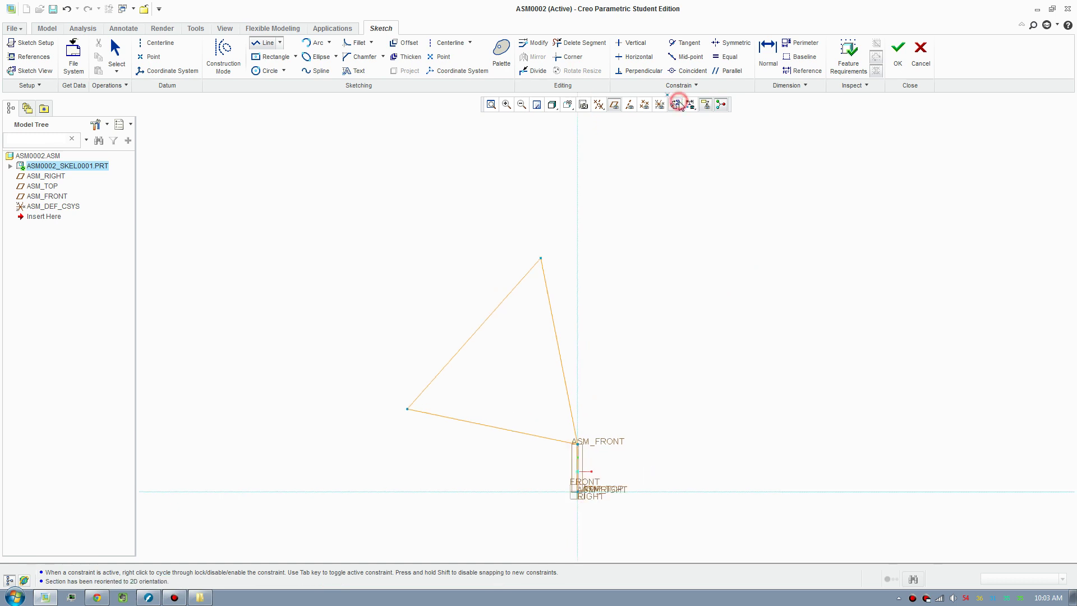
{"action": "left_click", "coordinate": [544, 260]}
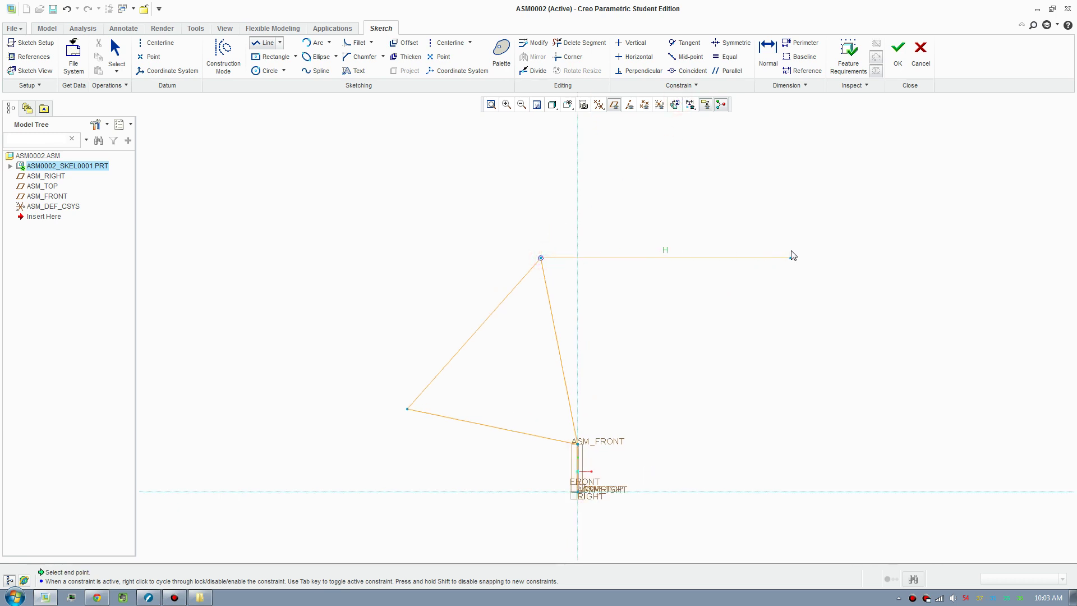
{"action": "left_click", "coordinate": [754, 258]}
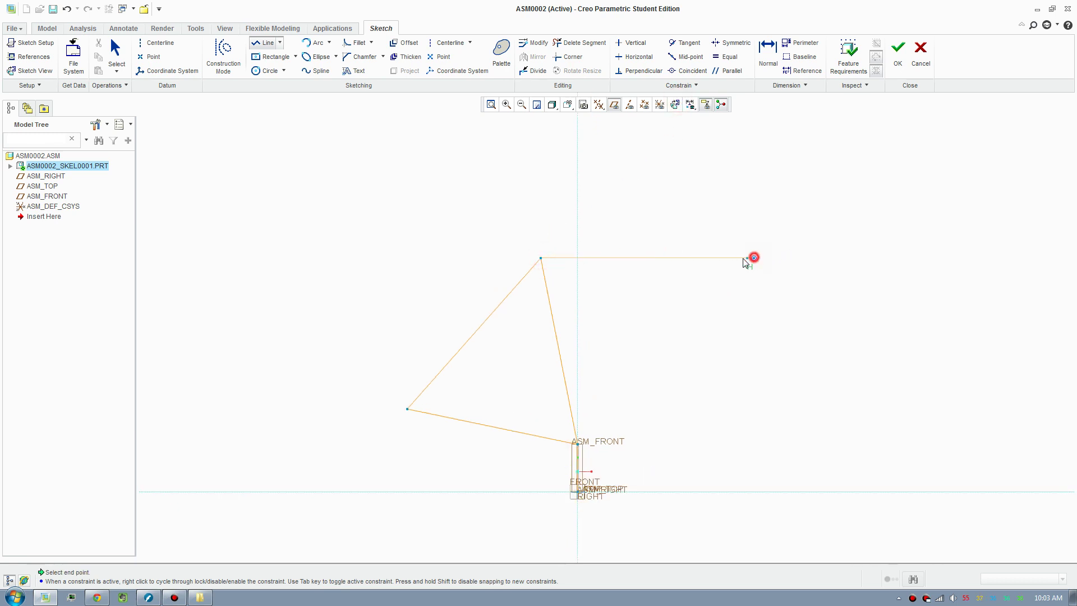
{"action": "left_click", "coordinate": [577, 445]}
{"action": "middle_click", "coordinate": [768, 291]}
Add a short line sloping down and forward from the horizontal line's front end, and complete the frame sketch
{"action": "left_click", "coordinate": [771, 315]}
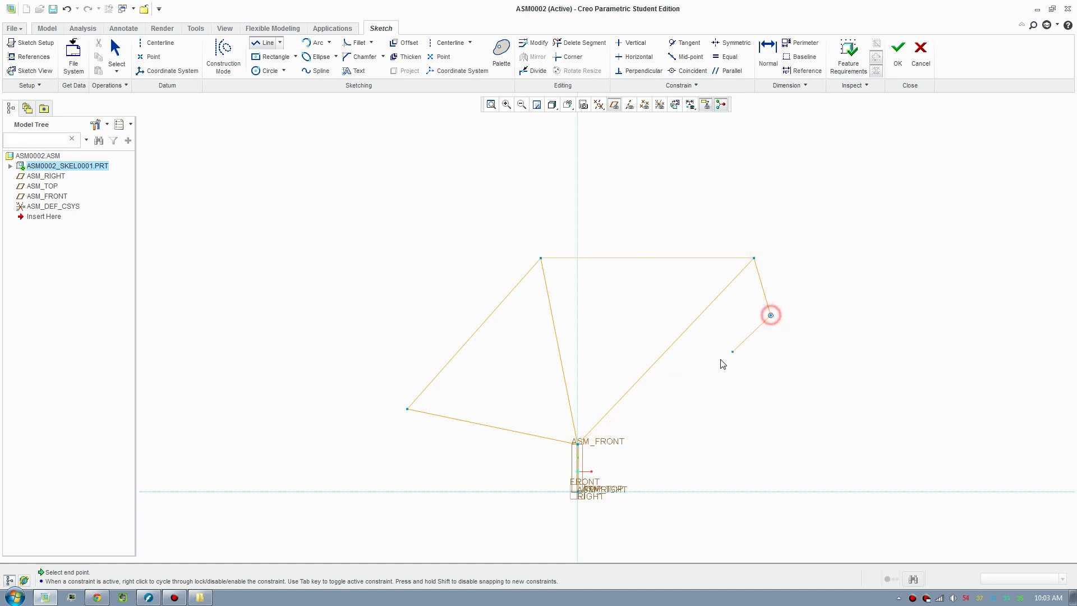
{"action": "middle_click", "coordinate": [713, 368]}
{"action": "mouse_move", "coordinate": [528, 395]}
{"action": "middle_mouse_down"}
{"action": "mouse_move", "coordinate": [584, 412]}
{"action": "mouse_move", "coordinate": [522, 392]}
{"action": "mouse_move", "coordinate": [559, 398]}
{"action": "mouse_move", "coordinate": [544, 390]}
{"action": "middle_mouse_up"}
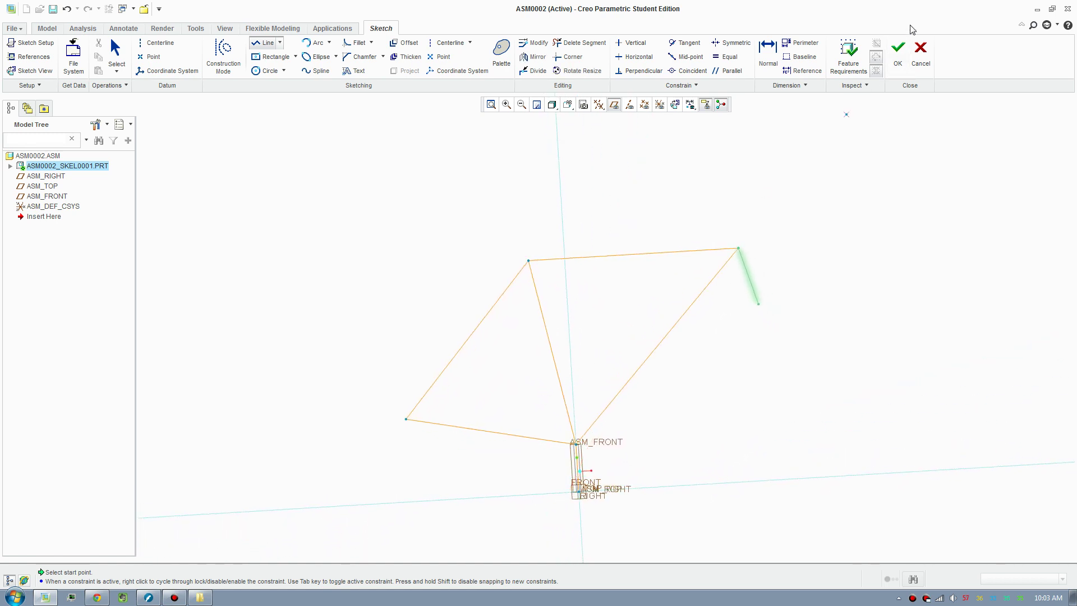
{"action": "left_click", "coordinate": [899, 53]}
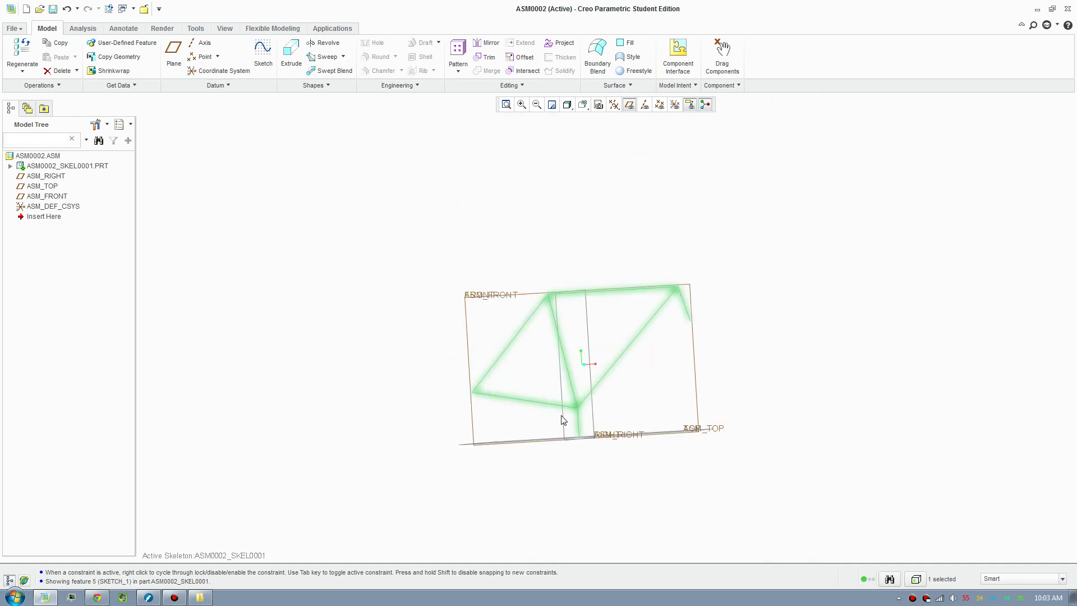
{"action": "left_click", "coordinate": [412, 230]}
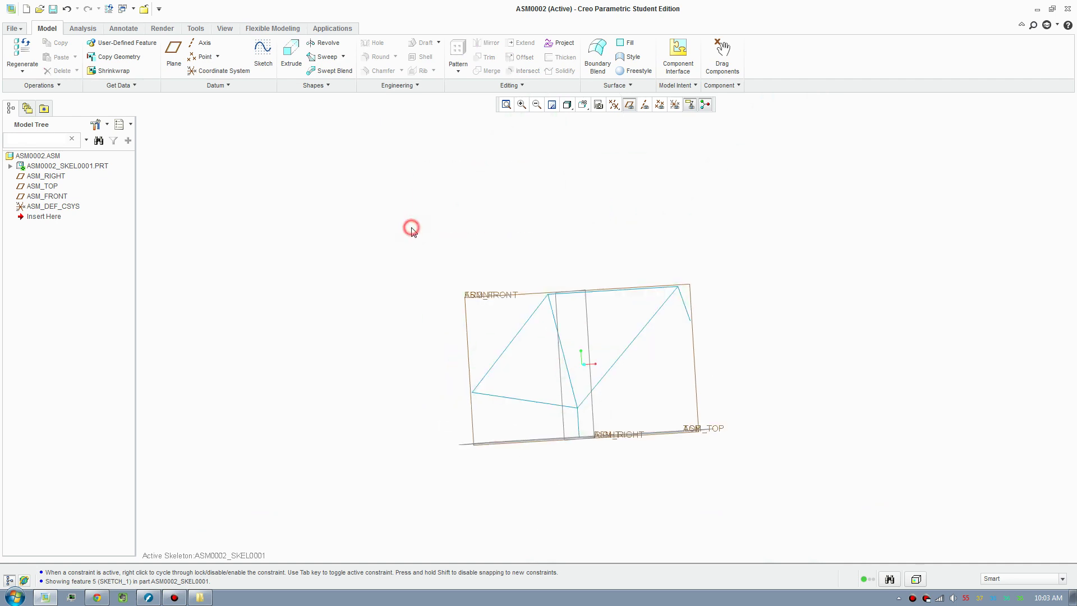
Start an extrusion with an internal sketch on the skeleton's FRONT plane, viewed square to the sketch plane
{"action": "left_click", "coordinate": [289, 56]}
{"action": "scroll", "coordinate": [460, 348], "scroll_direction": "up", "scroll_amount": 3}
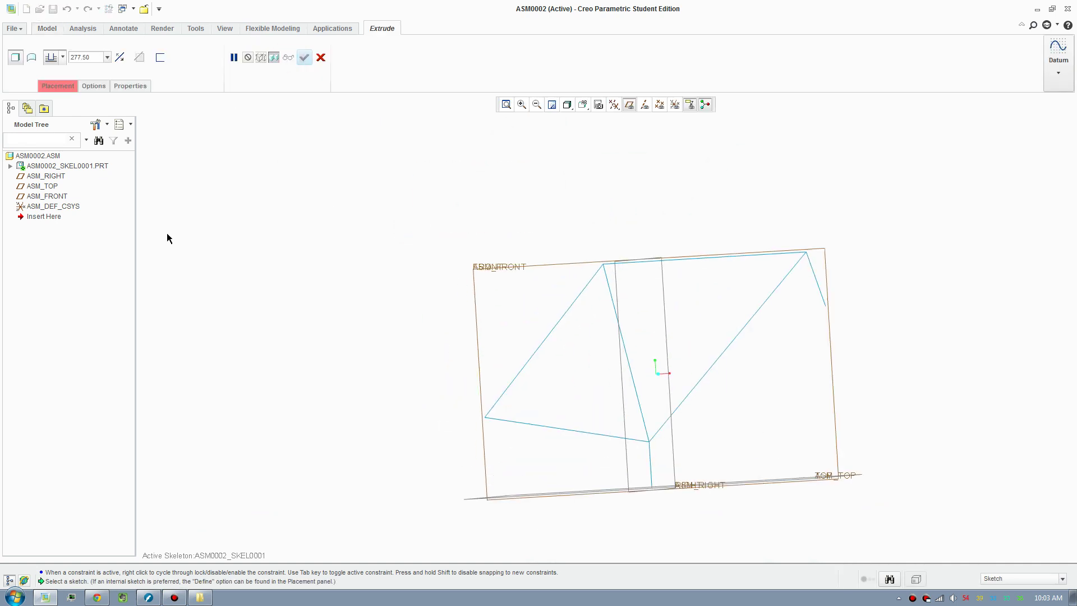
{"action": "left_click", "coordinate": [10, 166]}
{"action": "middle_click_drag", "start_coordinate": [630, 428], "coordinate": [685, 446]}
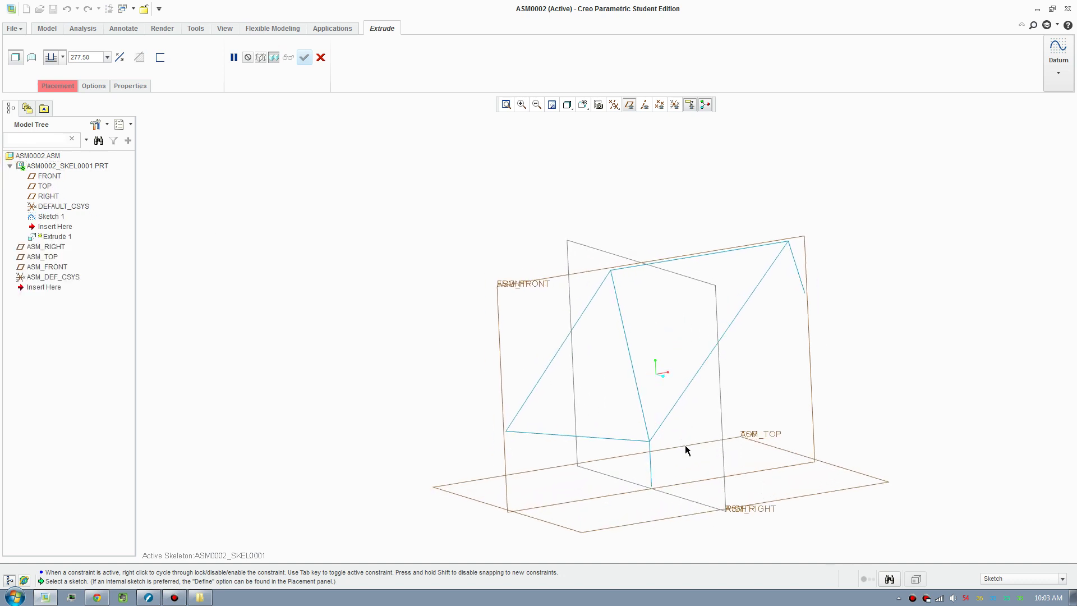
{"action": "left_click", "coordinate": [54, 177]}
{"action": "left_click", "coordinate": [675, 105]}
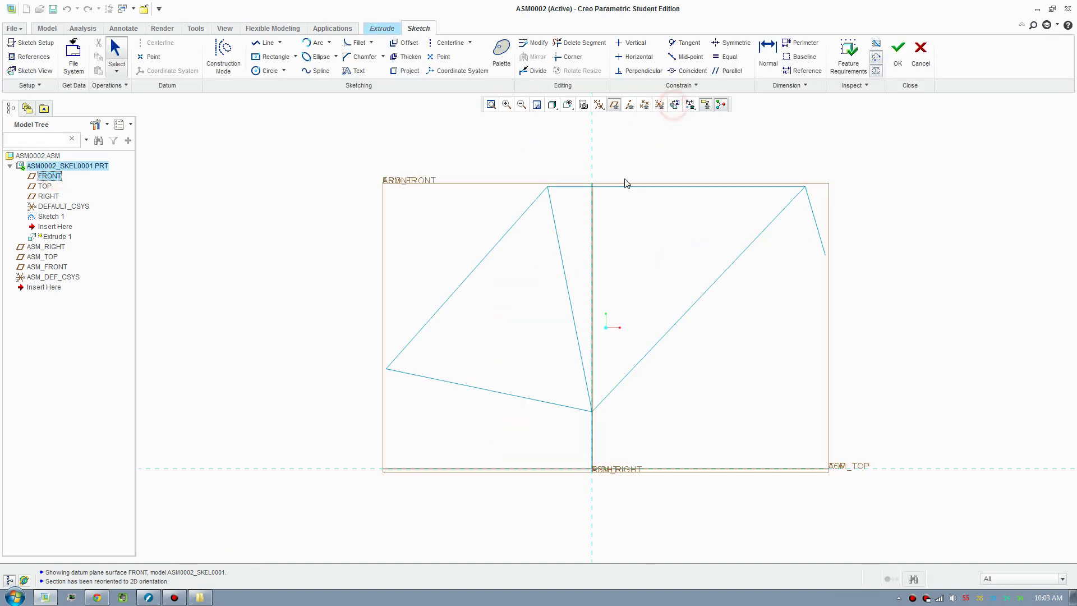
Sketch a circle about 48 mm in diameter centred on the frame's rear corner
{"action": "scroll", "coordinate": [425, 248], "scroll_direction": "down", "scroll_amount": 1}
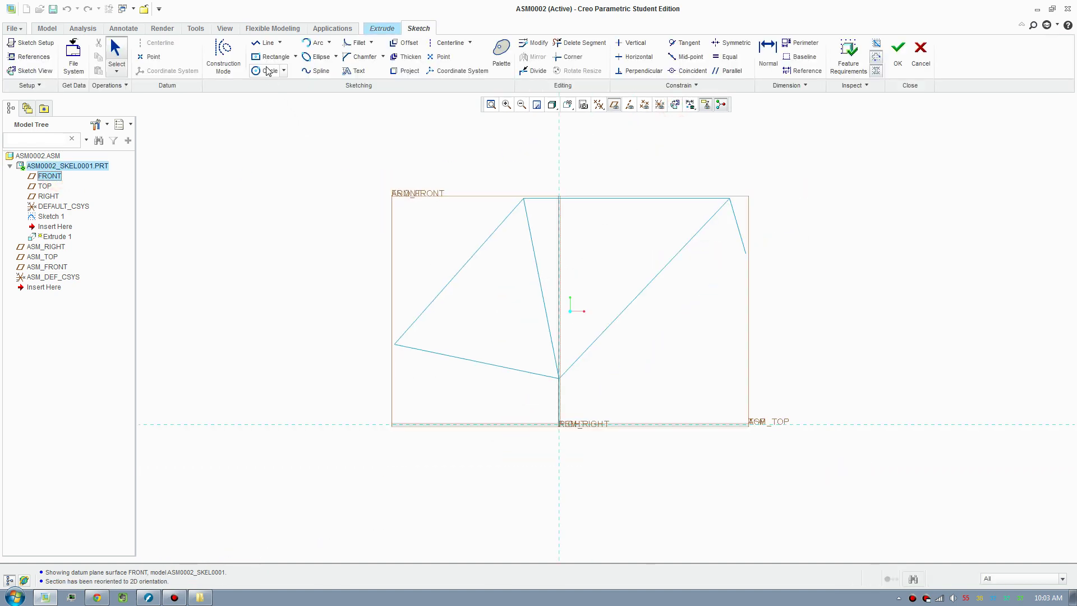
{"action": "scroll", "coordinate": [558, 378], "scroll_direction": "up", "scroll_amount": 2}
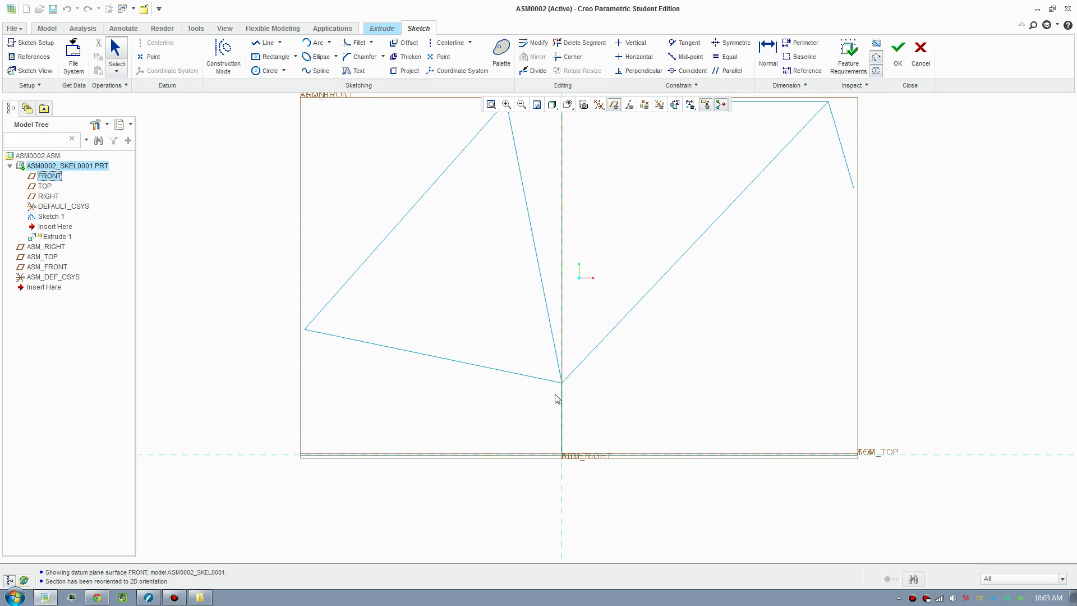
{"action": "scroll", "coordinate": [320, 347], "scroll_direction": "down", "scroll_amount": 2}
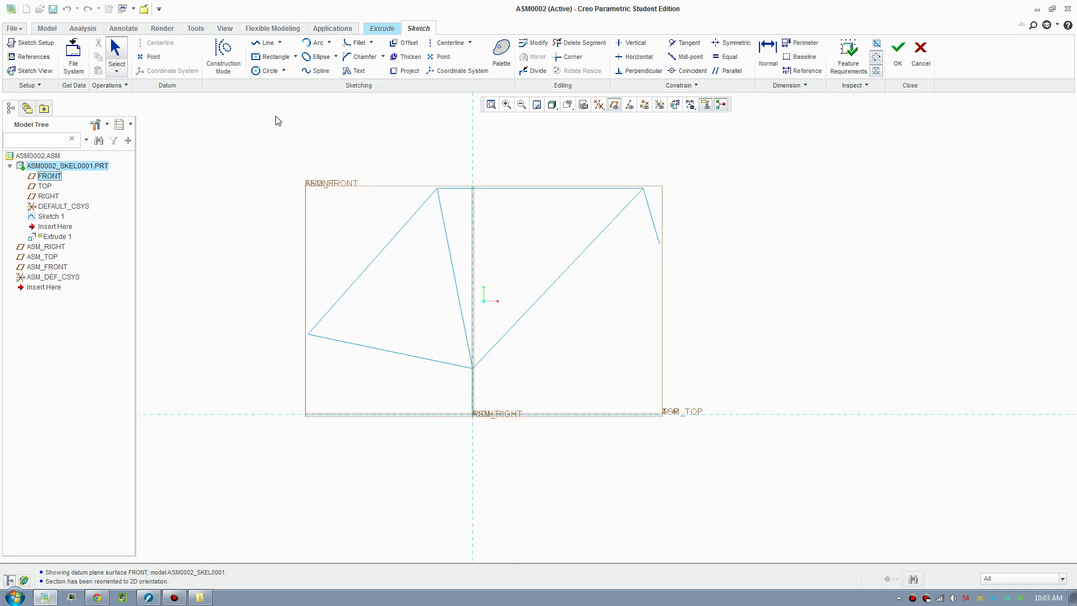
{"action": "left_click", "coordinate": [262, 72]}
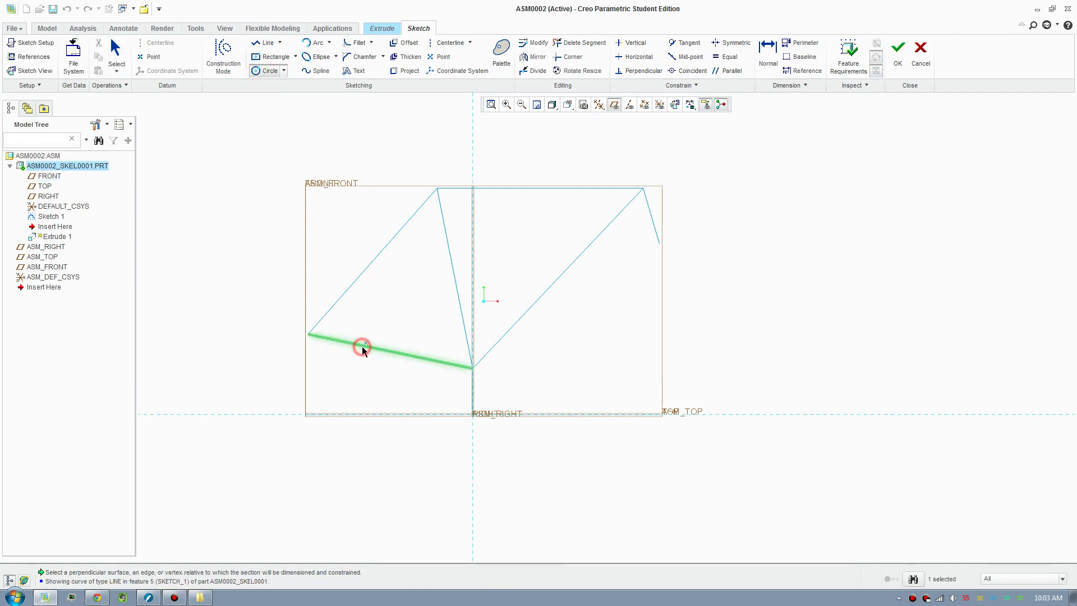
{"action": "left_click", "coordinate": [313, 342]}
{"action": "scroll", "coordinate": [315, 342], "scroll_direction": "down", "scroll_amount": 1}
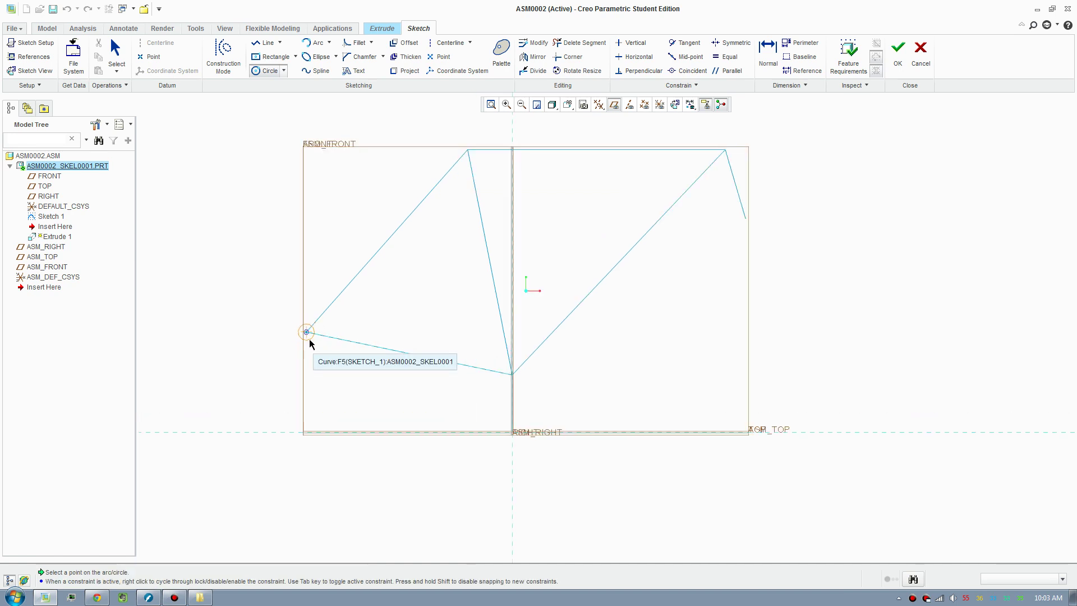
{"action": "middle_click", "coordinate": [313, 346]}
{"action": "middle_click", "coordinate": [507, 402]}
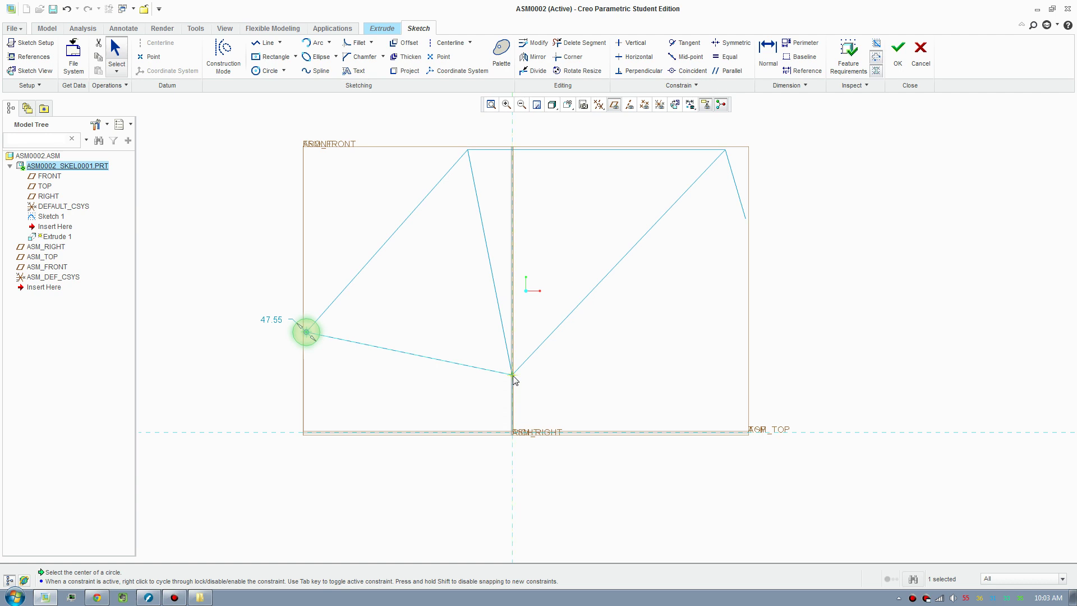
Sketch an equal circle at the frame's lower joint and set the diameter of the circles to 30 mm
{"action": "left_click", "coordinate": [513, 376]}
{"action": "left_click", "coordinate": [268, 71]}
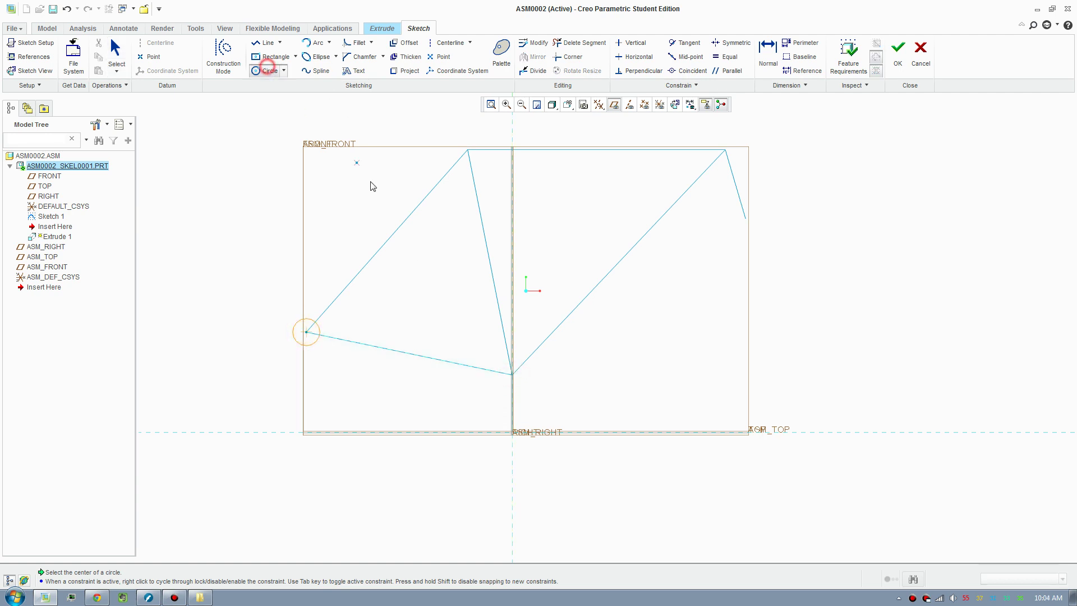
{"action": "left_click", "coordinate": [513, 374]}
{"action": "left_click", "coordinate": [519, 379]}
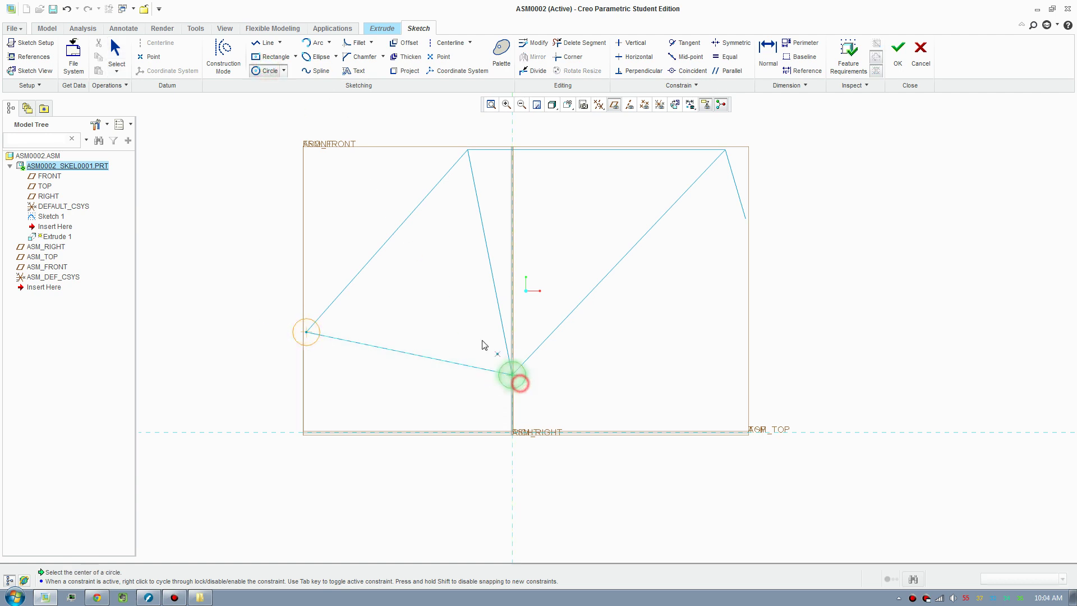
{"action": "middle_click", "coordinate": [483, 344]}
{"action": "double_click", "coordinate": [270, 319]}
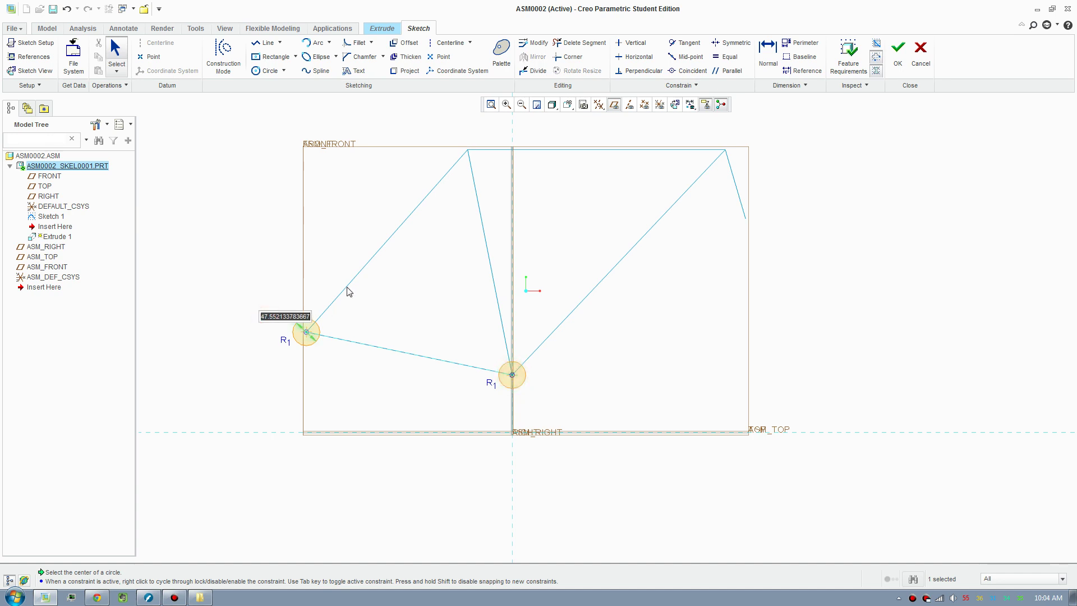
{"action": "type", "text": "30"}
{"action": "key", "text": "Return"}
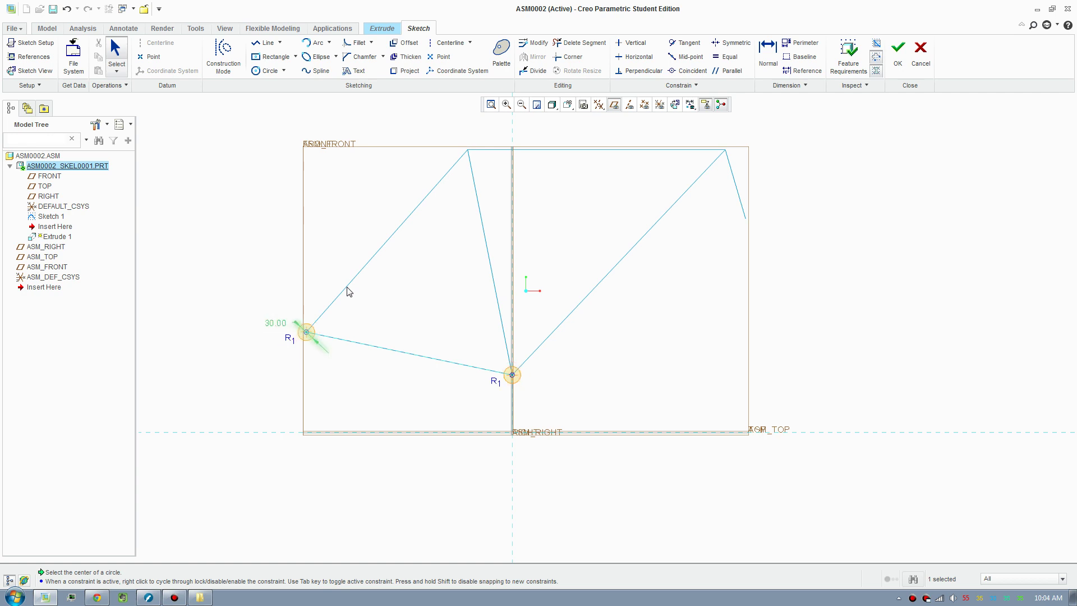
Sketch a third equal circle vertically below the rear one, about 116.5 mm above the horizontal reference, and complete the section
{"action": "left_click", "coordinate": [268, 71]}
{"action": "scroll", "coordinate": [477, 479], "scroll_direction": "down", "scroll_amount": 2}
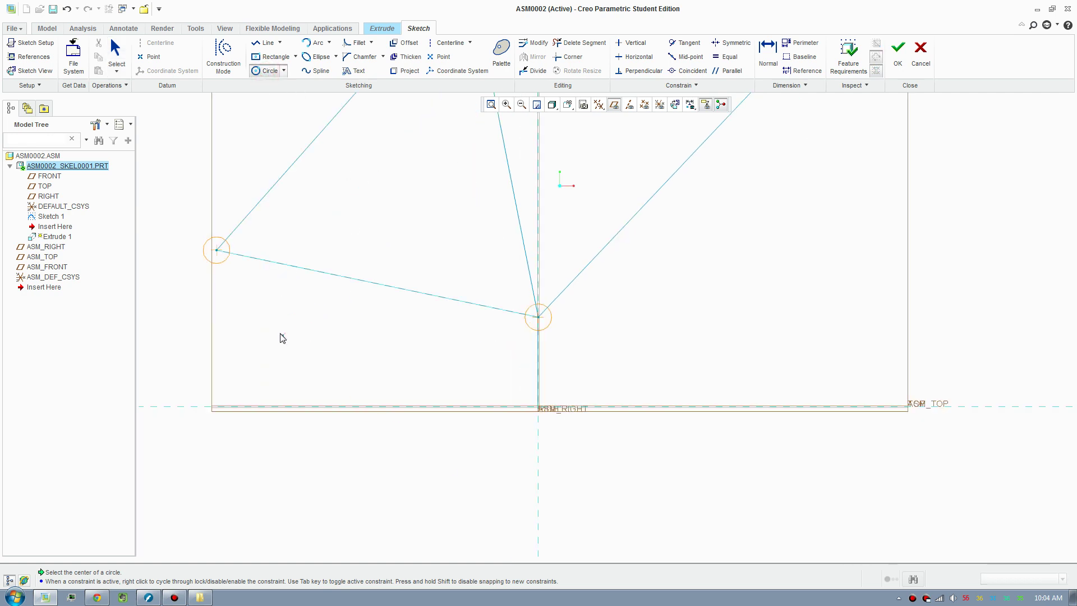
{"action": "left_click", "coordinate": [217, 302]}
{"action": "left_click", "coordinate": [224, 294]}
{"action": "middle_click", "coordinate": [445, 383]}
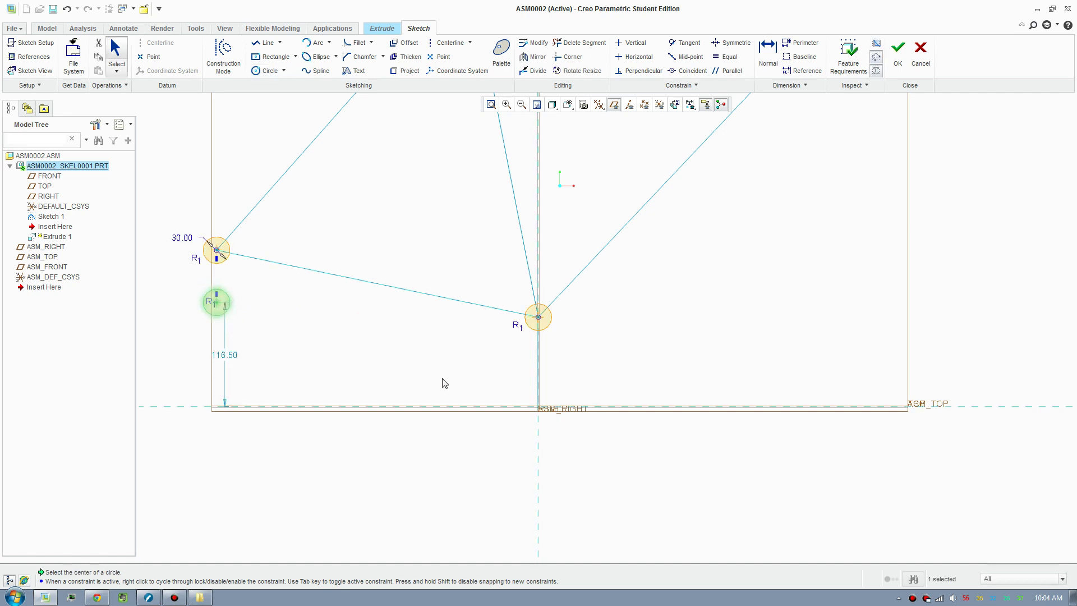
{"action": "left_click", "coordinate": [898, 53]}
Make the extrusion of the three circles symmetric about the sketch plane with a depth of 40 mm
{"action": "middle_click_drag", "start_coordinate": [476, 223], "coordinate": [509, 306]}
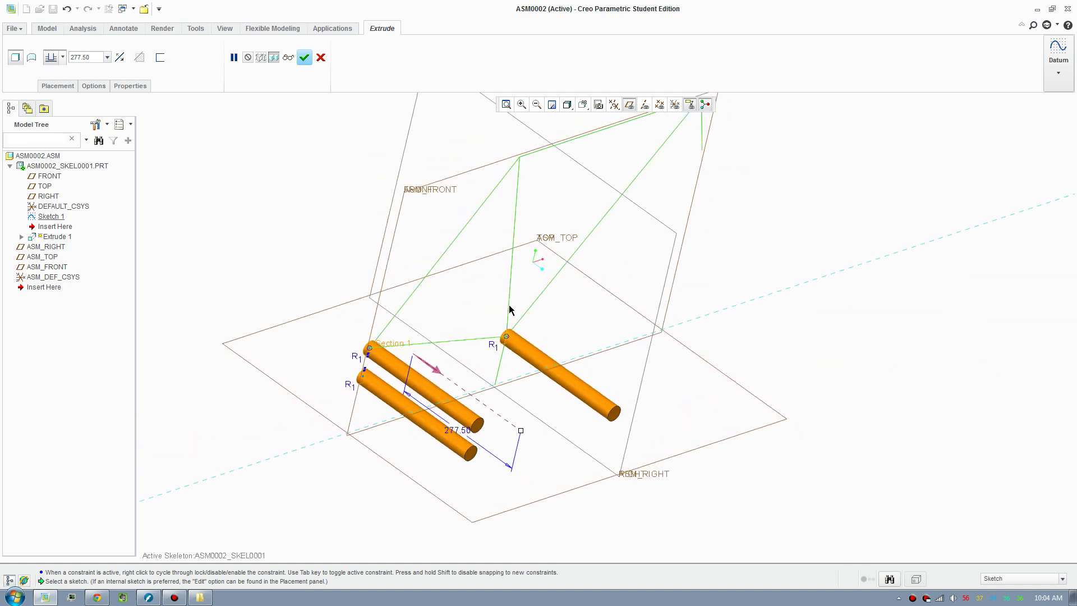
{"action": "right_click", "coordinate": [520, 431]}
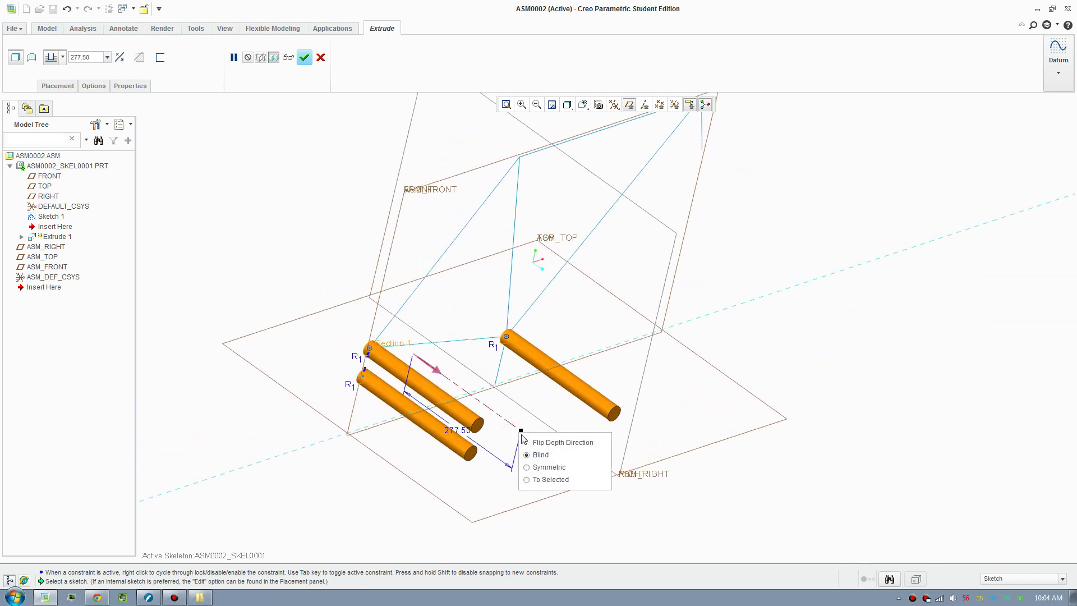
{"action": "left_click", "coordinate": [543, 470]}
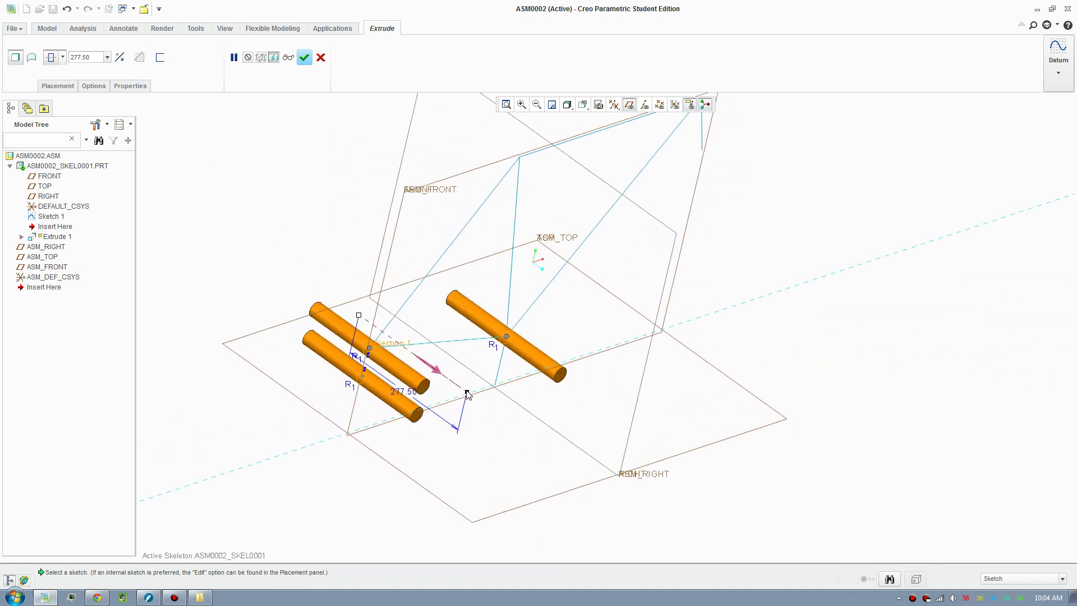
{"action": "left_click_drag", "start_coordinate": [467, 392], "coordinate": [429, 365]}
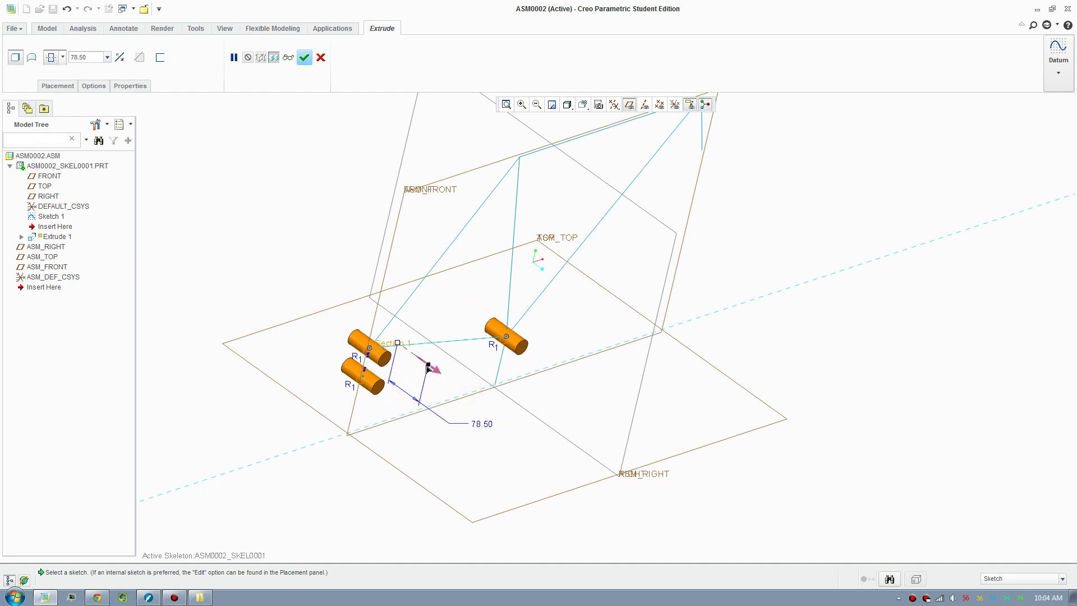
{"action": "double_click", "coordinate": [480, 424]}
{"action": "type", "text": "40"}
{"action": "key", "text": "Return"}
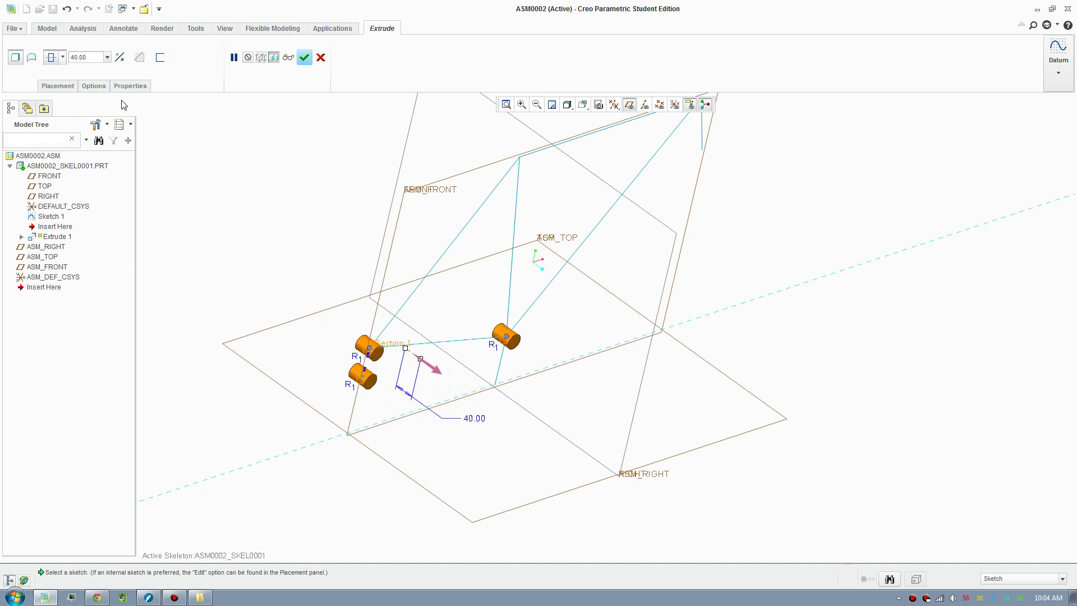
Change the extrusion from solid to surface and complete the feature
{"action": "left_click", "coordinate": [31, 59]}
{"action": "middle_click_drag", "start_coordinate": [337, 224], "coordinate": [271, 129]}
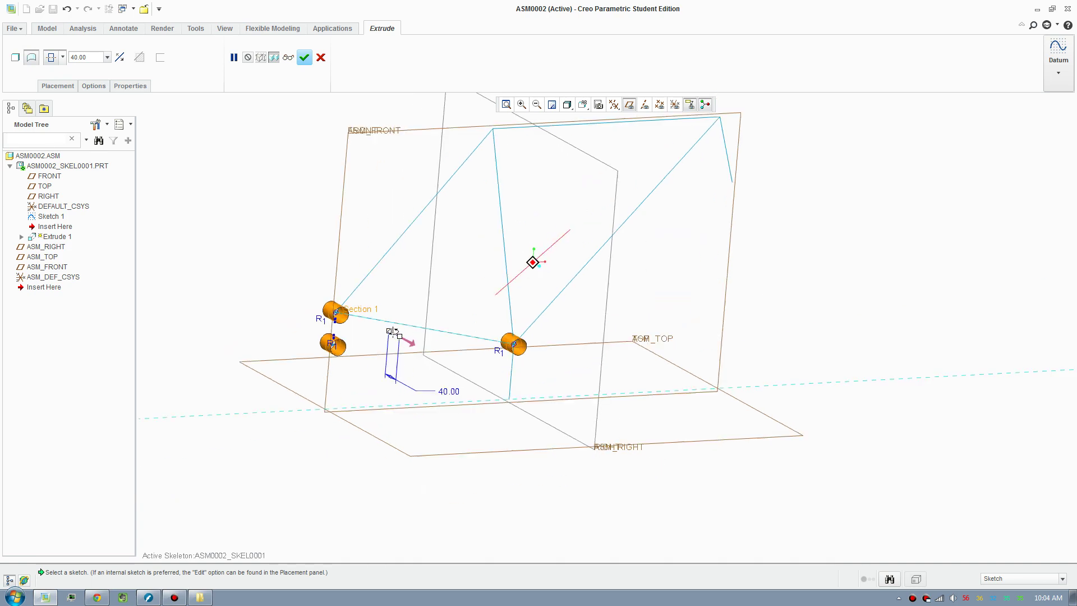
{"action": "scroll", "coordinate": [270, 127], "scroll_direction": "up", "scroll_amount": 3}
{"action": "left_click", "coordinate": [304, 57]}
{"action": "middle_click_drag", "start_coordinate": [337, 236], "coordinate": [381, 370]}
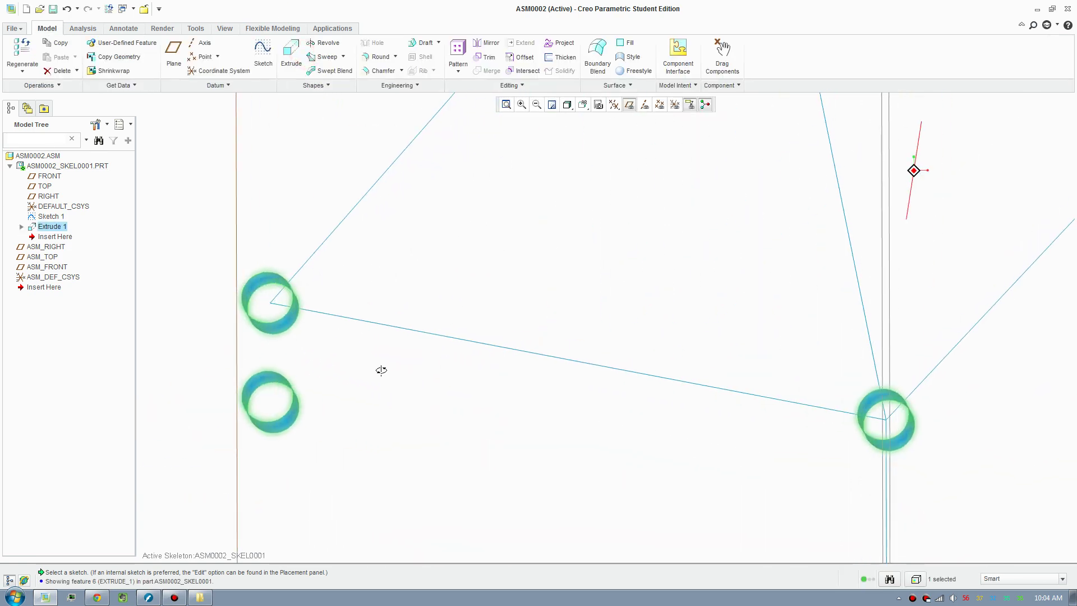
Turn on the display of datum axes and view the whole skeleton at an angle
{"action": "left_click", "coordinate": [645, 104]}
{"action": "middle_click_drag", "start_coordinate": [305, 278], "coordinate": [288, 304]}
{"action": "scroll", "coordinate": [282, 319], "scroll_direction": "down", "scroll_amount": 6}
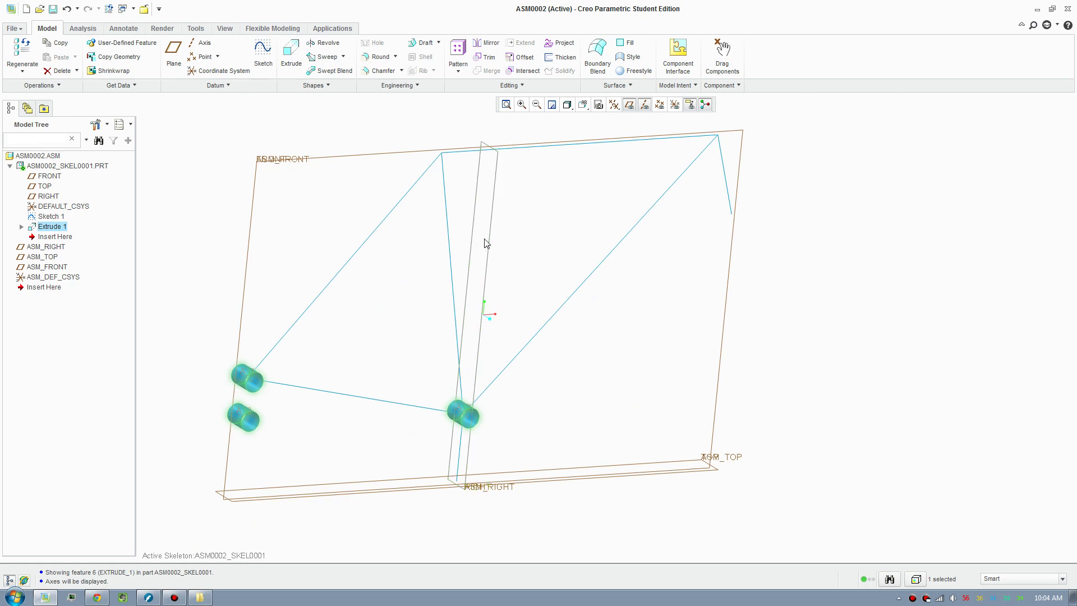
{"action": "middle_click_drag", "start_coordinate": [459, 294], "coordinate": [451, 290]}
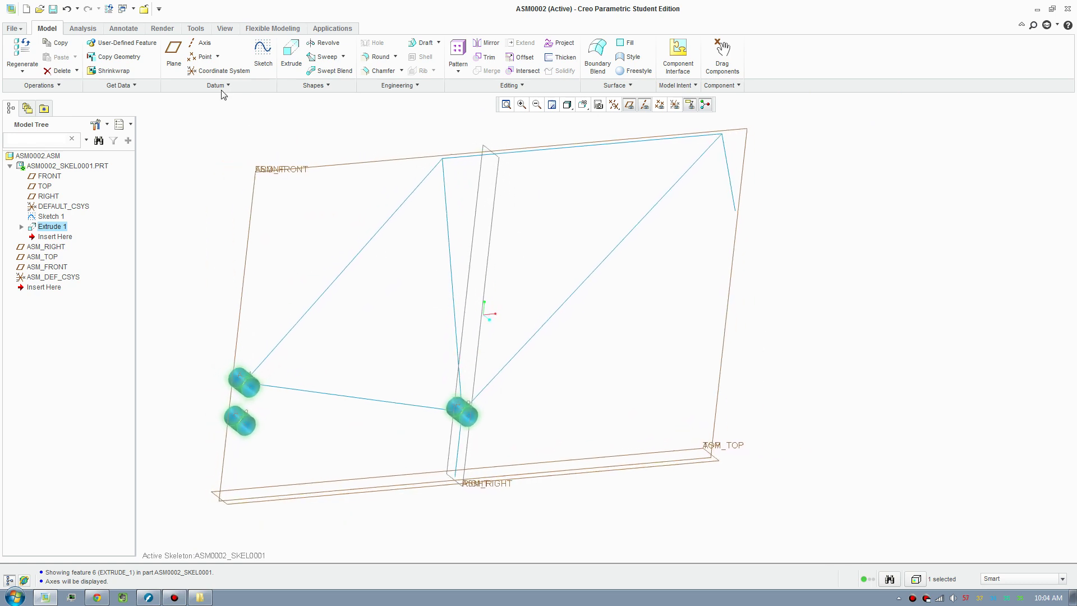
Activate the top-level assembly ASM0002.ASM
{"action": "right_click", "coordinate": [38, 159]}
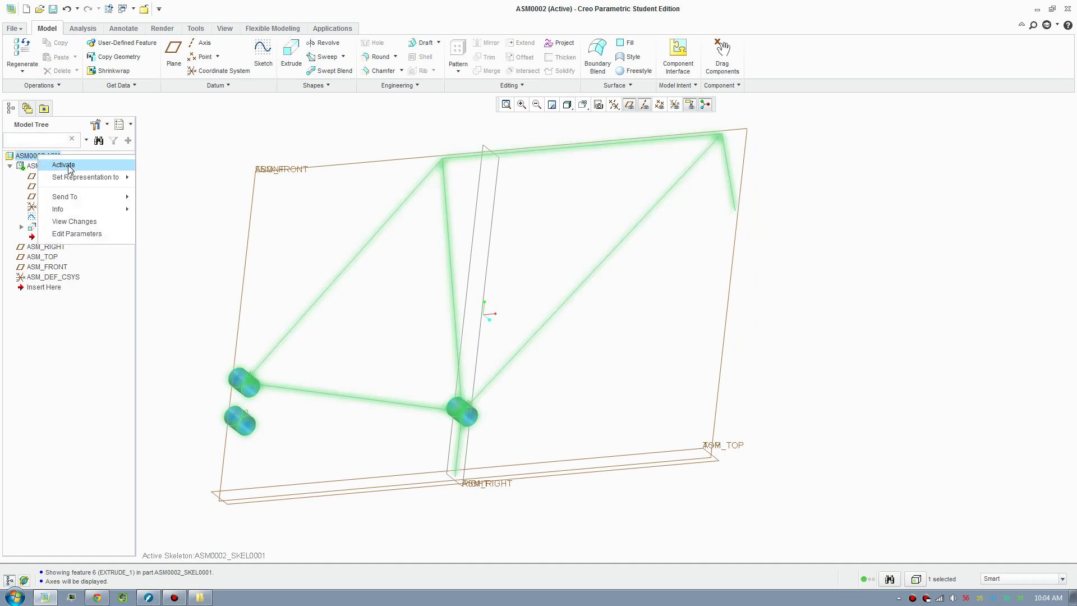
{"action": "left_click", "coordinate": [64, 165]}
{"action": "mouse_move", "coordinate": [631, 373]}
{"action": "middle_mouse_down"}
{"action": "mouse_move", "coordinate": [567, 337]}
{"action": "mouse_move", "coordinate": [651, 341]}
{"action": "mouse_move", "coordinate": [625, 332]}
{"action": "mouse_move", "coordinate": [623, 351]}
{"action": "middle_mouse_up"}
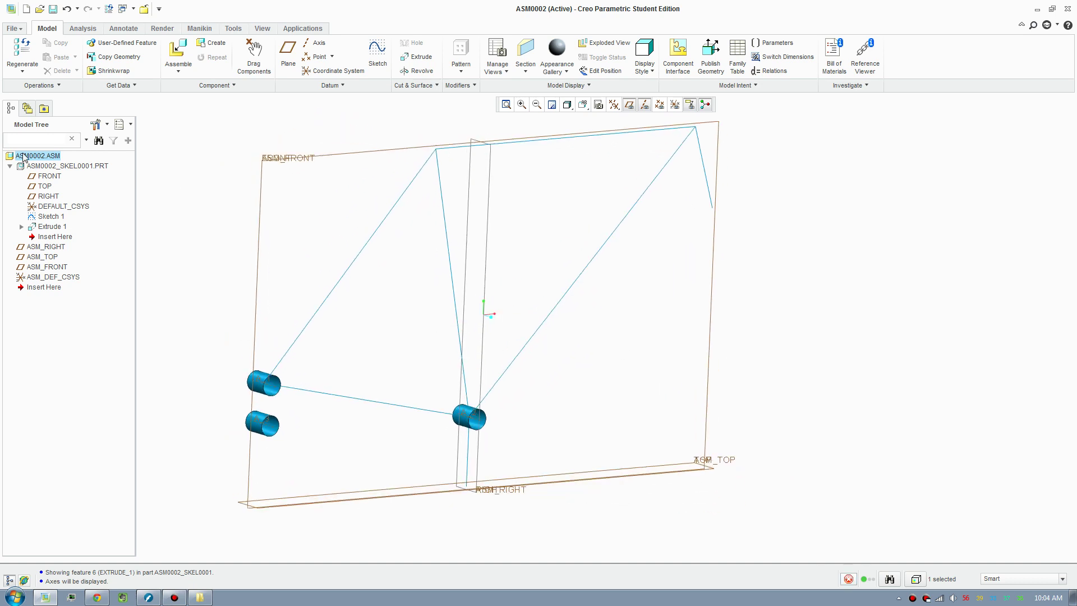
Look up the multiple_skeletons_allowed option in the Configuration Editor of the program options
{"action": "left_click", "coordinate": [14, 29]}
{"action": "left_click", "coordinate": [35, 284]}
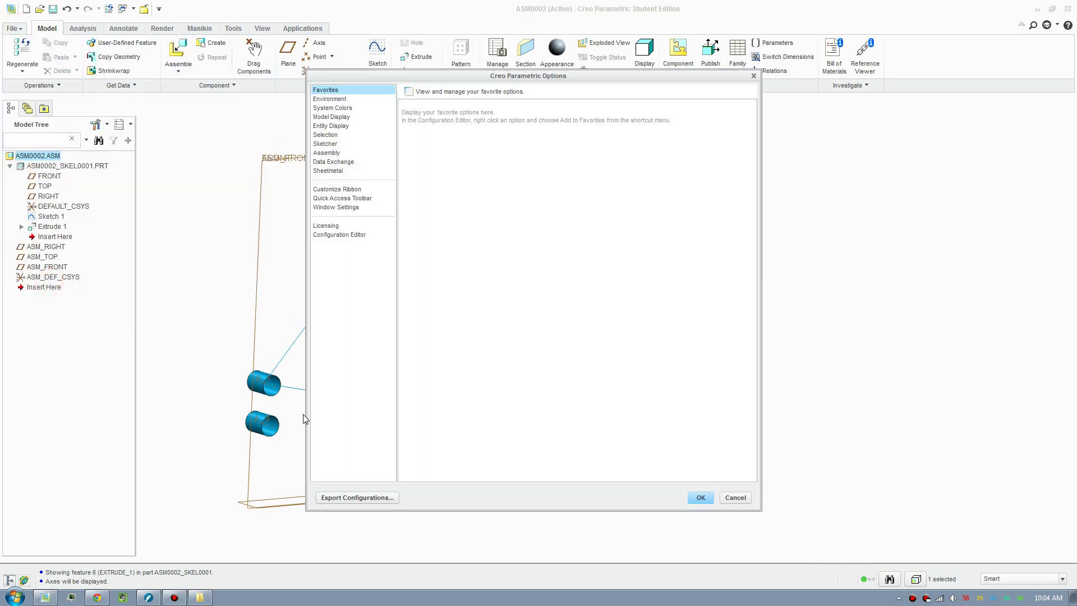
{"action": "left_click", "coordinate": [339, 235]}
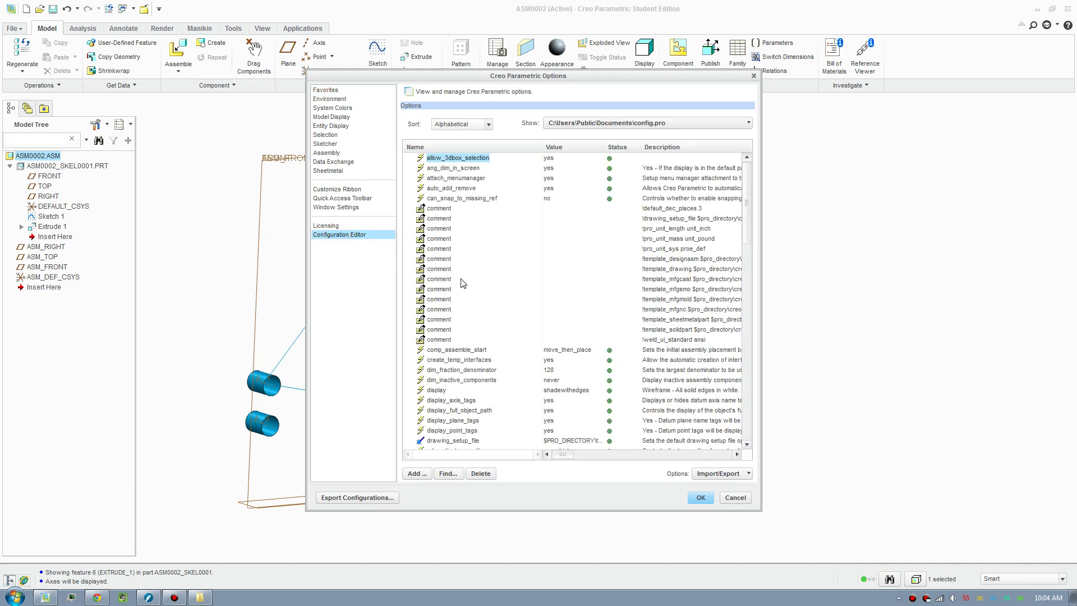
{"action": "scroll", "coordinate": [484, 412], "scroll_direction": "down", "scroll_amount": 8}
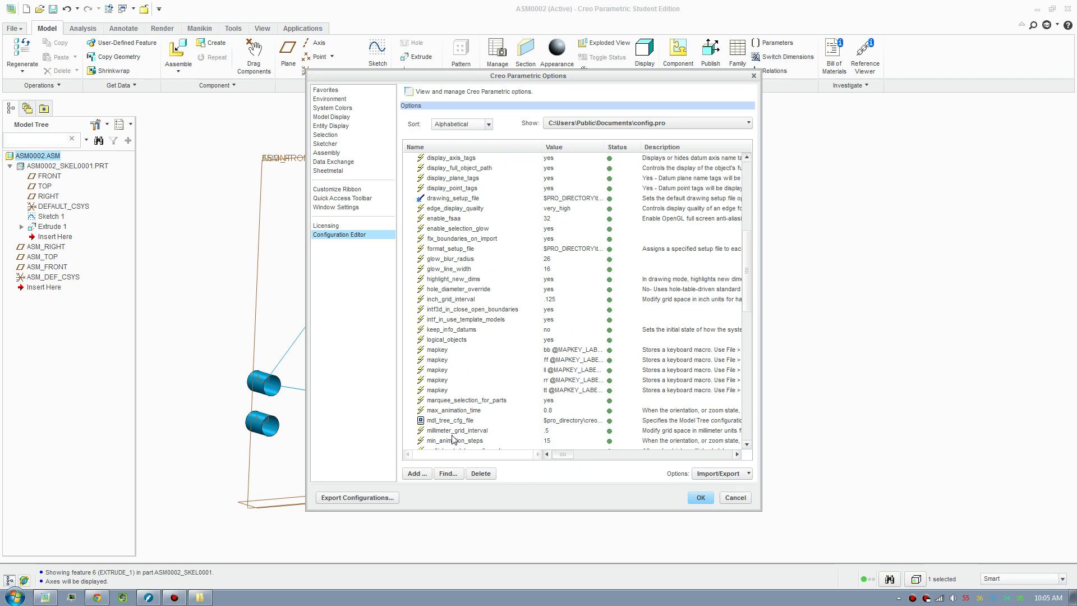
{"action": "scroll", "coordinate": [459, 420], "scroll_direction": "down", "scroll_amount": 4}
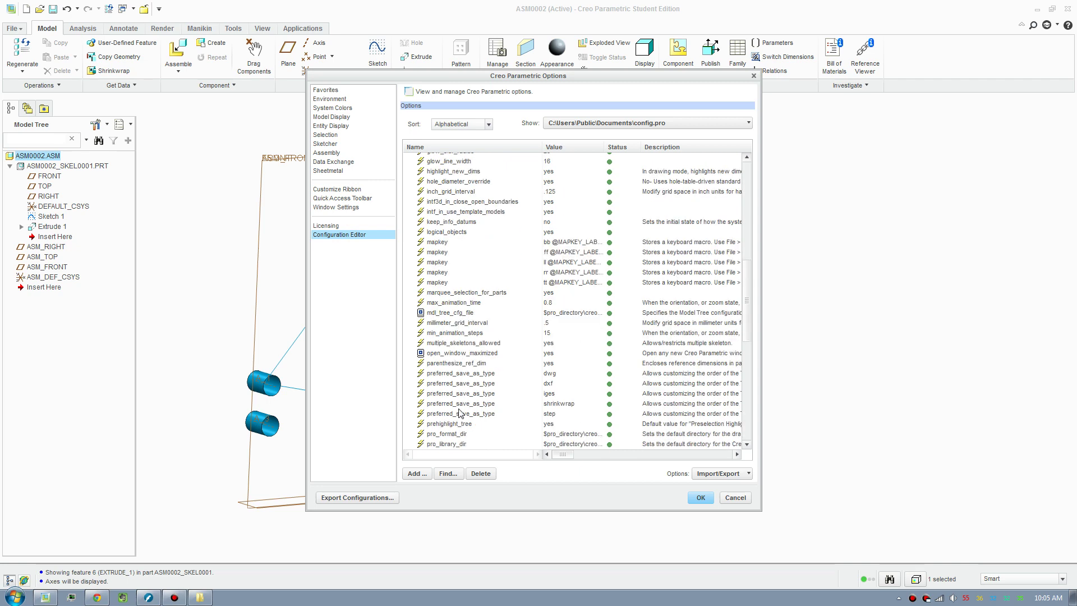
{"action": "left_click", "coordinate": [451, 345]}
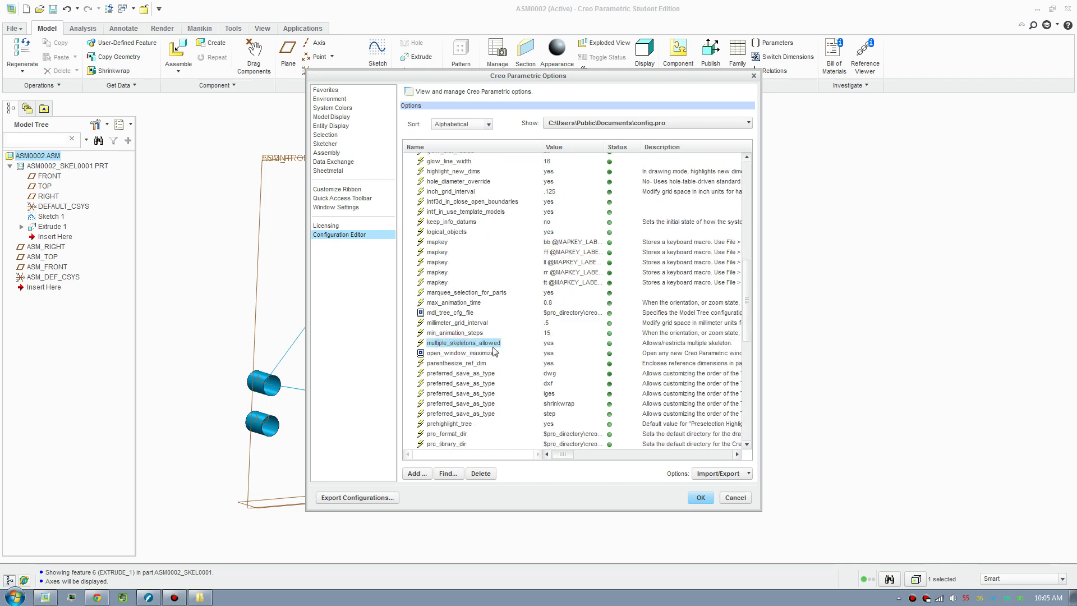
{"action": "left_click", "coordinate": [426, 475]}
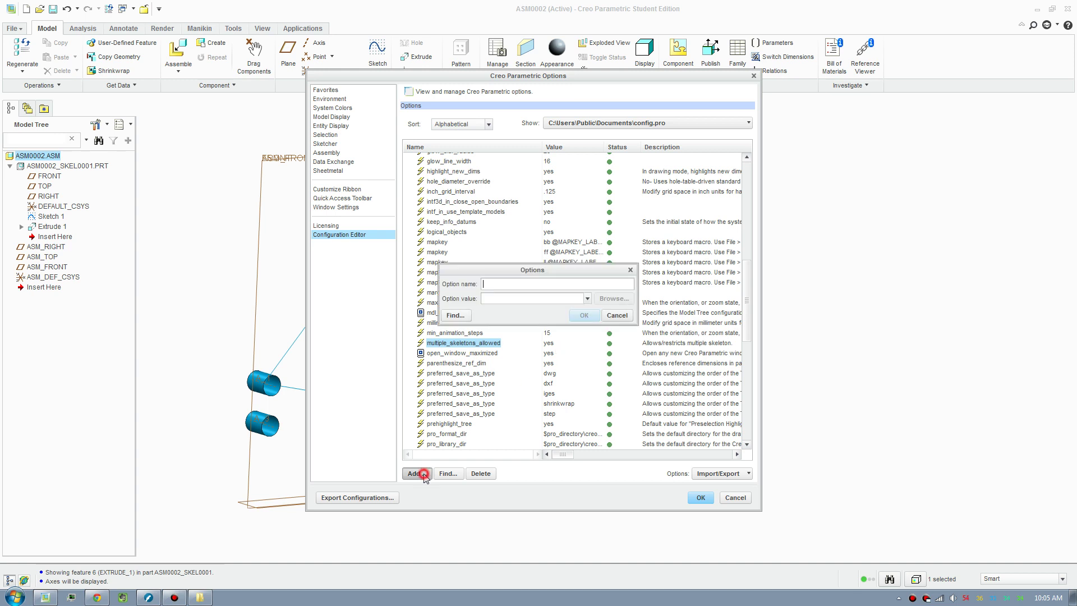
{"action": "type", "text": "mu"}
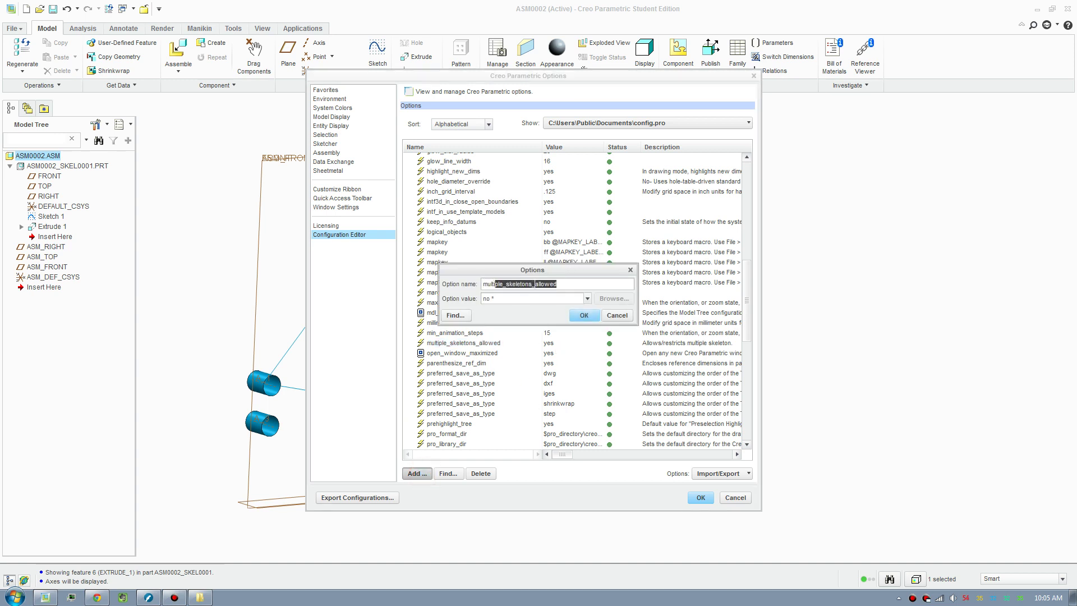
{"action": "type", "text": "lti"}
{"action": "left_click", "coordinate": [616, 315]}
{"action": "left_click", "coordinate": [705, 497]}
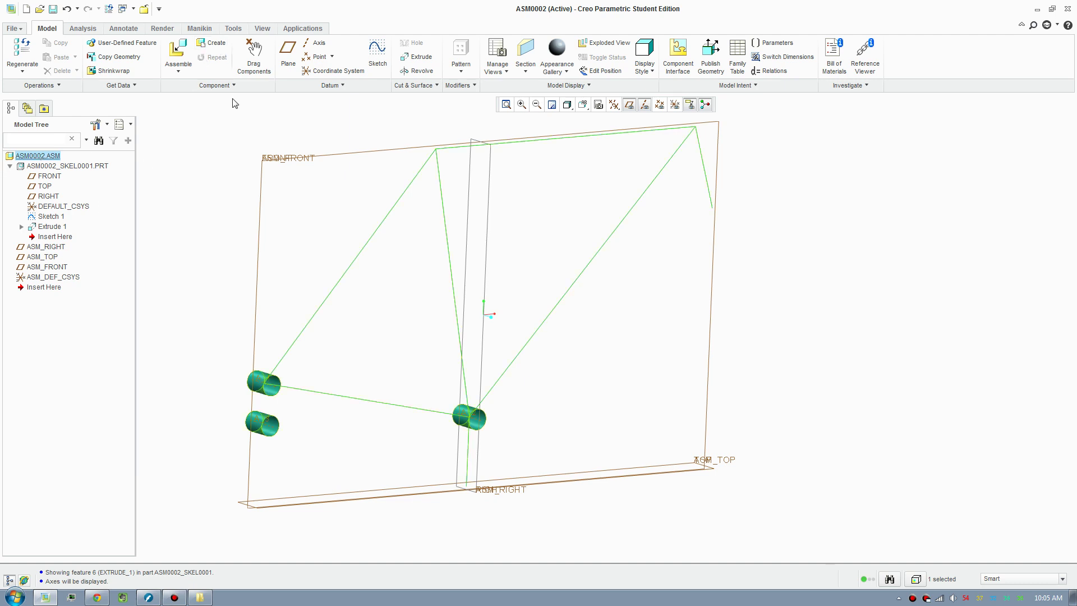
Create a standard skeleton model component named wheel_skel, copied from the existing millimetre start part
{"action": "left_click", "coordinate": [215, 49]}
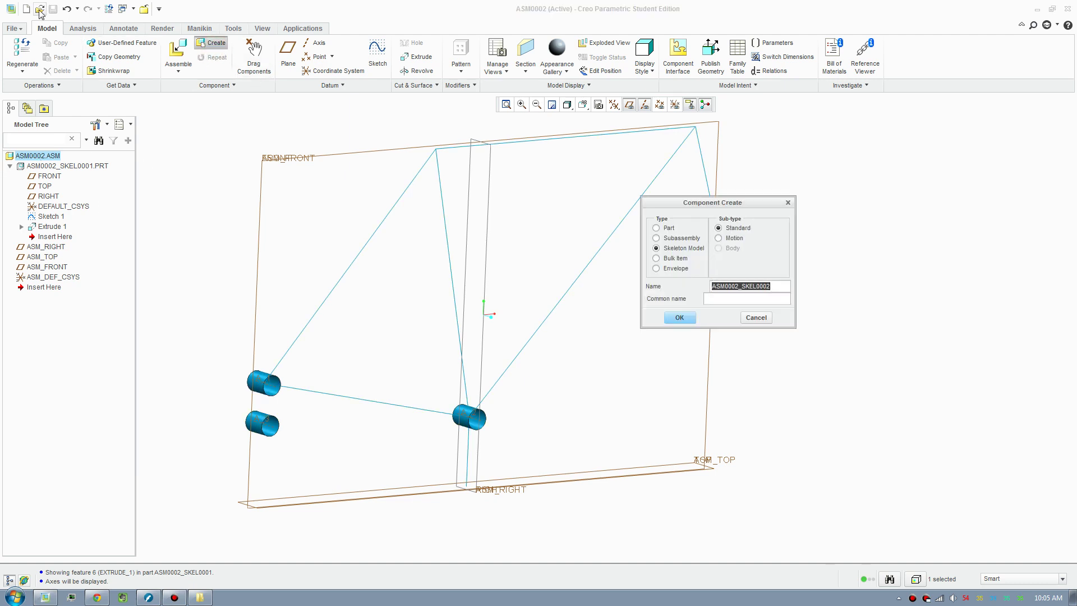
{"action": "left_click", "coordinate": [696, 249]}
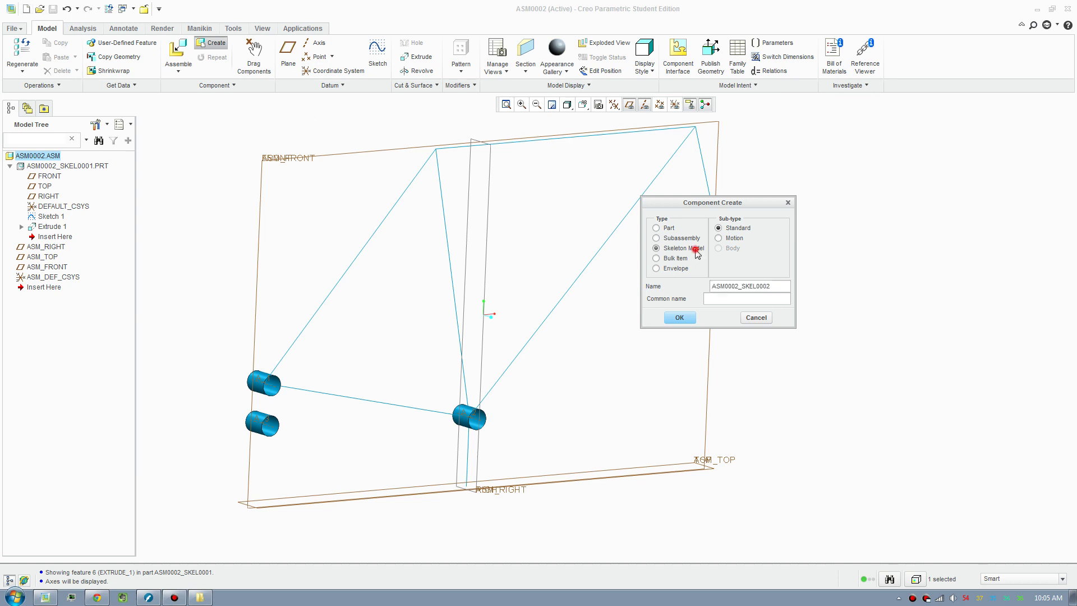
{"action": "double_click", "coordinate": [774, 286]}
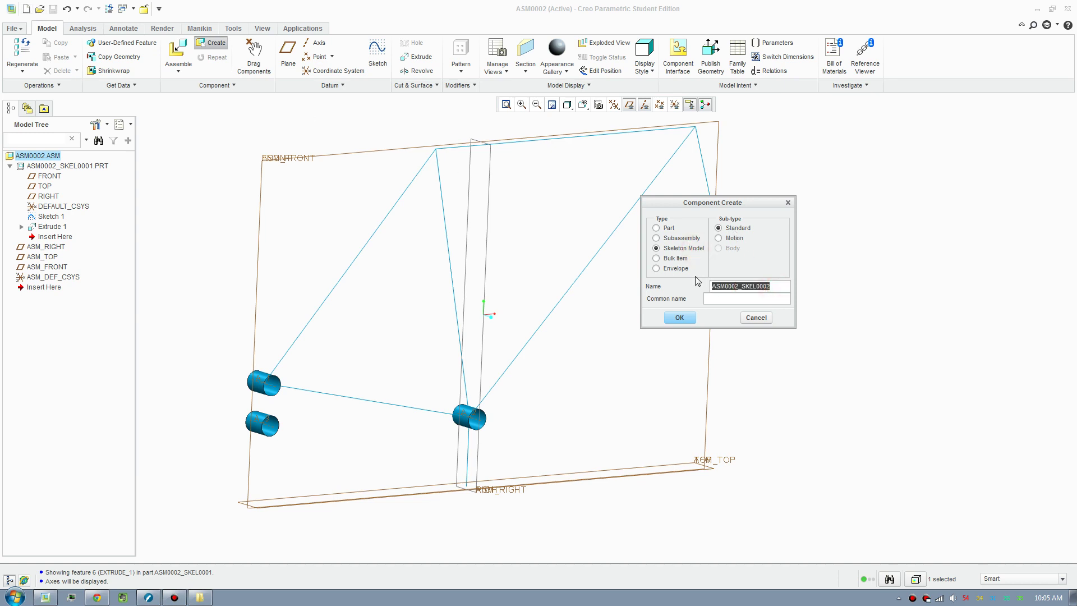
{"action": "type", "text": "wheel_skel"}
{"action": "key", "text": "Return"}
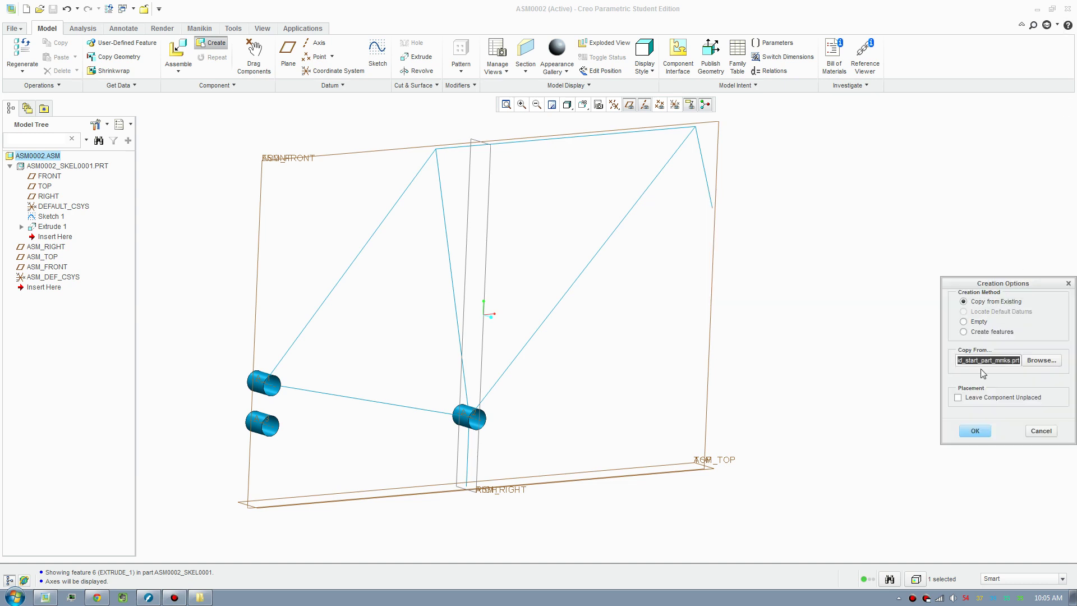
{"action": "left_click", "coordinate": [975, 429]}
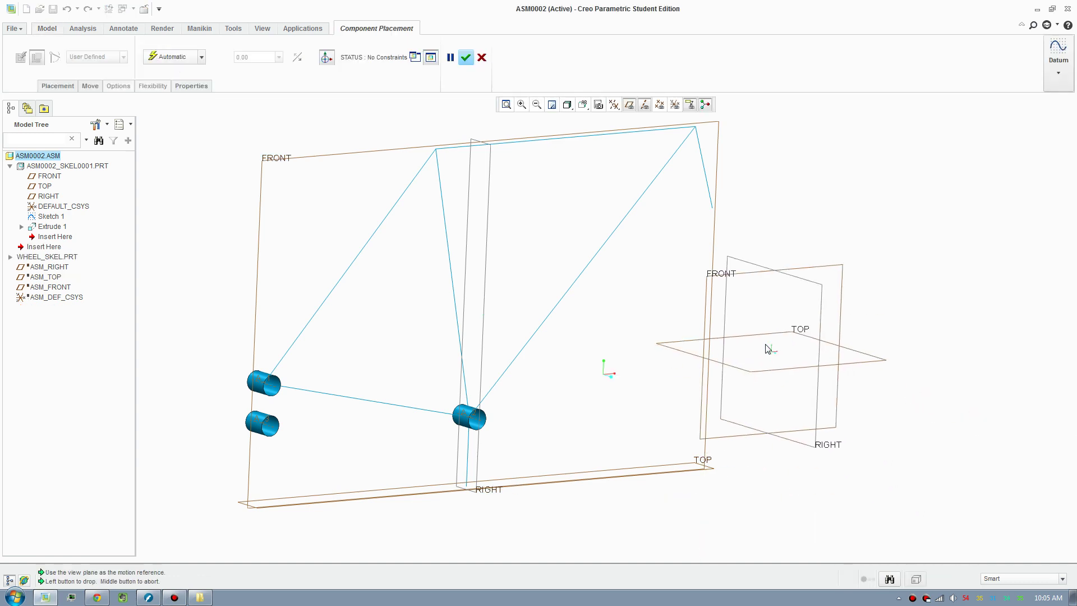
Place the wheel skeleton in the assembly with the Default constraint and return to the default view
{"action": "left_click", "coordinate": [637, 377]}
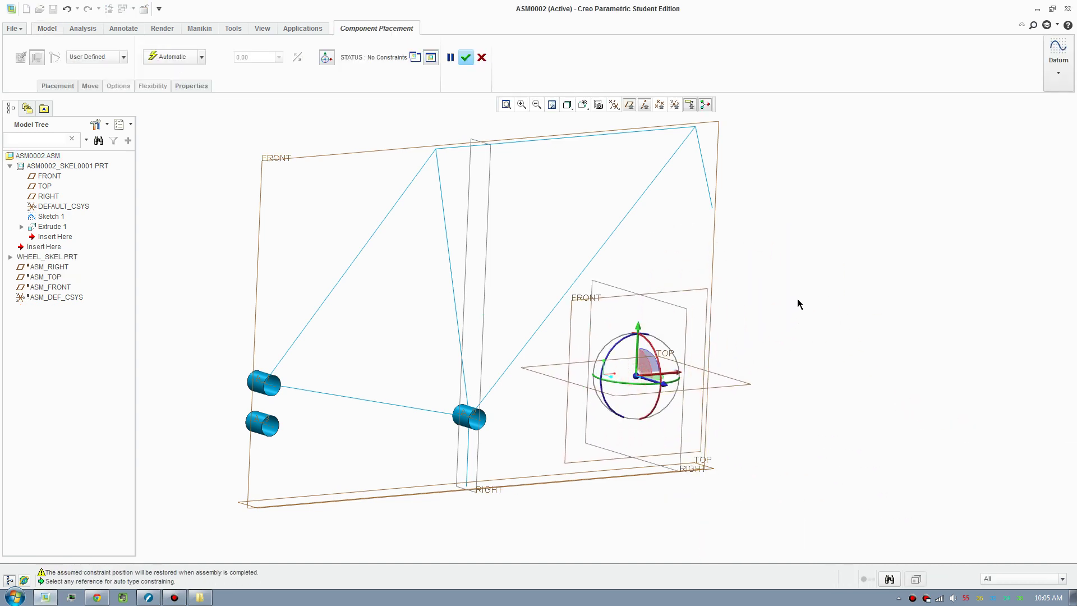
{"action": "right_click_drag", "start_coordinate": [796, 299], "coordinate": [840, 386]}
{"action": "left_click", "coordinate": [847, 438]}
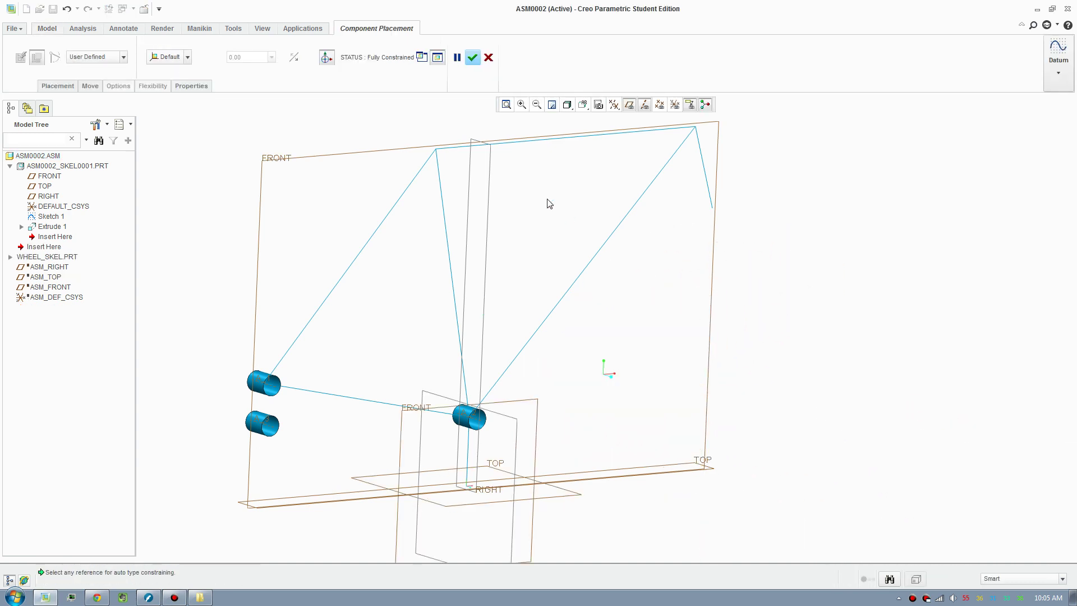
{"action": "left_click", "coordinate": [474, 59]}
{"action": "key", "text": "ctrl+d"}
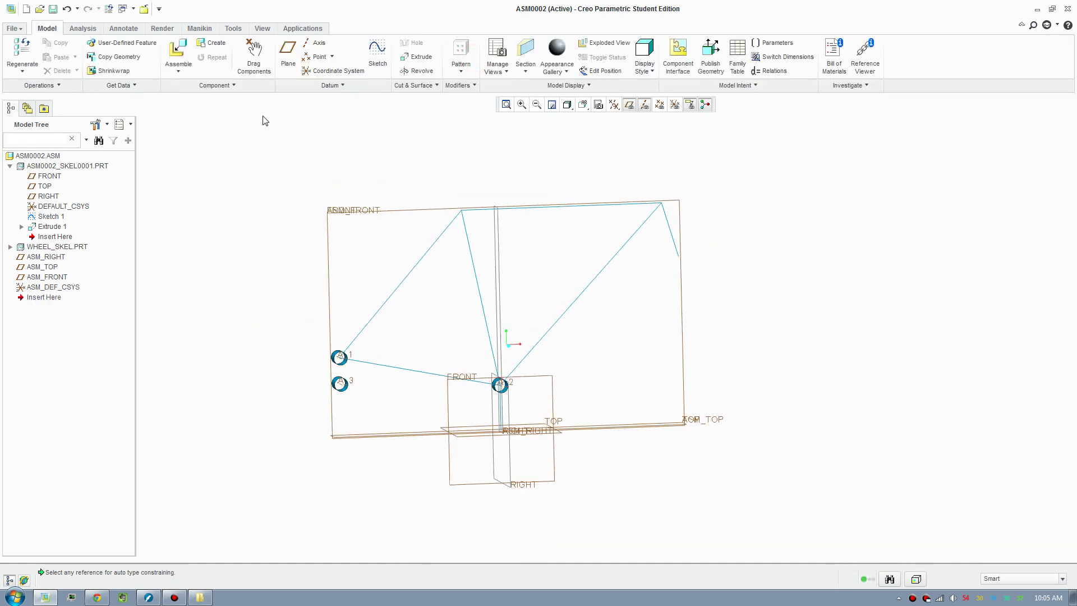
Activate WHEEL_SKEL.PRT in the assembly and expand its feature list
{"action": "left_click", "coordinate": [51, 252]}
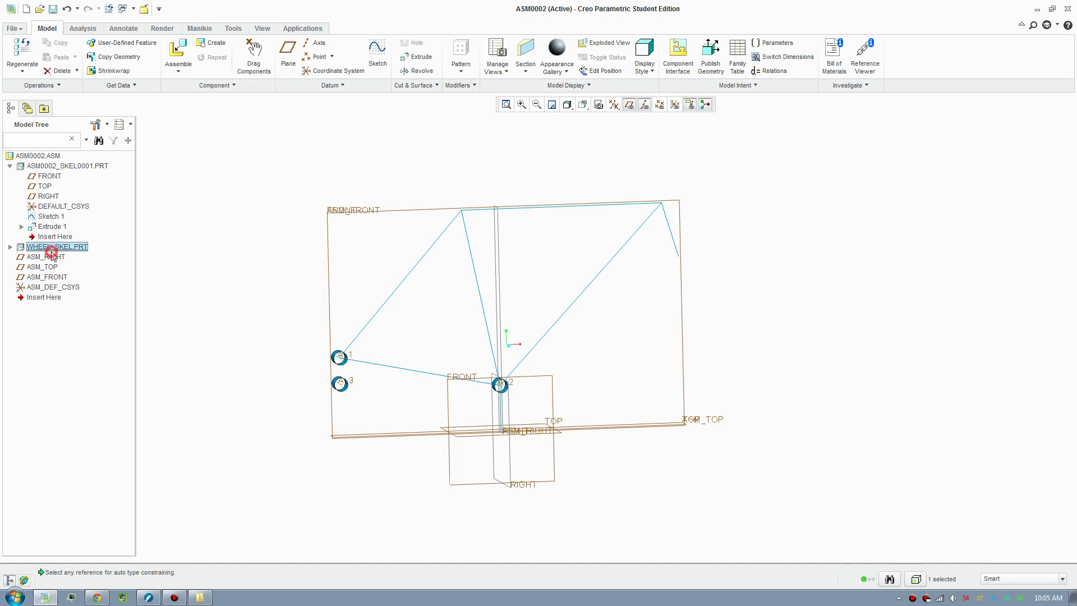
{"action": "right_click", "coordinate": [61, 254]}
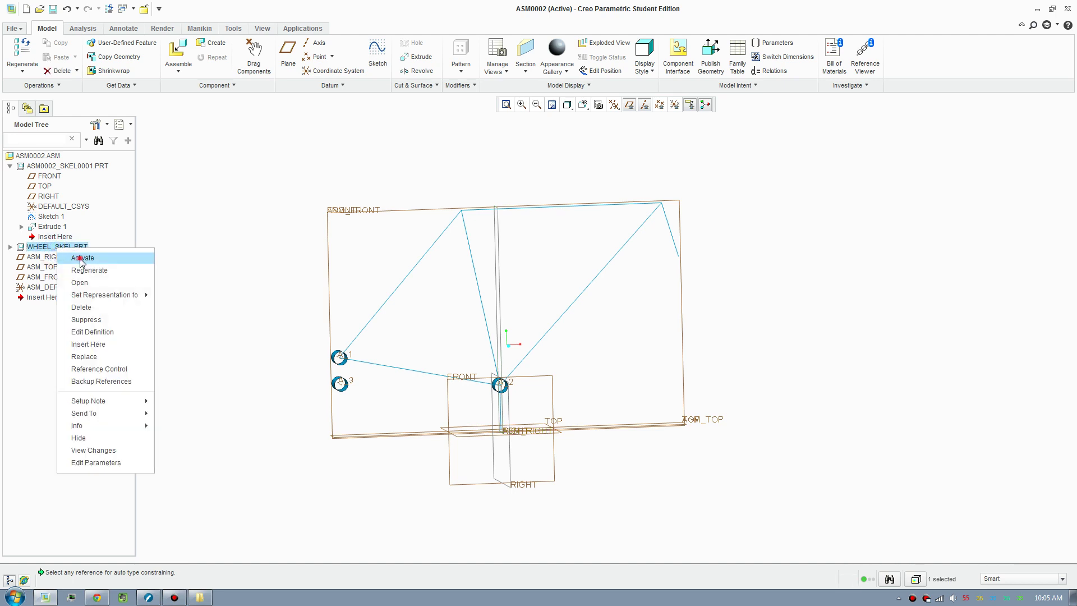
{"action": "left_click", "coordinate": [84, 256]}
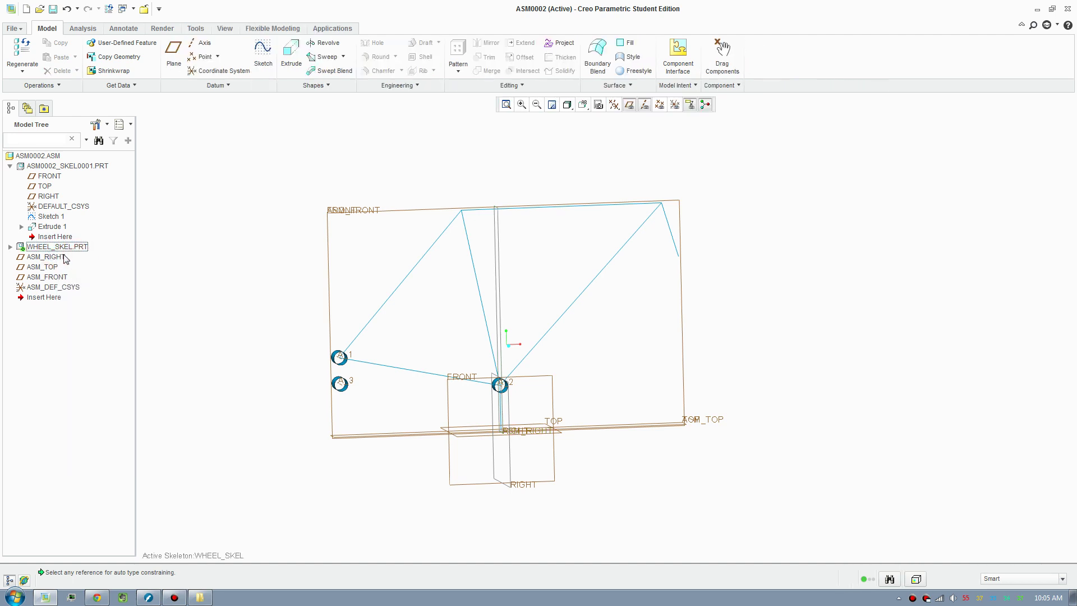
{"action": "left_click", "coordinate": [10, 247]}
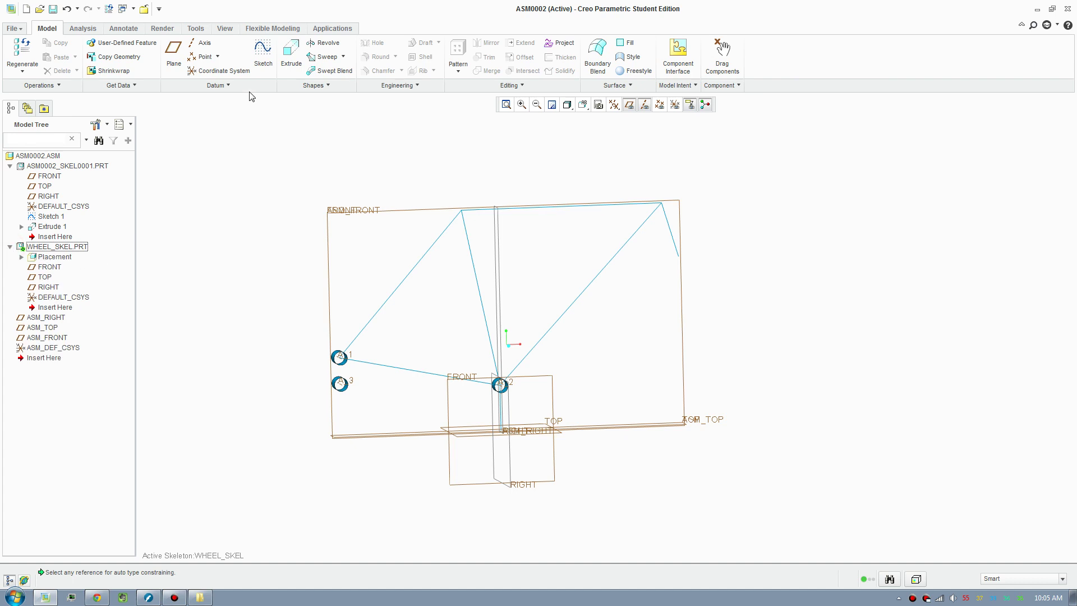
Start a sketch on the wheel skeleton's FRONT plane and orient the view parallel to the screen
{"action": "left_click", "coordinate": [263, 52]}
{"action": "left_click", "coordinate": [448, 401]}
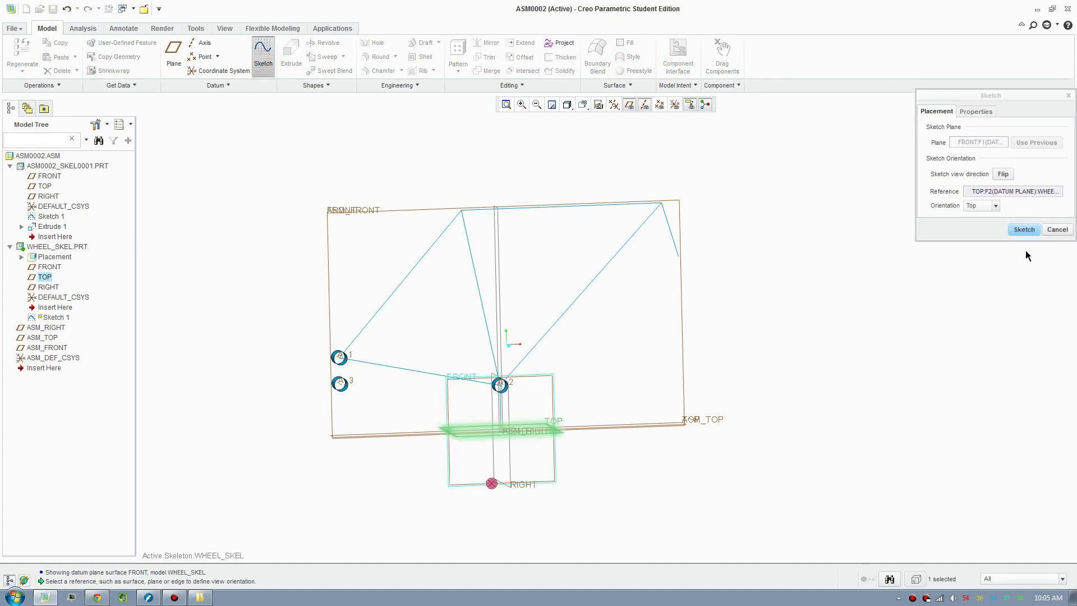
{"action": "left_click", "coordinate": [1024, 230]}
{"action": "left_click", "coordinate": [675, 103]}
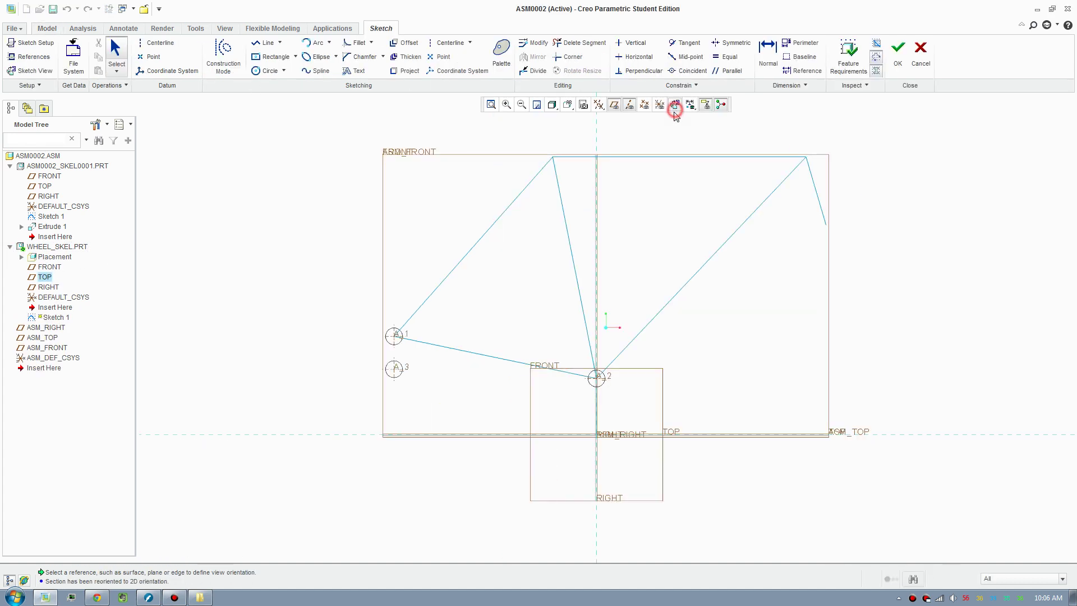
Sketch the wheel circle centred on axis A_1 at the end of the frame and set its diameter to 320
{"action": "left_click", "coordinate": [269, 71]}
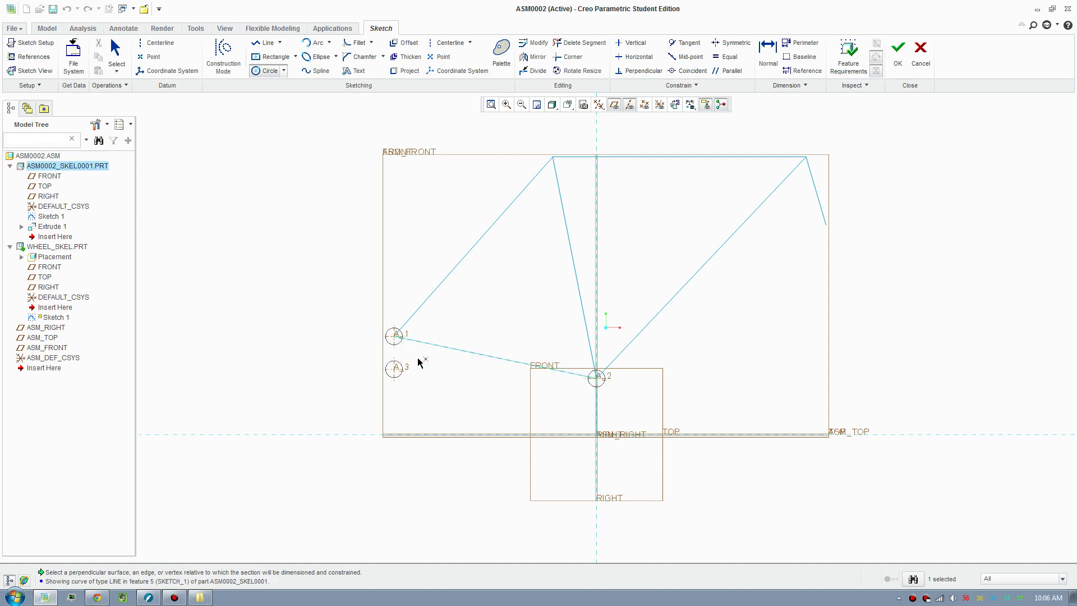
{"action": "left_click", "coordinate": [395, 336]}
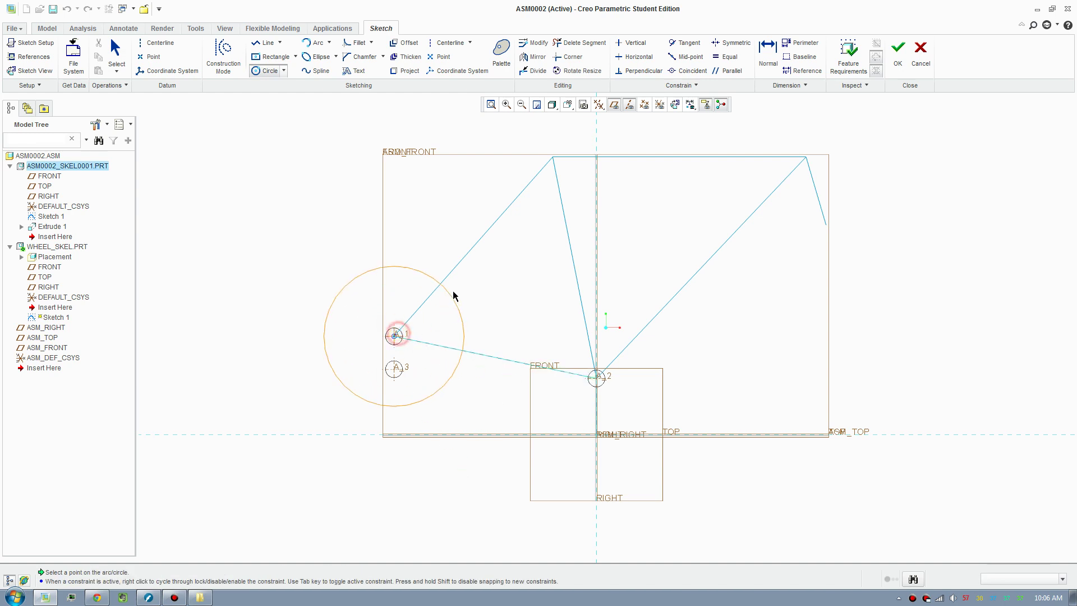
{"action": "left_click", "coordinate": [478, 287]}
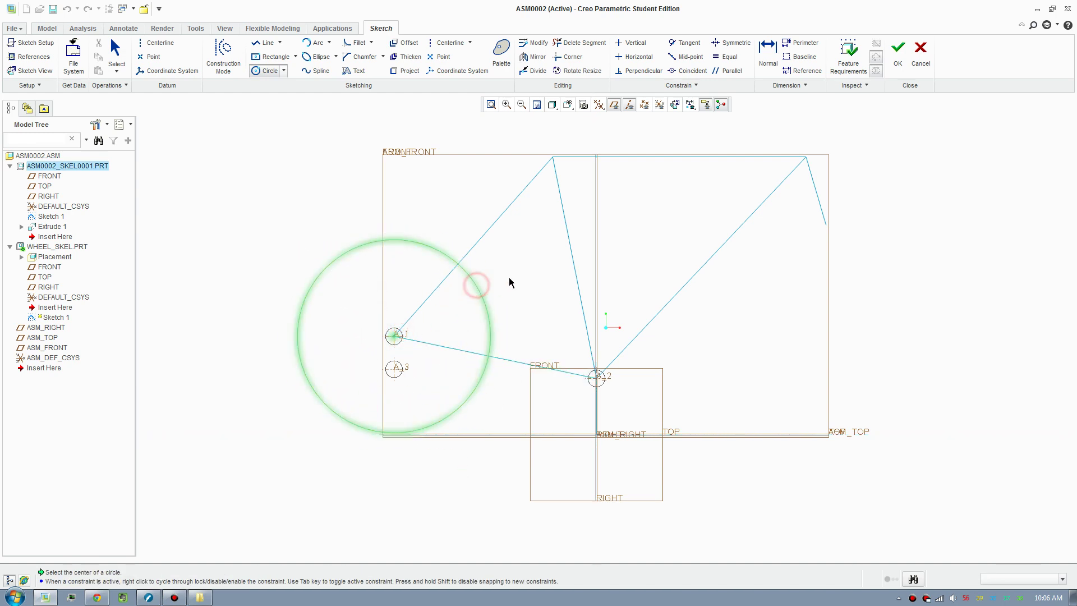
{"action": "middle_click", "coordinate": [509, 278]}
{"action": "double_click", "coordinate": [275, 244]}
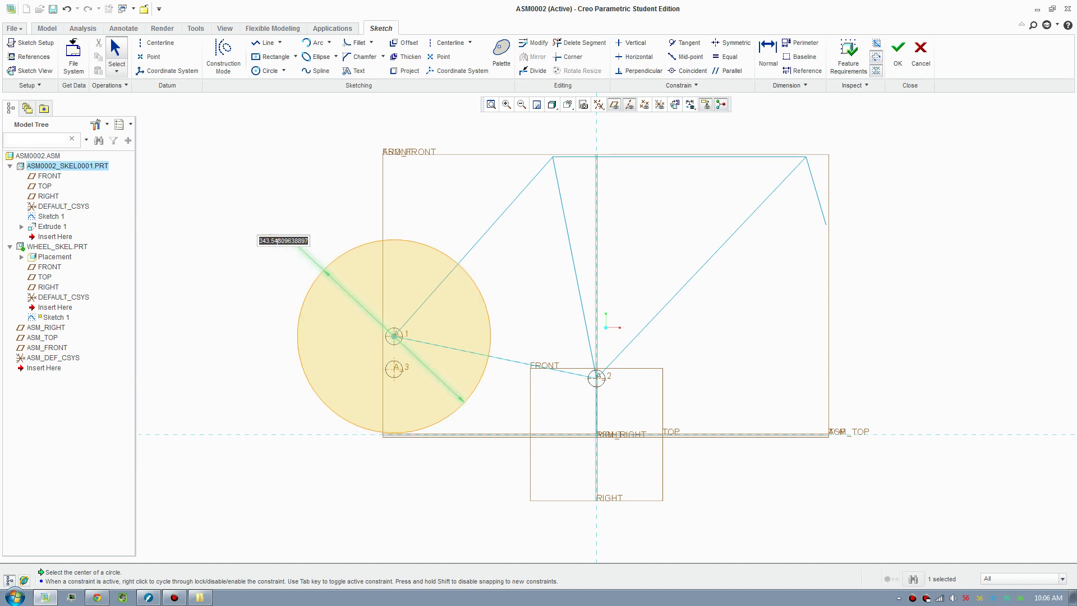
{"action": "type", "text": "3"}
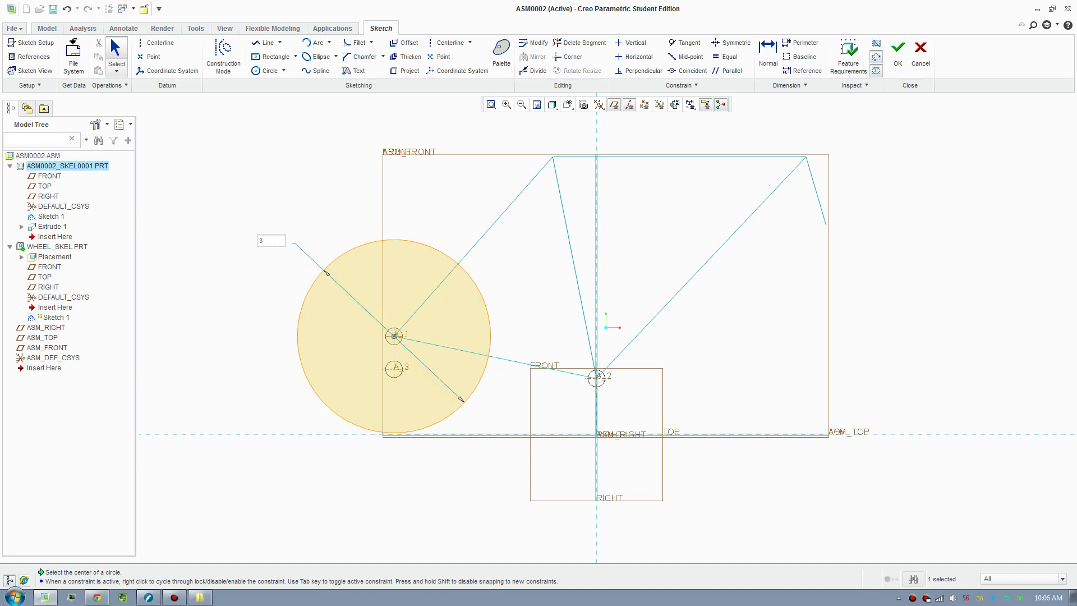
{"action": "type", "text": "20"}
{"action": "key", "text": "Return"}
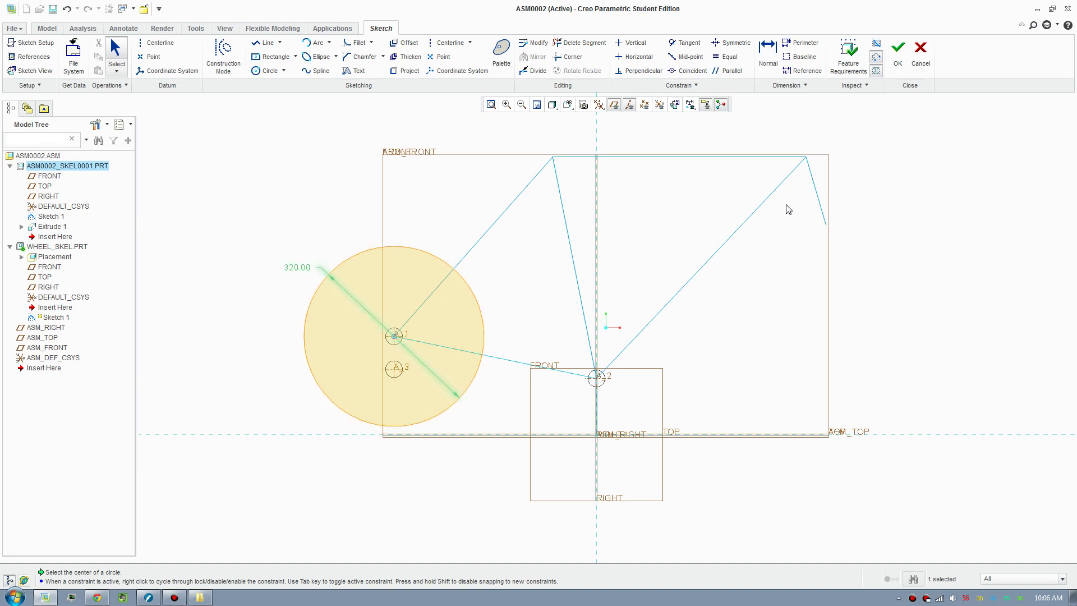
Draw a vertical and a horizontal line across the full diameter of the wheel circle as spokes
{"action": "left_click", "coordinate": [265, 43]}
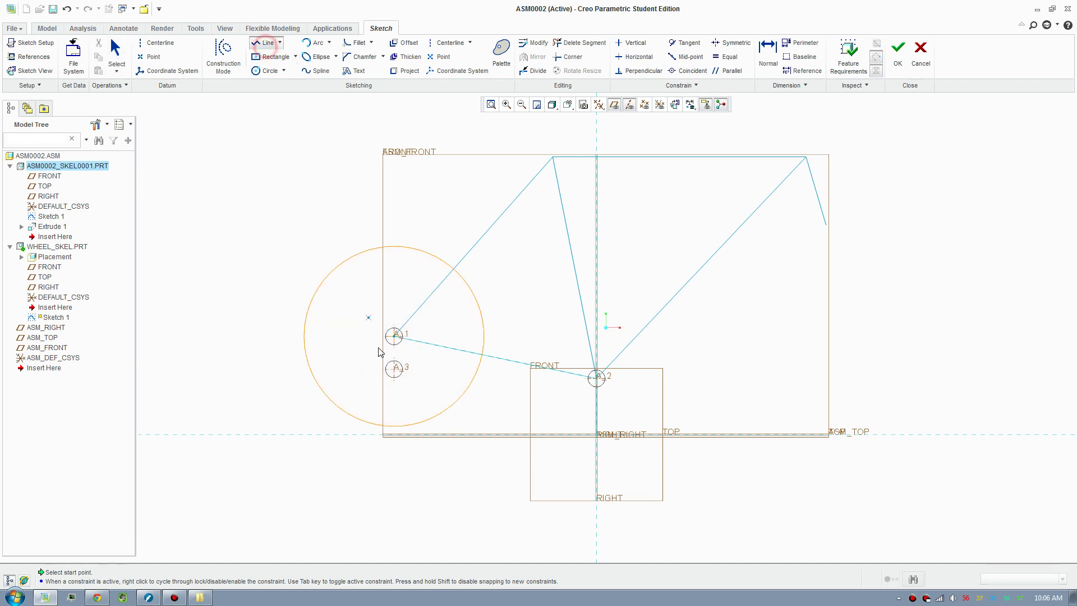
{"action": "left_click", "coordinate": [394, 426]}
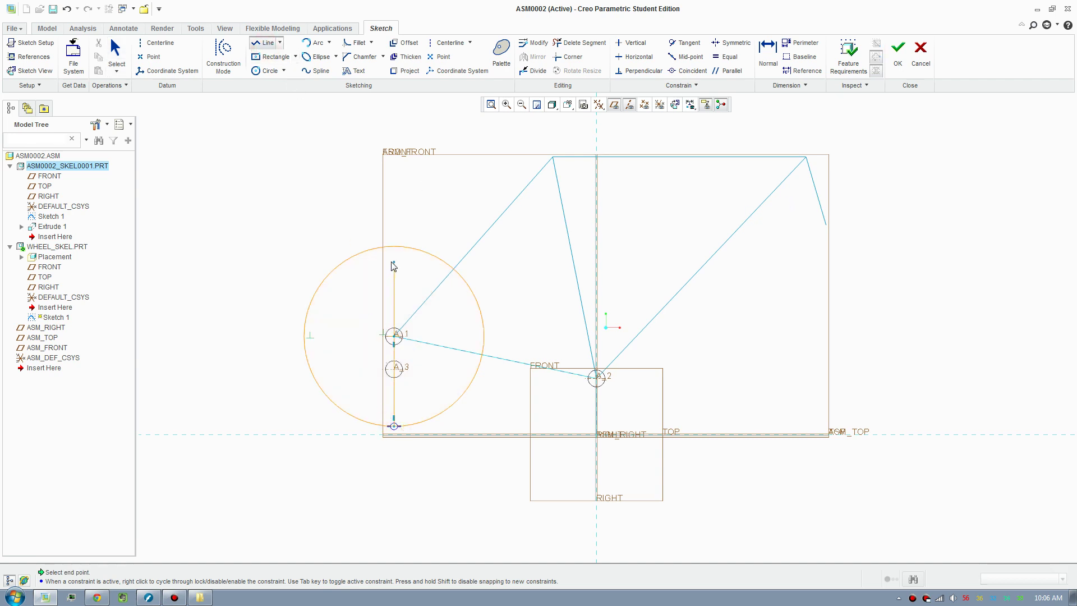
{"action": "left_click", "coordinate": [393, 246]}
{"action": "middle_click", "coordinate": [305, 355]}
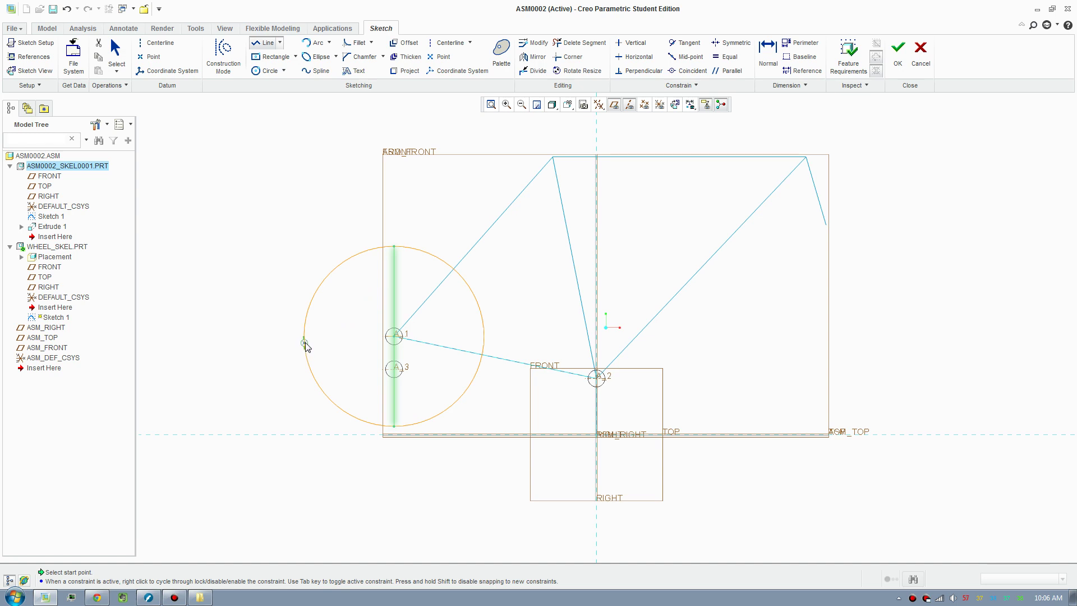
{"action": "left_click", "coordinate": [304, 336]}
{"action": "left_click", "coordinate": [484, 336]}
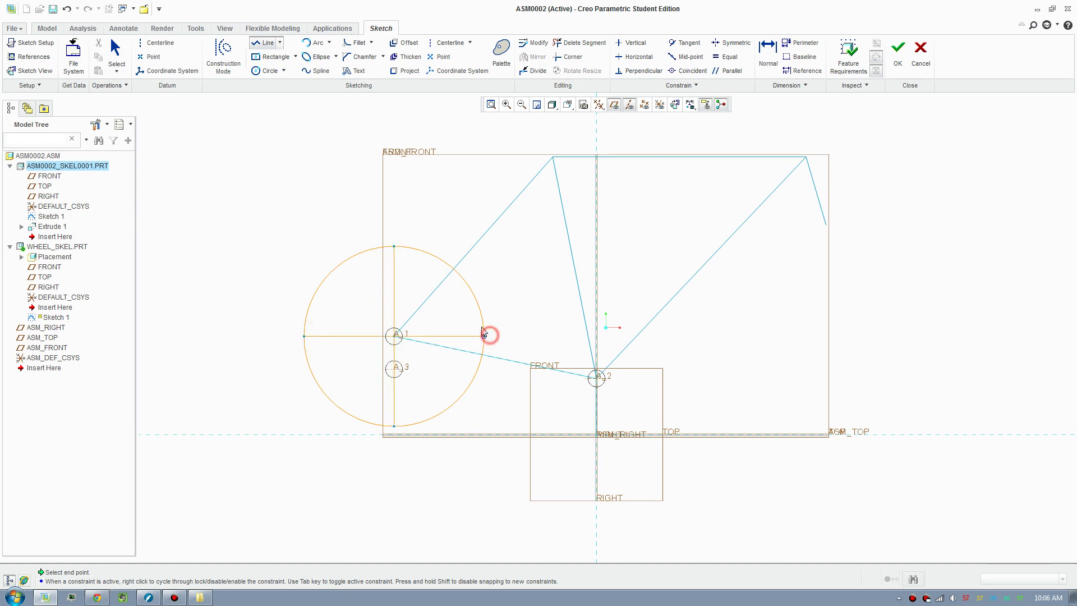
{"action": "middle_click", "coordinate": [465, 303]}
Draw two crossing diagonal spoke lines through the wheel's centre, each ending on the circle
{"action": "left_click", "coordinate": [458, 273]}
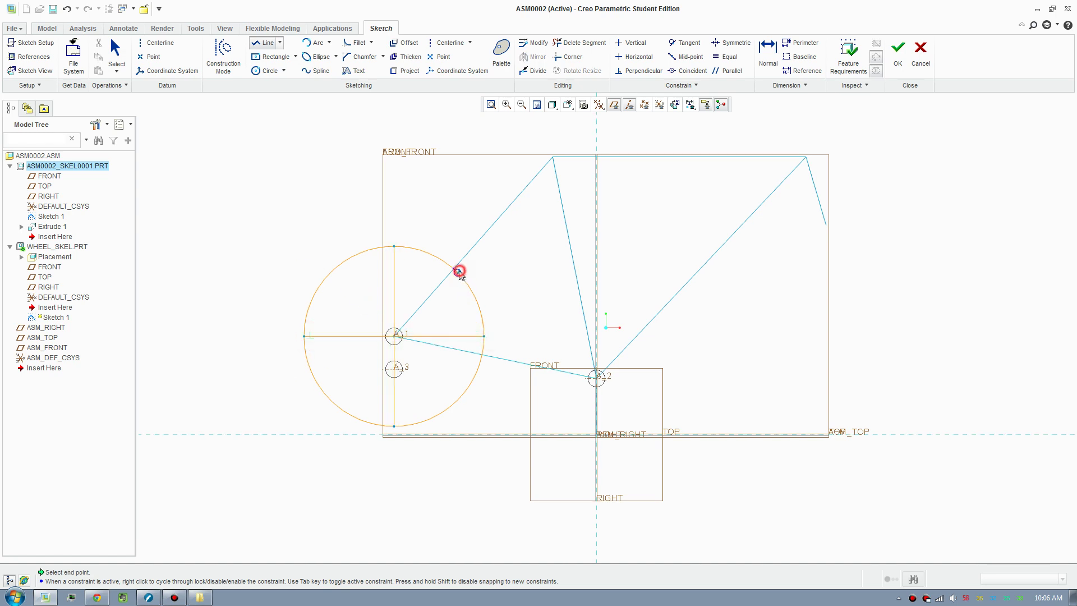
{"action": "left_click", "coordinate": [331, 400]}
{"action": "middle_click", "coordinate": [456, 399]}
{"action": "left_click", "coordinate": [458, 399]}
{"action": "left_click", "coordinate": [331, 274]}
{"action": "middle_click", "coordinate": [366, 288]}
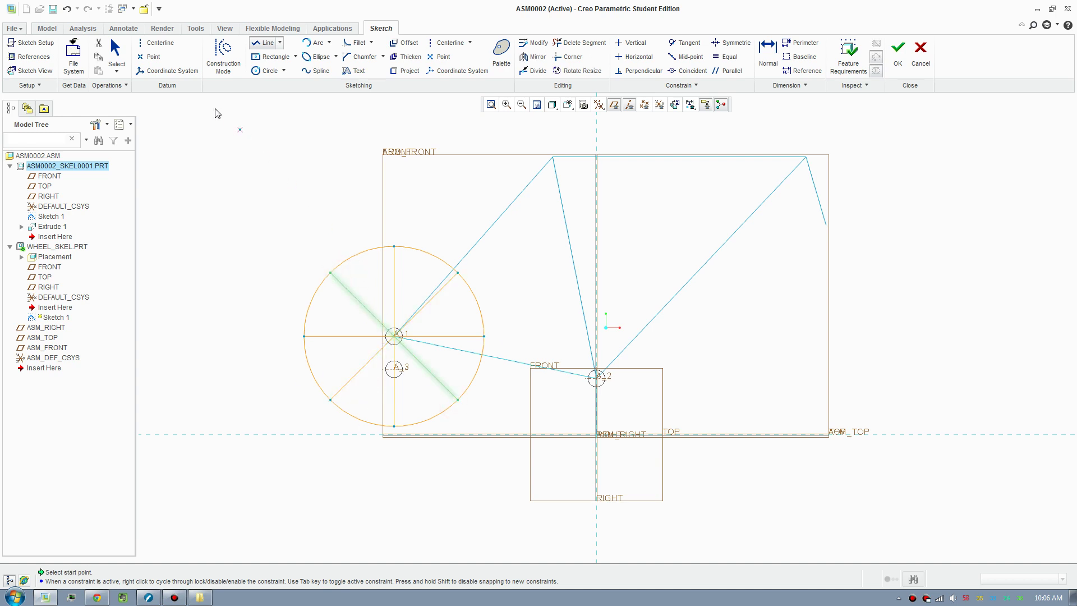
Set the angle between the diagonal and vertical spokes to 45 degrees and finish the wheel sketch
{"action": "left_click", "coordinate": [116, 57]}
{"action": "left_click_drag", "start_coordinate": [488, 429], "coordinate": [287, 248]}
{"action": "scroll", "coordinate": [443, 399], "scroll_direction": "up", "scroll_amount": 2}
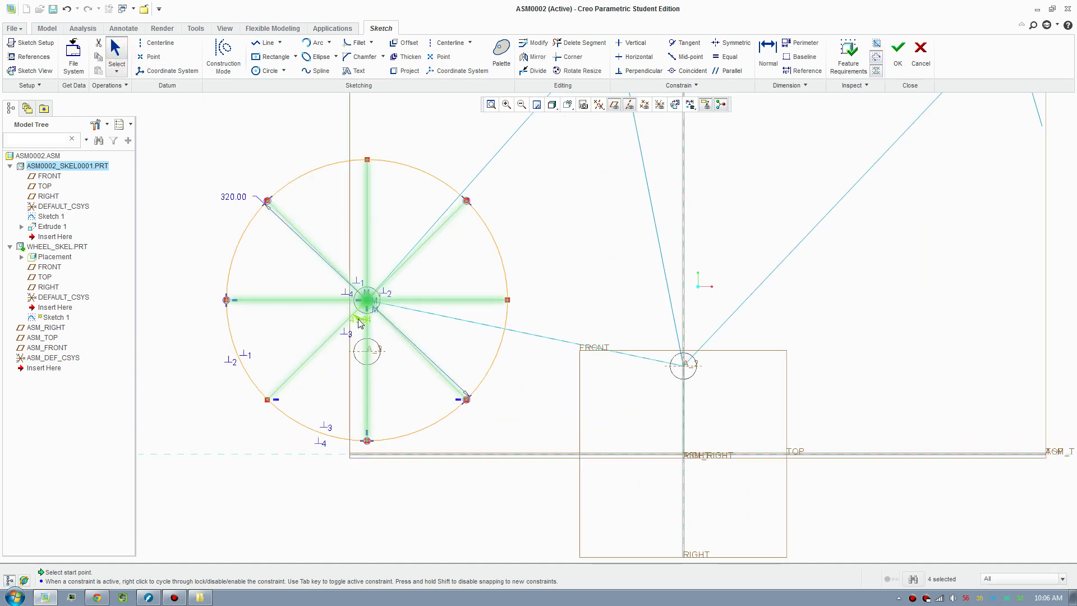
{"action": "double_click", "coordinate": [338, 392]}
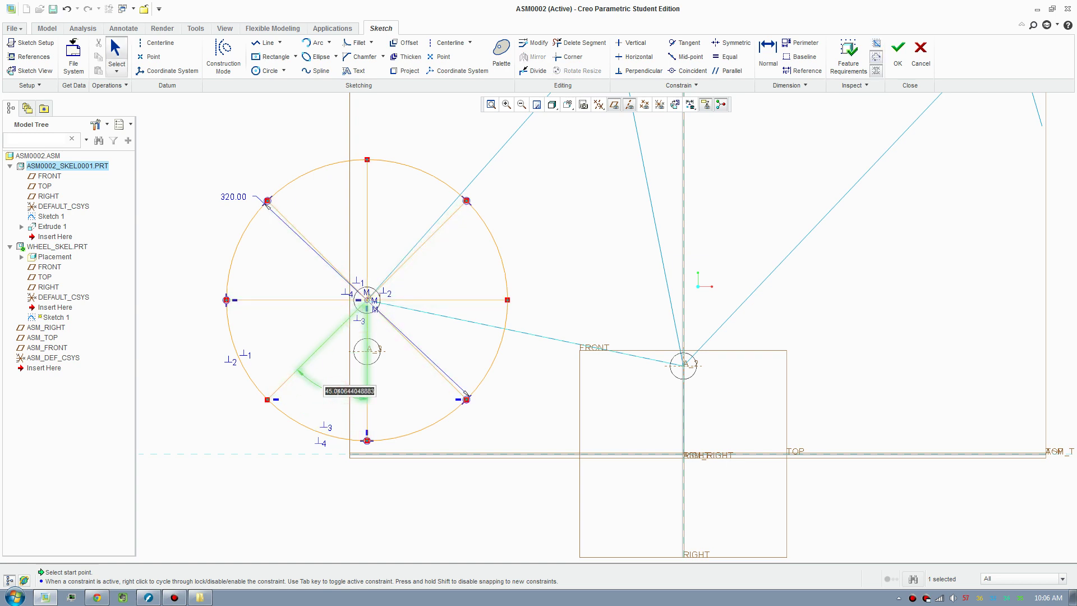
{"action": "type", "text": "45"}
{"action": "key", "text": "Return"}
{"action": "scroll", "coordinate": [375, 374], "scroll_direction": "down", "scroll_amount": 1}
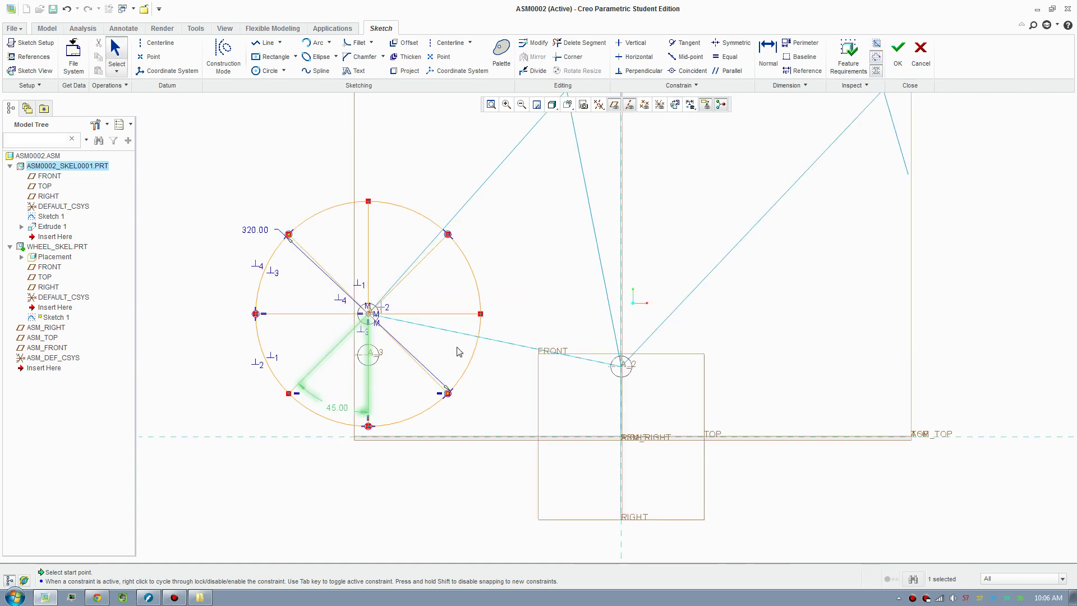
{"action": "left_click", "coordinate": [895, 64]}
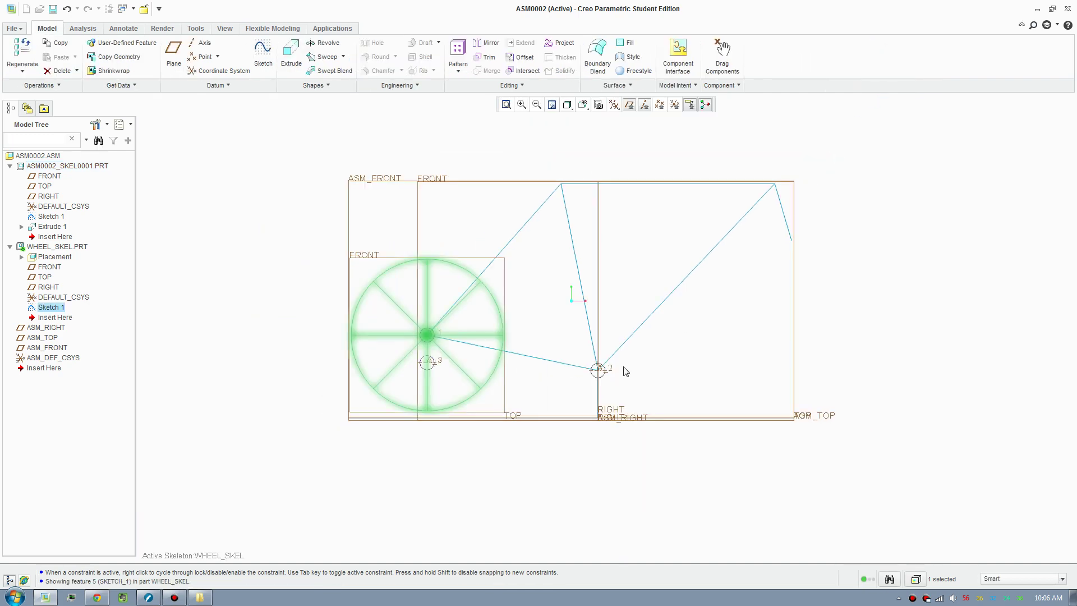
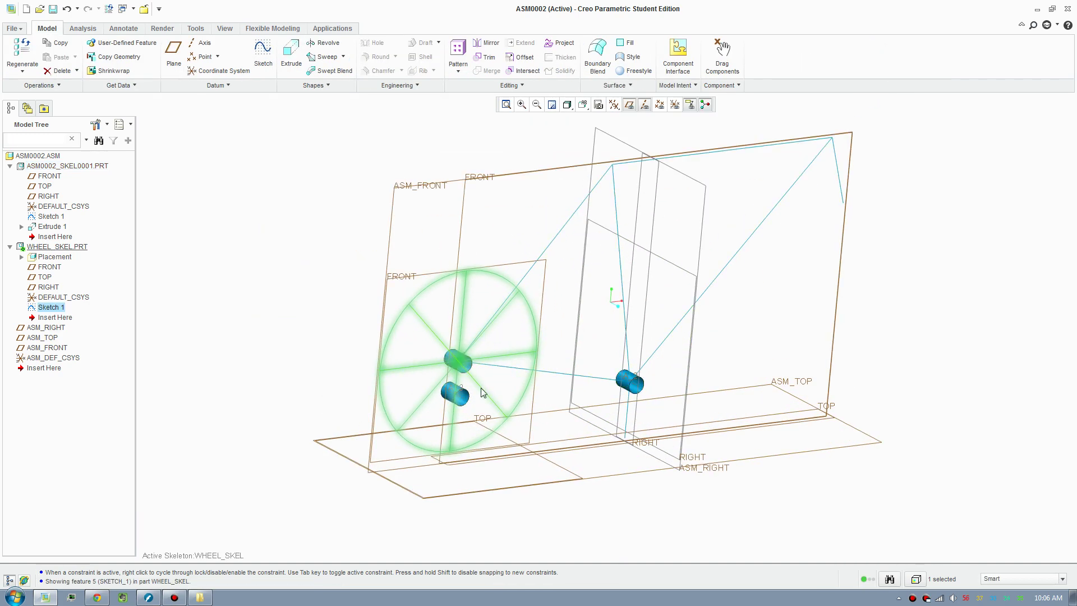
Start an extrude sketched on the wheel skeleton's FRONT plane and orient the view parallel to the sketch
{"action": "scroll", "coordinate": [474, 342], "scroll_direction": "down", "scroll_amount": 2}
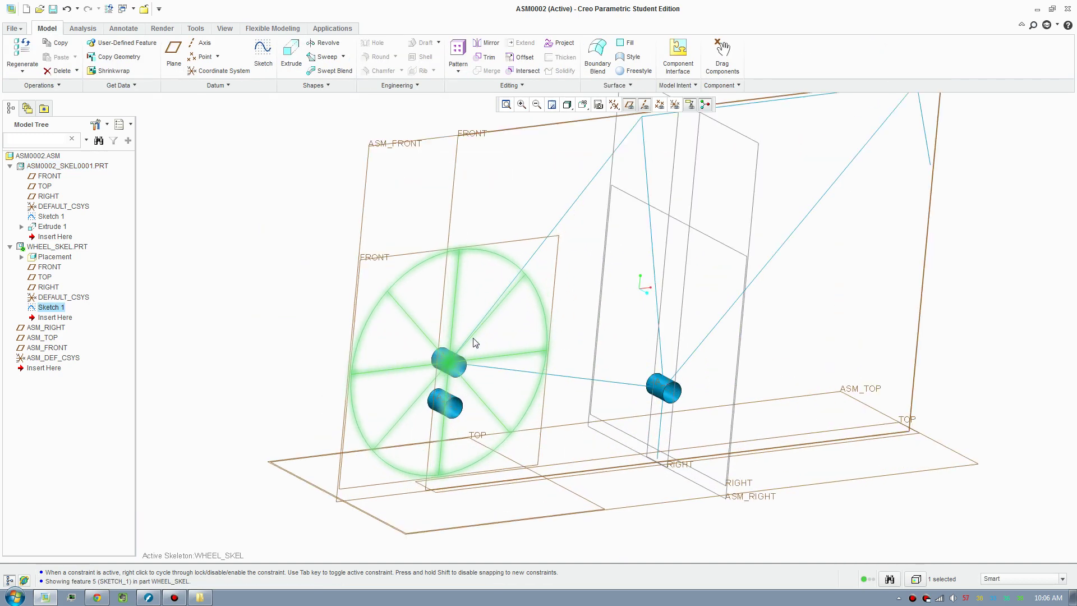
{"action": "left_click", "coordinate": [289, 136]}
{"action": "left_click", "coordinate": [291, 56]}
{"action": "left_click", "coordinate": [386, 259]}
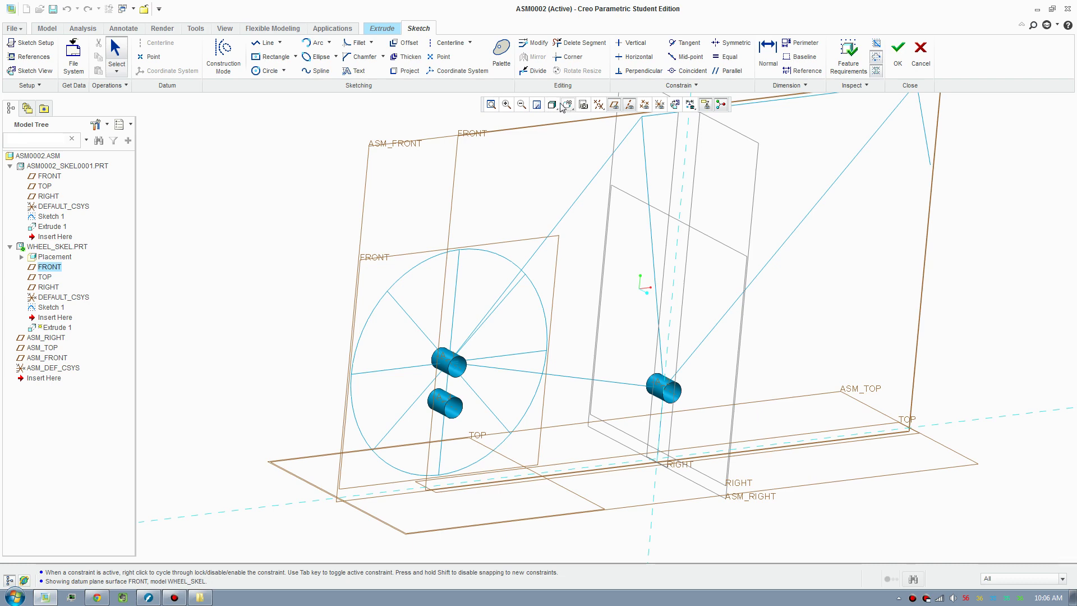
{"action": "left_click", "coordinate": [674, 104]}
Reference the frame line running to the wheel centre, sketch a hub circle of diameter 30 at that centre, and finish the sketch
{"action": "left_click", "coordinate": [266, 70]}
{"action": "scroll", "coordinate": [473, 399], "scroll_direction": "up", "scroll_amount": 3}
{"action": "middle_click", "coordinate": [581, 353]}
{"action": "left_click", "coordinate": [578, 345]}
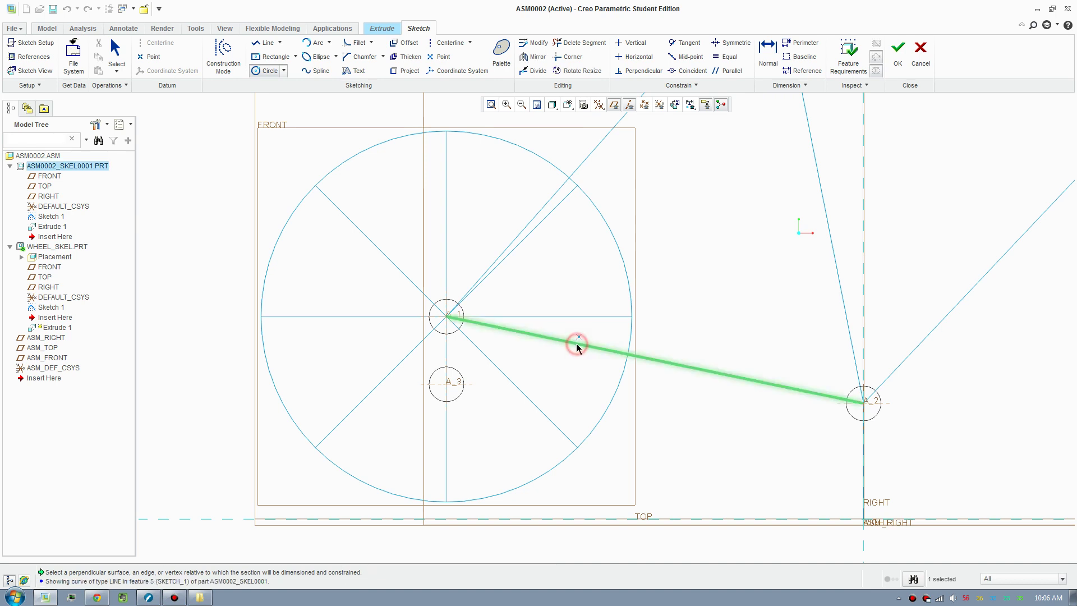
{"action": "left_click", "coordinate": [447, 316]}
{"action": "left_click", "coordinate": [467, 303]}
{"action": "middle_click", "coordinate": [405, 307]}
{"action": "double_click", "coordinate": [396, 292]}
{"action": "type", "text": "30"}
{"action": "key", "text": "Return"}
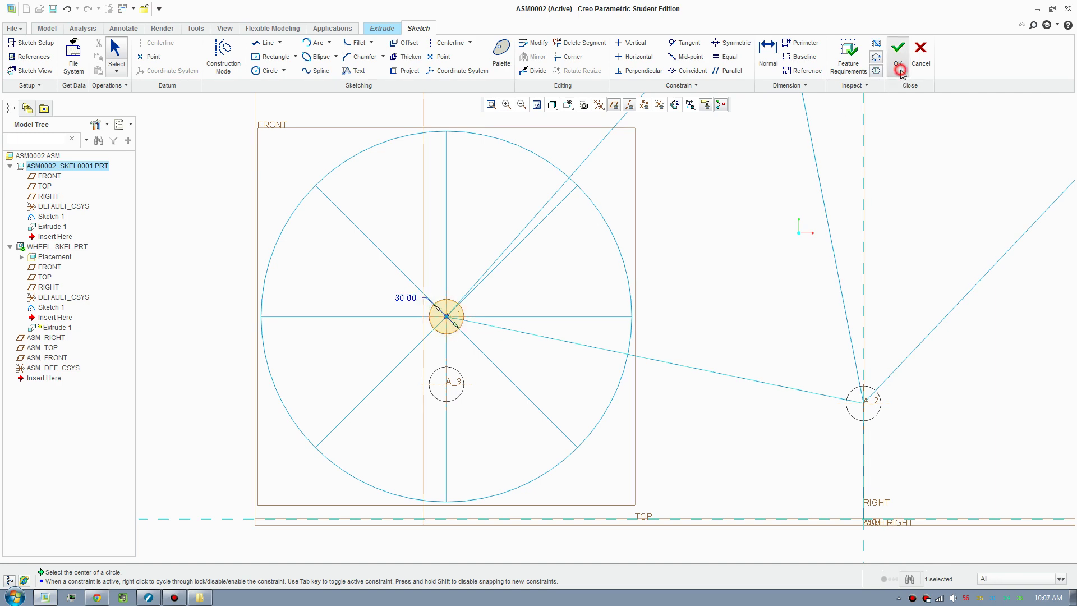
{"action": "left_click", "coordinate": [898, 51]}
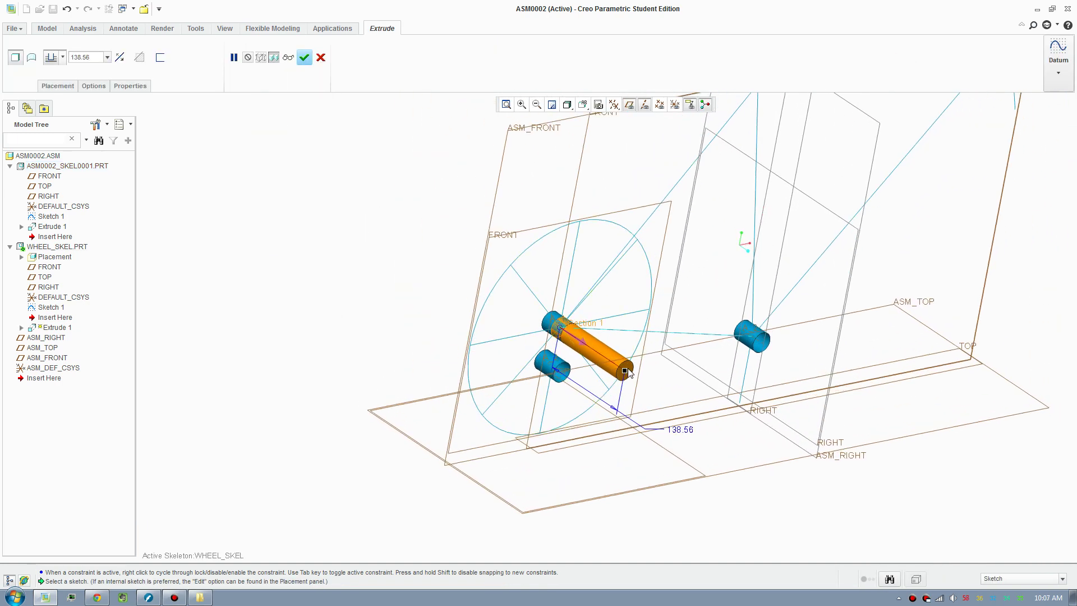
Extrude the hub circle symmetrically about the sketch plane with a total depth of 40
{"action": "right_click", "coordinate": [625, 371]}
{"action": "left_click", "coordinate": [657, 403]}
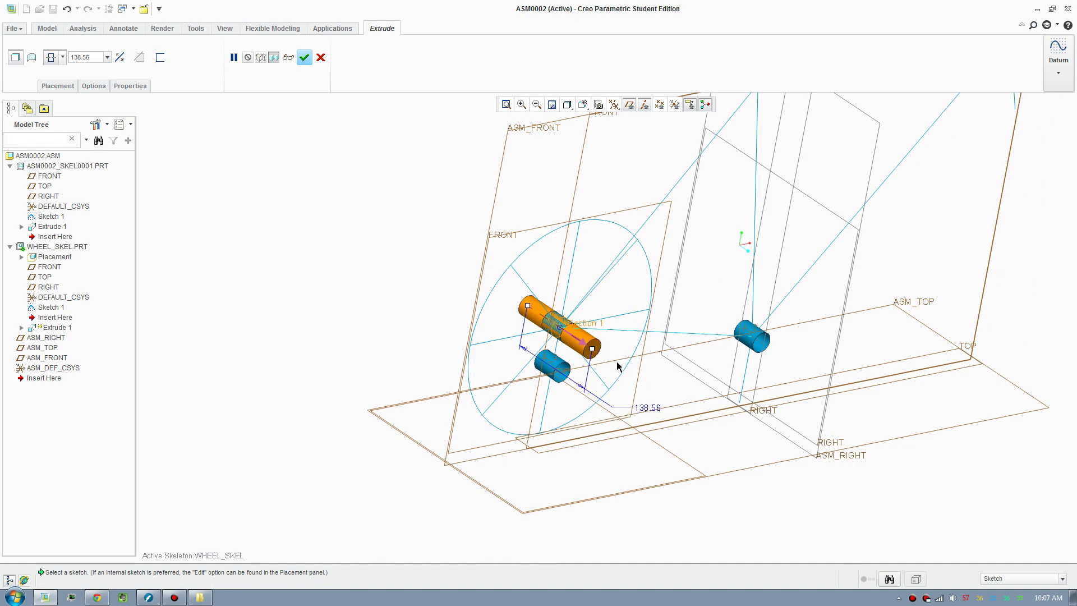
{"action": "scroll", "coordinate": [573, 346], "scroll_direction": "down", "scroll_amount": 2}
{"action": "left_click_drag", "start_coordinate": [578, 344], "coordinate": [536, 321]}
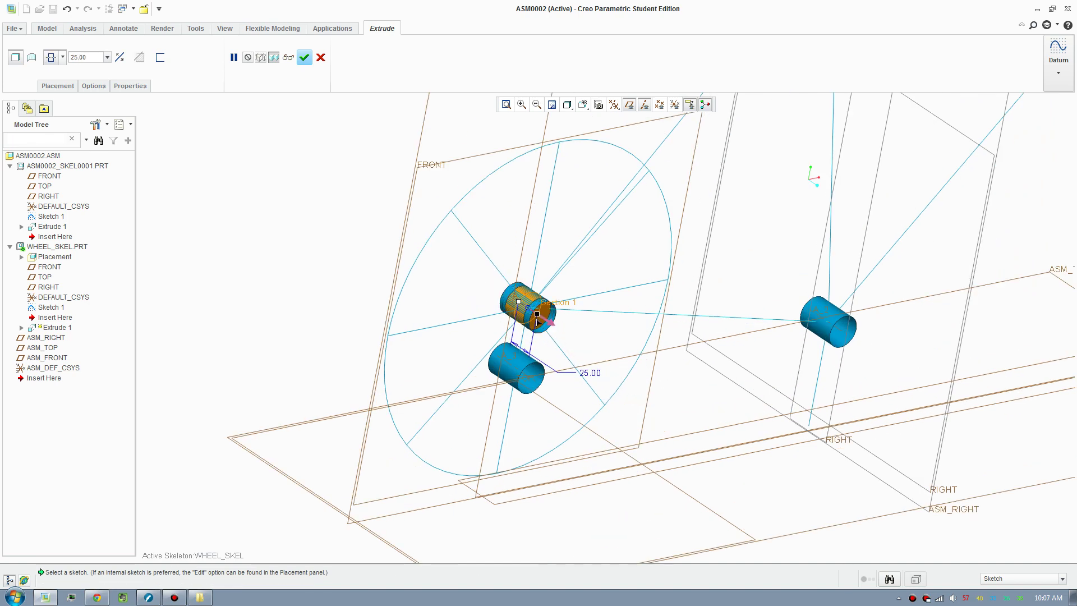
{"action": "double_click", "coordinate": [590, 373]}
{"action": "type", "text": "40"}
{"action": "key", "text": "Return"}
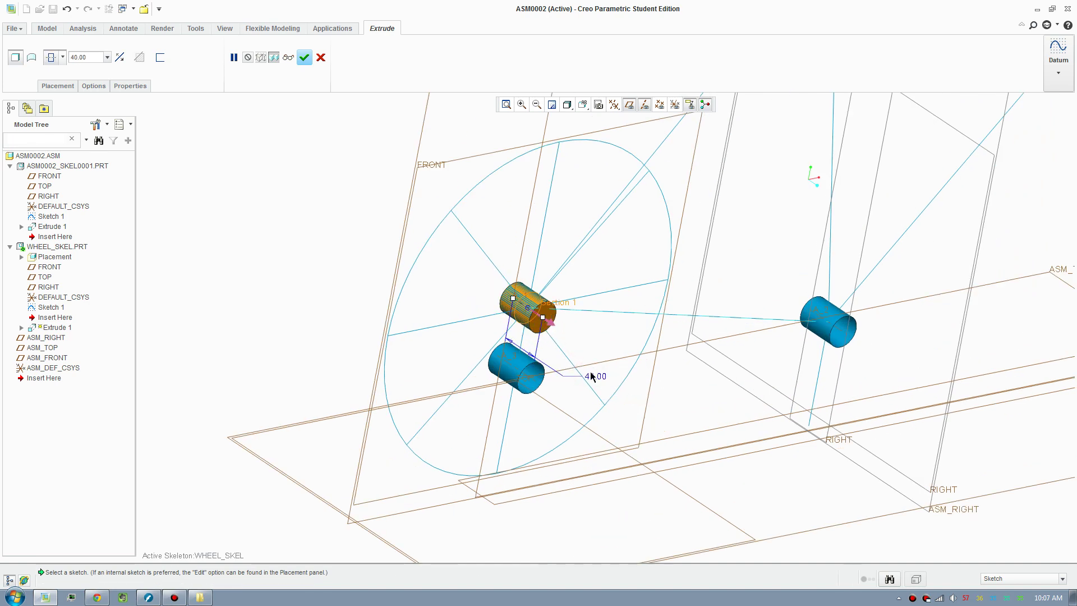
Switch the hub extrusion from solid to surface and complete the feature
{"action": "left_click", "coordinate": [31, 57]}
{"action": "middle_click_drag", "start_coordinate": [539, 314], "coordinate": [480, 300]}
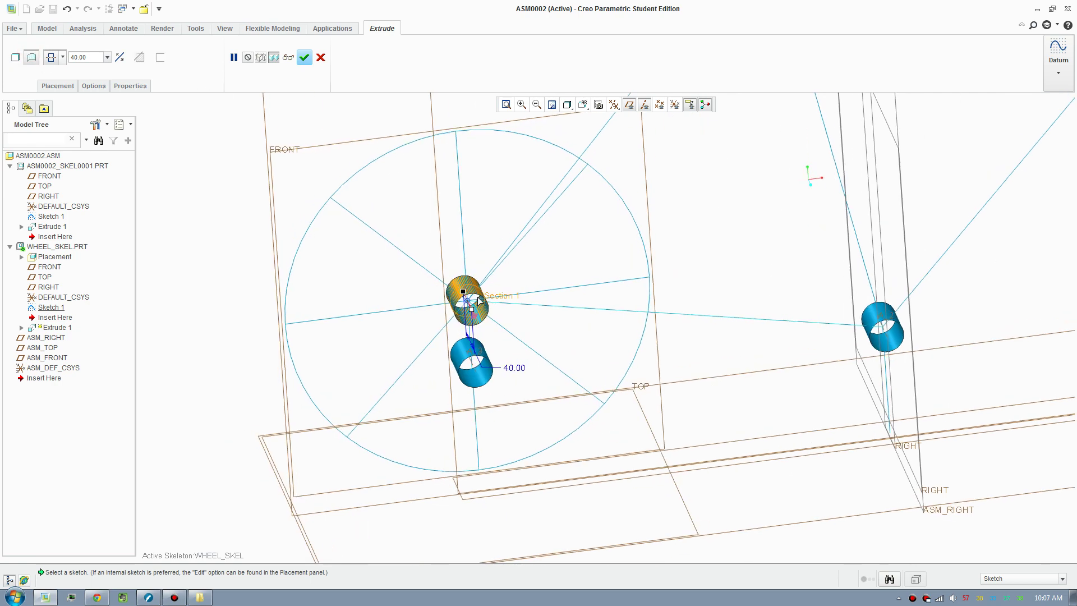
{"action": "left_click", "coordinate": [304, 57]}
{"action": "key", "text": "ctrl+d"}
{"action": "left_click", "coordinate": [206, 191]}
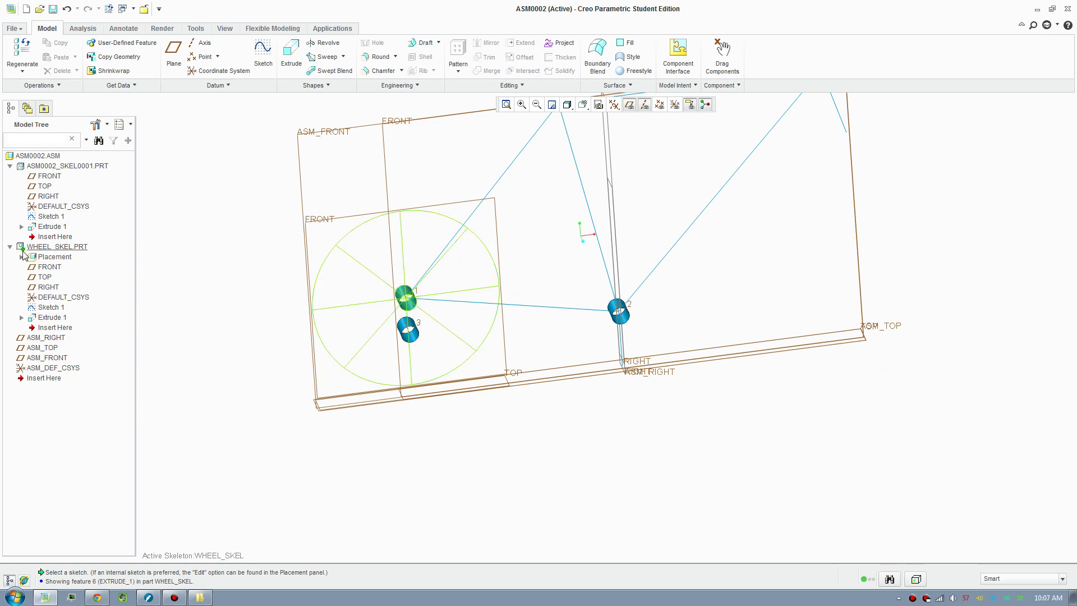
Activate the top-level assembly ASM0002.ASM
{"action": "key", "text": "ctrl+a"}
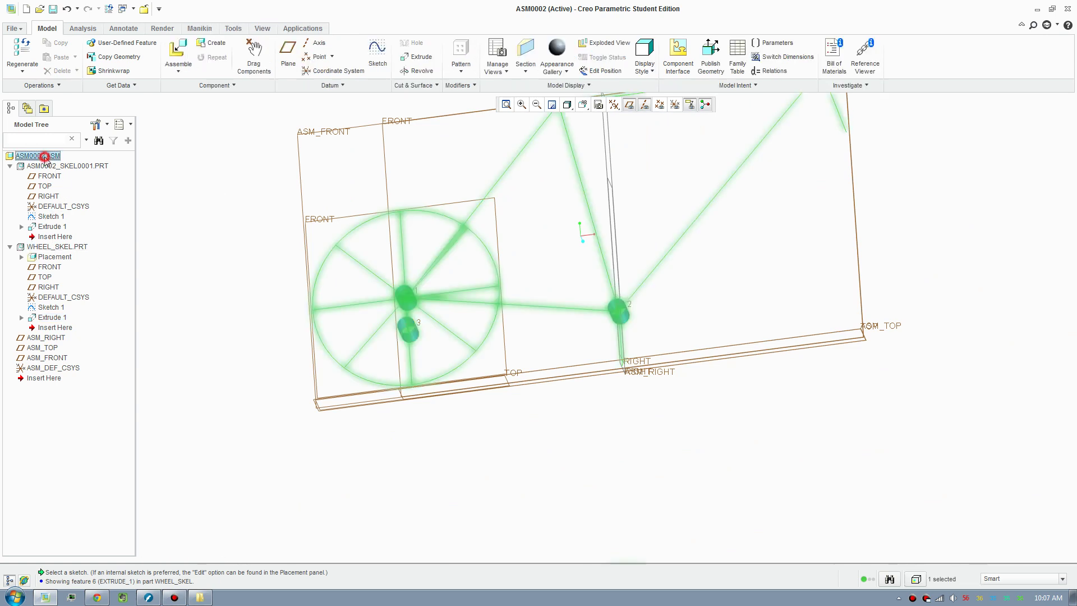
{"action": "left_click", "coordinate": [245, 284]}
{"action": "middle_click_drag", "start_coordinate": [632, 496], "coordinate": [282, 207]}
{"action": "scroll", "coordinate": [282, 207], "scroll_direction": "down", "scroll_amount": 2}
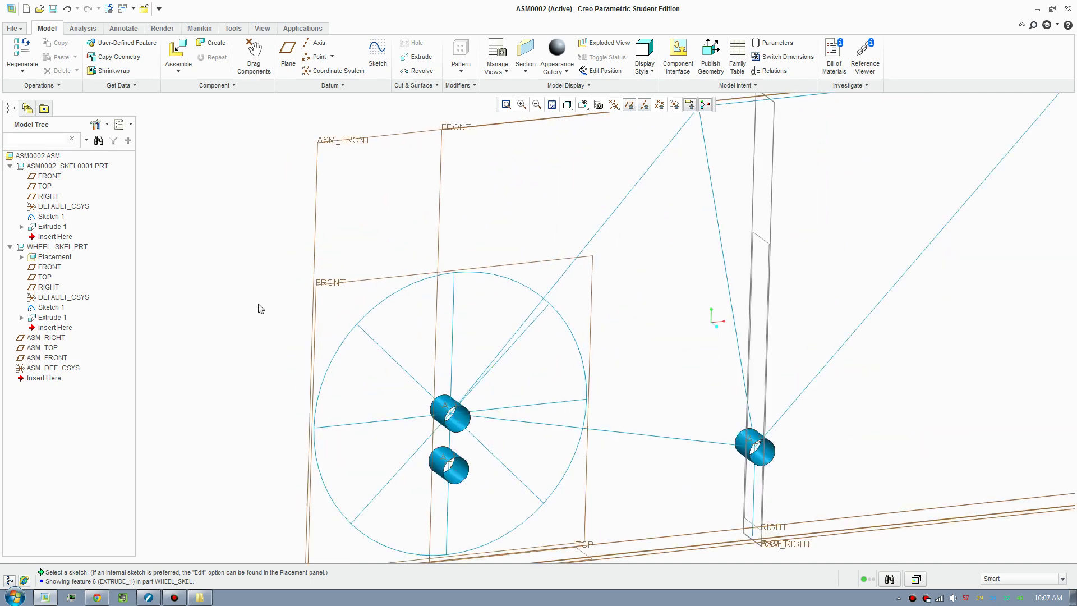
Edit the placement definition of WHEEL_SKEL.PRT and delete its Default constraint
{"action": "left_click", "coordinate": [56, 247]}
{"action": "right_click", "coordinate": [56, 247]}
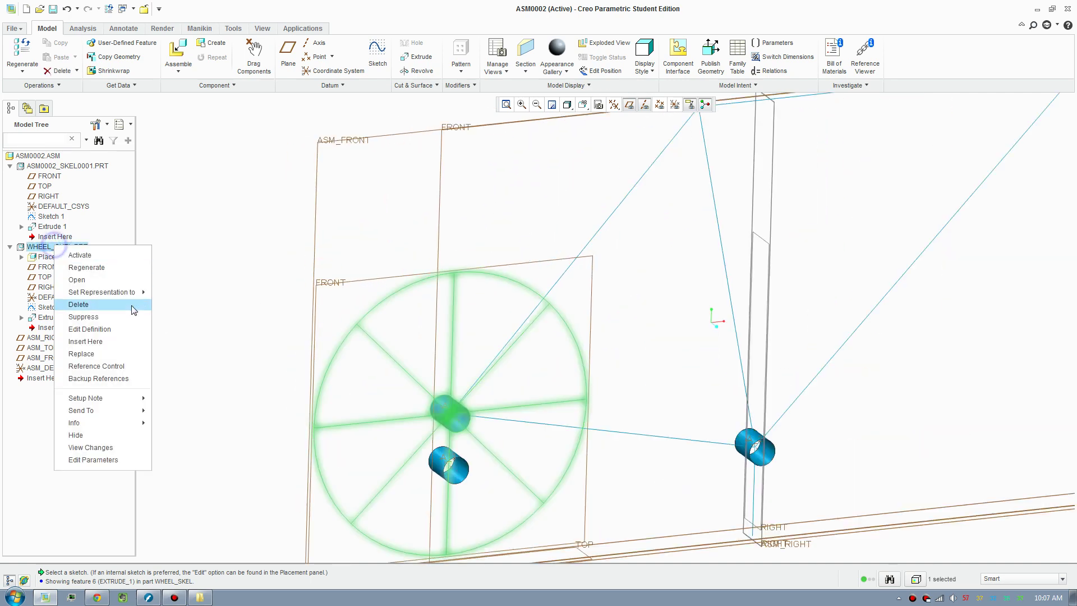
{"action": "left_click", "coordinate": [129, 331]}
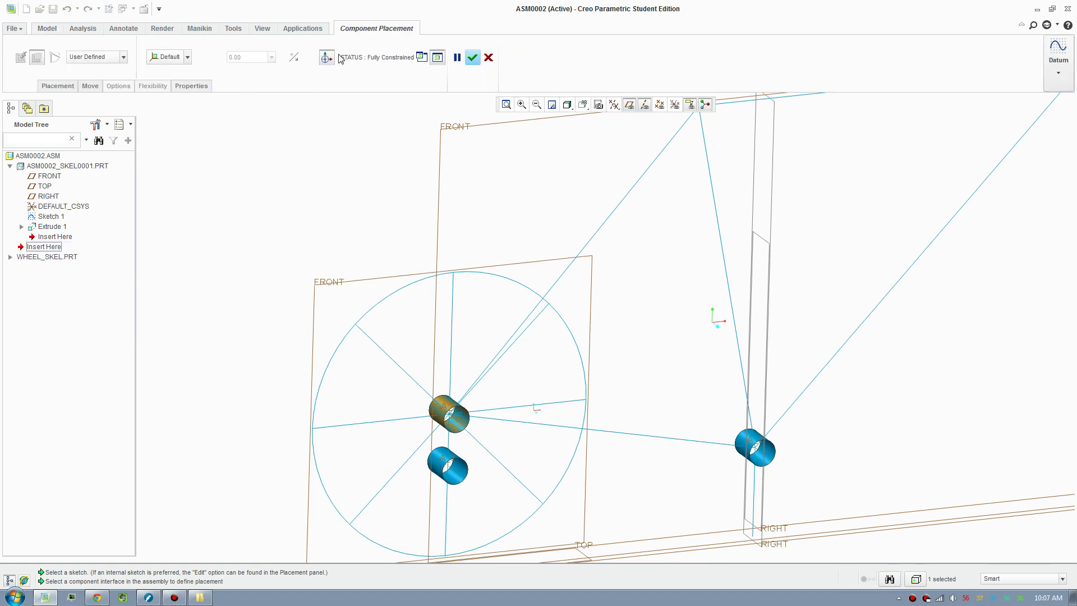
{"action": "left_click", "coordinate": [96, 64]}
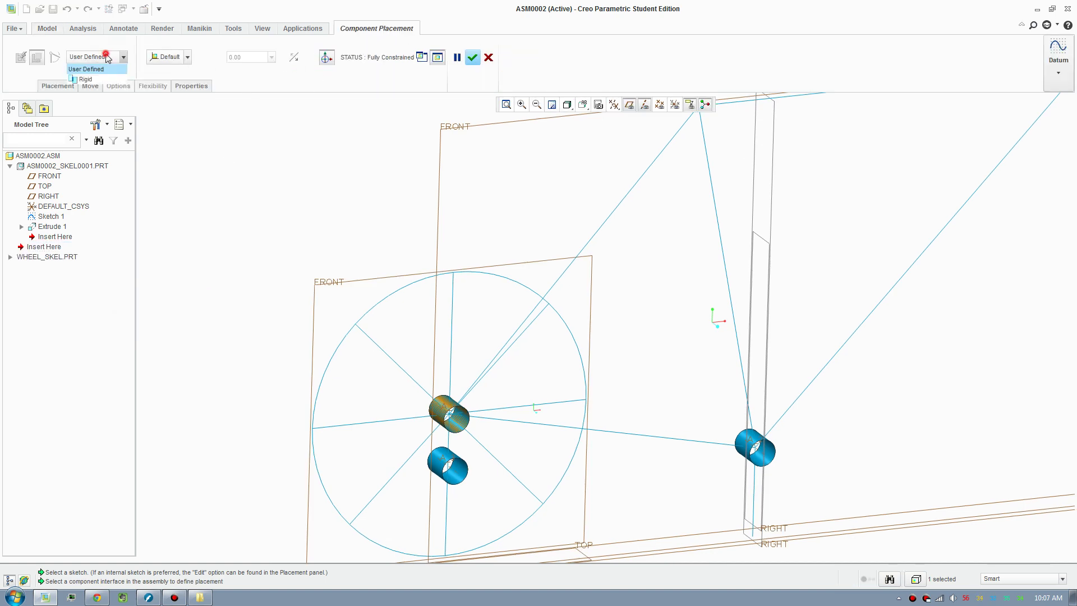
{"action": "left_click", "coordinate": [95, 72]}
{"action": "left_click", "coordinate": [97, 62]}
{"action": "left_click", "coordinate": [95, 72]}
{"action": "left_click", "coordinate": [60, 85]}
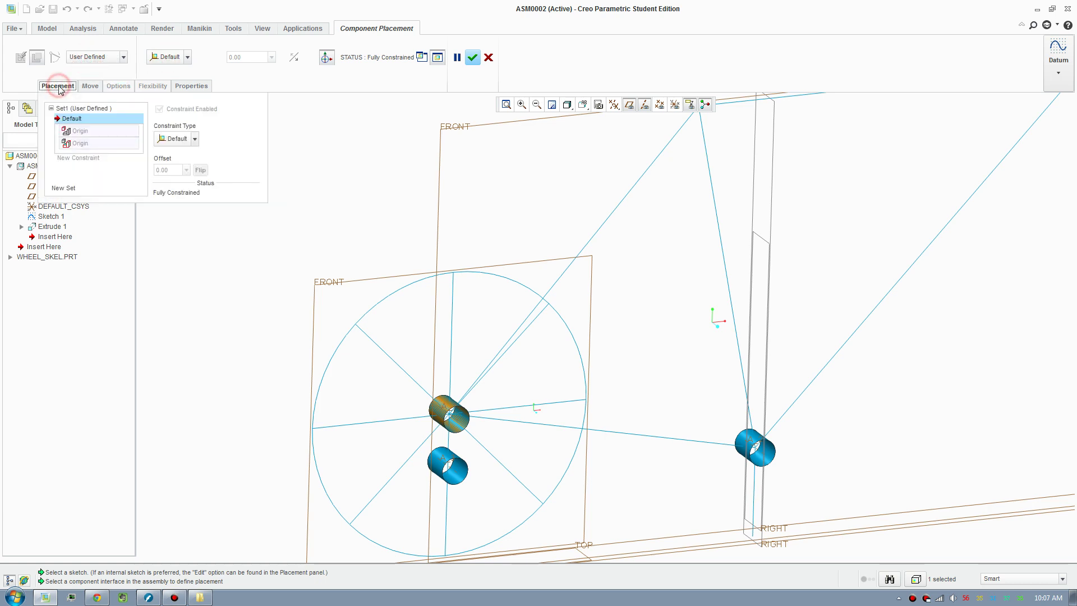
{"action": "right_click", "coordinate": [74, 118]}
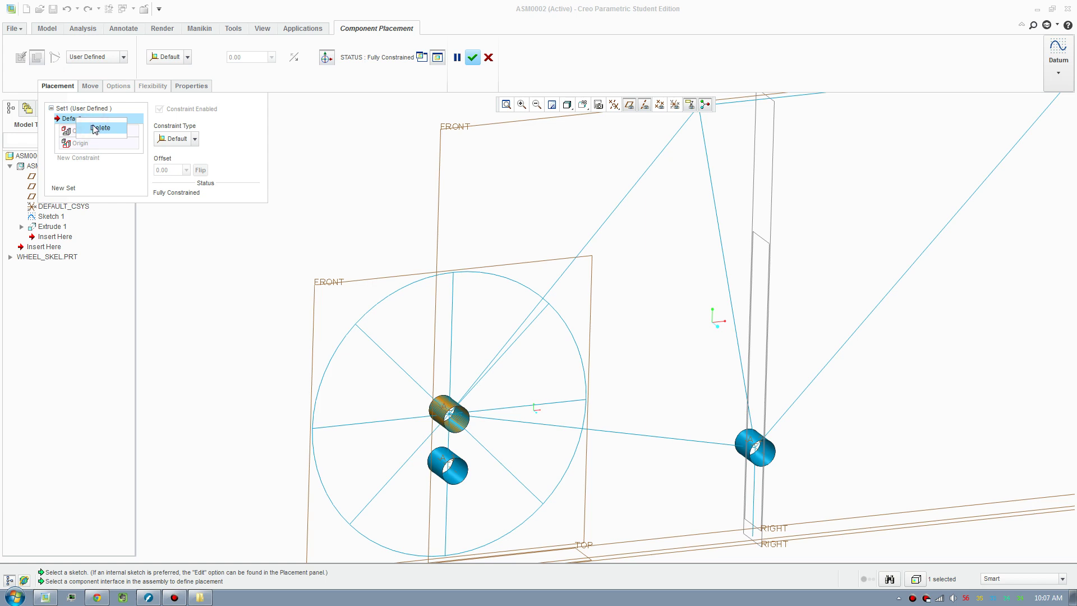
{"action": "left_click", "coordinate": [94, 129]}
Apply a Pin connection to the wheel skeleton, aligning its hub axis A_1 with axis A_1 of the frame skeleton
{"action": "left_click", "coordinate": [99, 57]}
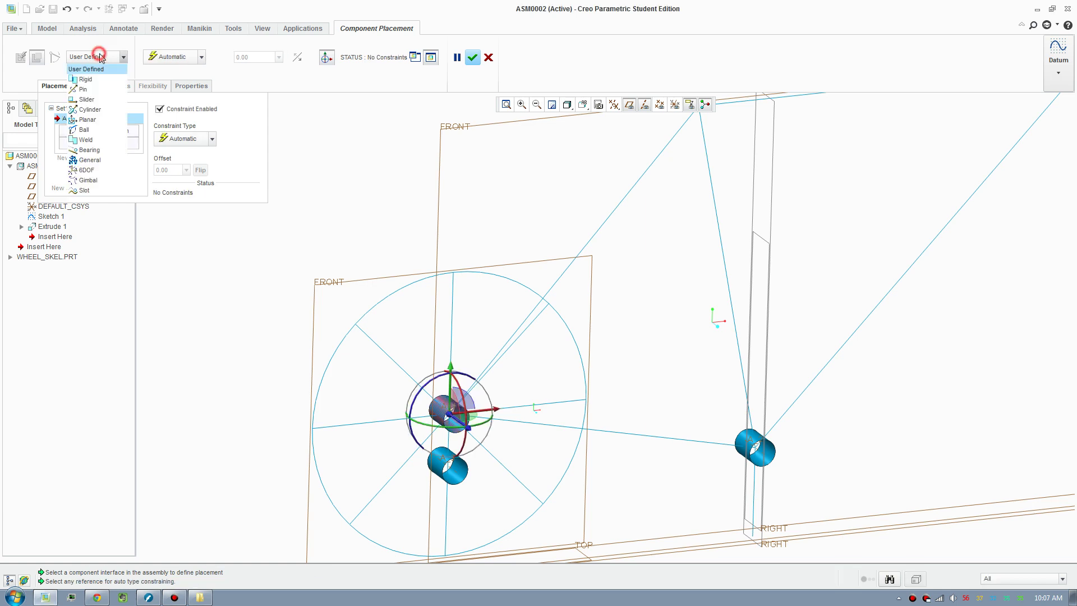
{"action": "left_click", "coordinate": [83, 89]}
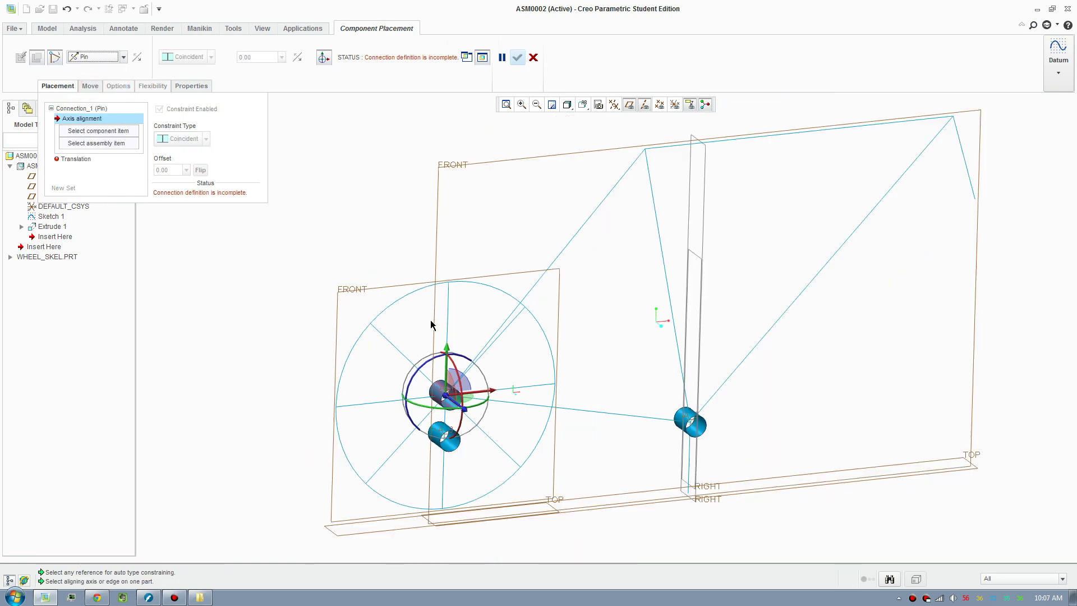
{"action": "scroll", "coordinate": [493, 335], "scroll_direction": "down", "scroll_amount": 5}
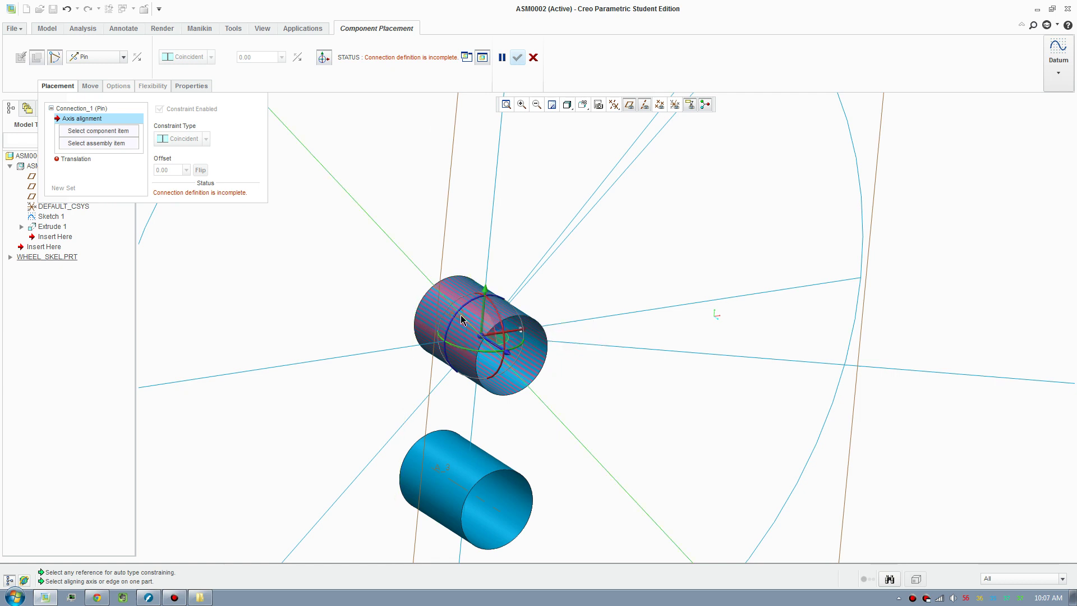
{"action": "left_click", "coordinate": [473, 333]}
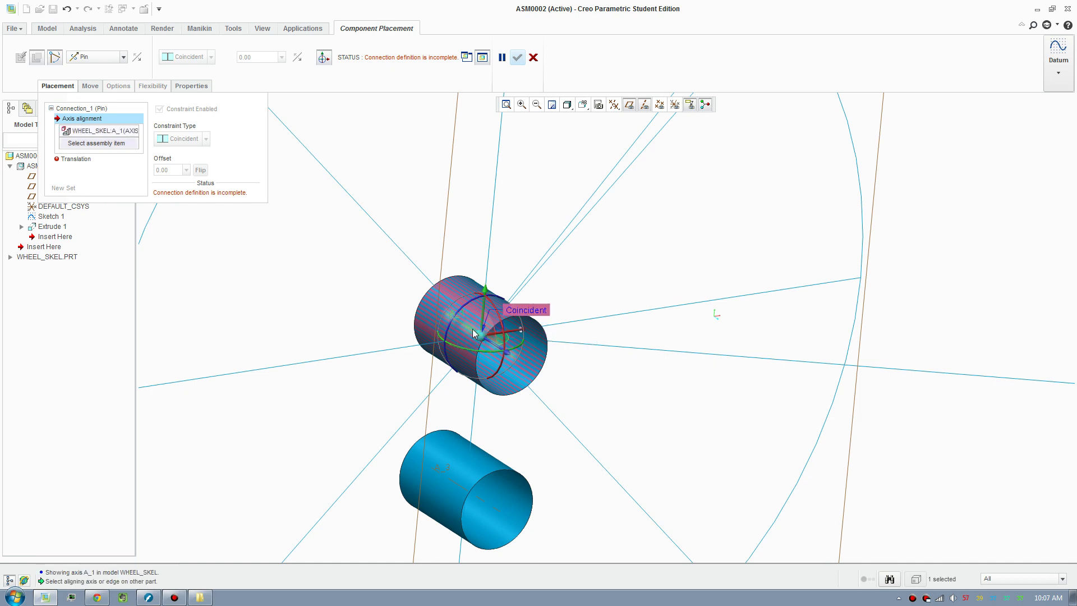
{"action": "scroll", "coordinate": [452, 336], "scroll_direction": "down", "scroll_amount": 3}
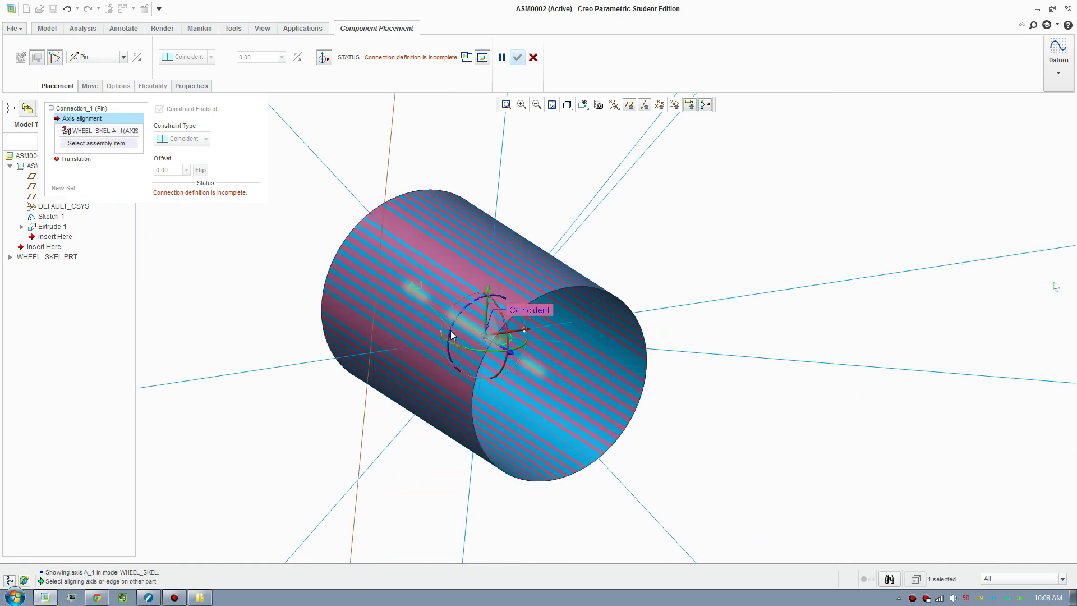
{"action": "left_click", "coordinate": [533, 368]}
{"action": "scroll", "coordinate": [440, 441], "scroll_direction": "up", "scroll_amount": 5}
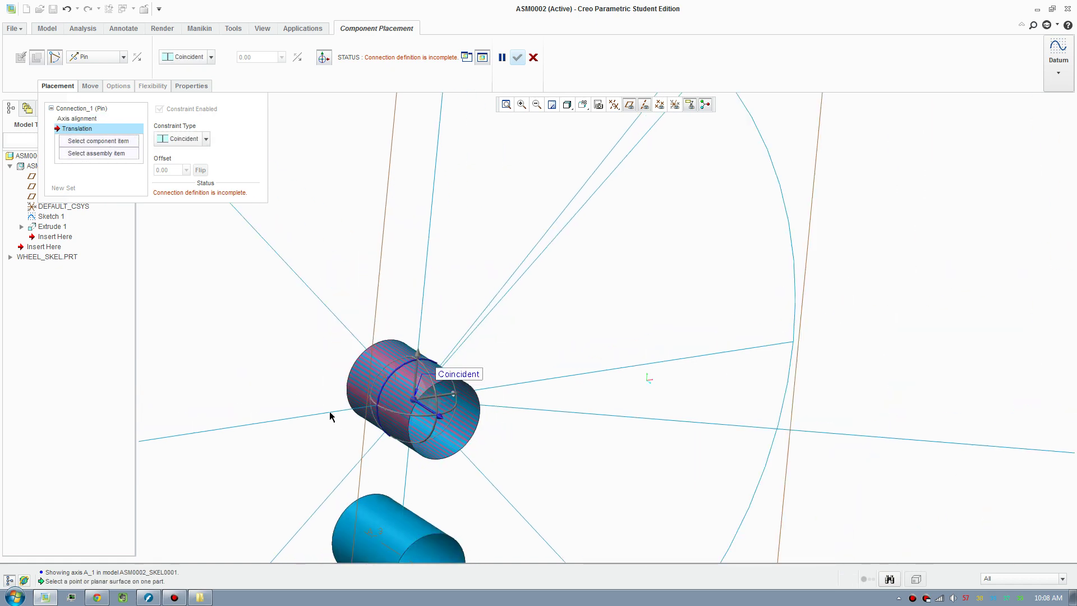
Define the pin's translation by making the FRONT planes of the wheel and frame skeletons coincident, and accept the placement
{"action": "scroll", "coordinate": [343, 374], "scroll_direction": "up", "scroll_amount": 3}
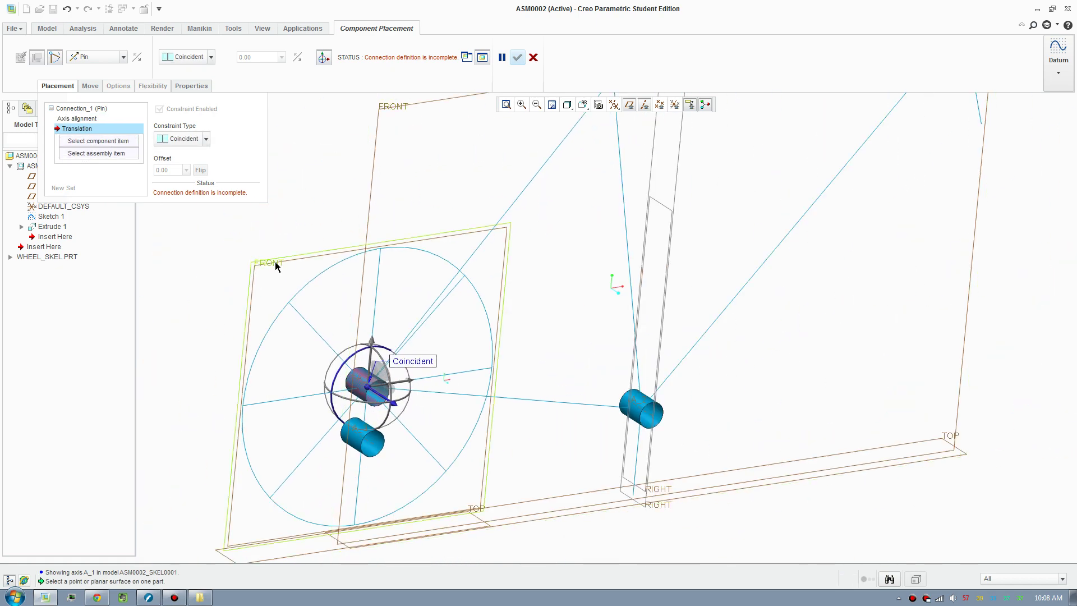
{"action": "left_click", "coordinate": [275, 261]}
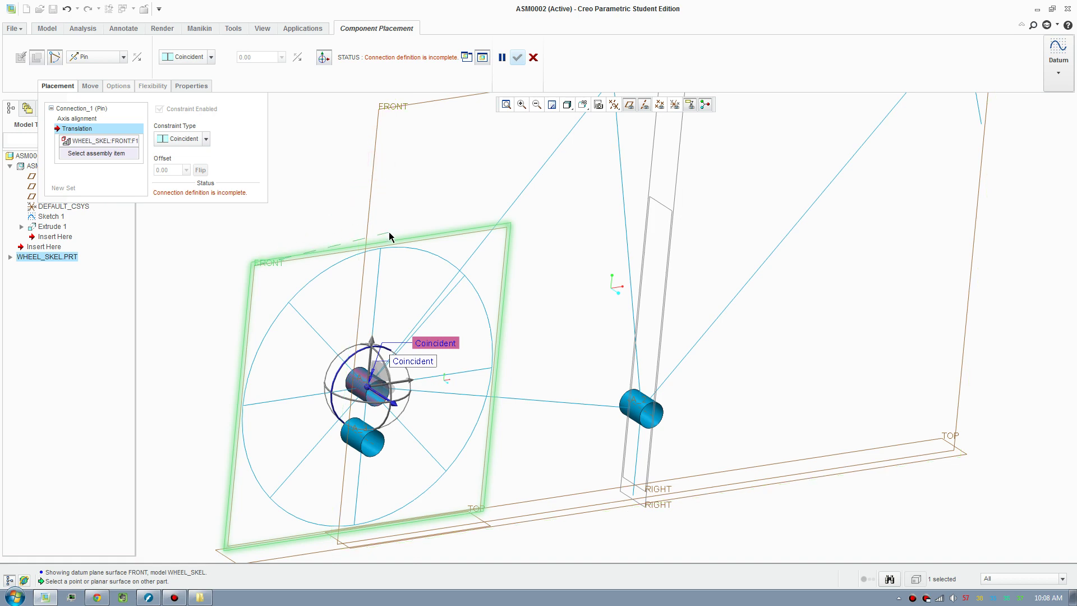
{"action": "left_click", "coordinate": [369, 198]}
{"action": "scroll", "coordinate": [406, 269], "scroll_direction": "up", "scroll_amount": 3}
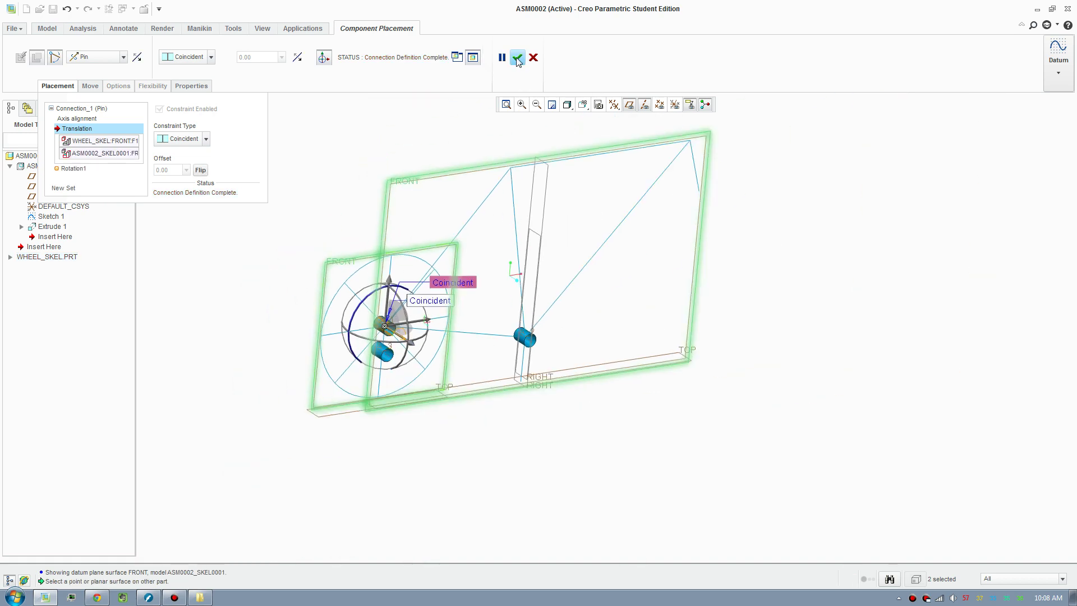
{"action": "middle_click_drag", "start_coordinate": [426, 304], "coordinate": [514, 262]}
{"action": "middle_click_drag", "start_coordinate": [522, 333], "coordinate": [540, 42]}
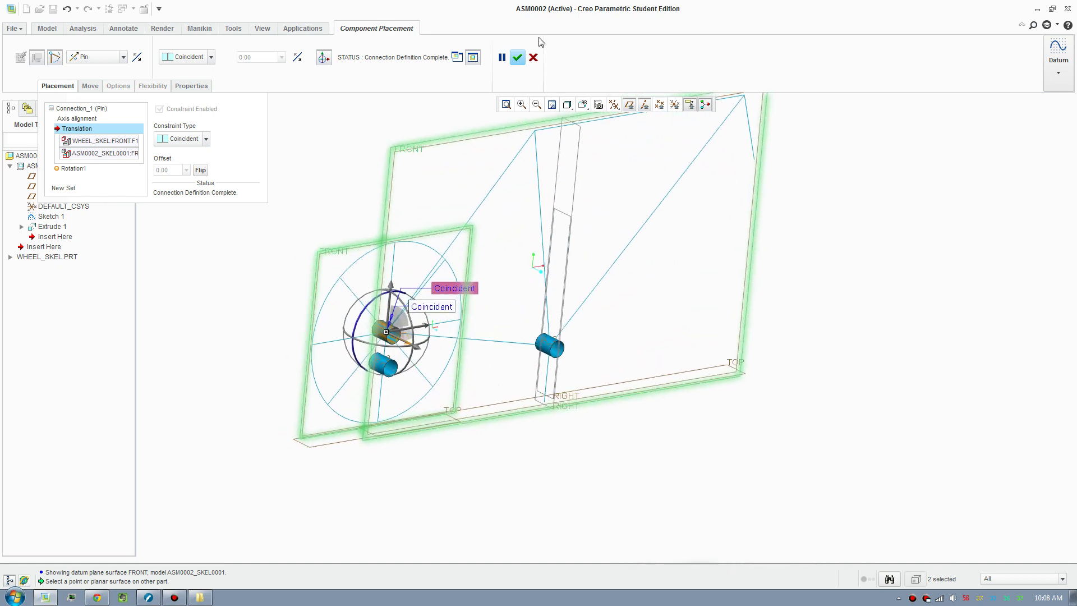
{"action": "left_click", "coordinate": [517, 58]}
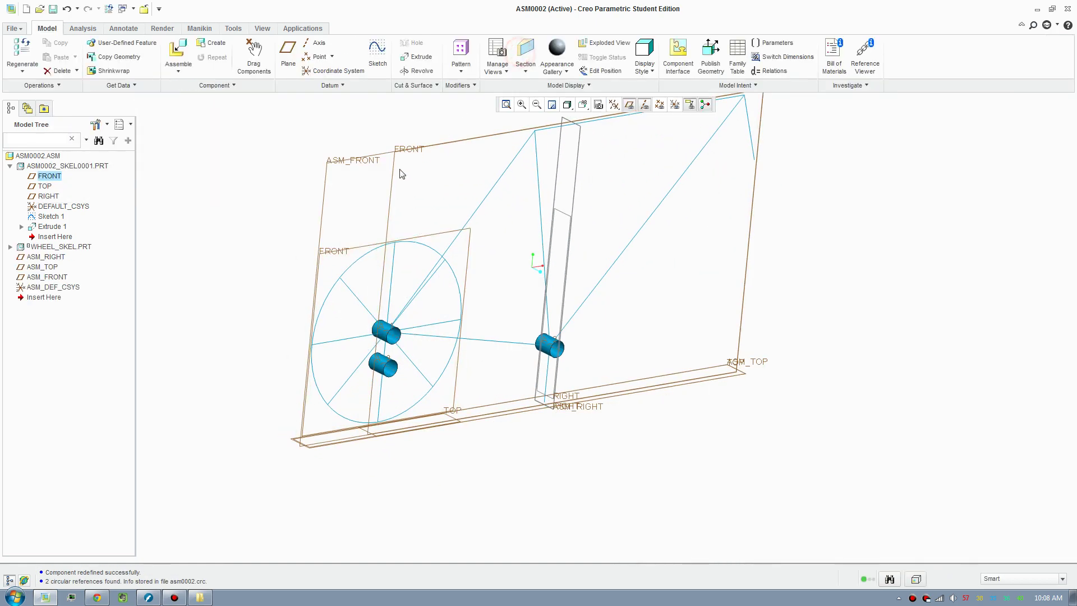
Rotate the wheel skeleton about its pin axis with Drag Components to test the connection
{"action": "left_click", "coordinate": [254, 56]}
{"action": "left_click", "coordinate": [408, 242]}
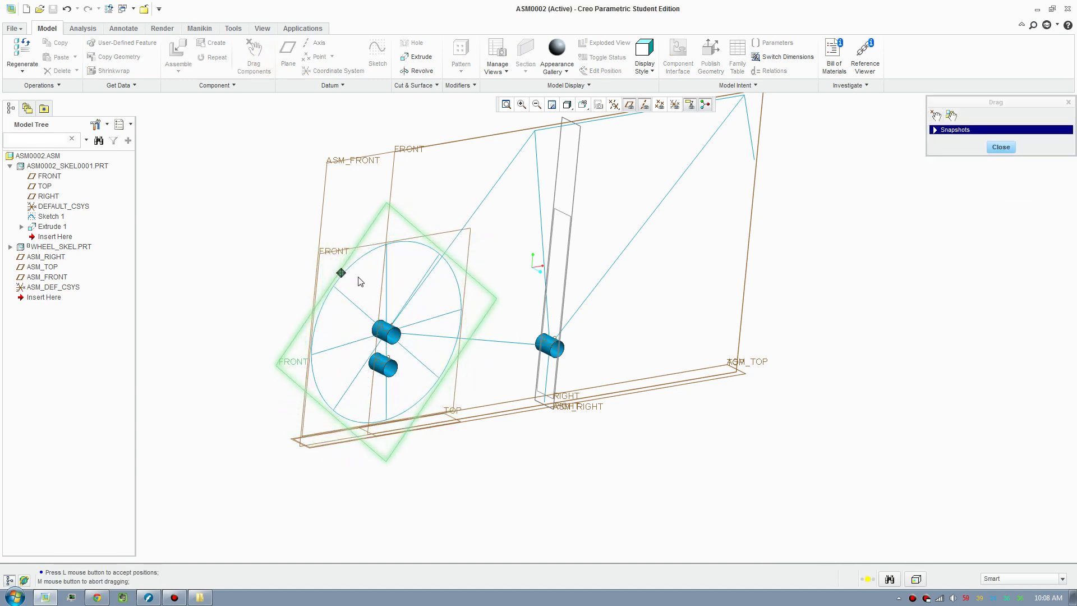
{"action": "left_click", "coordinate": [365, 405]}
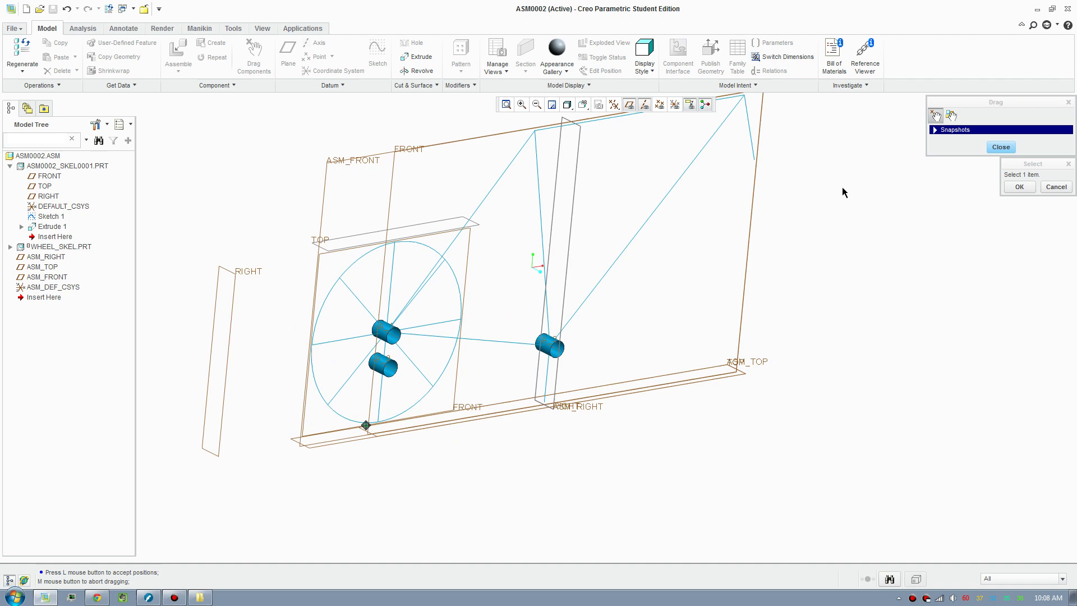
End the component dragging and create a standard skeleton model named CHAINRING_SKEL0002, copied from the existing start part
{"action": "left_click", "coordinate": [1001, 147]}
{"action": "scroll", "coordinate": [573, 286], "scroll_direction": "down", "scroll_amount": 3}
{"action": "middle_click_drag", "start_coordinate": [569, 341], "coordinate": [567, 391]}
{"action": "scroll", "coordinate": [567, 393], "scroll_direction": "down", "scroll_amount": 2}
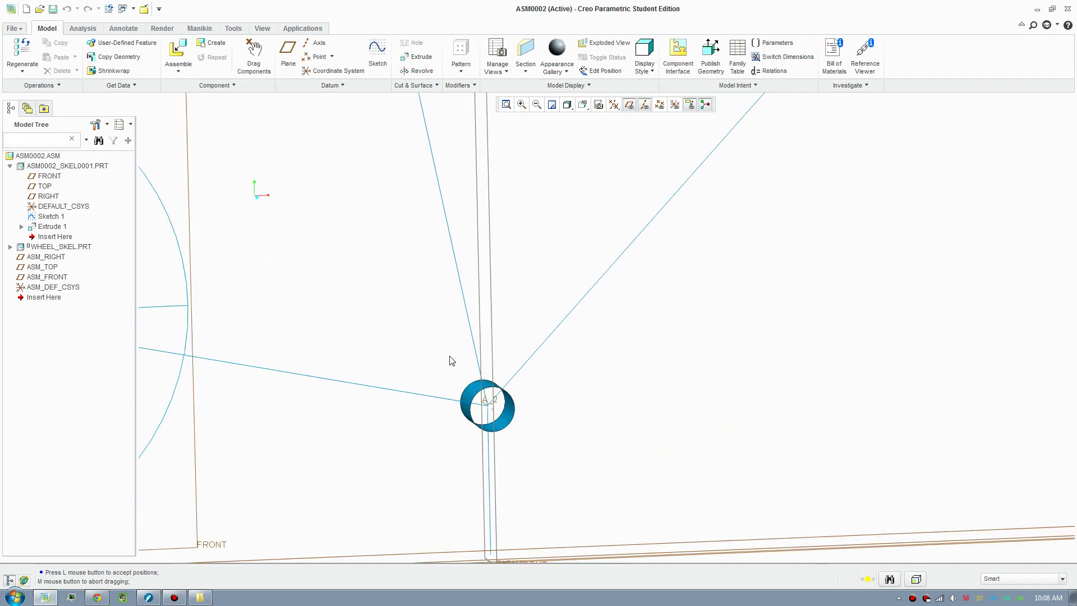
{"action": "scroll", "coordinate": [405, 283], "scroll_direction": "up", "scroll_amount": 1}
{"action": "left_click", "coordinate": [388, 264]}
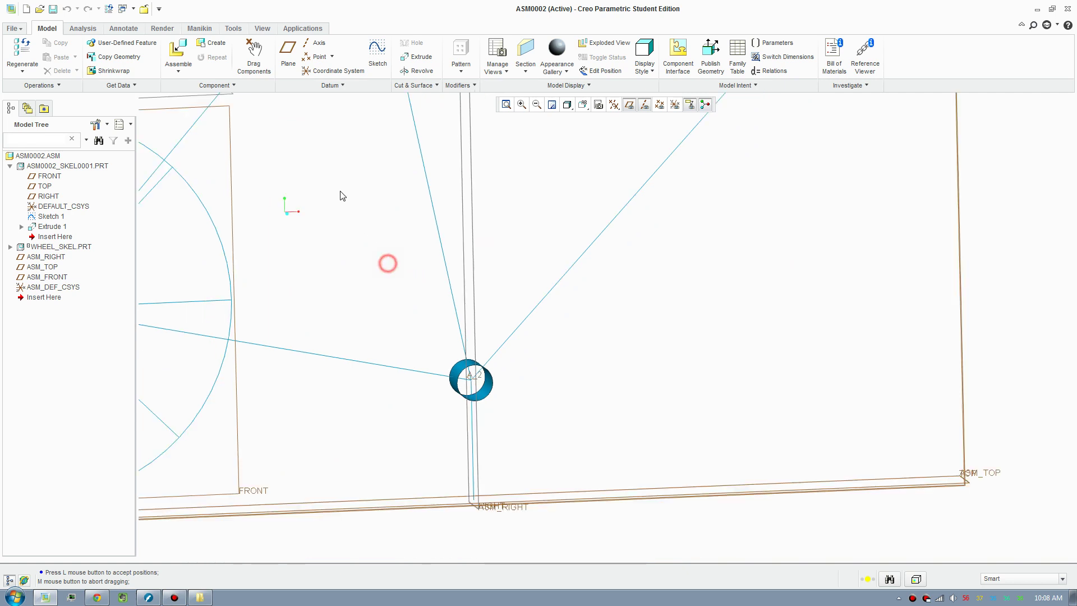
{"action": "left_click", "coordinate": [208, 47]}
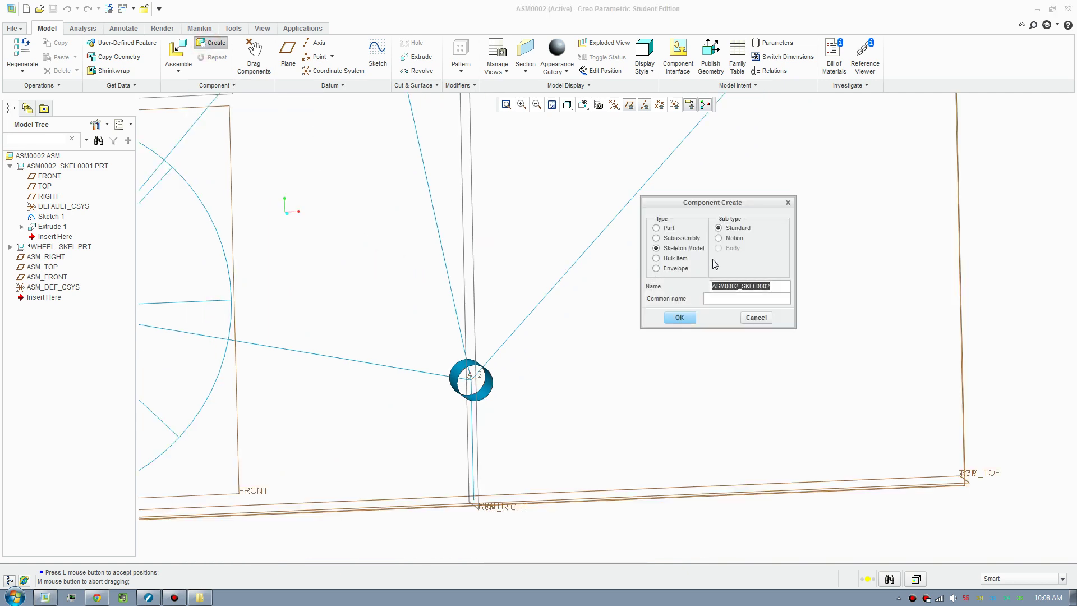
{"action": "left_click_drag", "start_coordinate": [738, 286], "coordinate": [548, 255]}
{"action": "type", "text": "chain"}
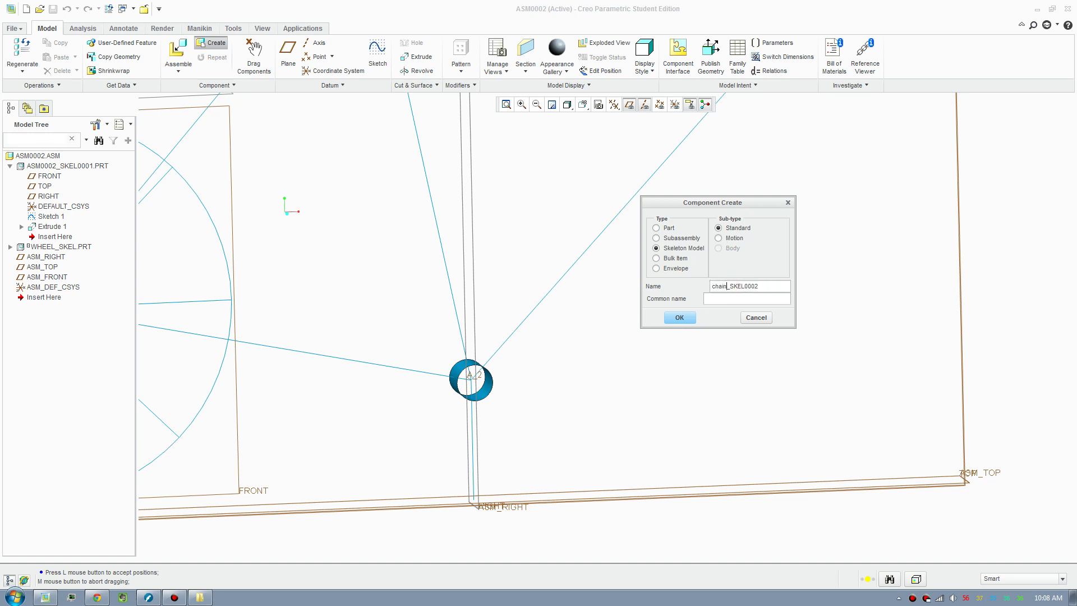
{"action": "type", "text": "ring"}
{"action": "key", "text": "Return"}
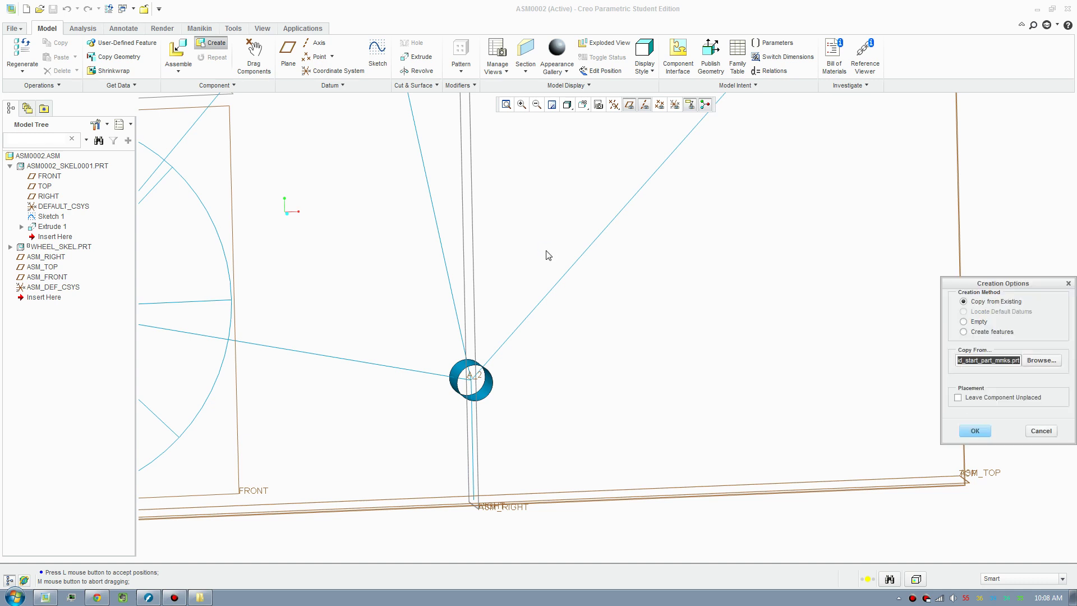
{"action": "left_click", "coordinate": [976, 431]}
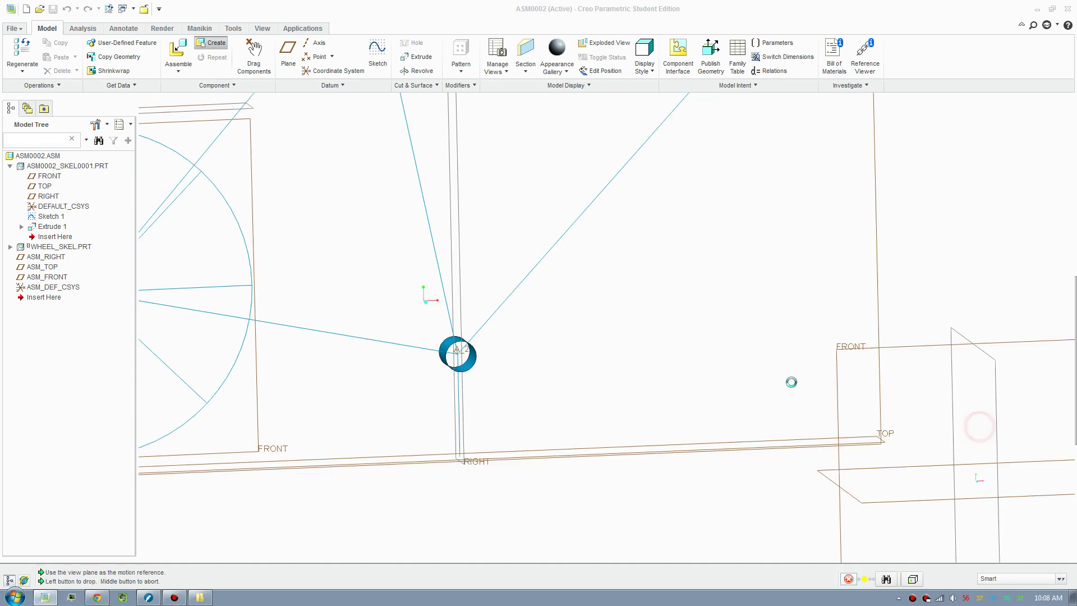
Place the chainring skeleton with the Default constraint and accept the placement
{"action": "right_click", "coordinate": [657, 306]}
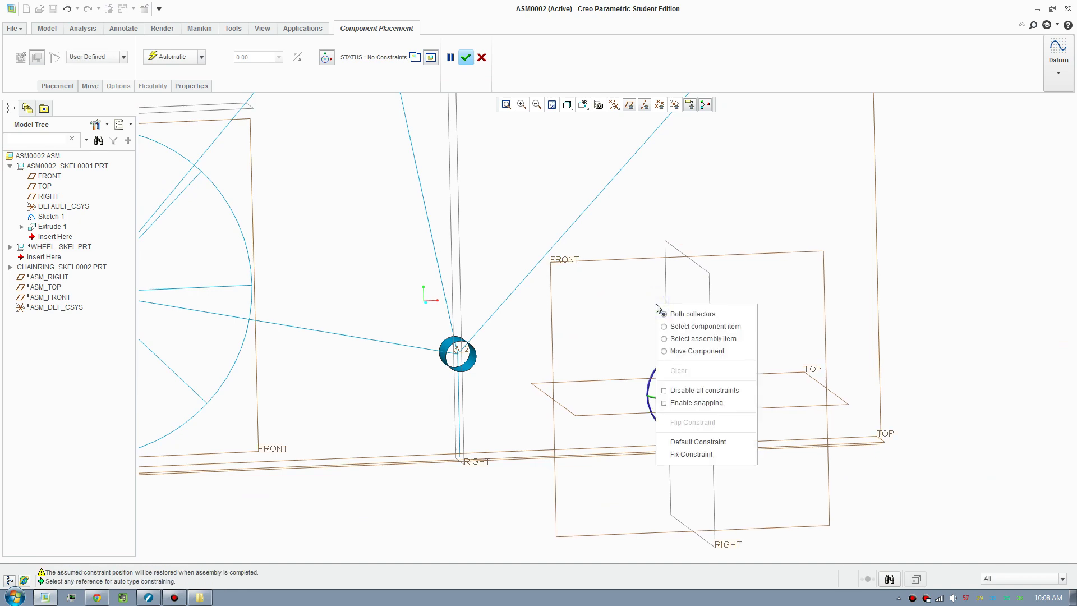
{"action": "left_click", "coordinate": [694, 453]}
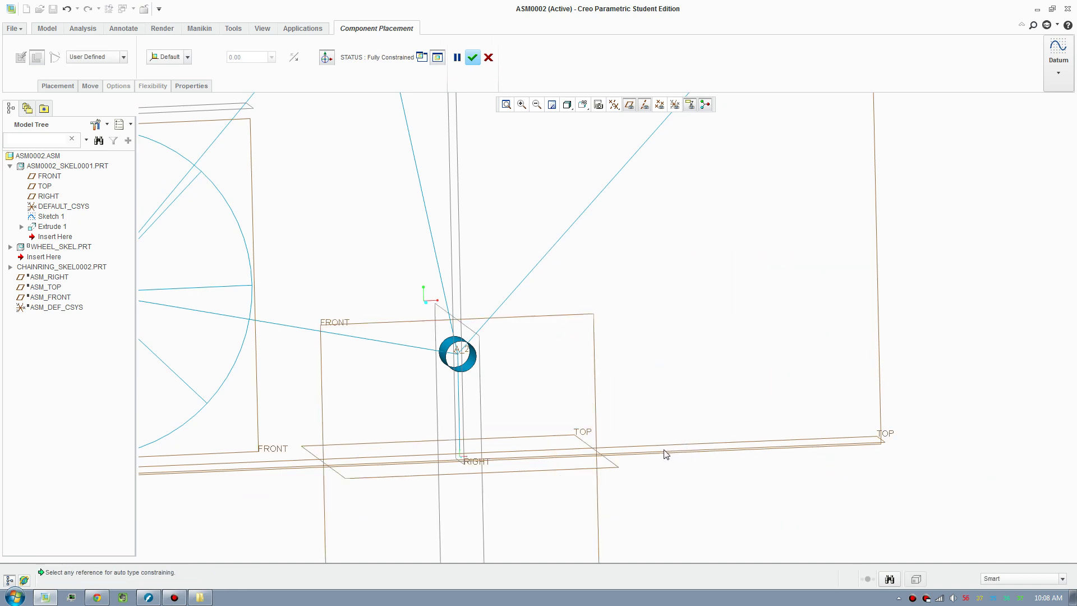
{"action": "left_click", "coordinate": [466, 56]}
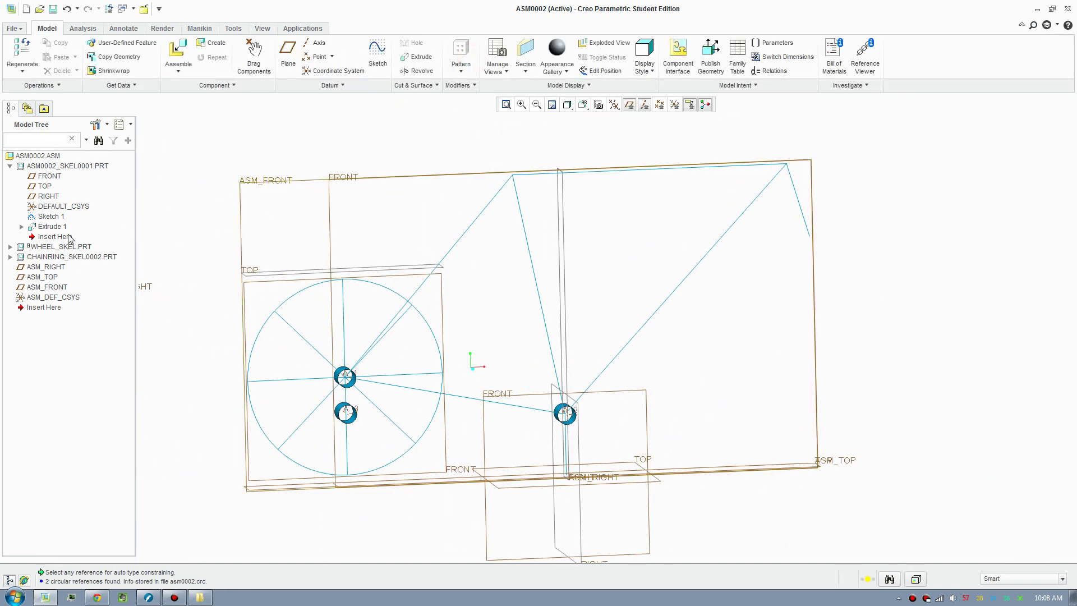
Activate CHAINRING_SKEL0002.PRT and start an extrude with its sketch on the chainring skeleton's FRONT plane
{"action": "right_click", "coordinate": [73, 256]}
{"action": "left_click", "coordinate": [97, 272]}
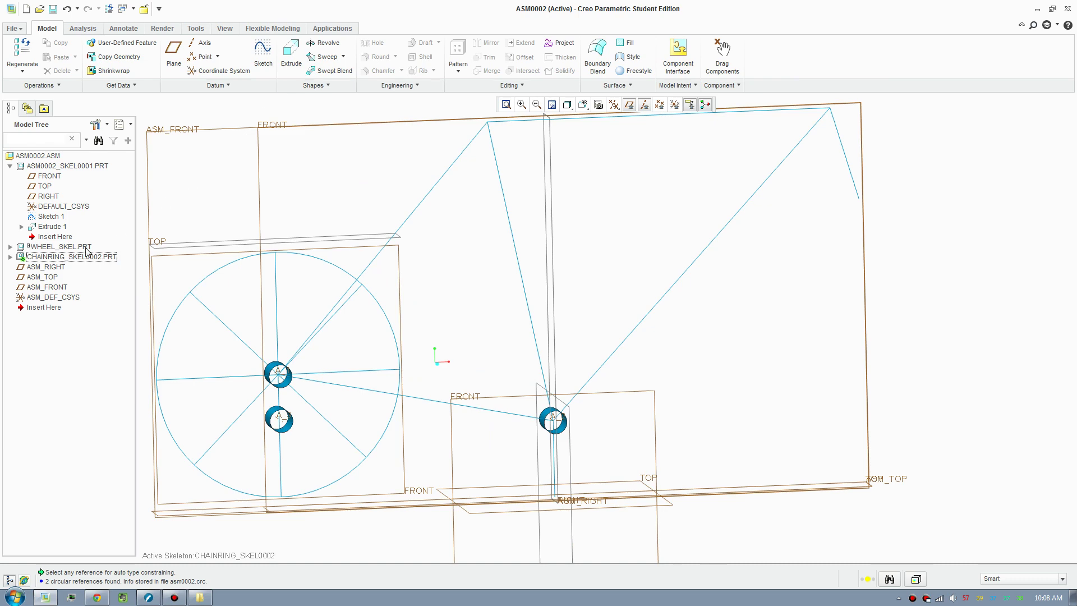
{"action": "left_click", "coordinate": [291, 53]}
{"action": "left_click", "coordinate": [621, 394]}
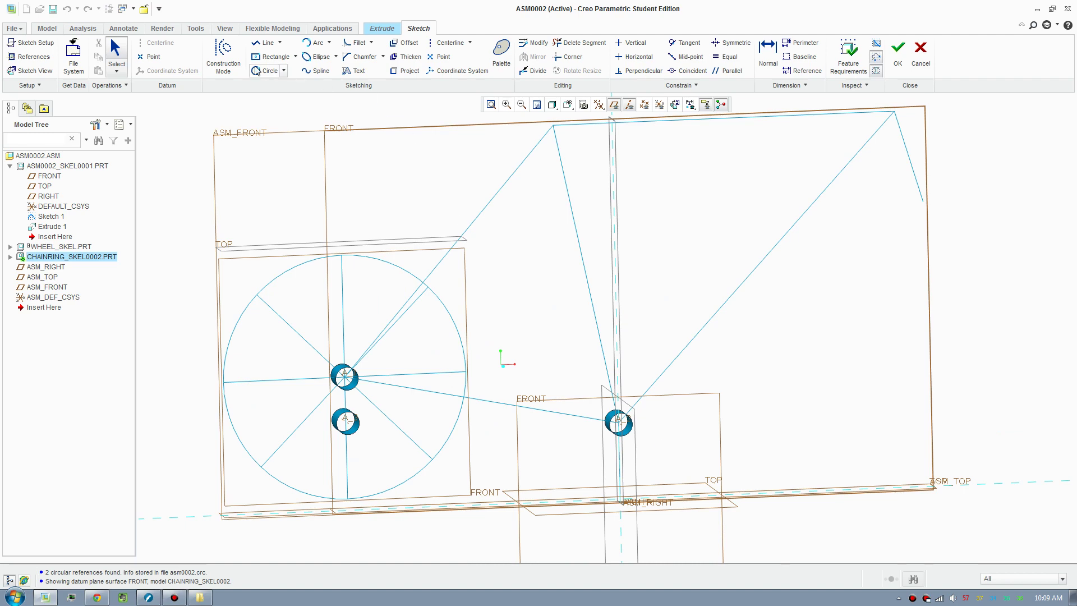
Sketch a circle centred on the frame skeleton's bottom bracket axis, set its diameter to 80, and finish the sketch
{"action": "scroll", "coordinate": [581, 425], "scroll_direction": "up", "scroll_amount": 2}
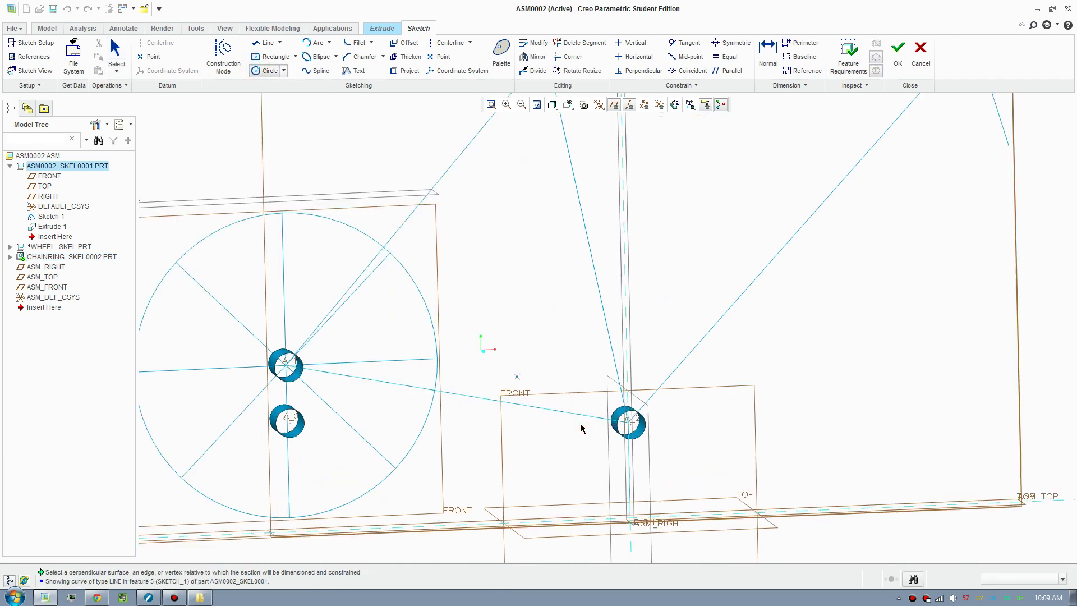
{"action": "scroll", "coordinate": [581, 426], "scroll_direction": "up", "scroll_amount": 1}
{"action": "scroll", "coordinate": [626, 443], "scroll_direction": "down", "scroll_amount": 1}
{"action": "left_click", "coordinate": [635, 432]}
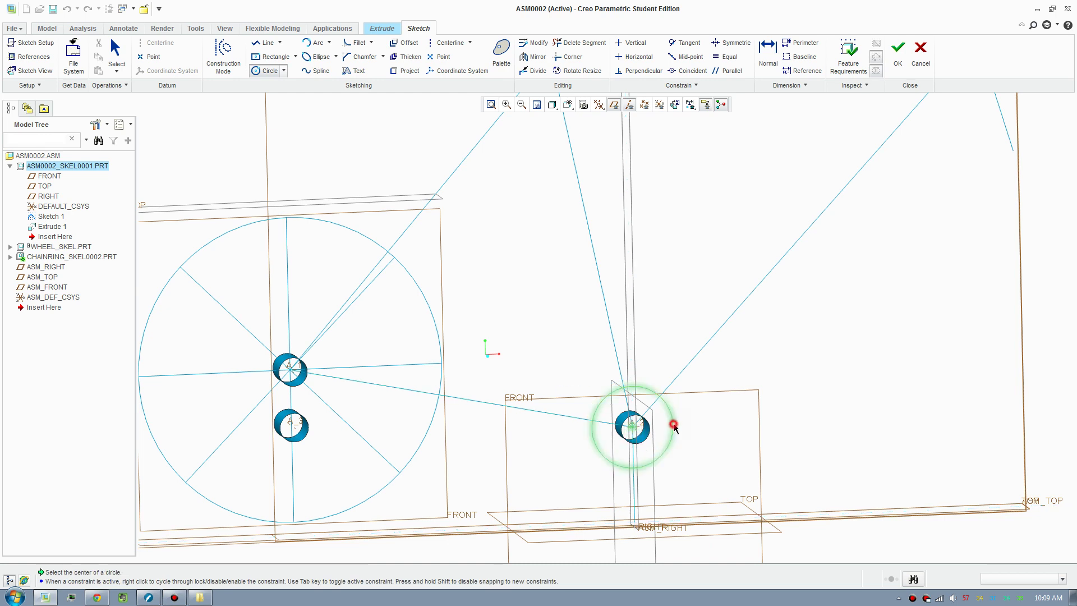
{"action": "left_click", "coordinate": [674, 426]}
{"action": "middle_click", "coordinate": [674, 426]}
{"action": "double_click", "coordinate": [570, 388]}
{"action": "type", "text": "80"}
{"action": "key", "text": "Return"}
{"action": "right_click", "coordinate": [901, 238]}
{"action": "left_click", "coordinate": [953, 397]}
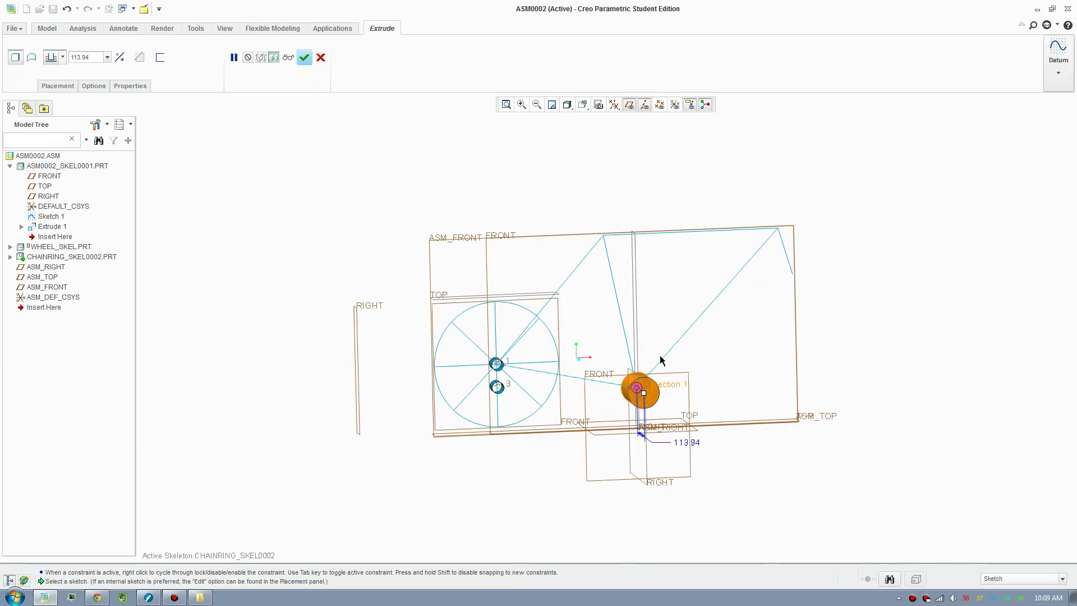
Extrude the chainring circle symmetrically about the sketch plane with a depth of 15 and accept the feature
{"action": "scroll", "coordinate": [656, 392], "scroll_direction": "up", "scroll_amount": 3}
{"action": "right_click", "coordinate": [610, 405]}
{"action": "left_click", "coordinate": [625, 439]}
{"action": "left_click_drag", "start_coordinate": [567, 394], "coordinate": [533, 382]}
{"action": "double_click", "coordinate": [587, 433]}
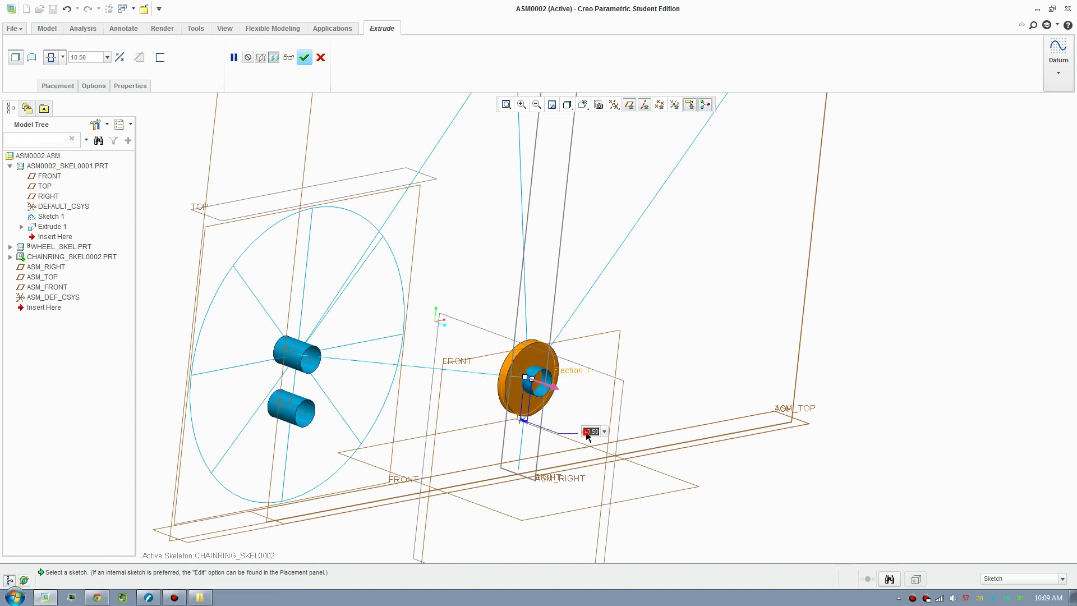
{"action": "type", "text": "15"}
{"action": "key", "text": "Return"}
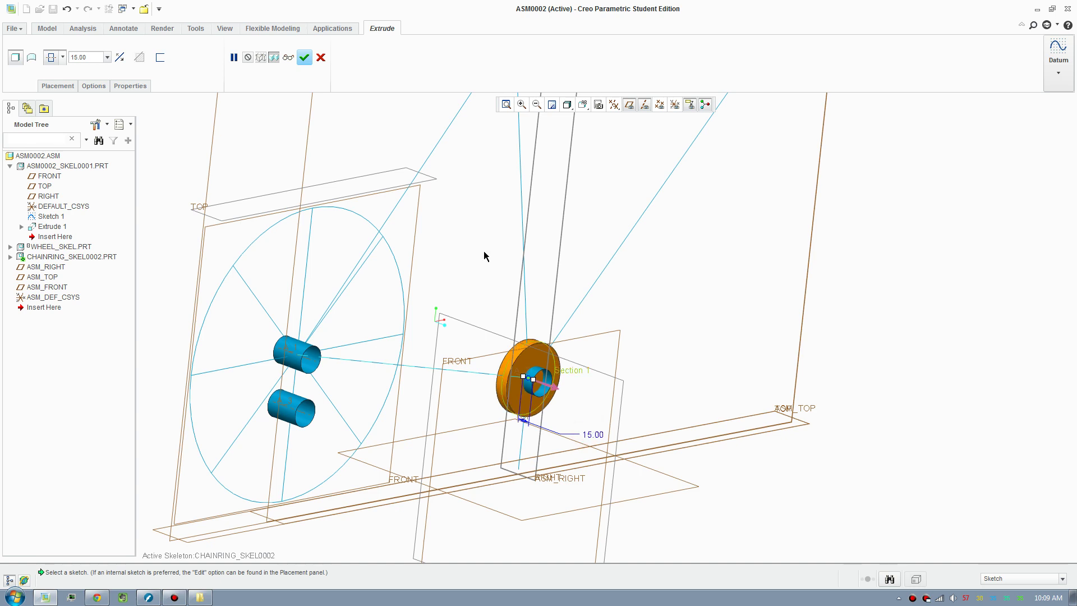
{"action": "left_click", "coordinate": [304, 57]}
Activate ASM0002.ASM, edit the placement definition of CHAINRING_SKEL0002.PRT, and delete its Default constraint
{"action": "middle_click_drag", "start_coordinate": [578, 342], "coordinate": [593, 292]}
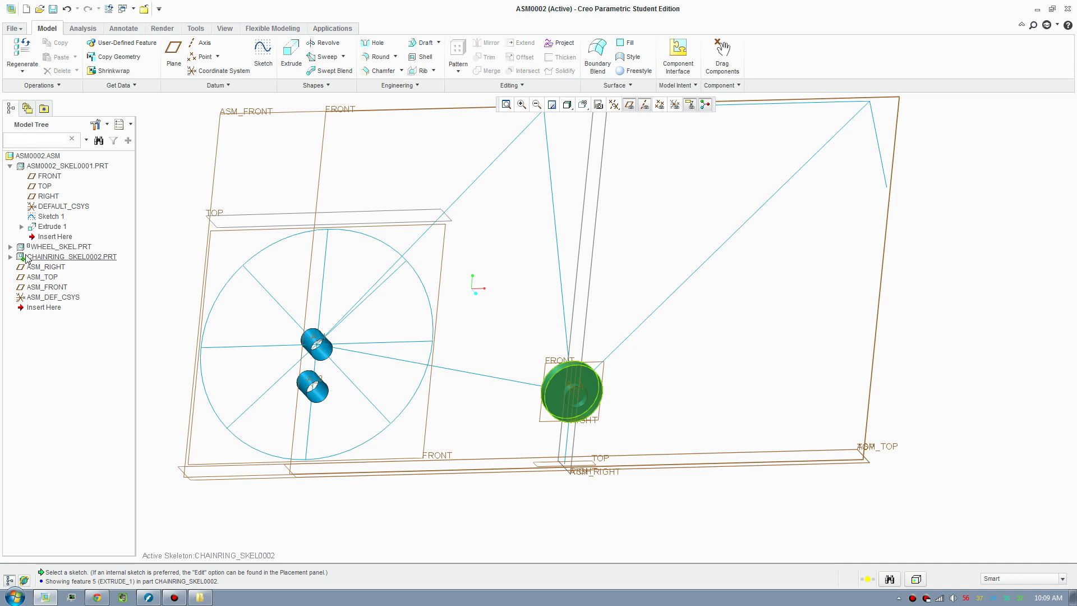
{"action": "scroll", "coordinate": [579, 416], "scroll_direction": "down", "scroll_amount": 3}
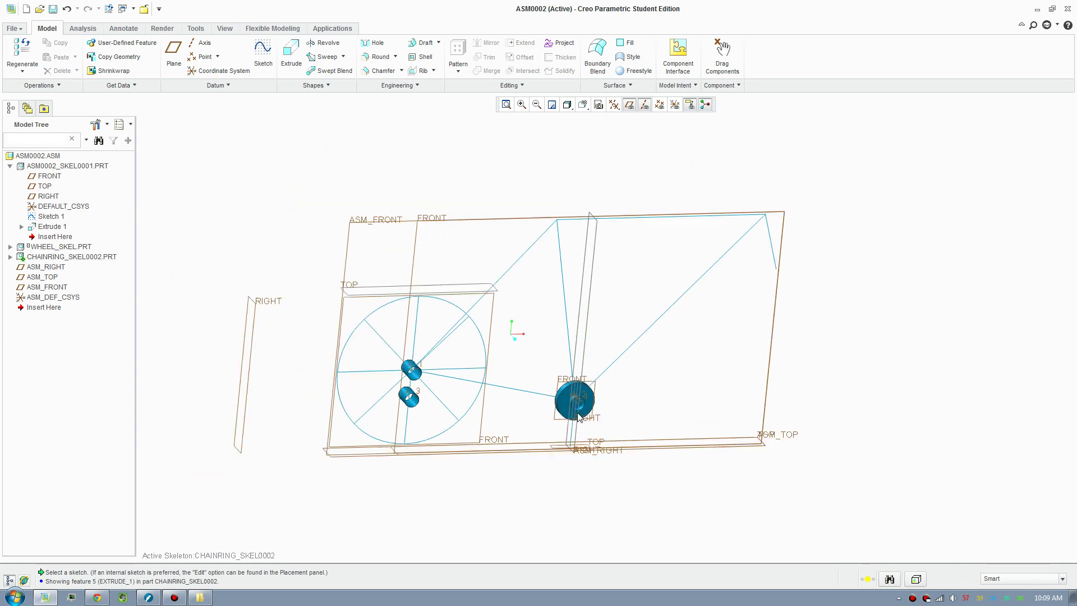
{"action": "left_click", "coordinate": [39, 156]}
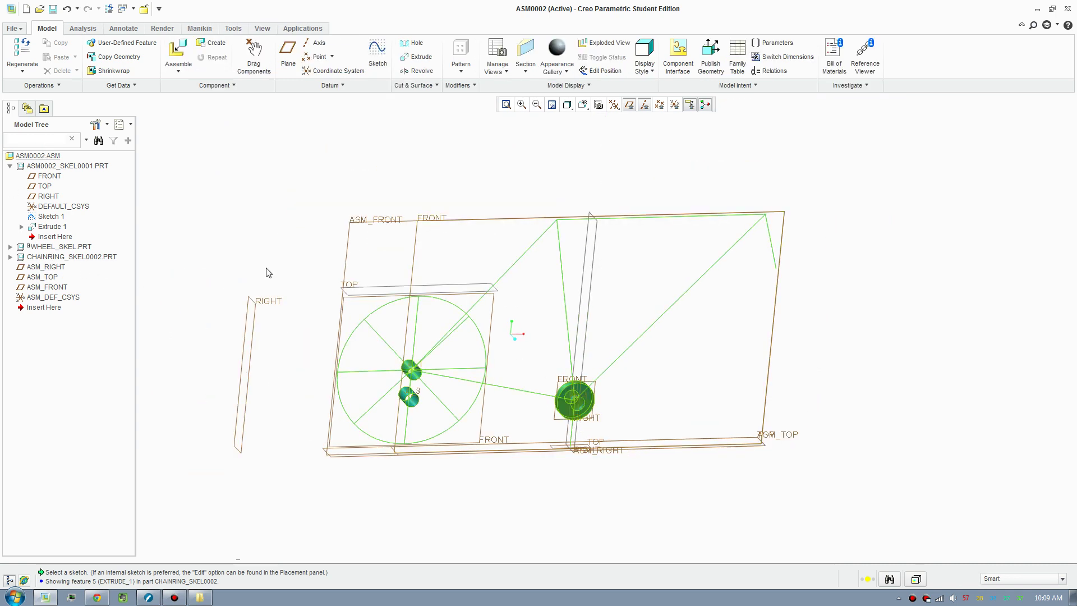
{"action": "scroll", "coordinate": [594, 422], "scroll_direction": "up", "scroll_amount": 3}
{"action": "middle_click_drag", "start_coordinate": [594, 422], "coordinate": [626, 386]}
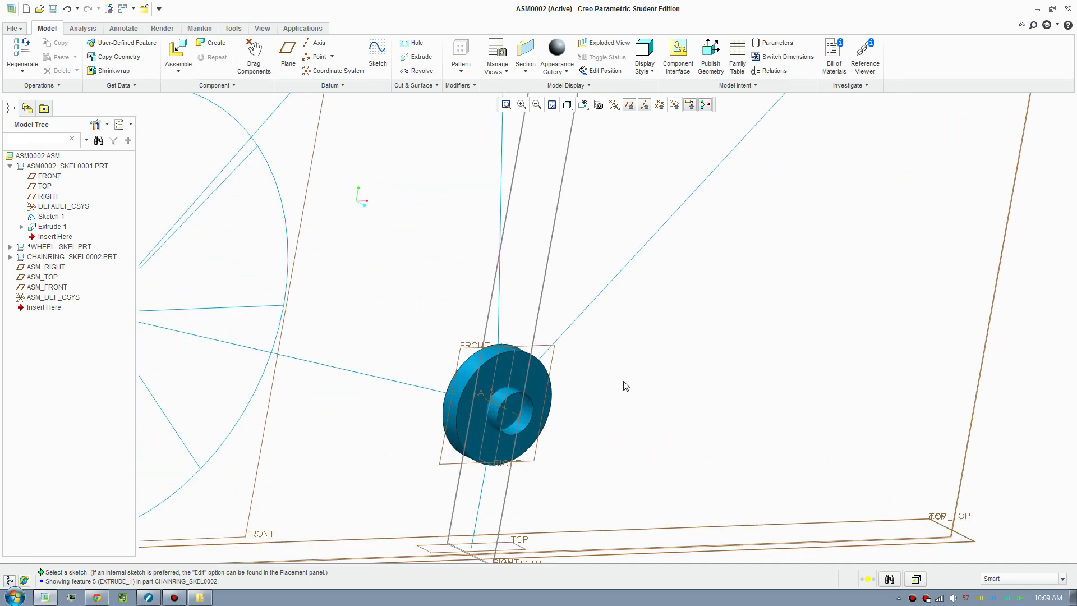
{"action": "right_click", "coordinate": [51, 257]}
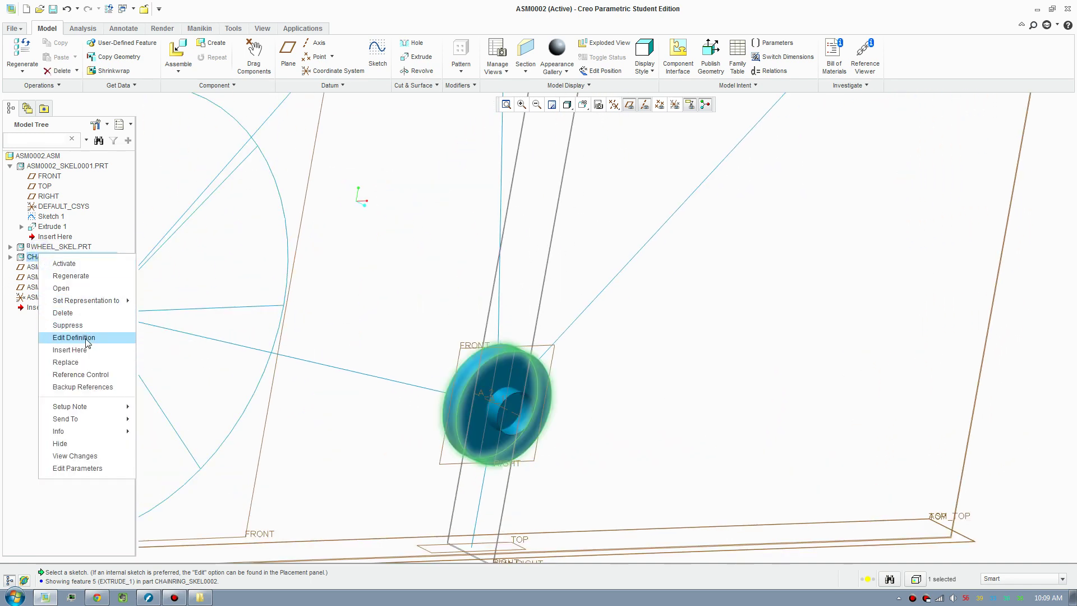
{"action": "left_click", "coordinate": [85, 338]}
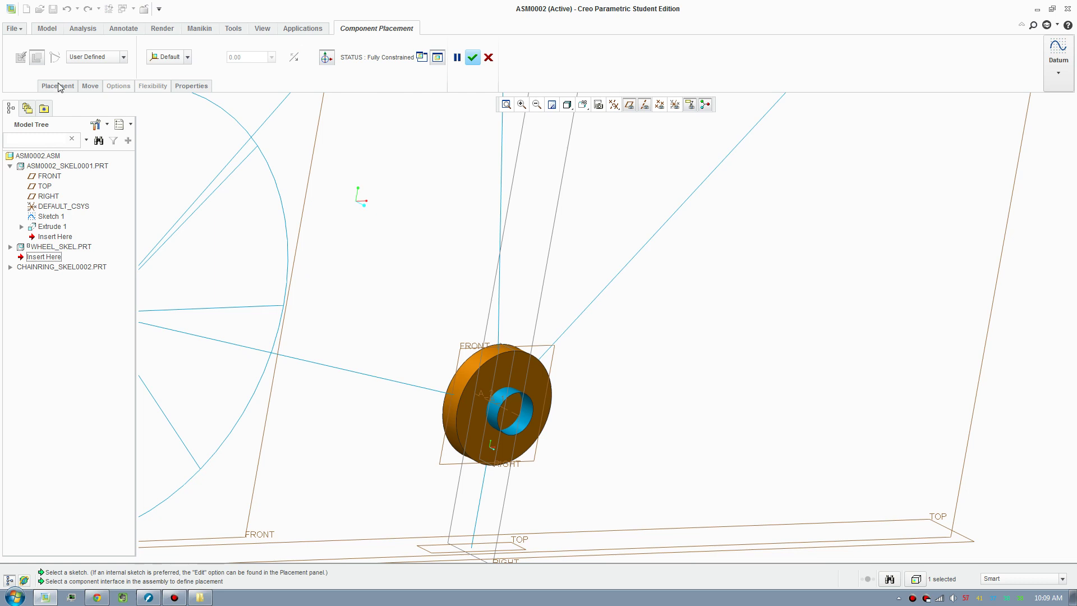
{"action": "left_click", "coordinate": [60, 87]}
{"action": "right_click", "coordinate": [73, 119]}
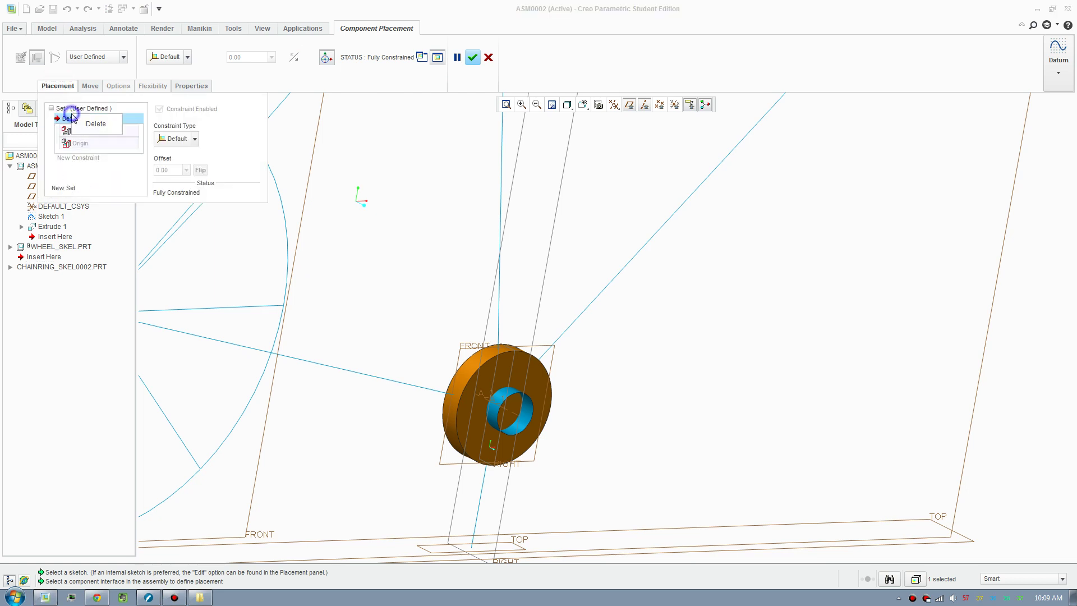
{"action": "left_click", "coordinate": [77, 124]}
Apply a Pin connection to the chainring skeleton, aligning its axis A_1 with axis A_2 of the frame skeleton
{"action": "left_click", "coordinate": [108, 57]}
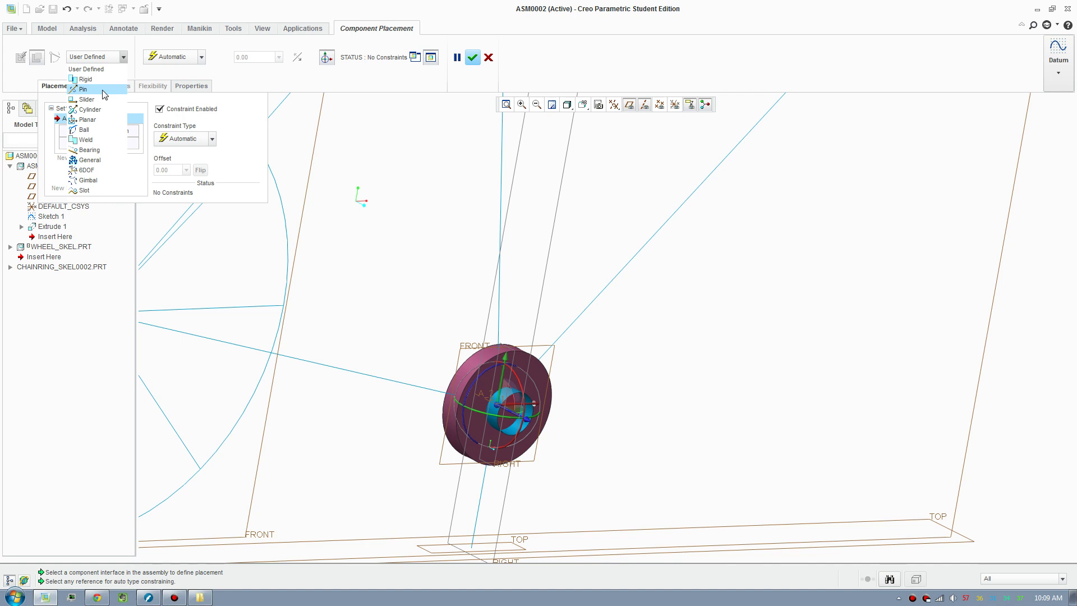
{"action": "left_click", "coordinate": [87, 89]}
{"action": "scroll", "coordinate": [521, 409], "scroll_direction": "down", "scroll_amount": 5}
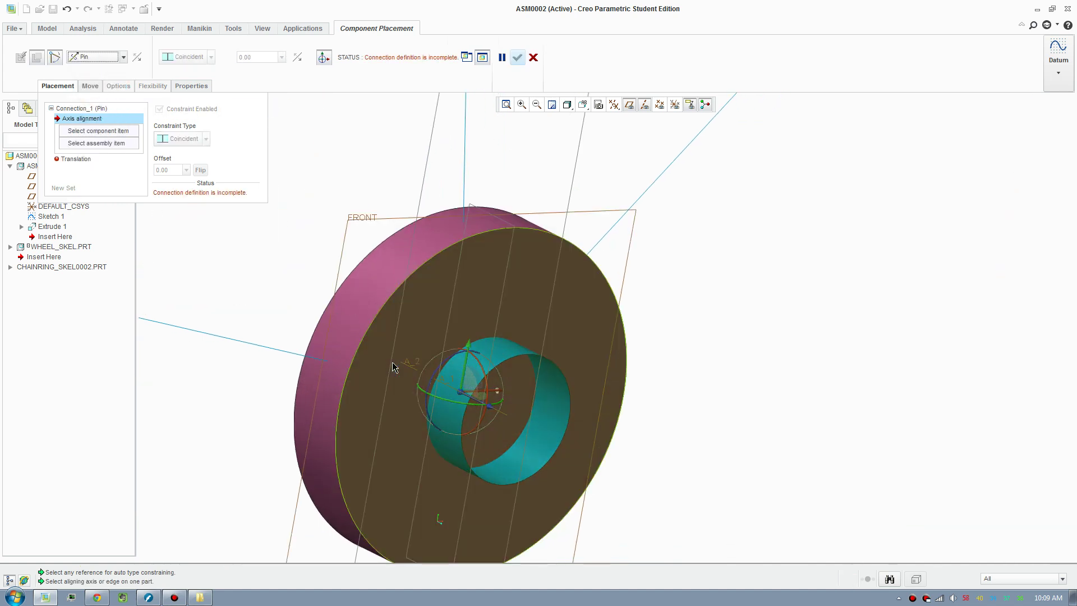
{"action": "left_click", "coordinate": [473, 433]}
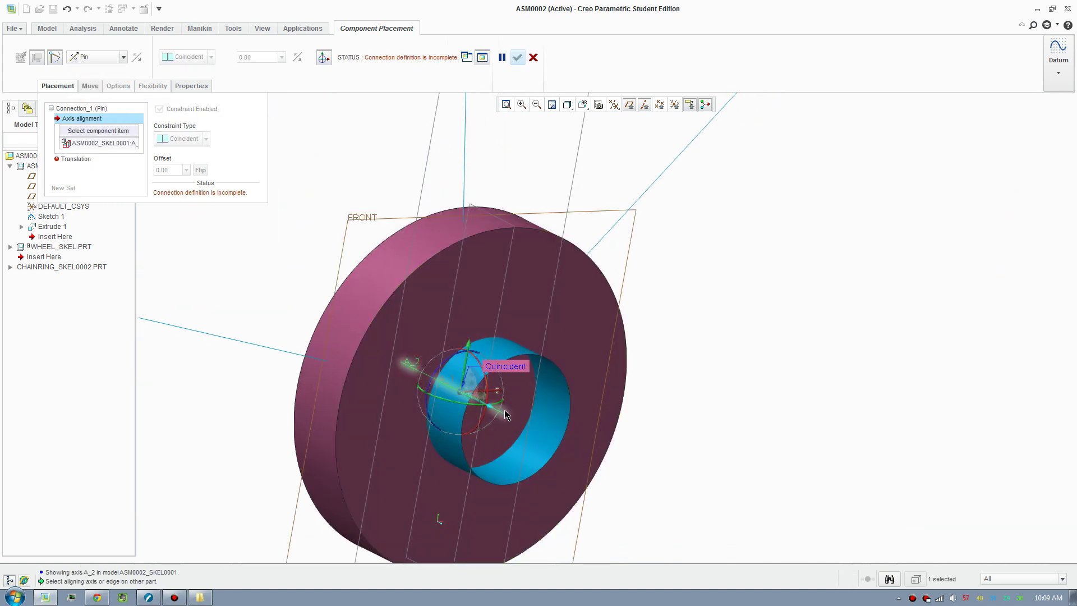
{"action": "scroll", "coordinate": [507, 403], "scroll_direction": "down", "scroll_amount": 3}
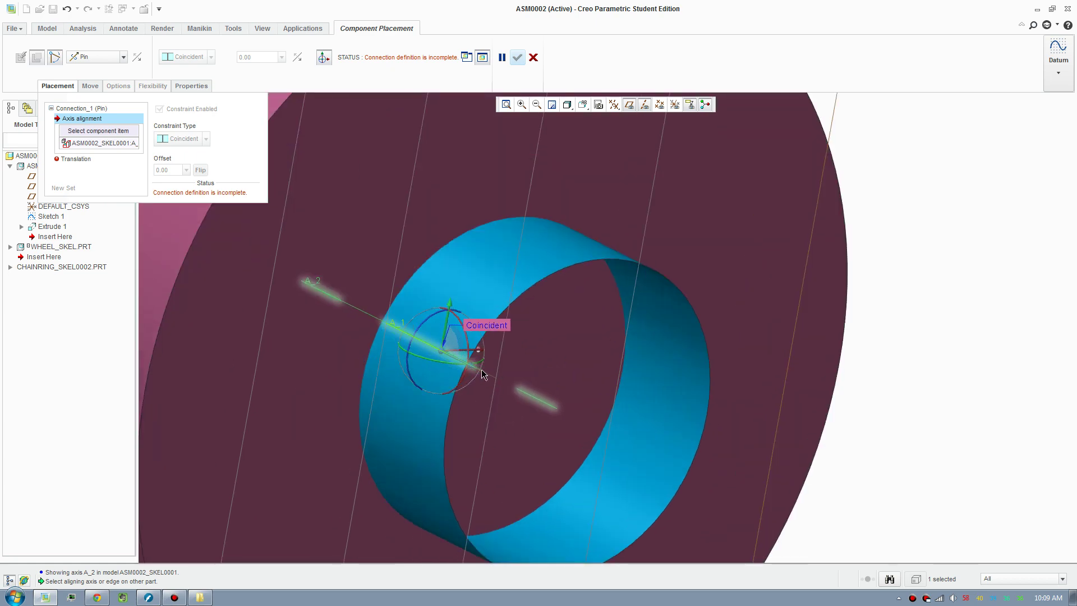
{"action": "left_click", "coordinate": [387, 327]}
{"action": "scroll", "coordinate": [426, 353], "scroll_direction": "up", "scroll_amount": 3}
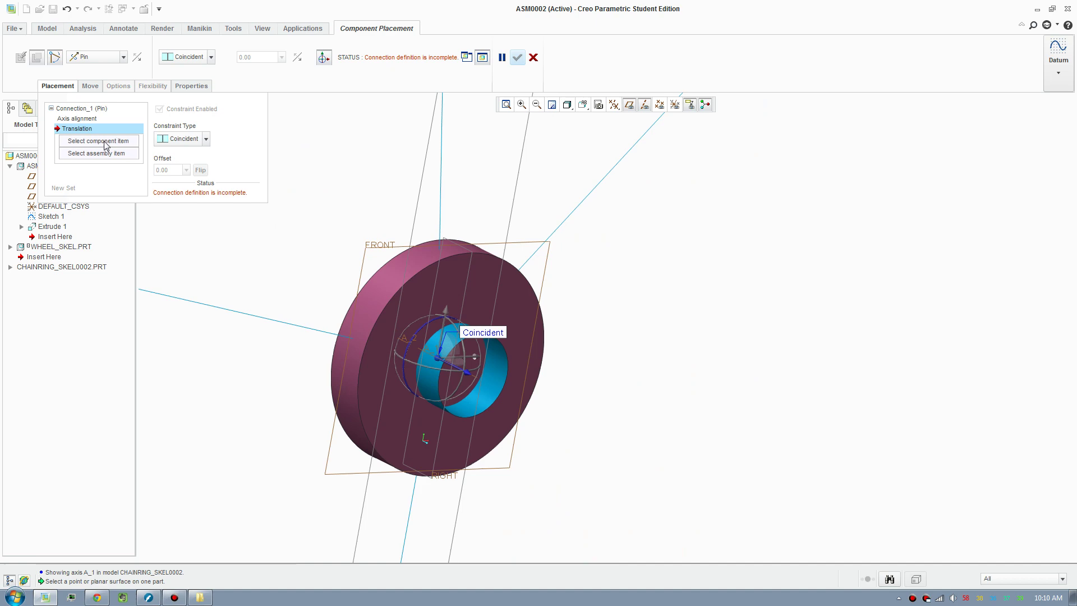
Define the pin's translation with coincident FRONT planes of the chainring and frame skeletons, and accept the placement
{"action": "scroll", "coordinate": [485, 415], "scroll_direction": "down", "scroll_amount": 4}
{"action": "left_click", "coordinate": [505, 357]}
{"action": "scroll", "coordinate": [573, 369], "scroll_direction": "down", "scroll_amount": 4}
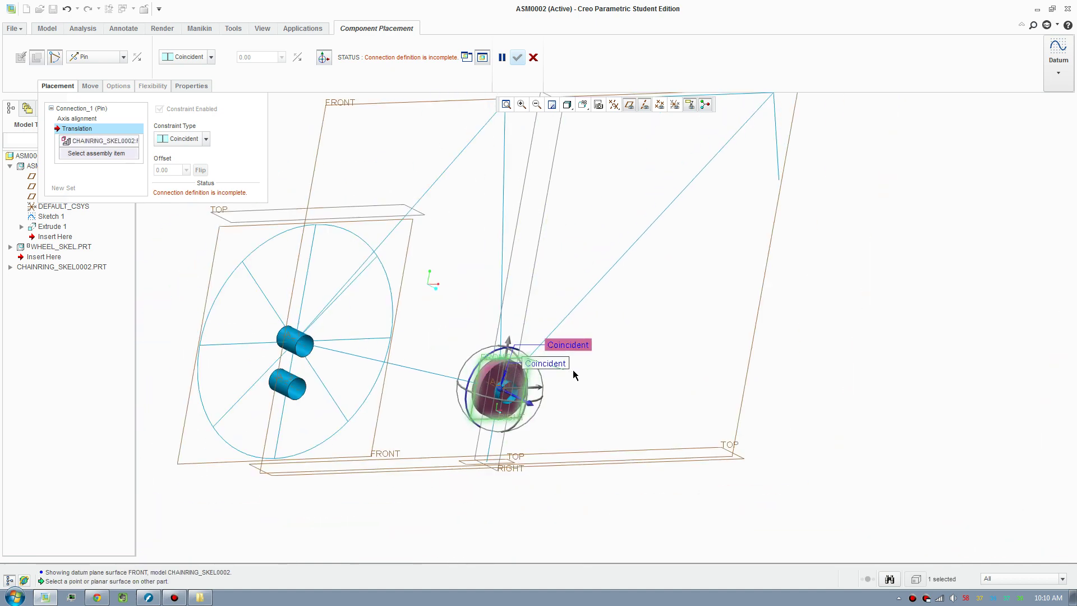
{"action": "left_click", "coordinate": [657, 347]}
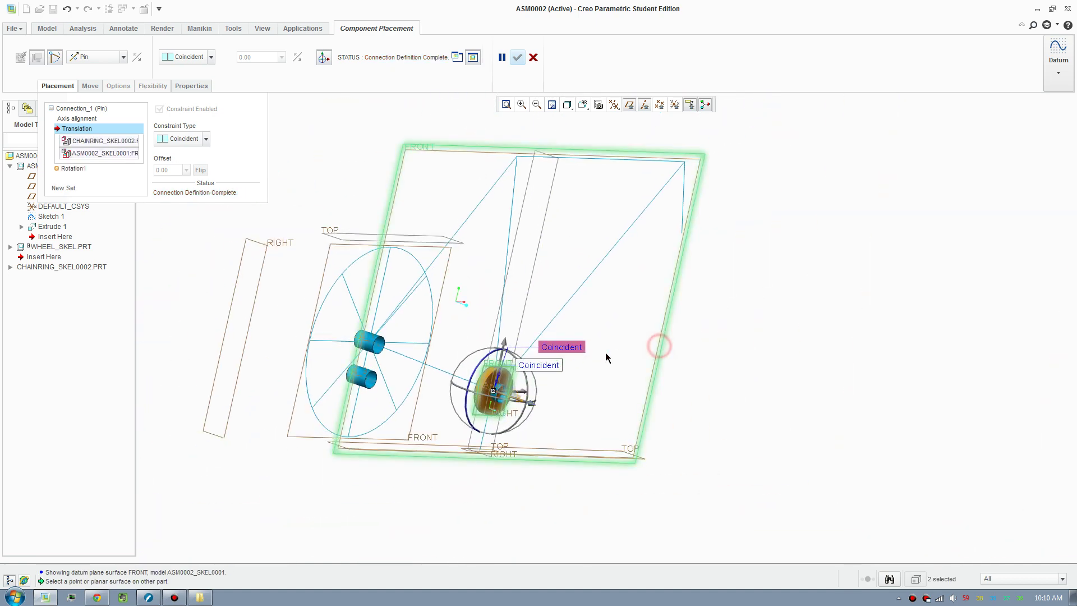
{"action": "middle_click_drag", "start_coordinate": [543, 254], "coordinate": [520, 187]}
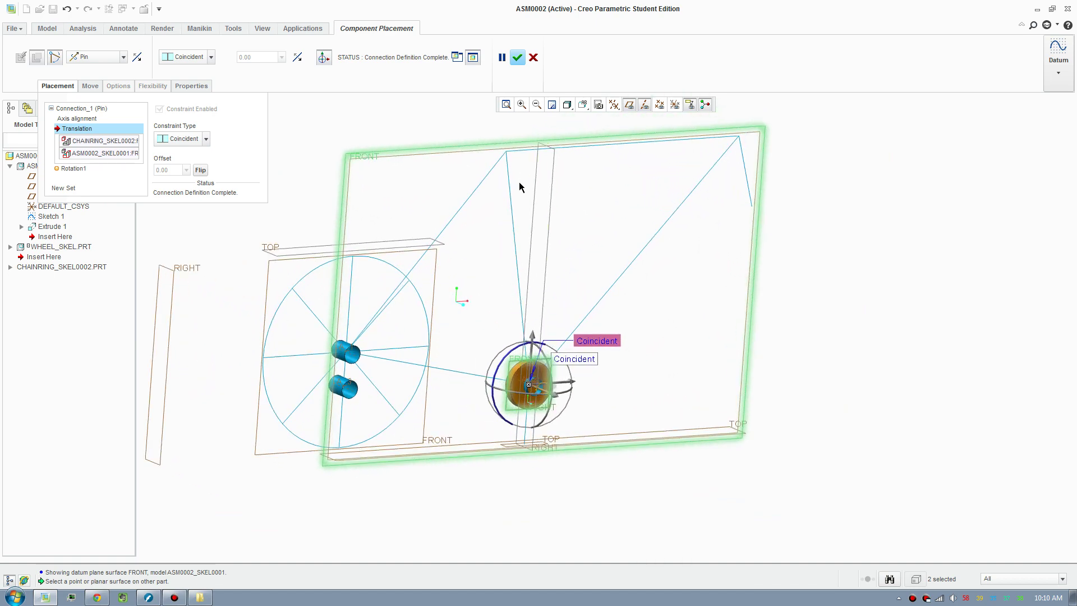
{"action": "left_click", "coordinate": [517, 57]}
Create a standard skeleton model named CHAINRING_BAK_SKEL0002 in the assembly by copying the existing start part
{"action": "scroll", "coordinate": [488, 395], "scroll_direction": "up", "scroll_amount": 5}
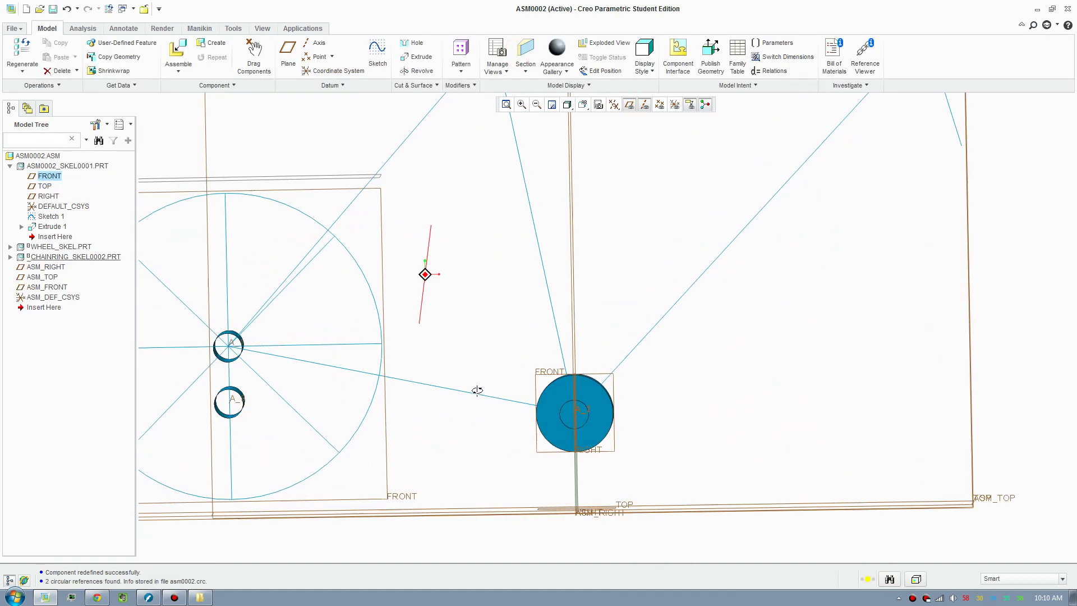
{"action": "scroll", "coordinate": [498, 406], "scroll_direction": "down", "scroll_amount": 2}
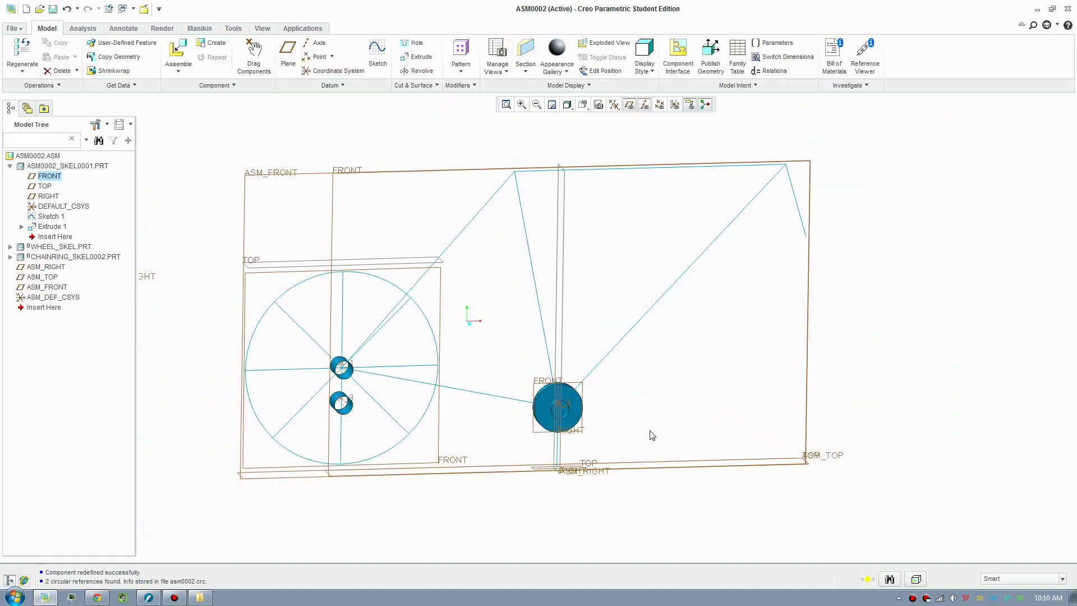
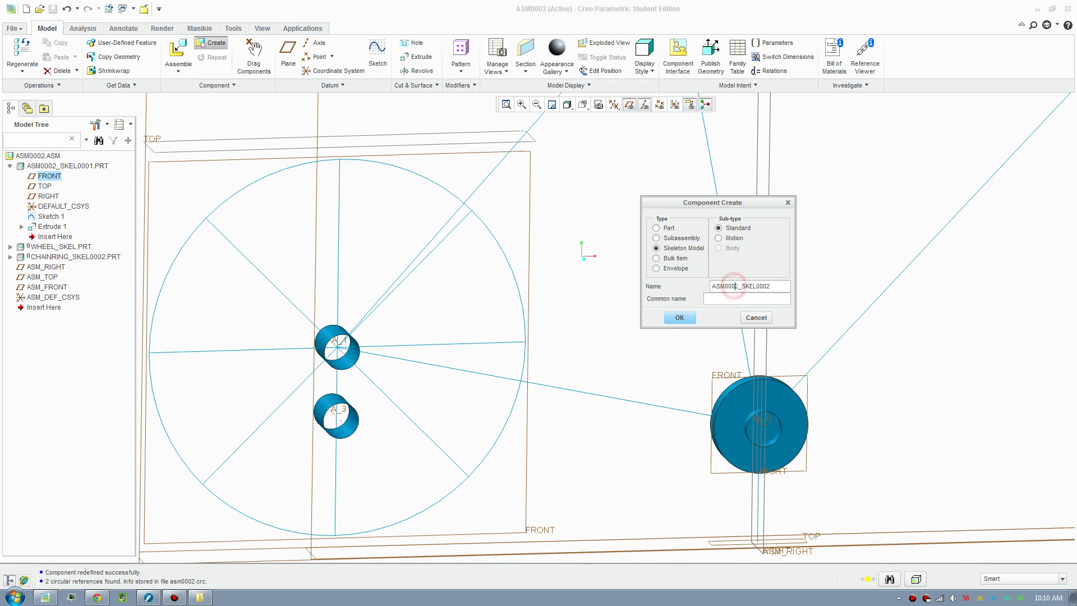
{"action": "double_click", "coordinate": [737, 287]}
{"action": "type", "text": "chainring_bak"}
{"action": "key", "text": "Return"}
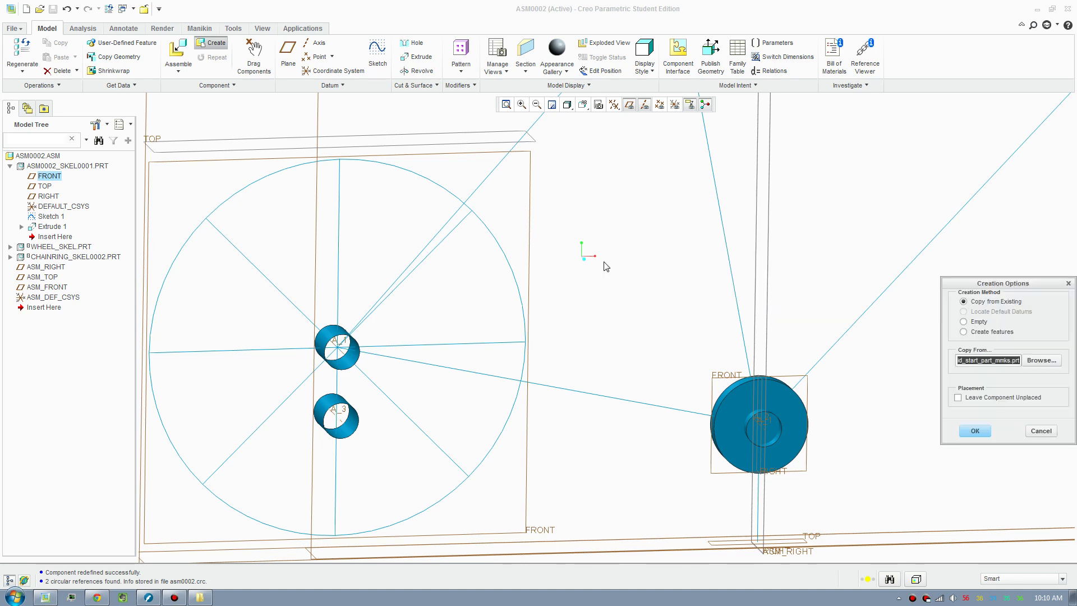
{"action": "left_click", "coordinate": [975, 430]}
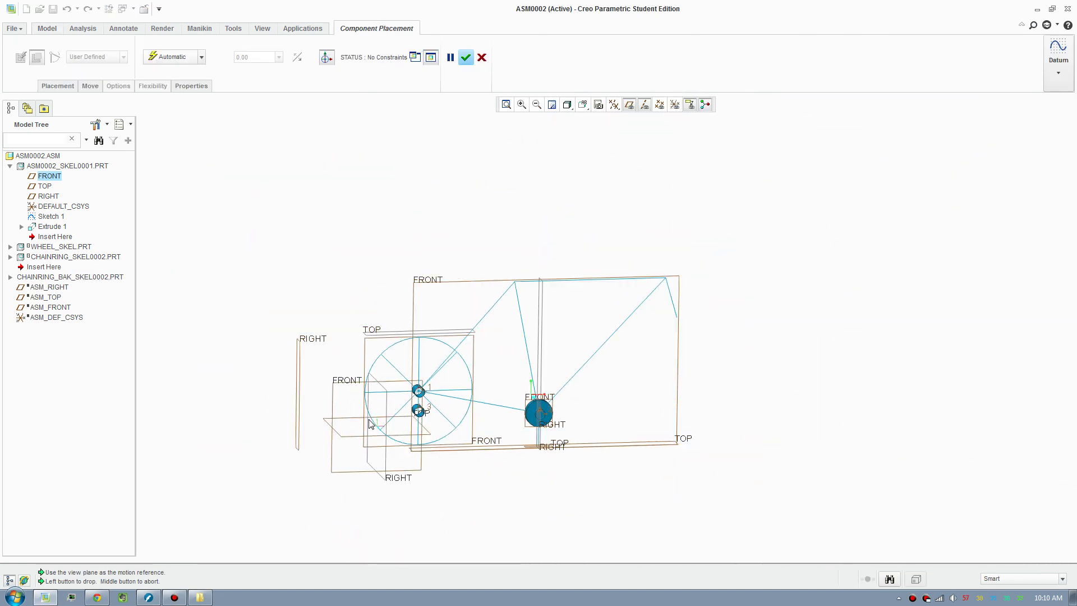
Drop CHAINRING_BAK_SKEL0002.PRT into the assembly, constrain it with the Default constraint, and accept the placement
{"action": "left_click", "coordinate": [516, 487]}
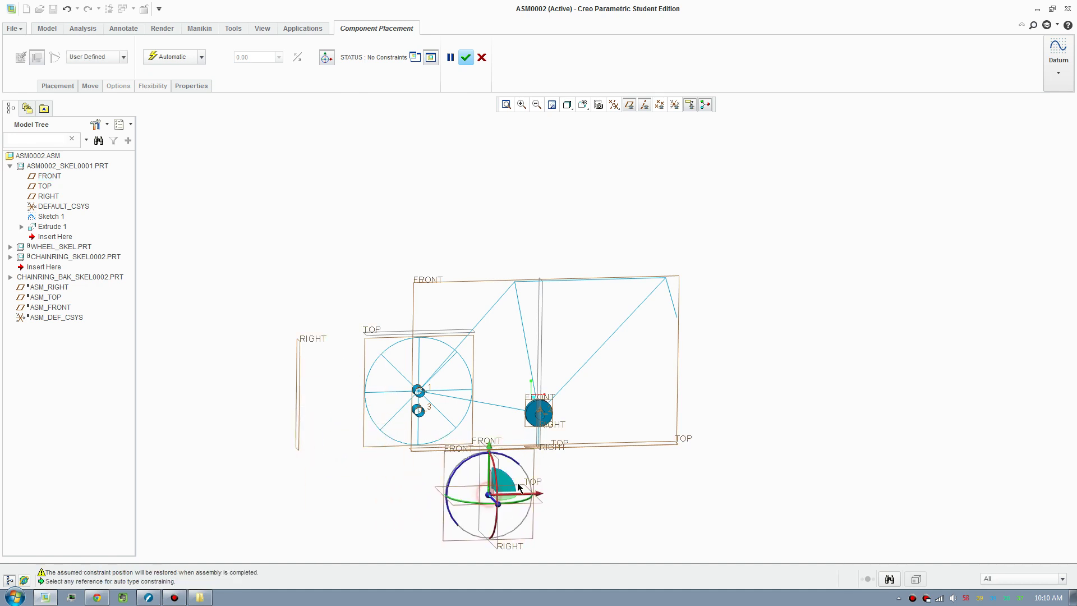
{"action": "right_click", "coordinate": [587, 481]}
{"action": "left_click", "coordinate": [637, 458]}
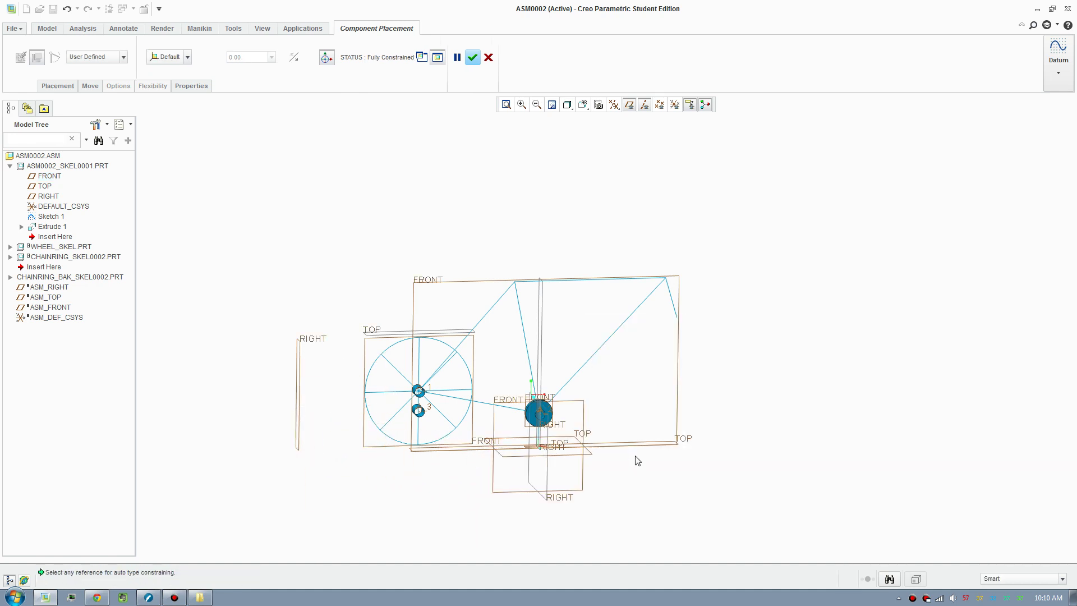
{"action": "scroll", "coordinate": [475, 412], "scroll_direction": "down", "scroll_amount": 3}
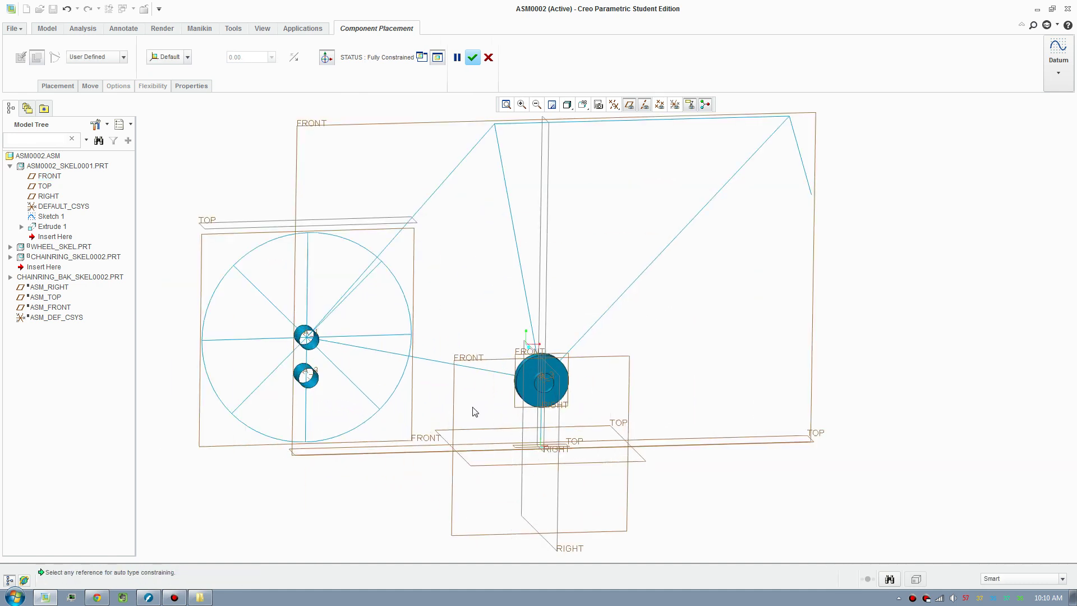
{"action": "left_click", "coordinate": [472, 57]}
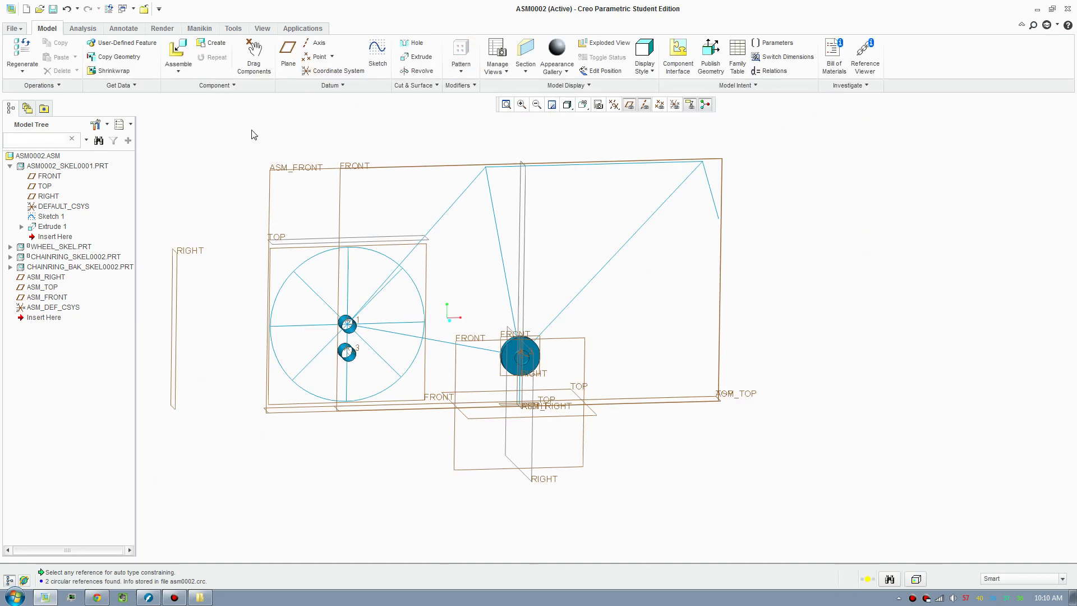
Activate CHAINRING_BAK_SKEL0002.PRT and start an Extrude sketch on its FRONT datum plane
{"action": "left_click", "coordinate": [56, 267]}
{"action": "right_click", "coordinate": [59, 268]}
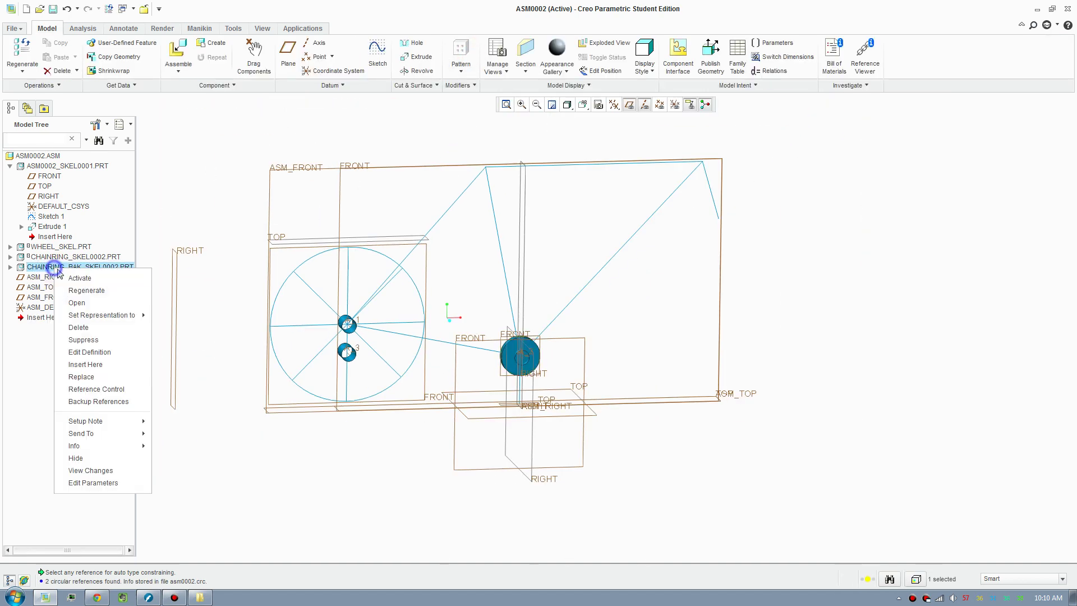
{"action": "left_click", "coordinate": [74, 278]}
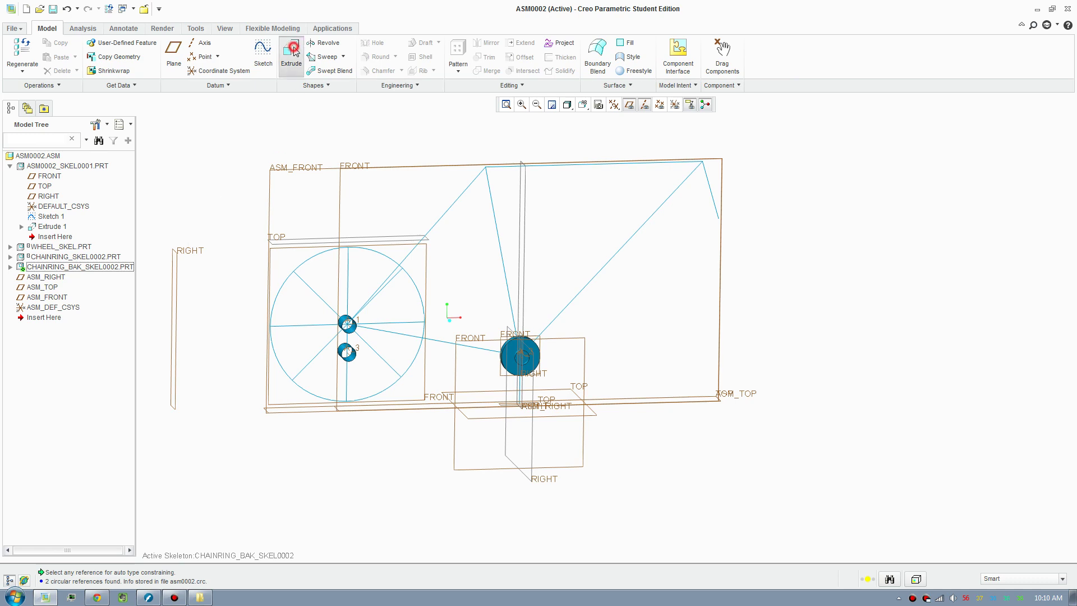
{"action": "left_click", "coordinate": [292, 51]}
{"action": "left_click", "coordinate": [570, 339]}
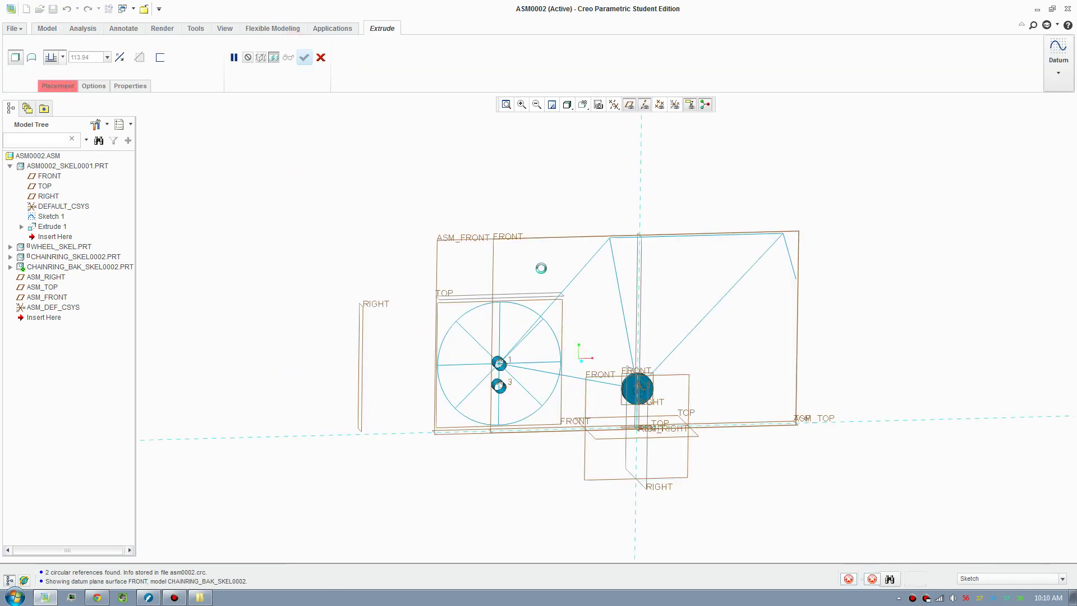
Start the Circle tool and add axis A_3 of the frame skeleton, below the wheel hub, as a sketch reference
{"action": "scroll", "coordinate": [505, 365], "scroll_direction": "up", "scroll_amount": 5}
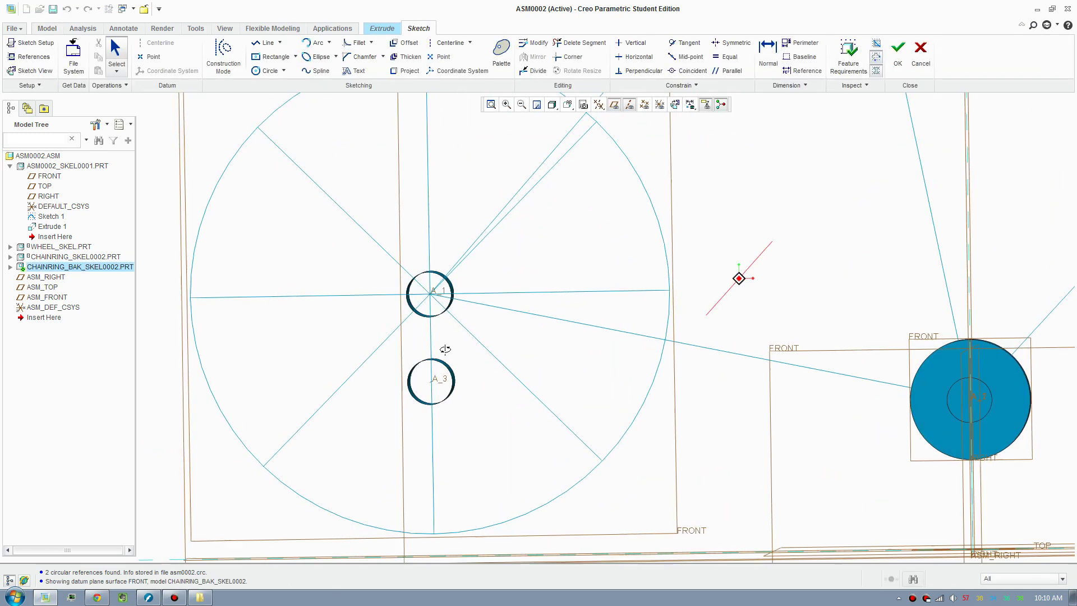
{"action": "scroll", "coordinate": [432, 342], "scroll_direction": "up", "scroll_amount": 3}
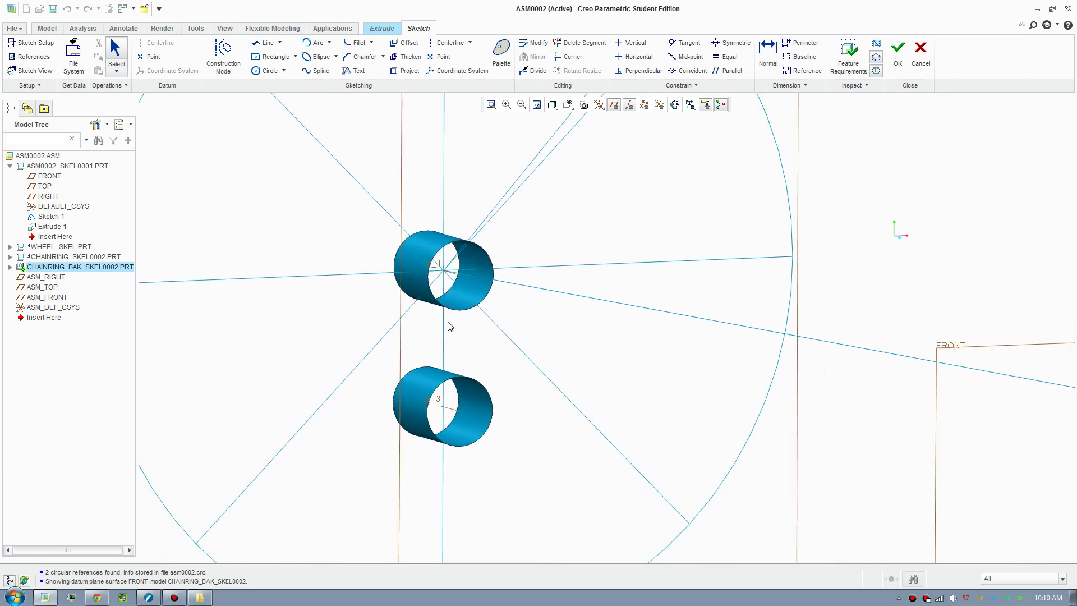
{"action": "left_click", "coordinate": [268, 71]}
{"action": "scroll", "coordinate": [449, 426], "scroll_direction": "down", "scroll_amount": 3}
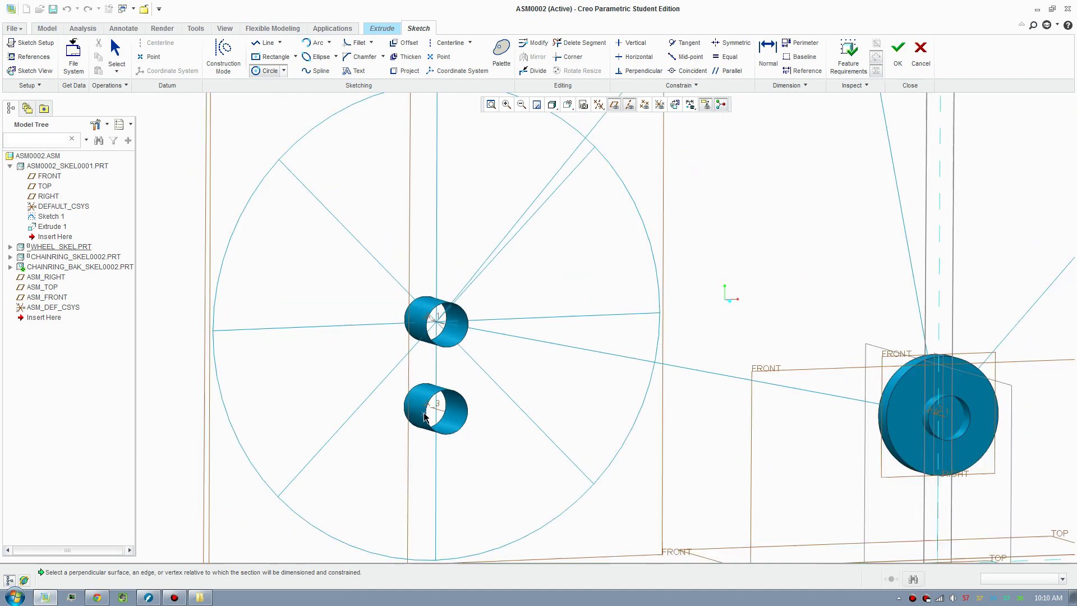
{"action": "scroll", "coordinate": [437, 422], "scroll_direction": "up", "scroll_amount": 3}
{"action": "scroll", "coordinate": [438, 425], "scroll_direction": "up", "scroll_amount": 3}
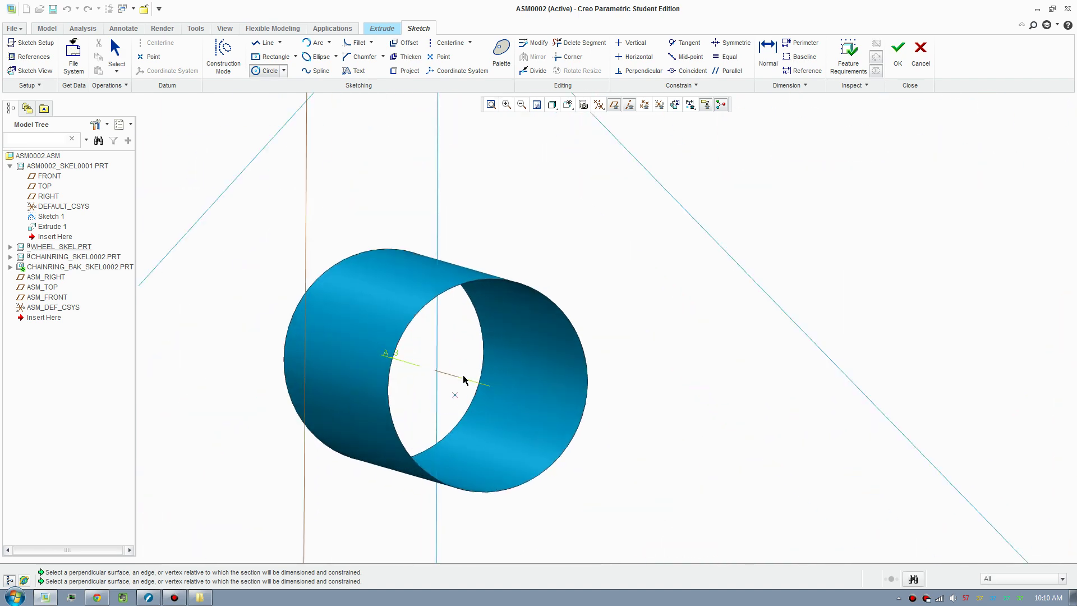
{"action": "scroll", "coordinate": [429, 380], "scroll_direction": "down", "scroll_amount": 2}
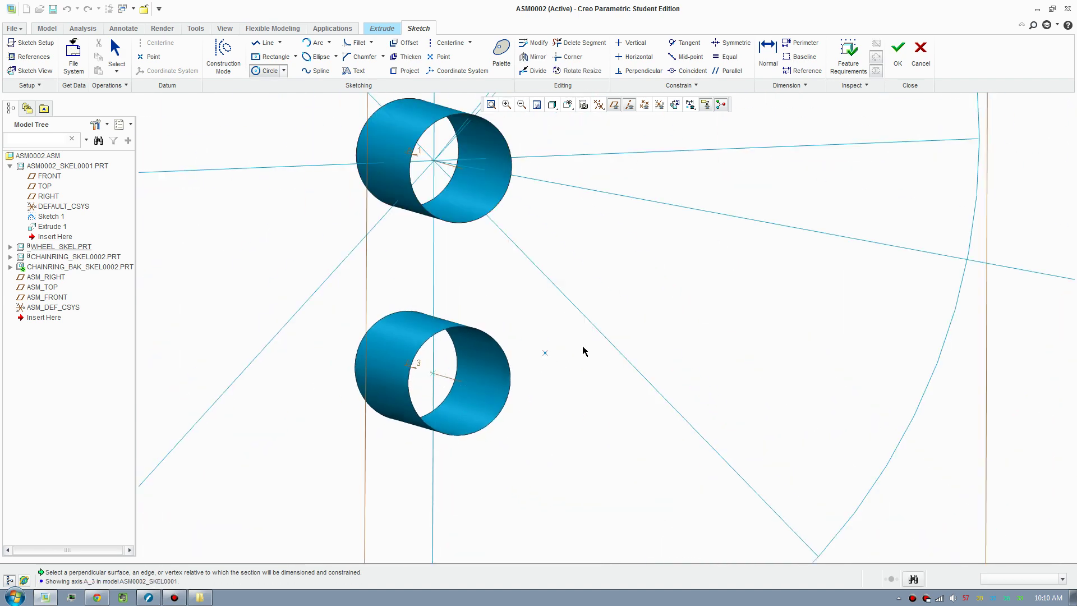
Orient the sketch plane parallel to the screen and sketch a circle about 48 in diameter centred on axis A_3
{"action": "left_click", "coordinate": [675, 105]}
{"action": "scroll", "coordinate": [606, 329], "scroll_direction": "up", "scroll_amount": 3}
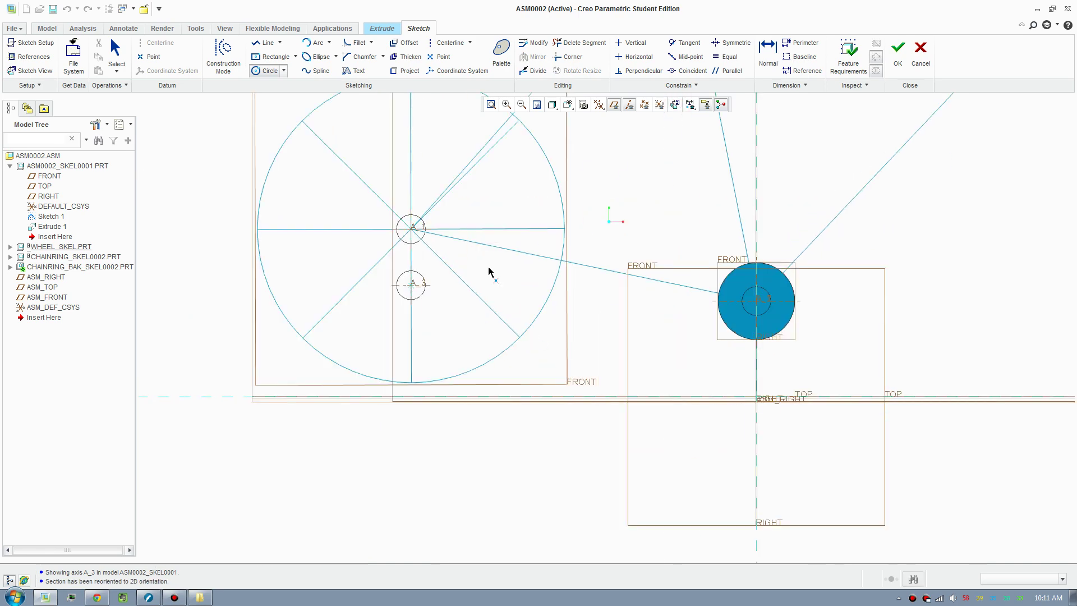
{"action": "scroll", "coordinate": [407, 287], "scroll_direction": "up", "scroll_amount": 3}
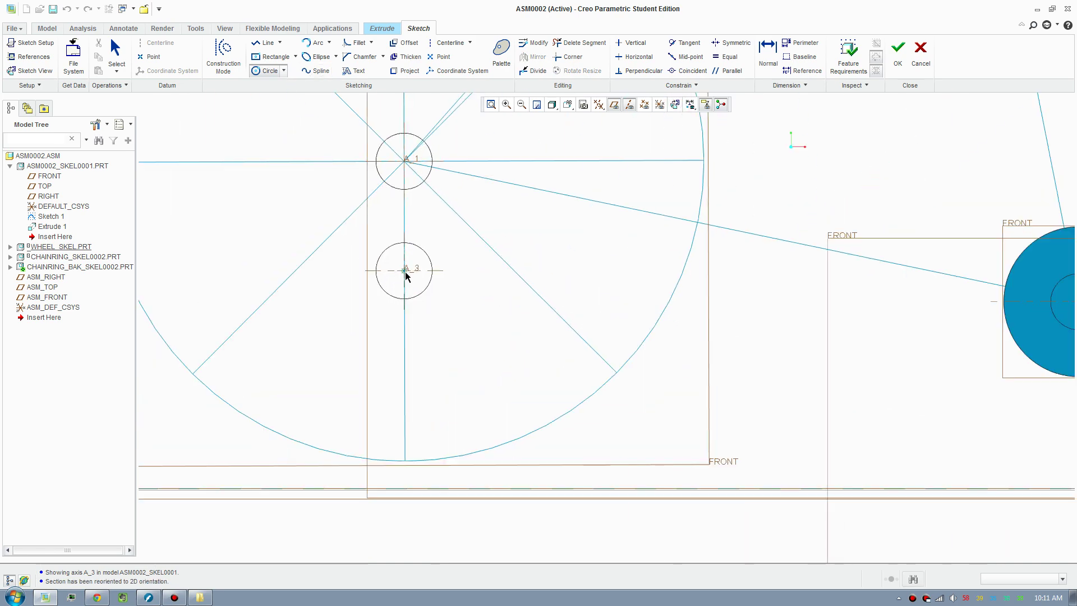
{"action": "left_click", "coordinate": [406, 272]}
{"action": "left_click", "coordinate": [449, 281]}
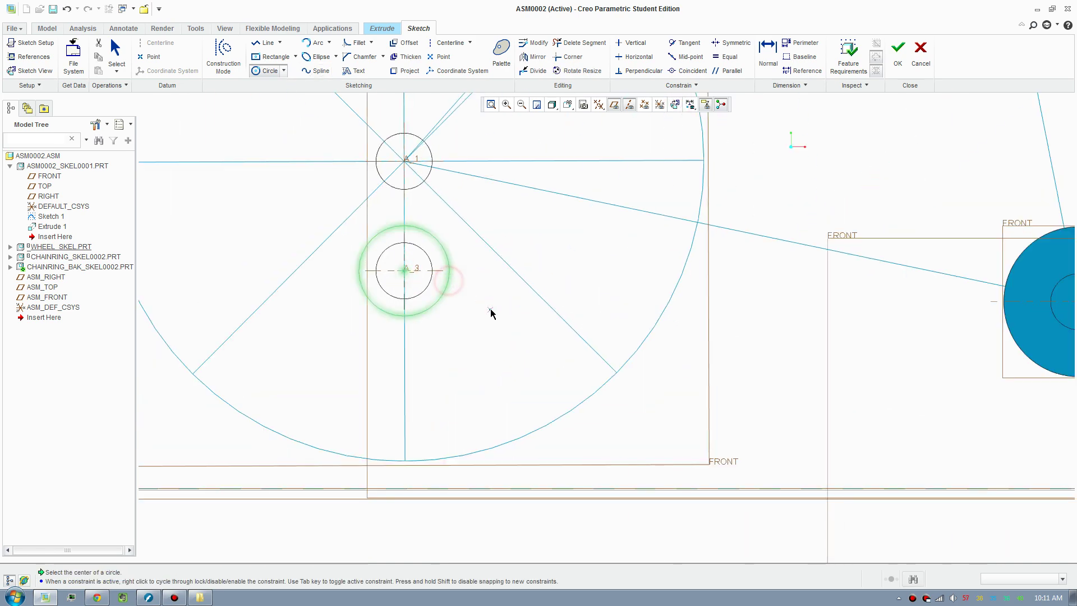
{"action": "middle_click", "coordinate": [490, 309]}
Set the circle's diameter to 40 and finish the sketch
{"action": "double_click", "coordinate": [333, 225]}
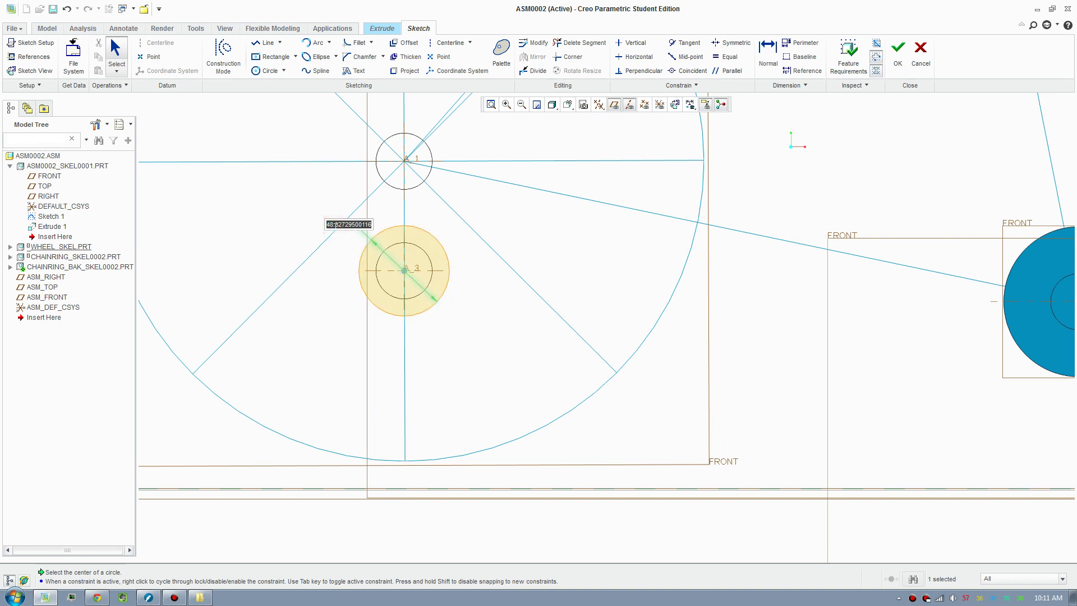
{"action": "type", "text": "50"}
{"action": "key", "text": "Return"}
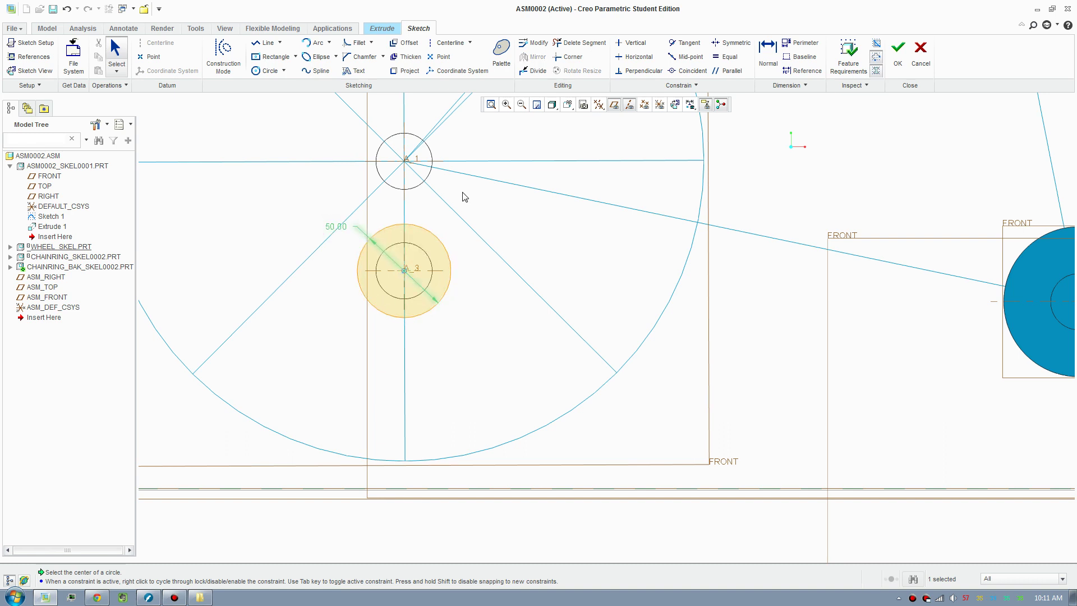
{"action": "double_click", "coordinate": [331, 227]}
{"action": "type", "text": "40"}
{"action": "key", "text": "Return"}
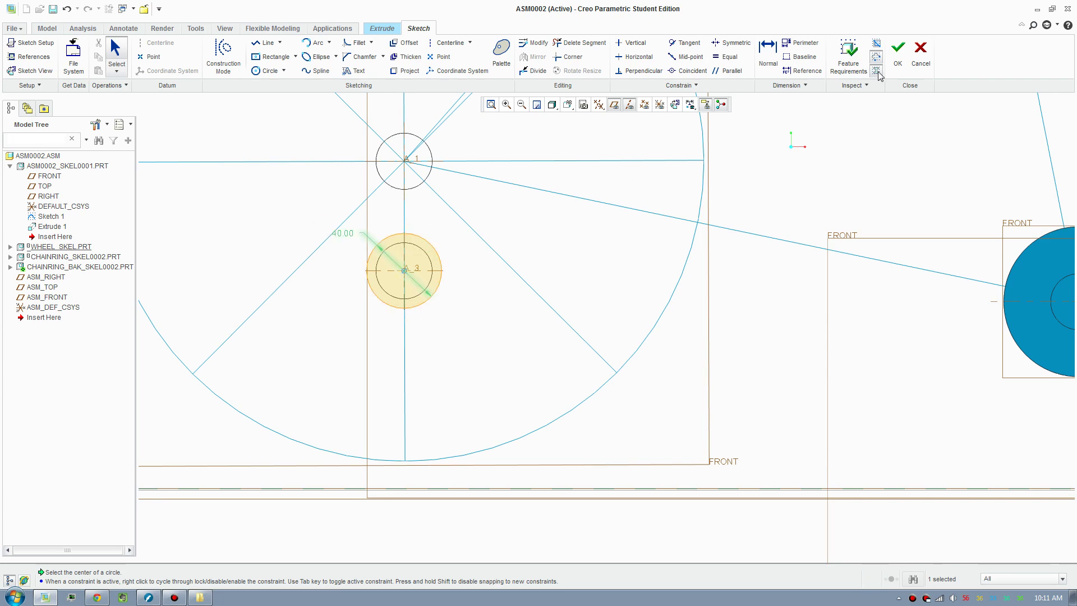
{"action": "left_click", "coordinate": [898, 51]}
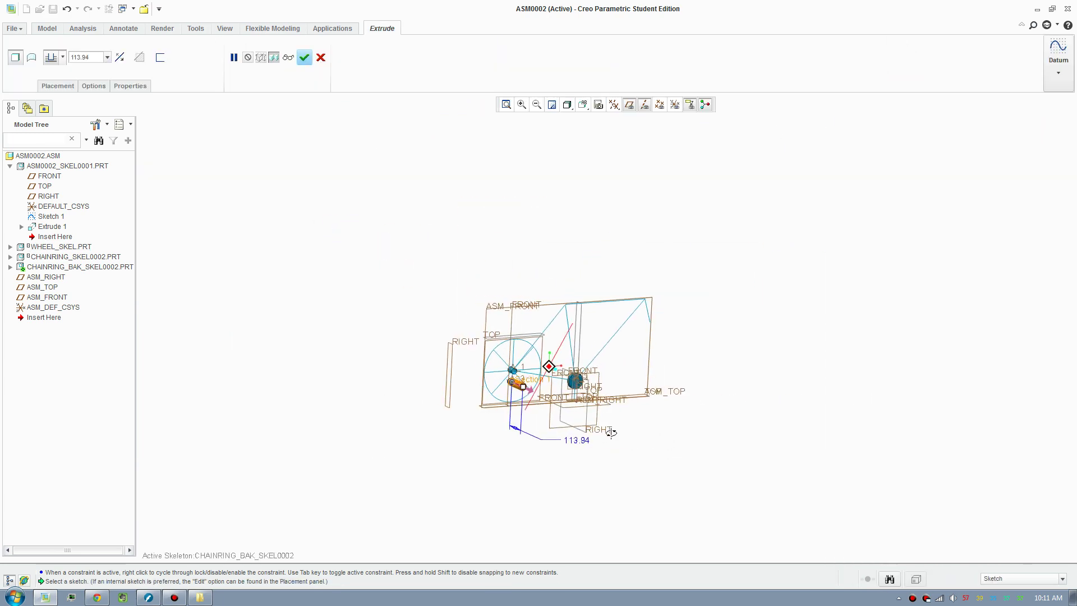
Extrude the circle symmetrically about the sketch plane with a depth of 20 and accept the feature
{"action": "scroll", "coordinate": [611, 432], "scroll_direction": "down", "scroll_amount": 6}
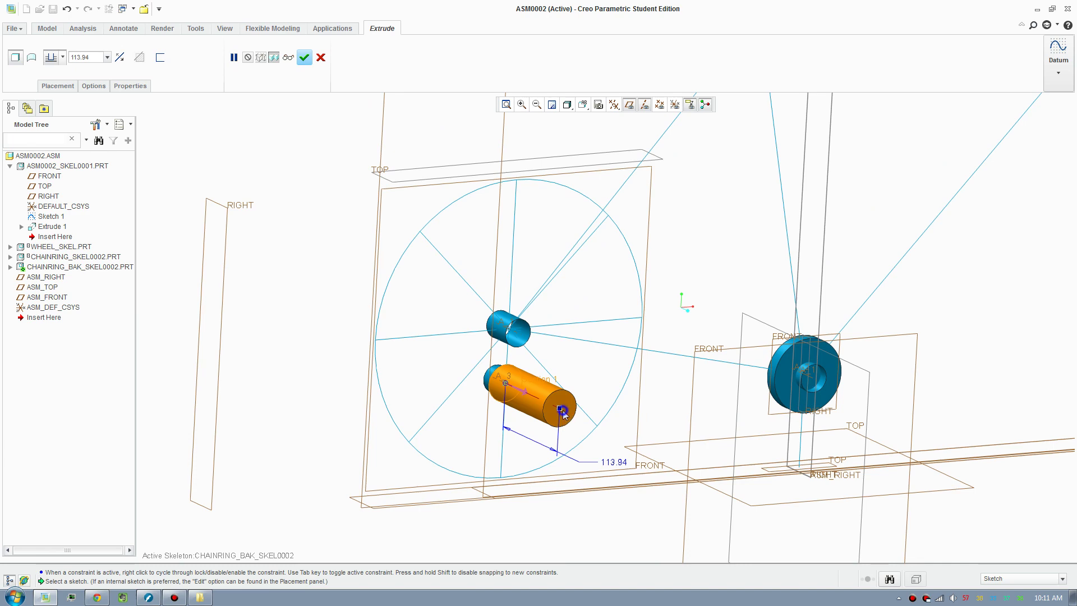
{"action": "right_click", "coordinate": [563, 413]}
{"action": "left_click", "coordinate": [589, 451]}
{"action": "scroll", "coordinate": [580, 405], "scroll_direction": "down", "scroll_amount": 5}
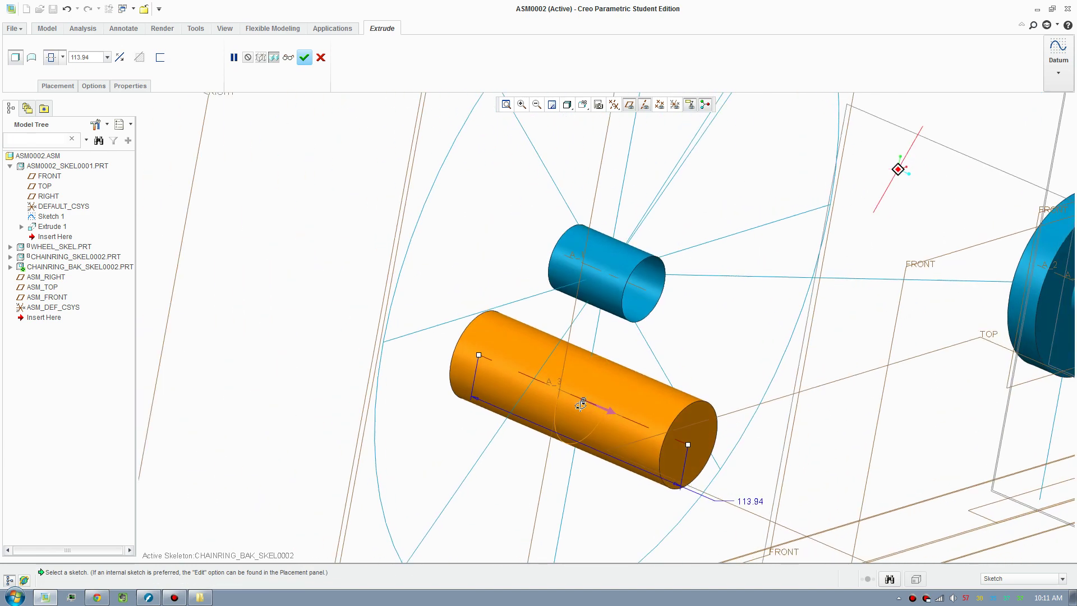
{"action": "left_click_drag", "start_coordinate": [698, 452], "coordinate": [617, 416]}
{"action": "double_click", "coordinate": [670, 469]}
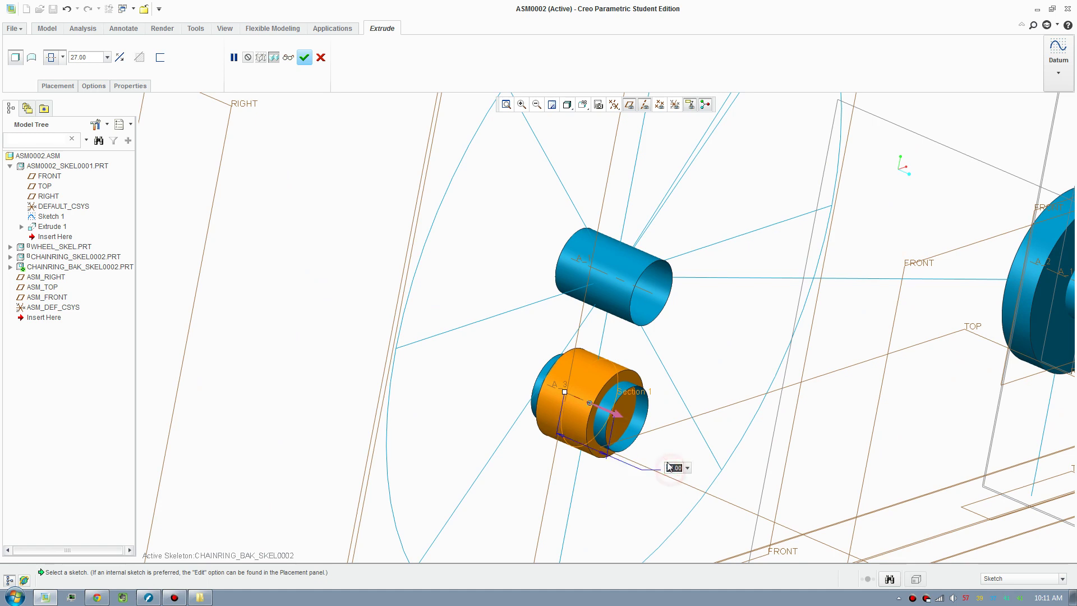
{"action": "key", "text": "Return"}
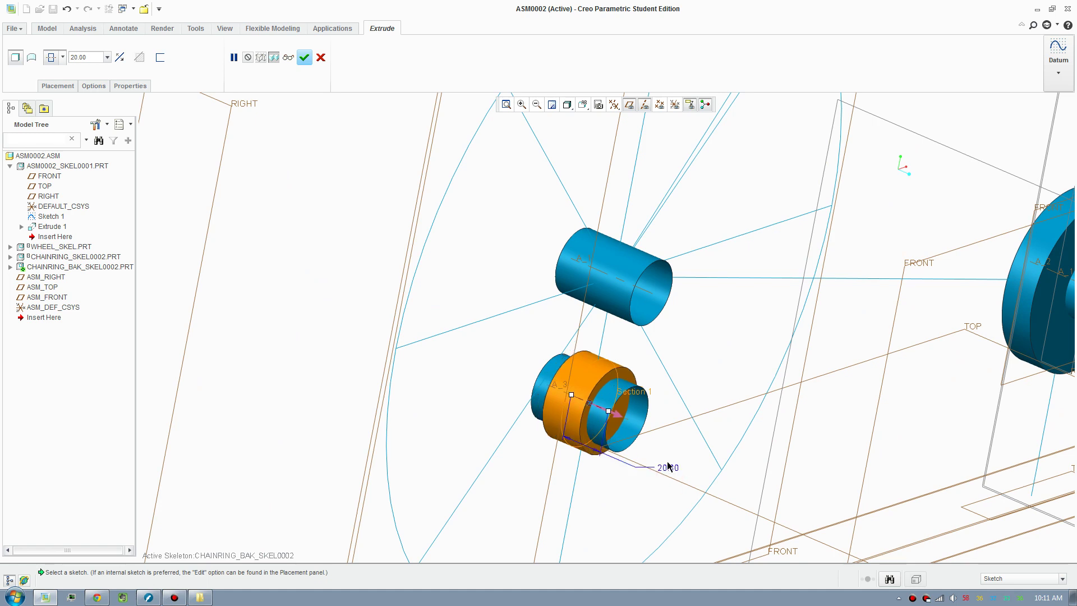
{"action": "left_click", "coordinate": [304, 58]}
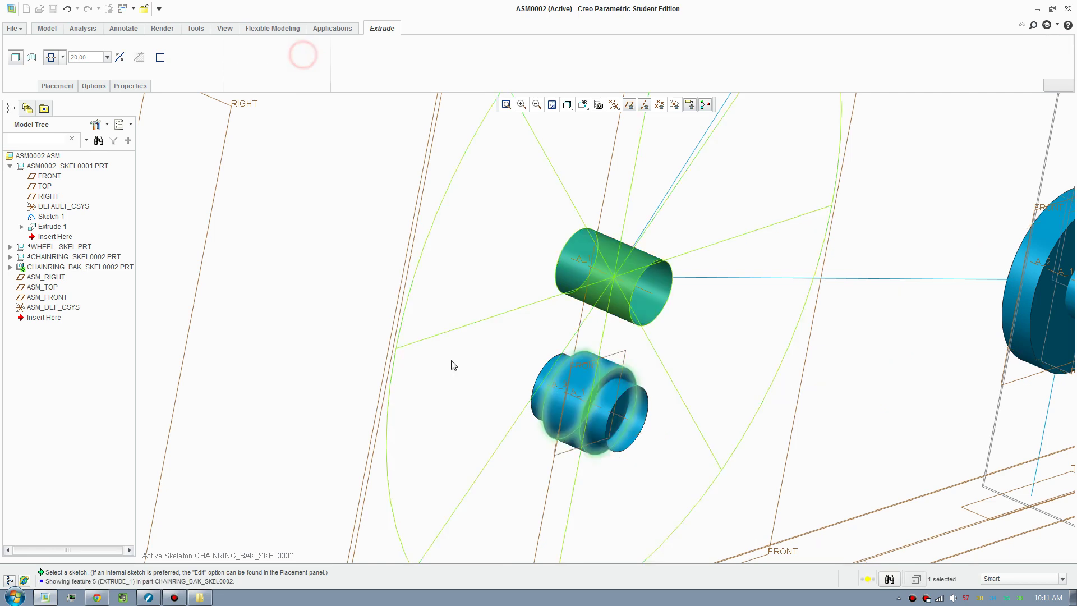
Activate the top-level assembly ASM0002.ASM and bring the rear chainring skeleton into view
{"action": "key", "text": "ctrl+d"}
{"action": "key", "text": "ctrl+a"}
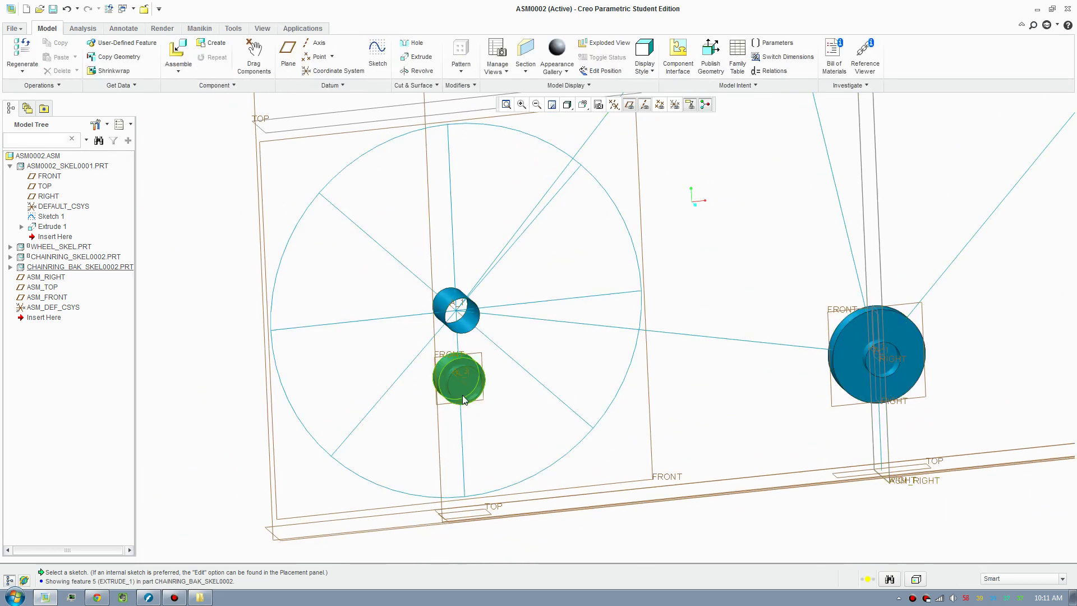
{"action": "middle_click_drag", "start_coordinate": [550, 368], "coordinate": [516, 353]}
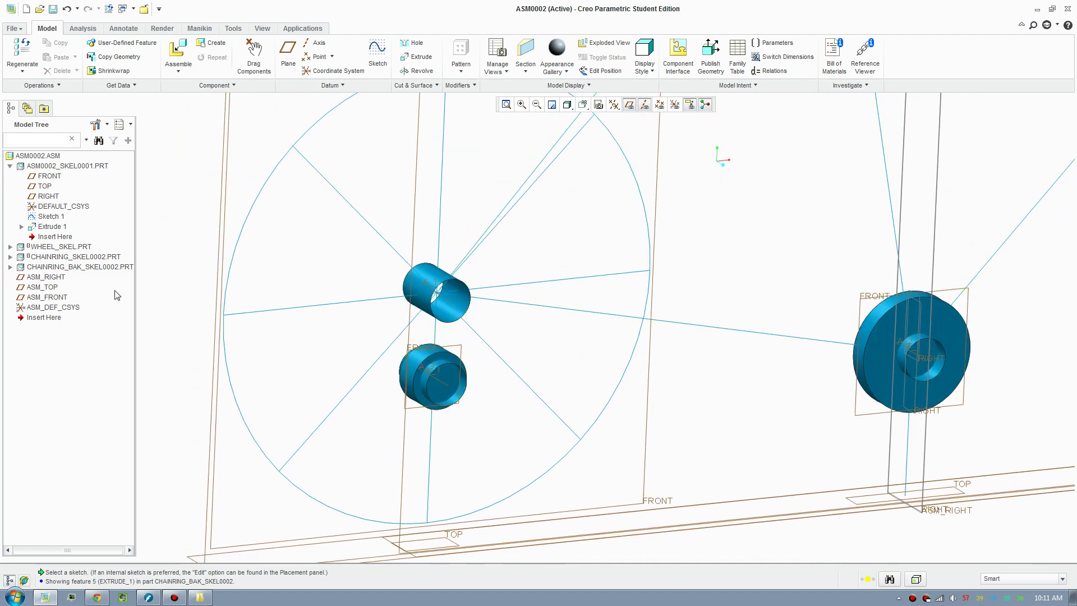
Open the placement definition of WHEEL_SKEL.PRT to examine its Pin connection, and leave it without changes
{"action": "left_click", "coordinate": [70, 268]}
{"action": "scroll", "coordinate": [390, 305], "scroll_direction": "up", "scroll_amount": 2}
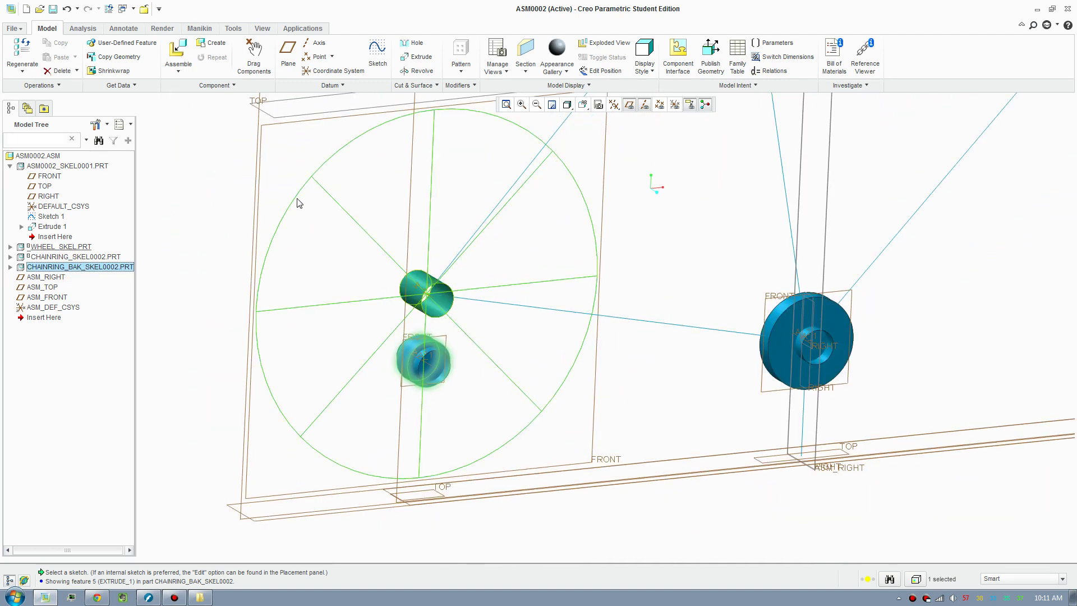
{"action": "left_click", "coordinate": [298, 199]}
{"action": "right_click", "coordinate": [67, 247]}
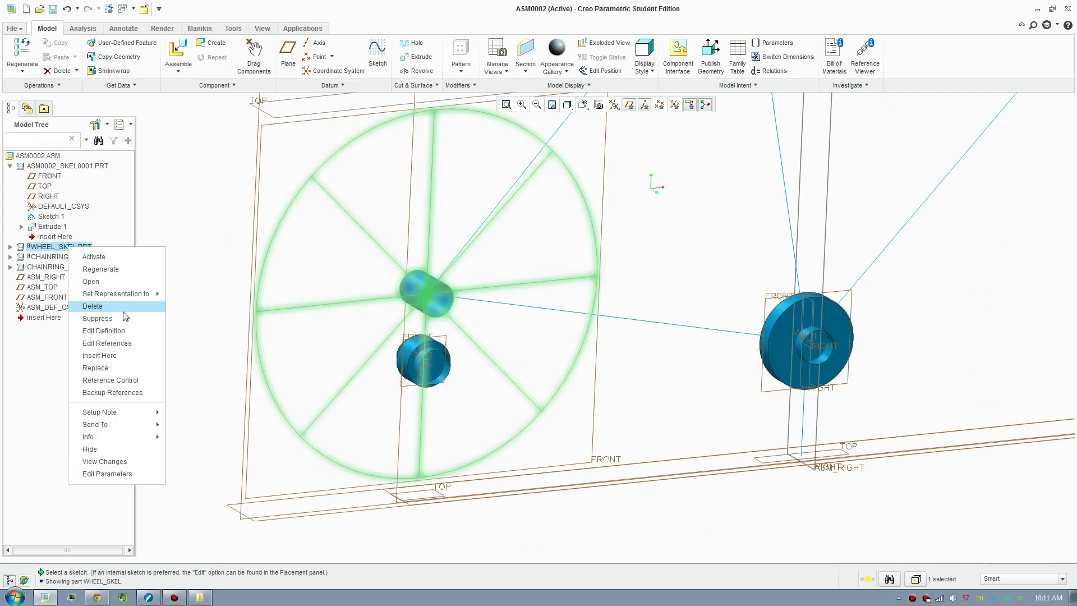
{"action": "left_click", "coordinate": [128, 331]}
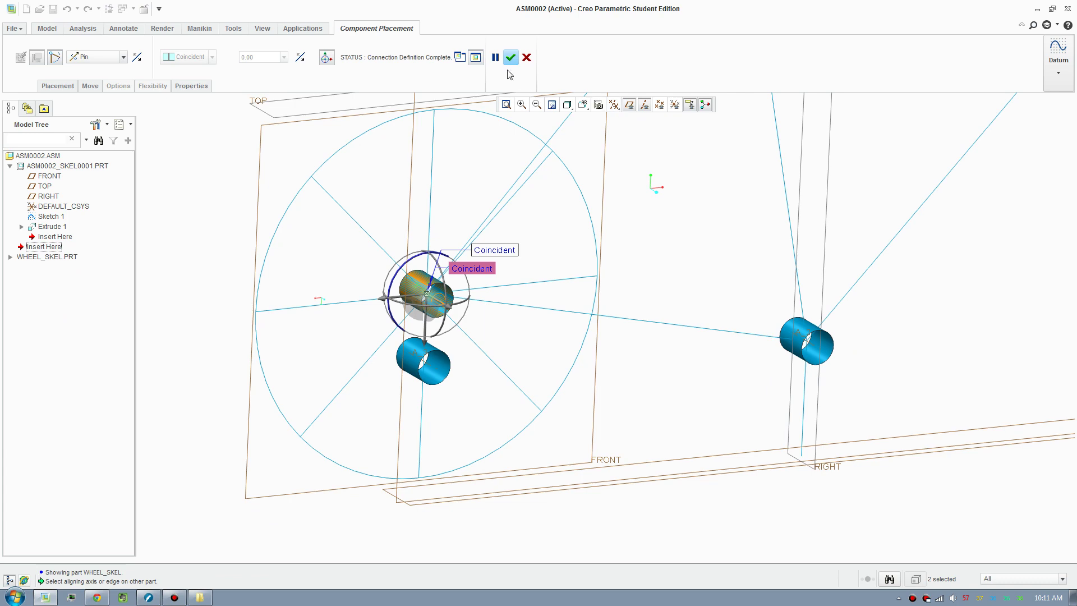
{"action": "left_click", "coordinate": [527, 58]}
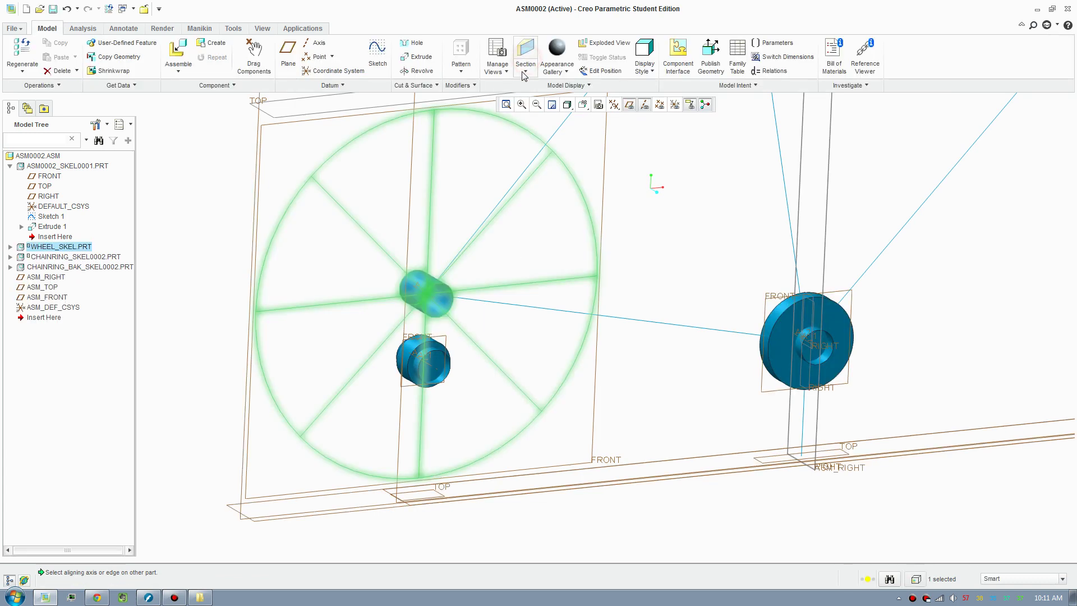
Activate WHEEL_SKEL.PRT within the assembly and start an Extrude feature in it
{"action": "right_click", "coordinate": [68, 247]}
{"action": "left_click", "coordinate": [89, 258]}
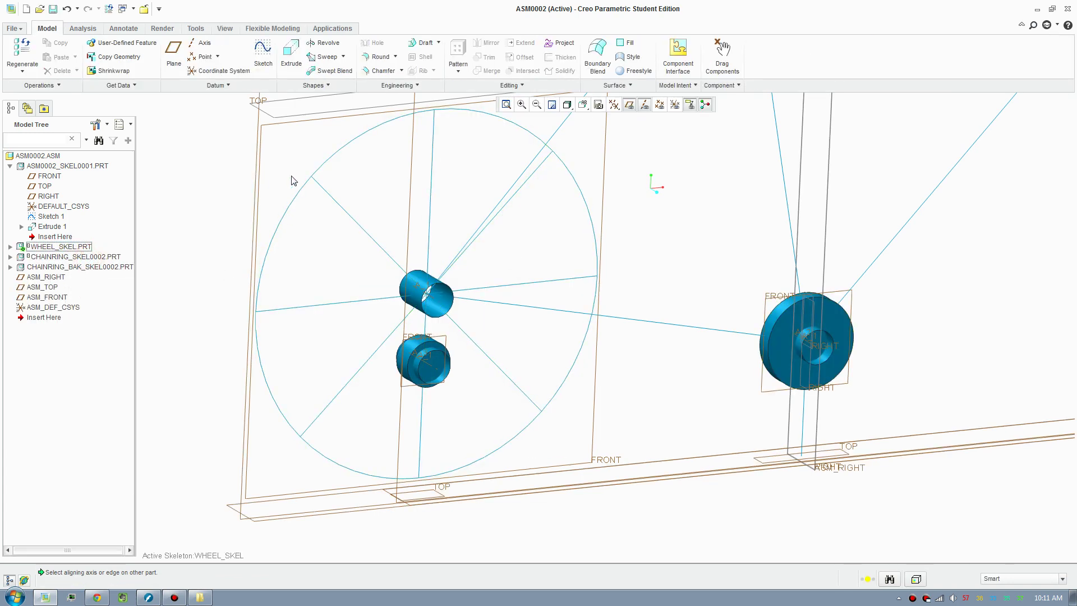
{"action": "left_click", "coordinate": [290, 63]}
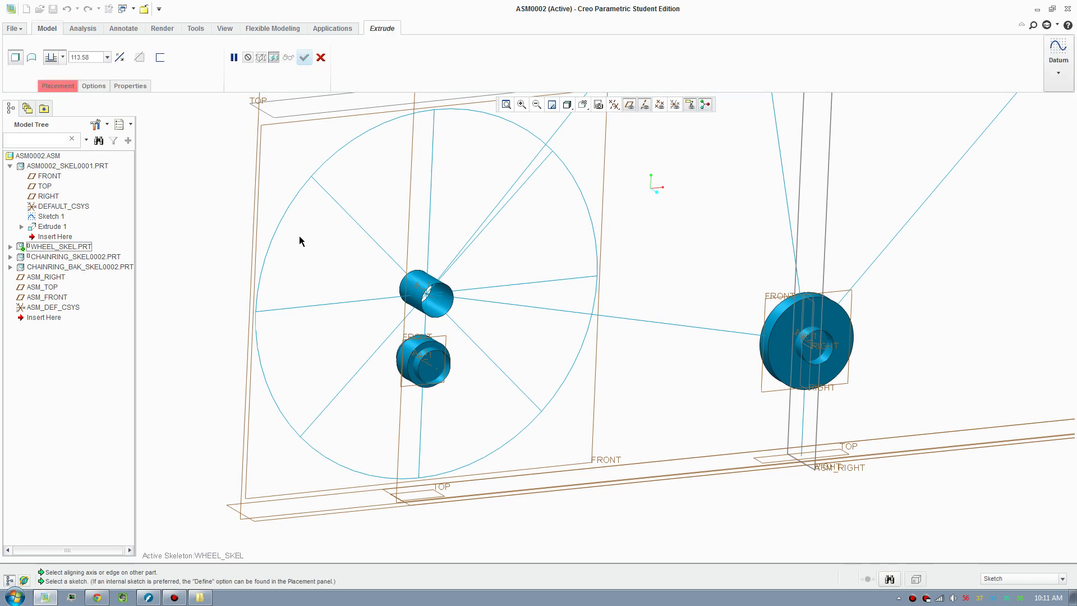
{"action": "scroll", "coordinate": [298, 238], "scroll_direction": "up", "scroll_amount": 3}
{"action": "scroll", "coordinate": [290, 185], "scroll_direction": "down", "scroll_amount": 3}
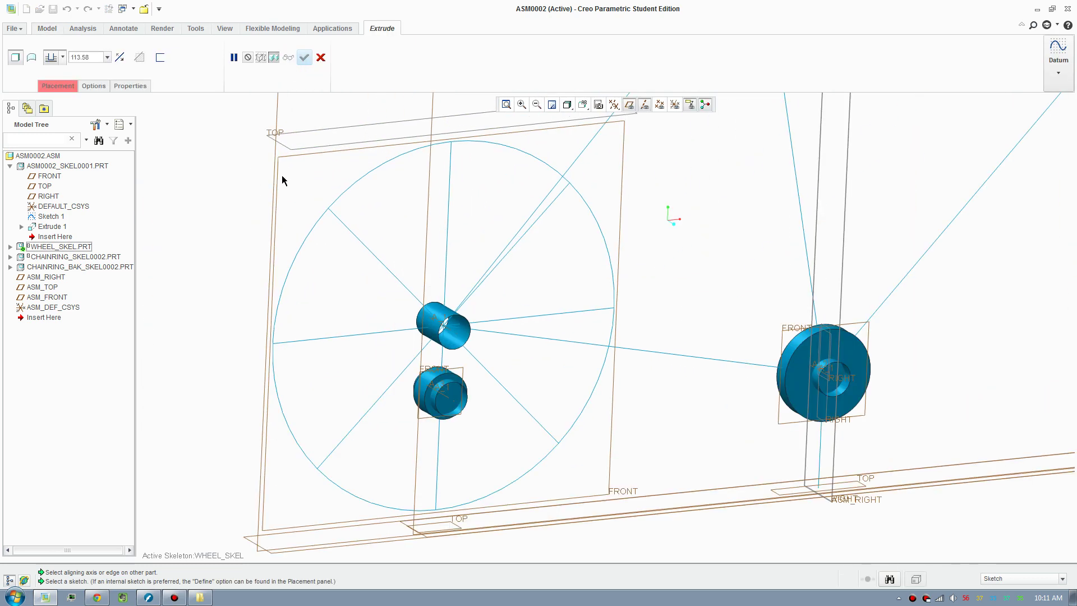
{"action": "left_click", "coordinate": [280, 174]}
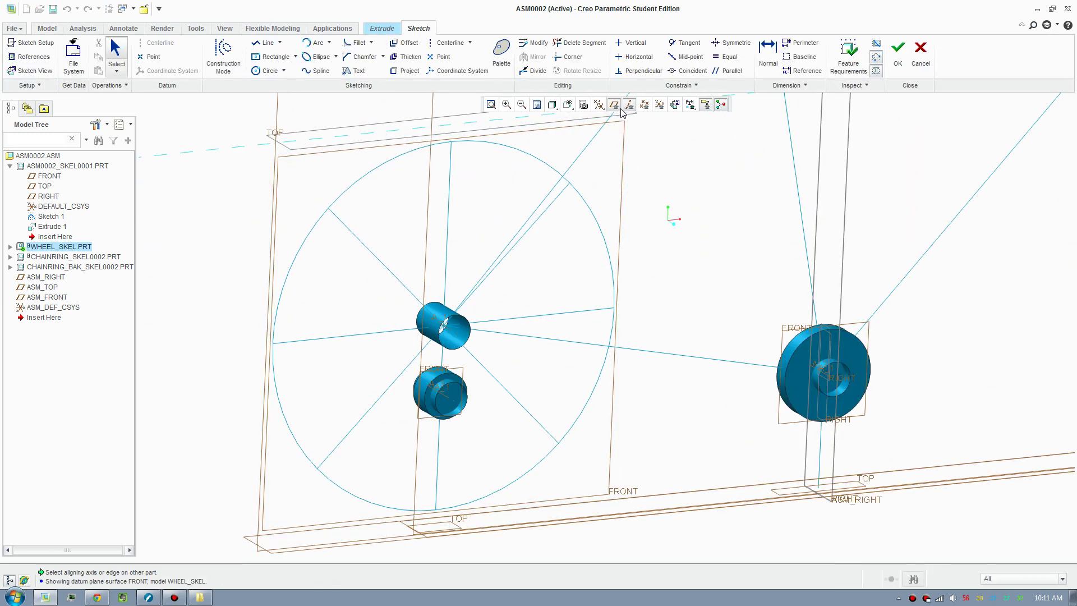
{"action": "left_click", "coordinate": [659, 104]}
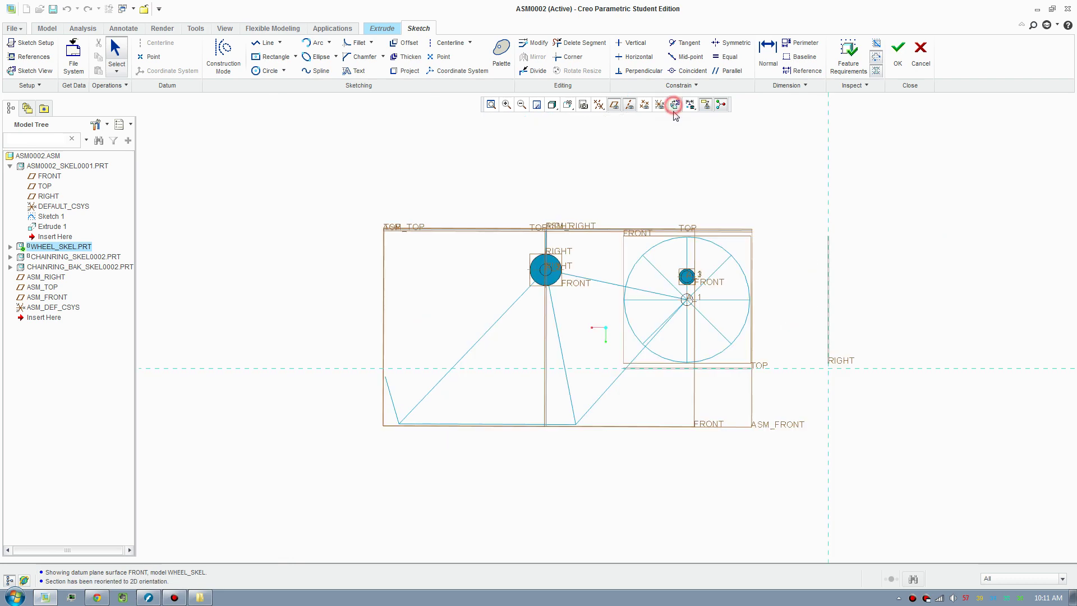
{"action": "left_click", "coordinate": [916, 73]}
{"action": "left_click", "coordinate": [512, 311]}
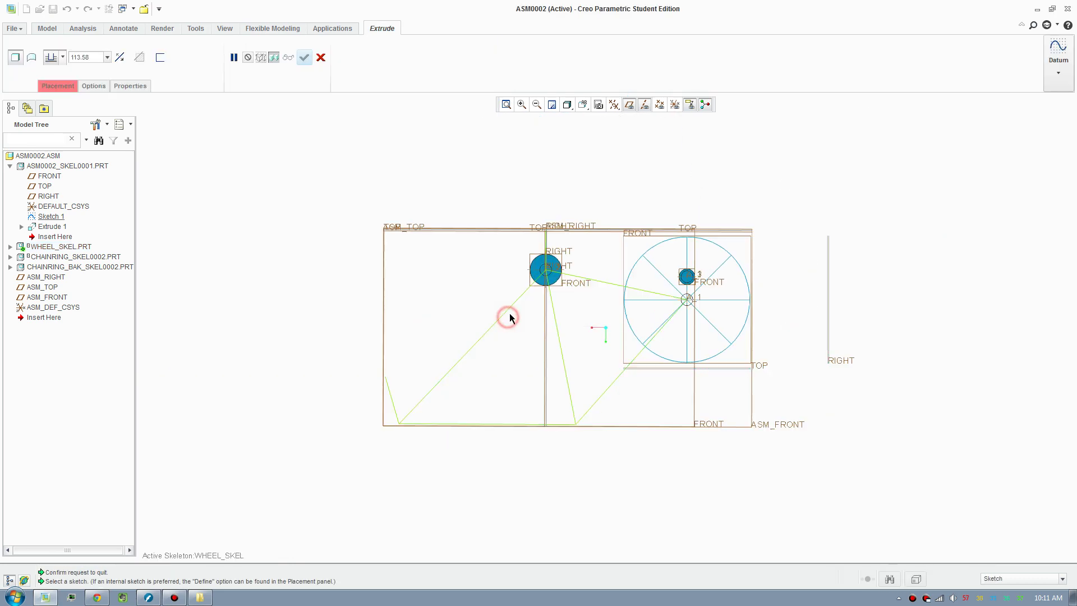
{"action": "left_click", "coordinate": [603, 308]}
{"action": "middle_click_drag", "start_coordinate": [606, 307], "coordinate": [636, 327]}
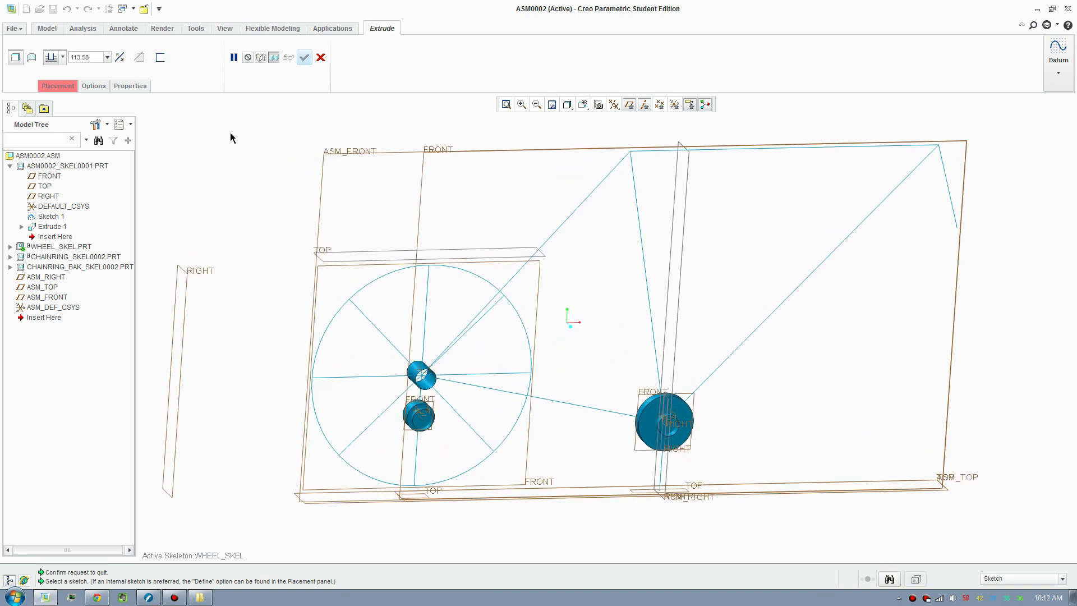
Start the extrude's section sketch on the FRONT plane of WHEEL_SKEL.PRT and orient the view normal to it
{"action": "left_click", "coordinate": [10, 247]}
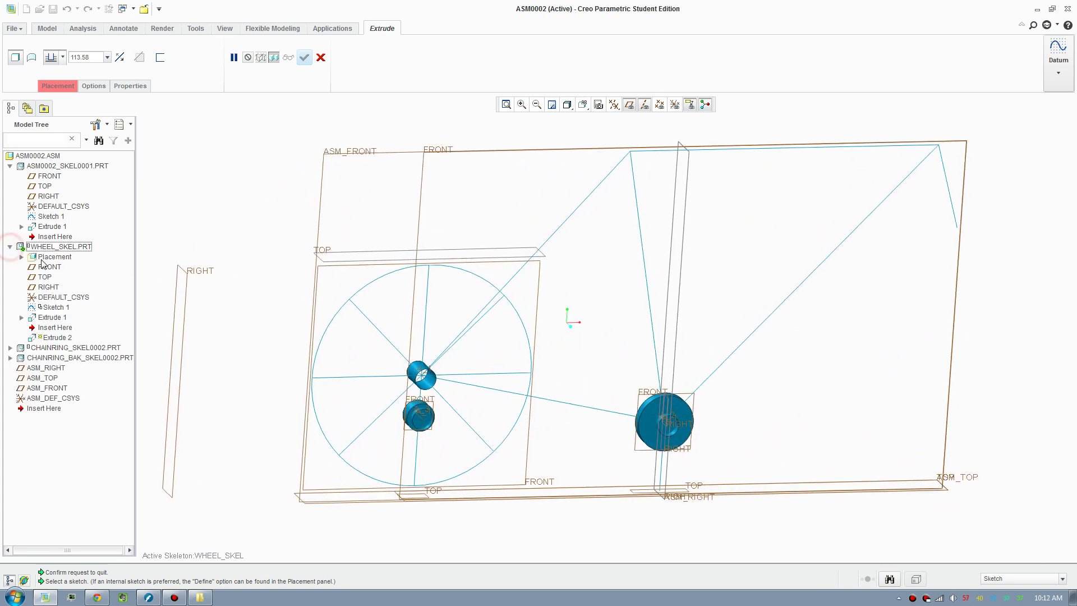
{"action": "left_click", "coordinate": [50, 266]}
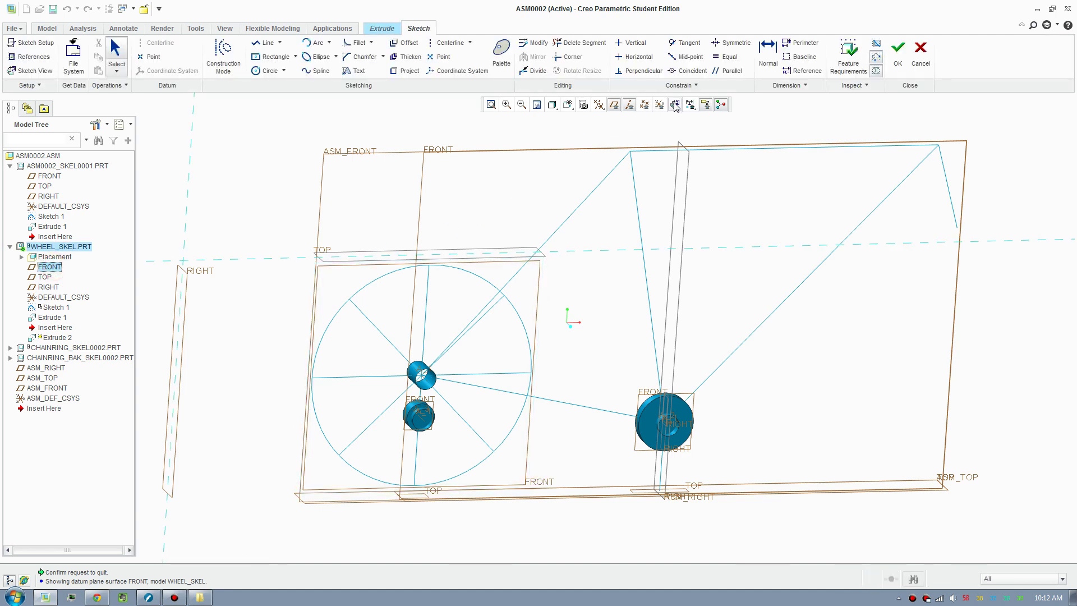
{"action": "left_click", "coordinate": [675, 104]}
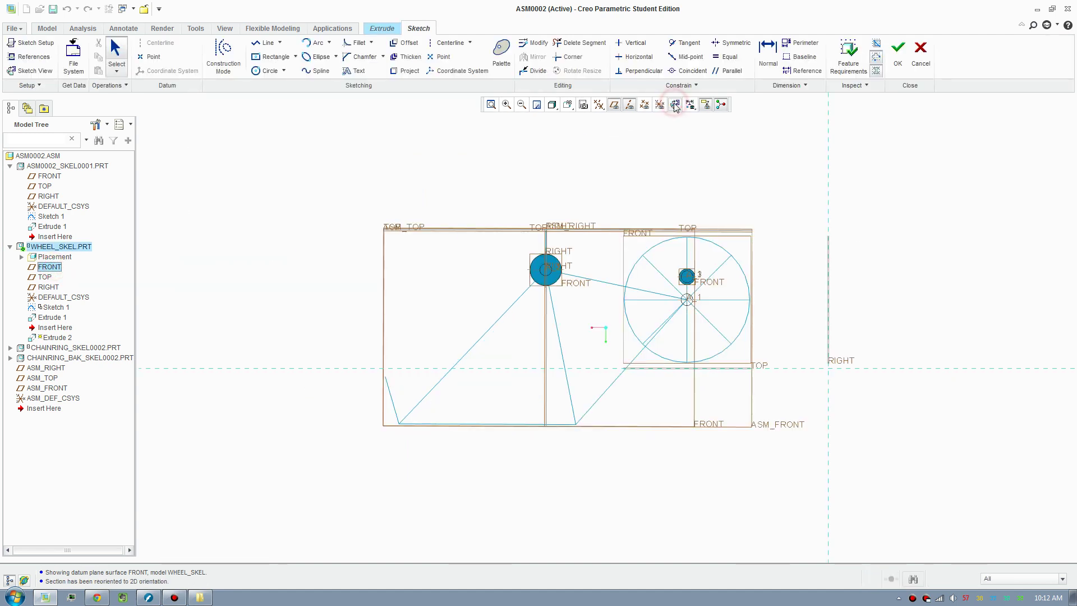
Reorient the sketch so that the wheel skeleton's TOP plane reference faces Bottom
{"action": "left_click", "coordinate": [40, 85]}
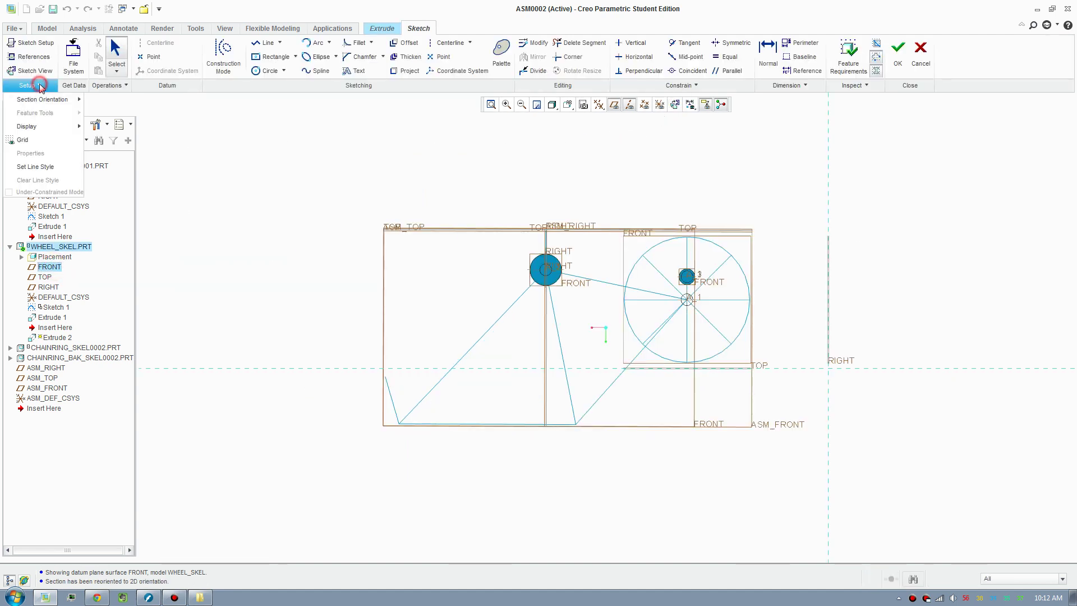
{"action": "left_click", "coordinate": [34, 44]}
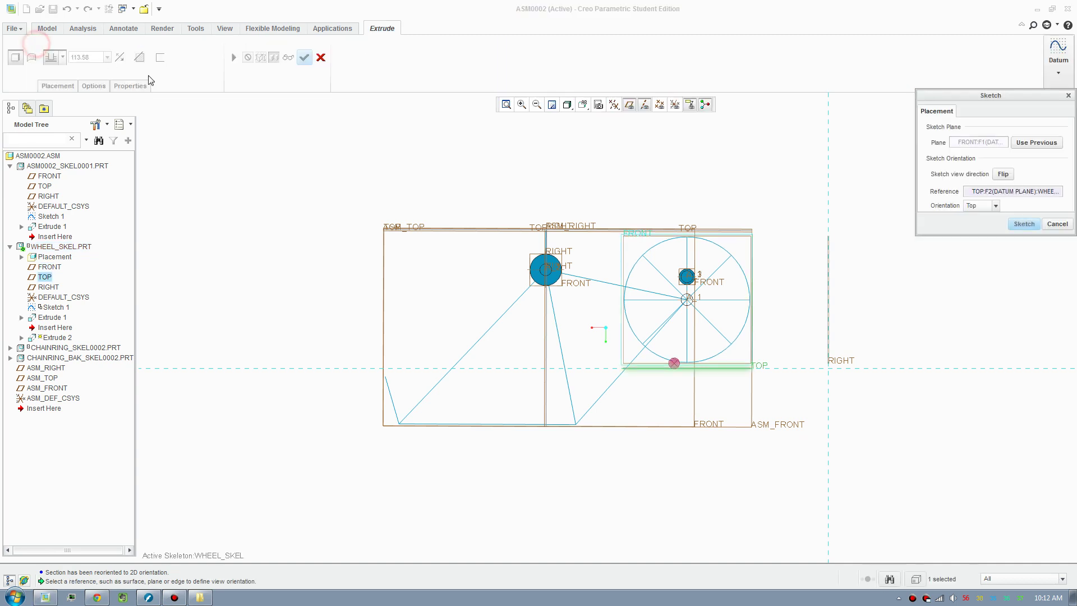
{"action": "left_click", "coordinate": [1003, 174]}
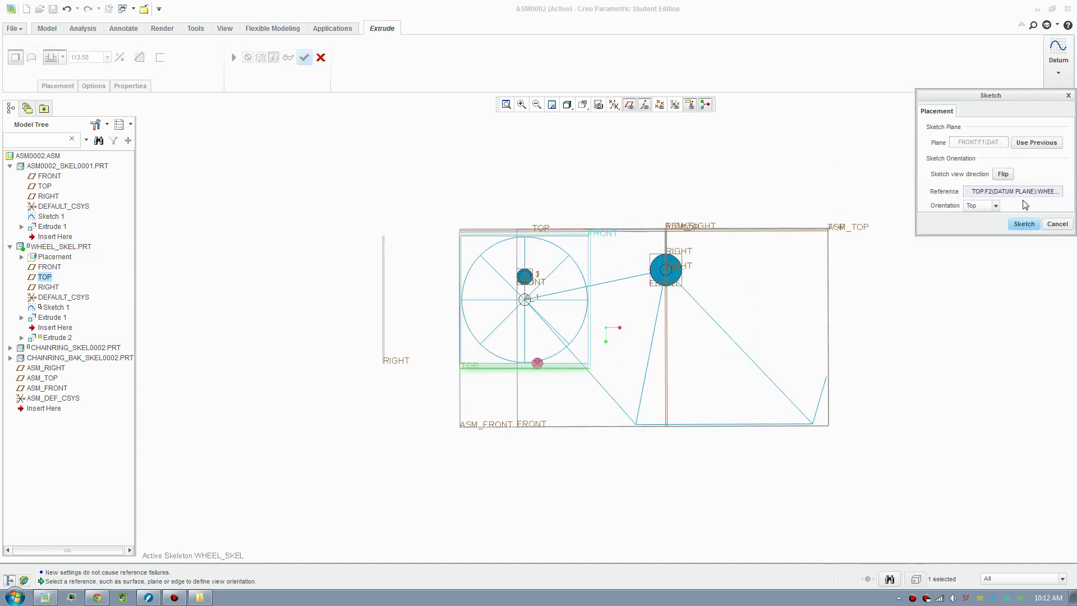
{"action": "left_click", "coordinate": [988, 206]}
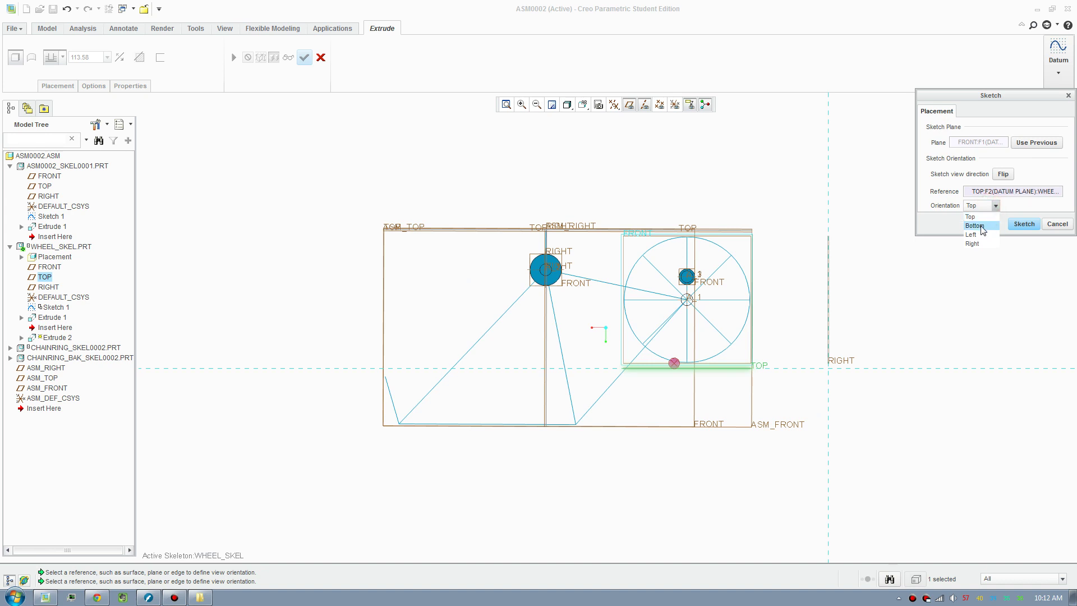
{"action": "left_click", "coordinate": [975, 225]}
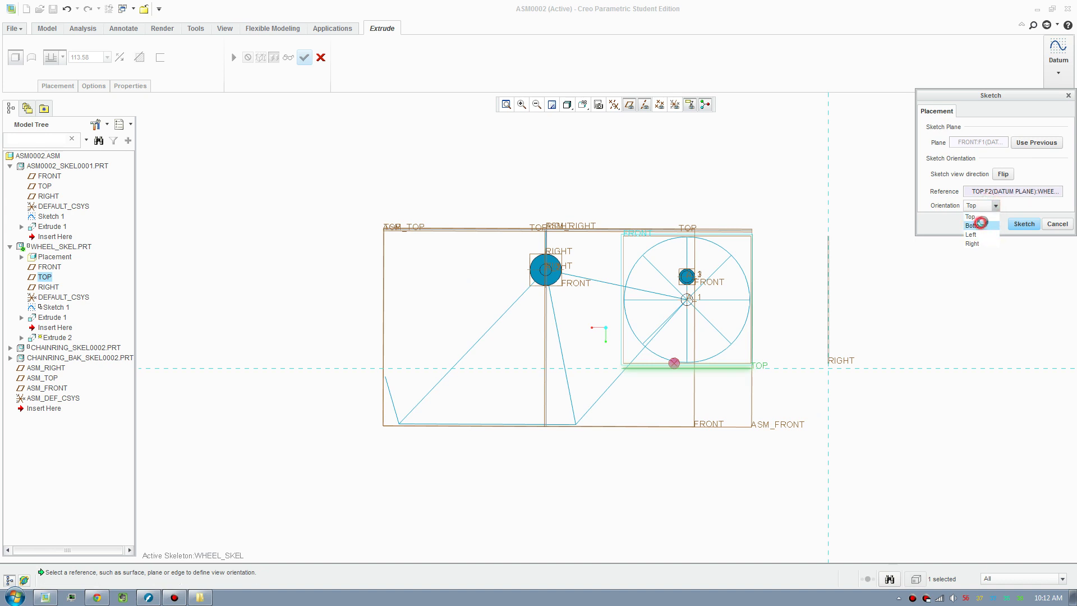
{"action": "left_click", "coordinate": [1023, 224]}
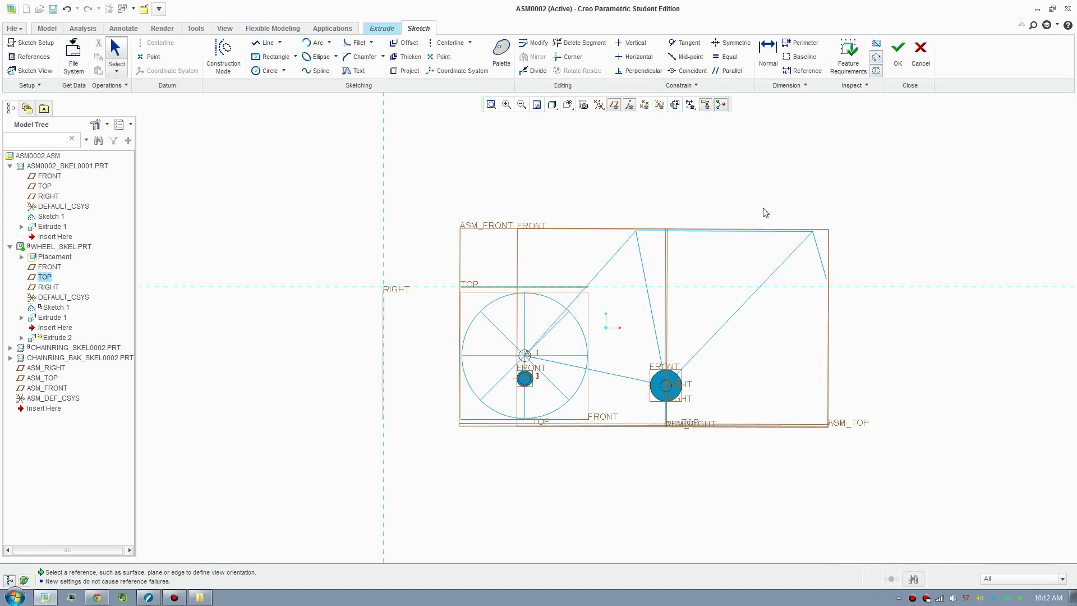
Sketch a circle about 50 in diameter centred on the wheel hub's axis
{"action": "left_click", "coordinate": [674, 105]}
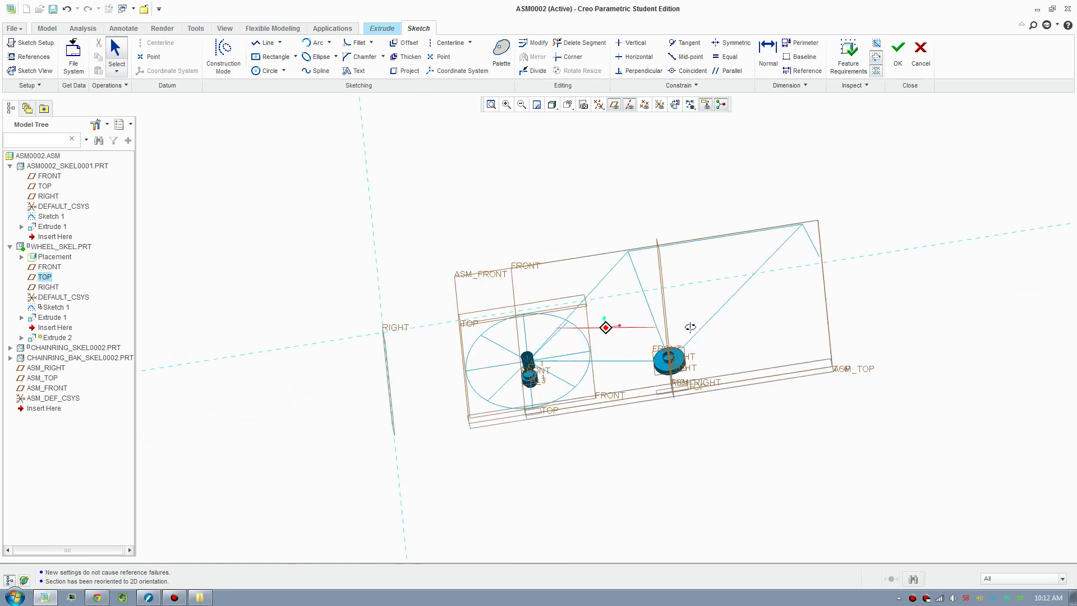
{"action": "scroll", "coordinate": [684, 323], "scroll_direction": "down", "scroll_amount": 6}
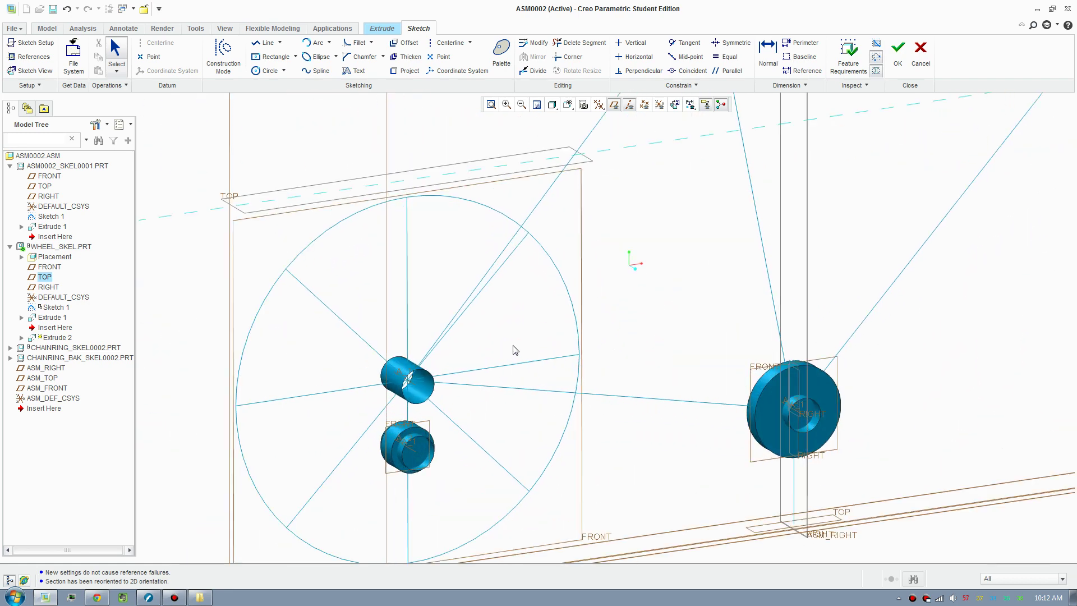
{"action": "scroll", "coordinate": [515, 350], "scroll_direction": "up", "scroll_amount": 2}
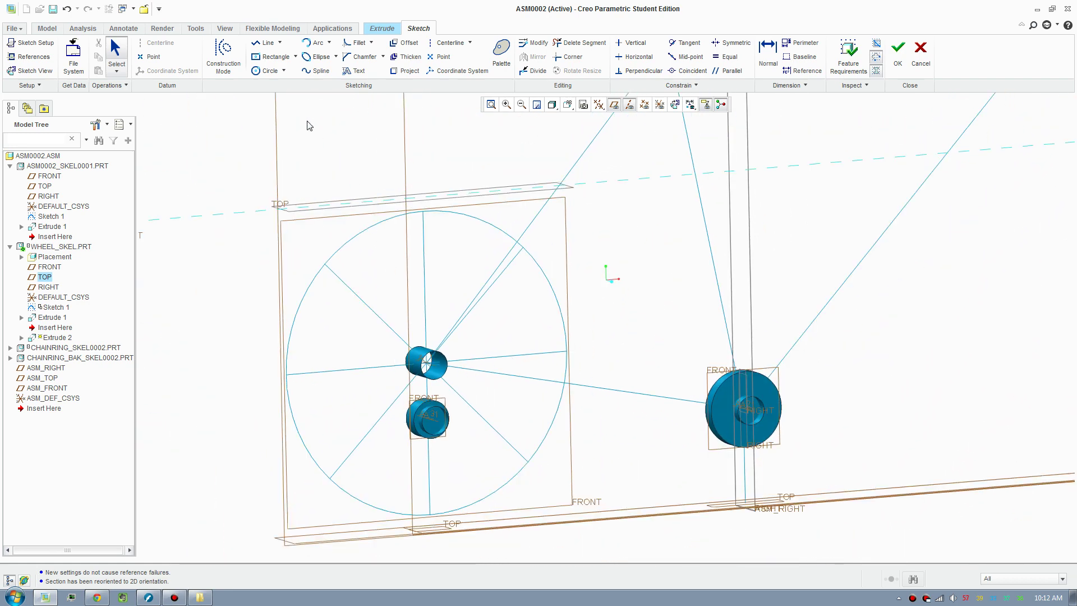
{"action": "left_click", "coordinate": [259, 73]}
{"action": "scroll", "coordinate": [423, 372], "scroll_direction": "down", "scroll_amount": 6}
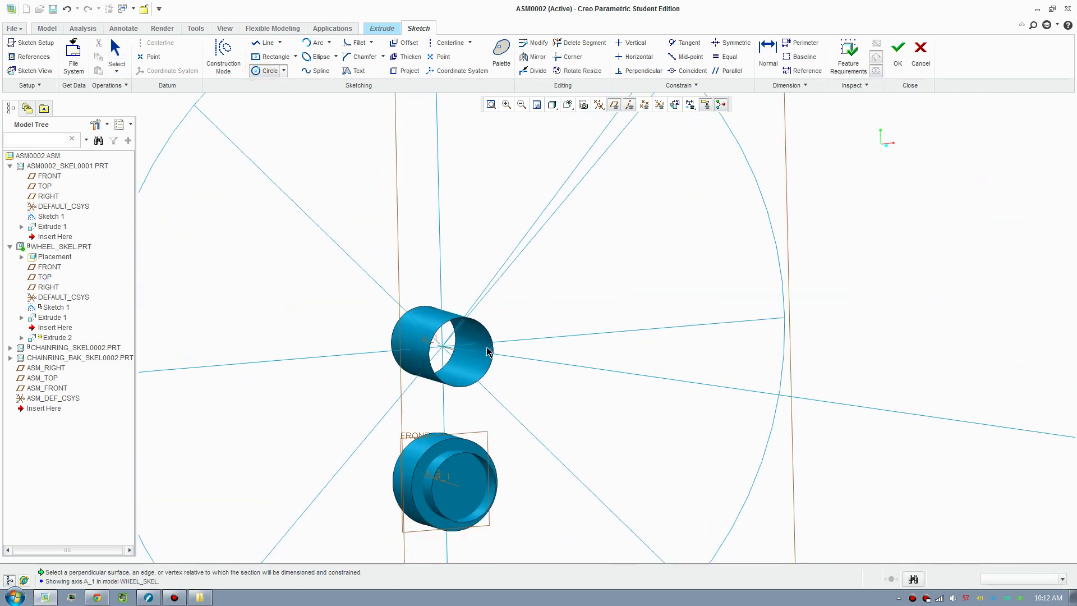
{"action": "left_click", "coordinate": [410, 331]}
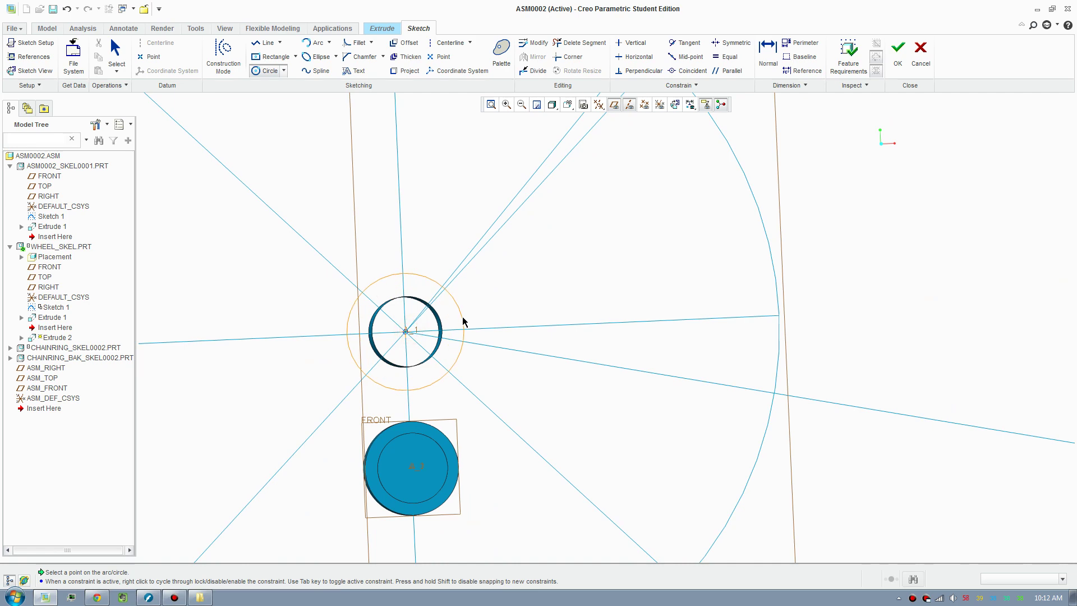
{"action": "left_click", "coordinate": [464, 317]}
{"action": "scroll", "coordinate": [493, 306], "scroll_direction": "up", "scroll_amount": 1}
{"action": "middle_click", "coordinate": [494, 306]}
Set the hub circle's diameter to 40 and finish the sketch
{"action": "double_click", "coordinate": [346, 282]}
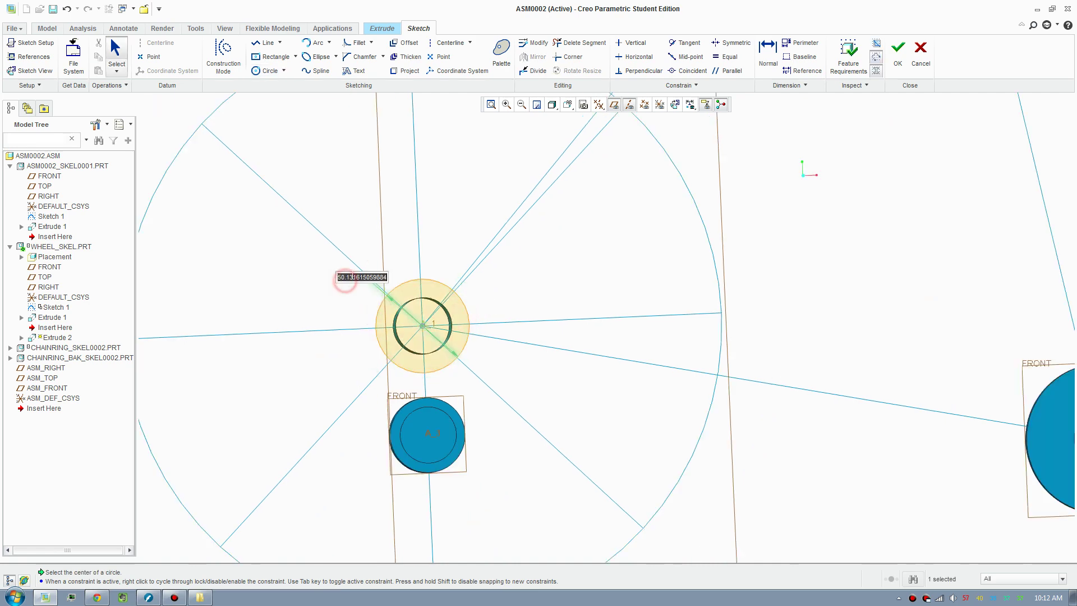
{"action": "type", "text": "40"}
{"action": "key", "text": "Return"}
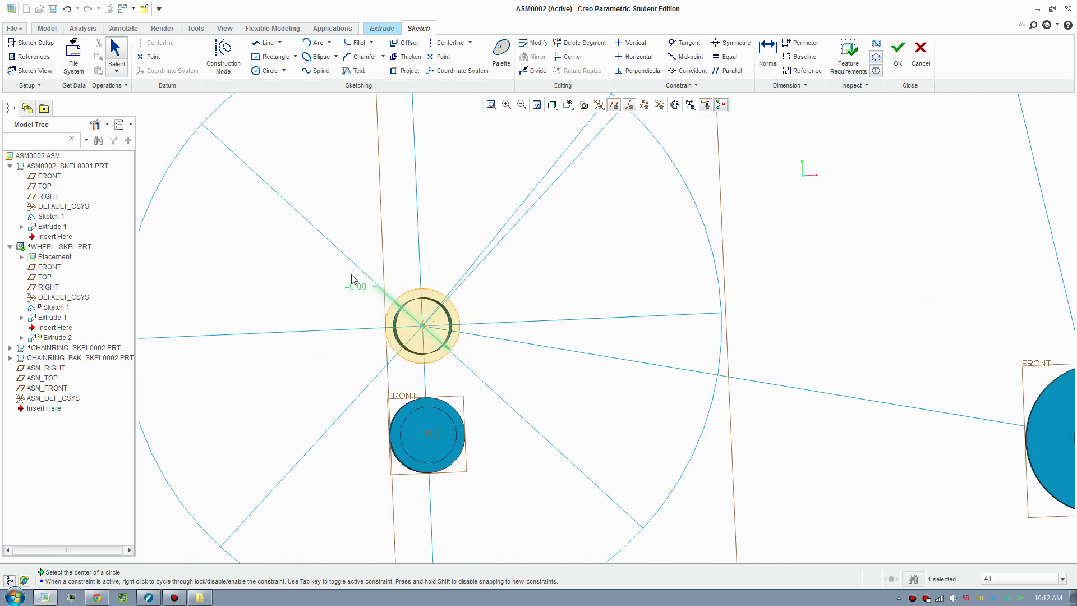
{"action": "left_click", "coordinate": [898, 53]}
Extrude the hub circle symmetrically with a depth of 20 and accept the feature
{"action": "middle_click_drag", "start_coordinate": [552, 353], "coordinate": [553, 390]}
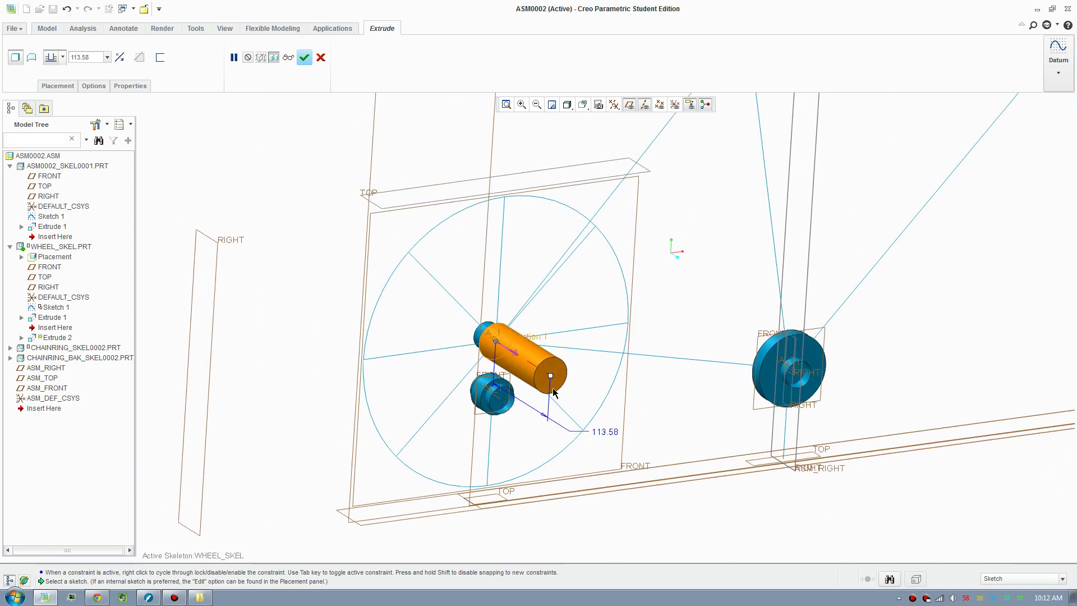
{"action": "right_click", "coordinate": [551, 378]}
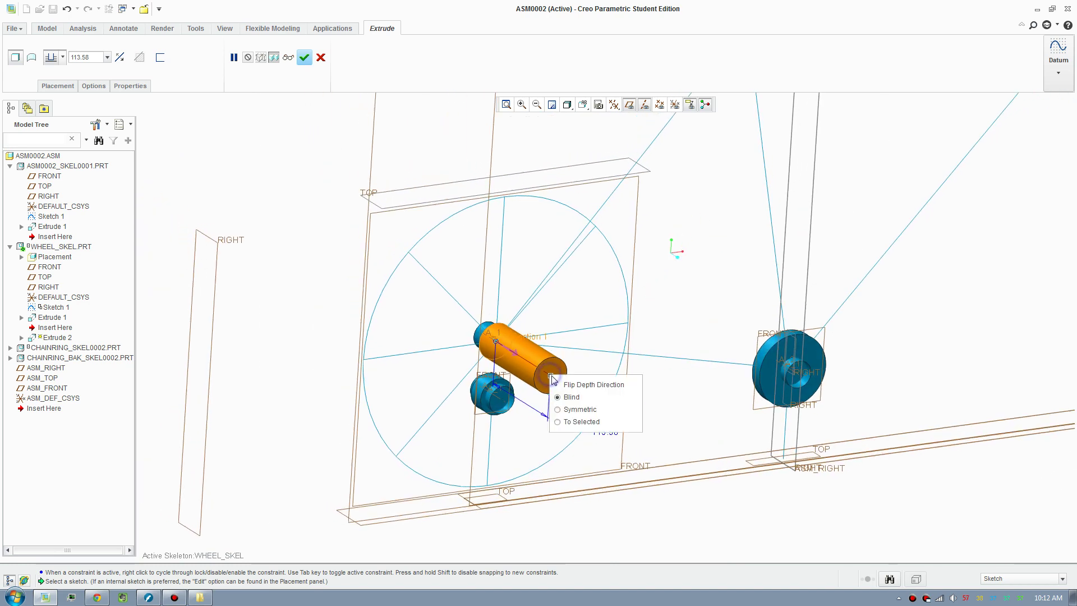
{"action": "left_click", "coordinate": [569, 409]}
{"action": "scroll", "coordinate": [521, 380], "scroll_direction": "down", "scroll_amount": 3}
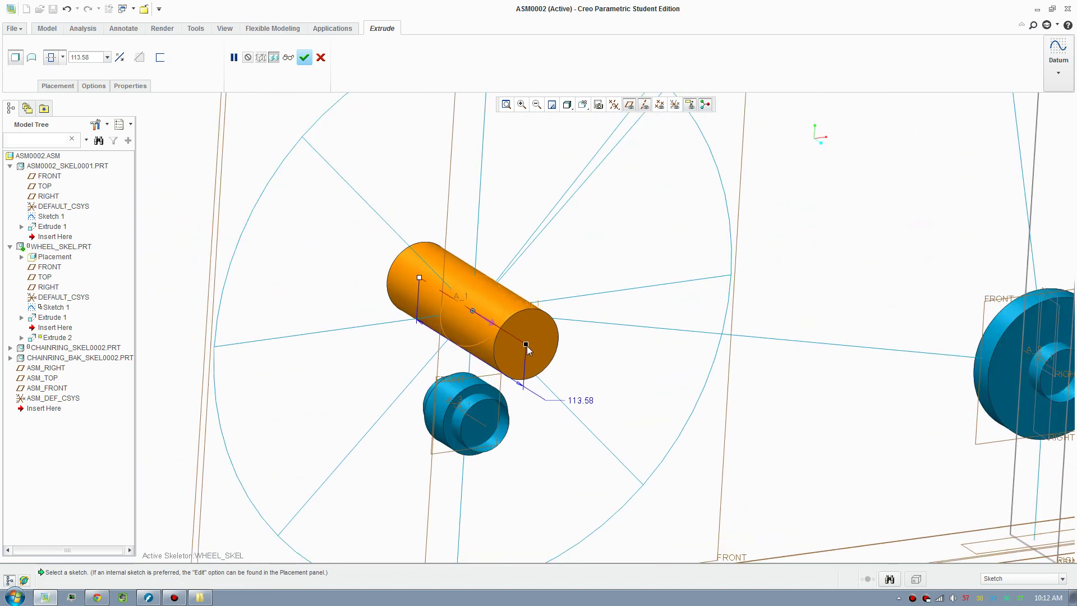
{"action": "left_click_drag", "start_coordinate": [527, 345], "coordinate": [533, 375]}
{"action": "double_click", "coordinate": [533, 373]}
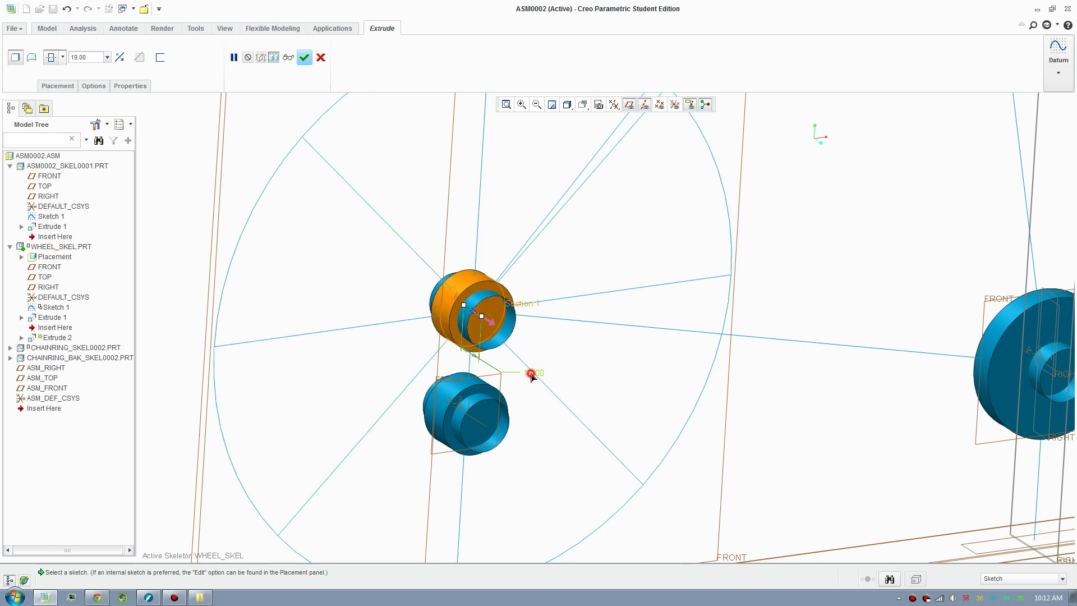
{"action": "key", "text": "Return"}
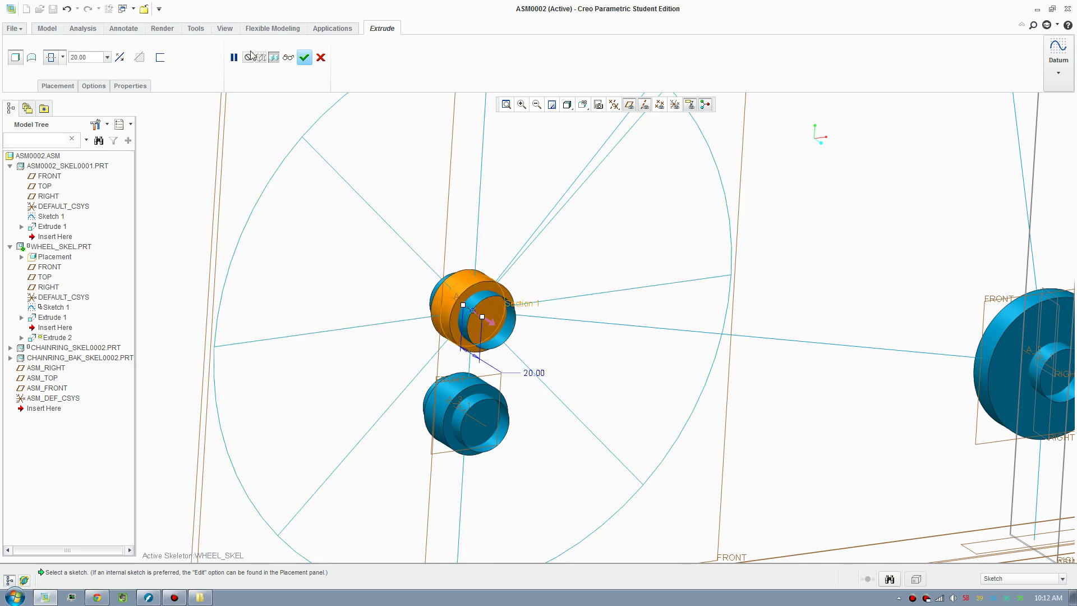
{"action": "left_click", "coordinate": [304, 58]}
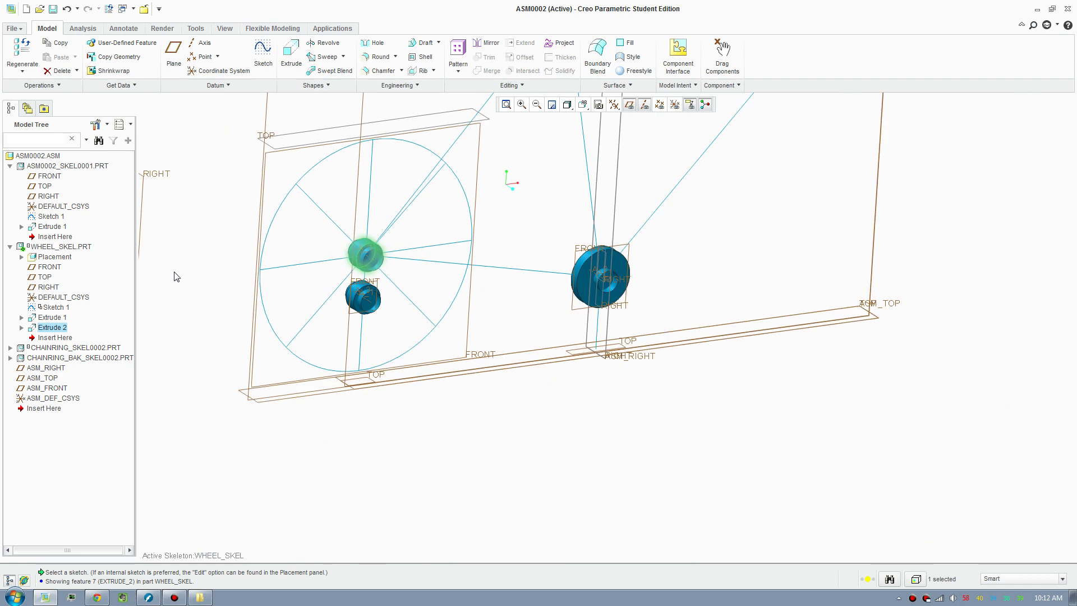
Activate the top-level assembly ASM0002.ASM and enter the Mechanism application
{"action": "left_click", "coordinate": [507, 464]}
{"action": "middle_click_drag", "start_coordinate": [507, 464], "coordinate": [606, 397]}
{"action": "scroll", "coordinate": [530, 455], "scroll_direction": "down", "scroll_amount": 3}
{"action": "scroll", "coordinate": [607, 399], "scroll_direction": "up", "scroll_amount": 2}
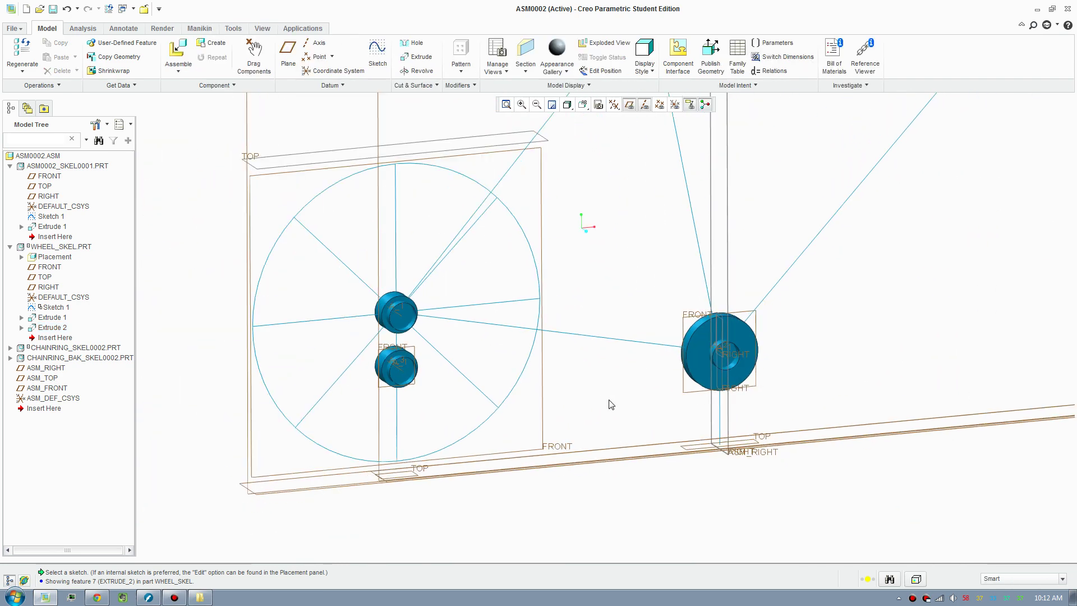
{"action": "scroll", "coordinate": [650, 449], "scroll_direction": "up", "scroll_amount": 1}
{"action": "scroll", "coordinate": [589, 274], "scroll_direction": "down", "scroll_amount": 2}
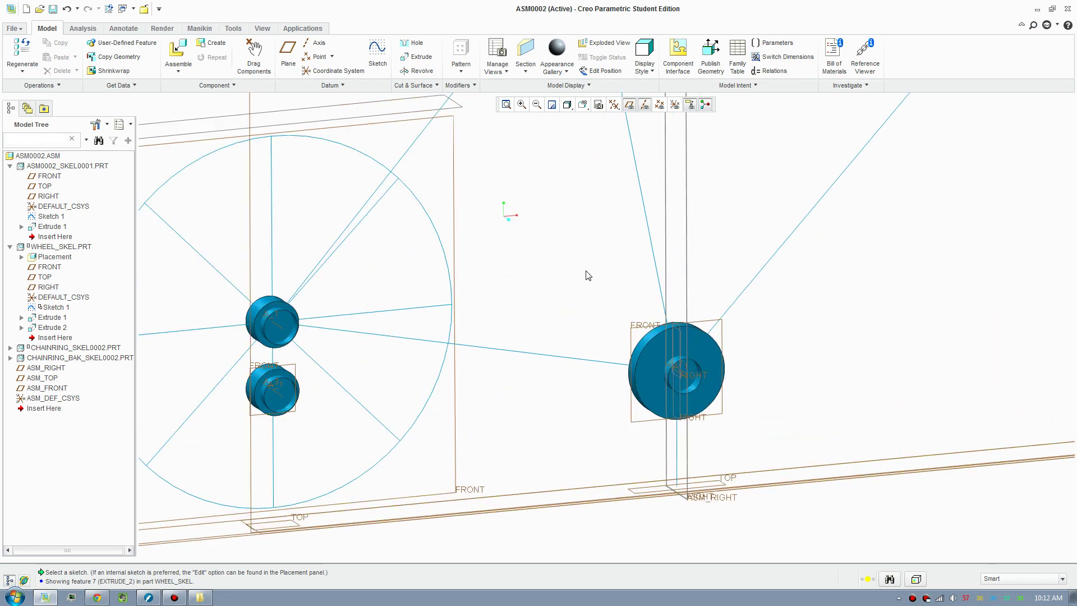
{"action": "left_click", "coordinate": [302, 28]}
{"action": "left_click", "coordinate": [166, 54]}
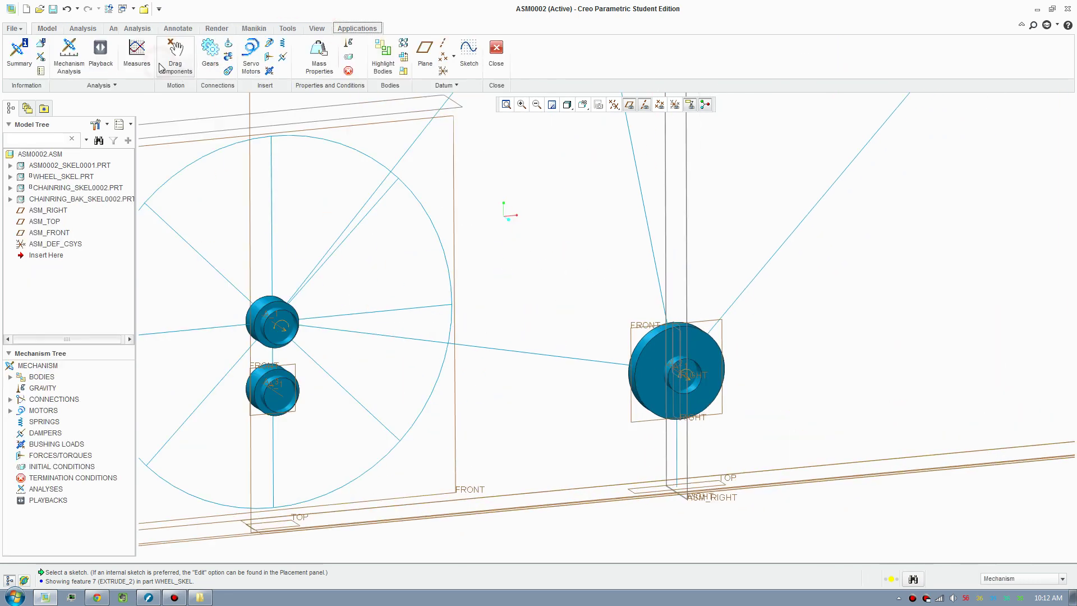
Try routing a belt around the cylindrical surfaces of the front chainring and the wheel hub
{"action": "left_click", "coordinate": [227, 71]}
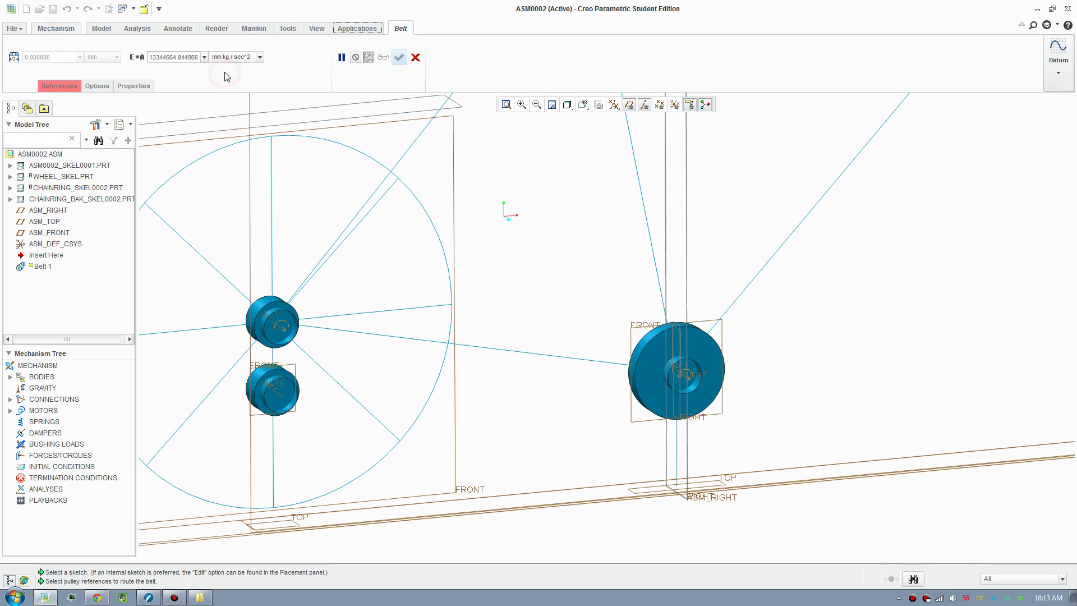
{"action": "scroll", "coordinate": [654, 357], "scroll_direction": "down", "scroll_amount": 3}
{"action": "left_click", "coordinate": [645, 353]}
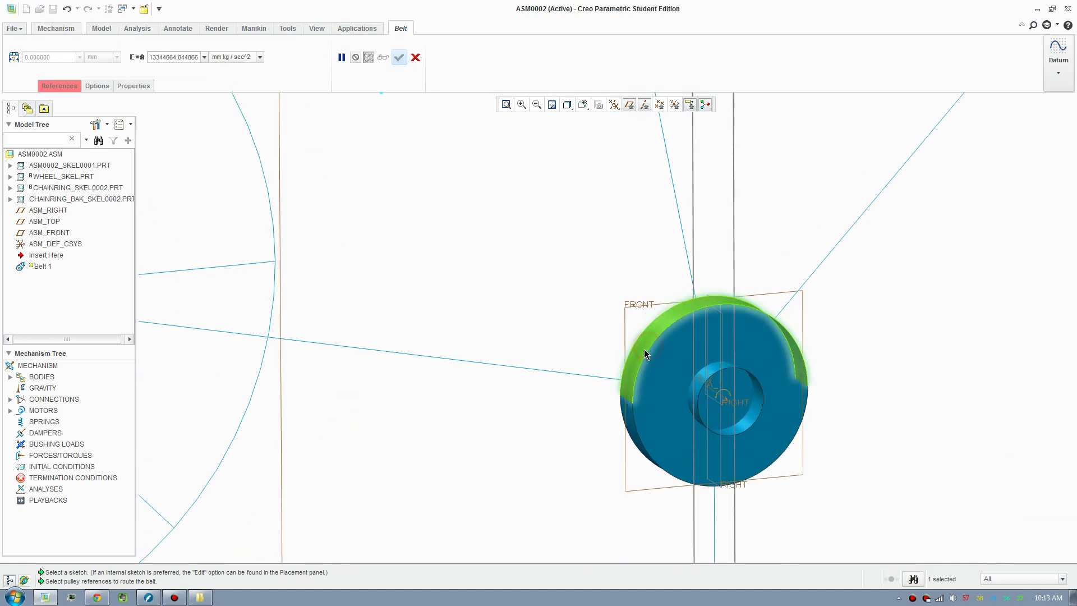
{"action": "scroll", "coordinate": [201, 303], "scroll_direction": "up", "scroll_amount": 5}
{"action": "middle_click_drag", "start_coordinate": [202, 303], "coordinate": [298, 325]}
{"action": "scroll", "coordinate": [297, 326], "scroll_direction": "down", "scroll_amount": 2}
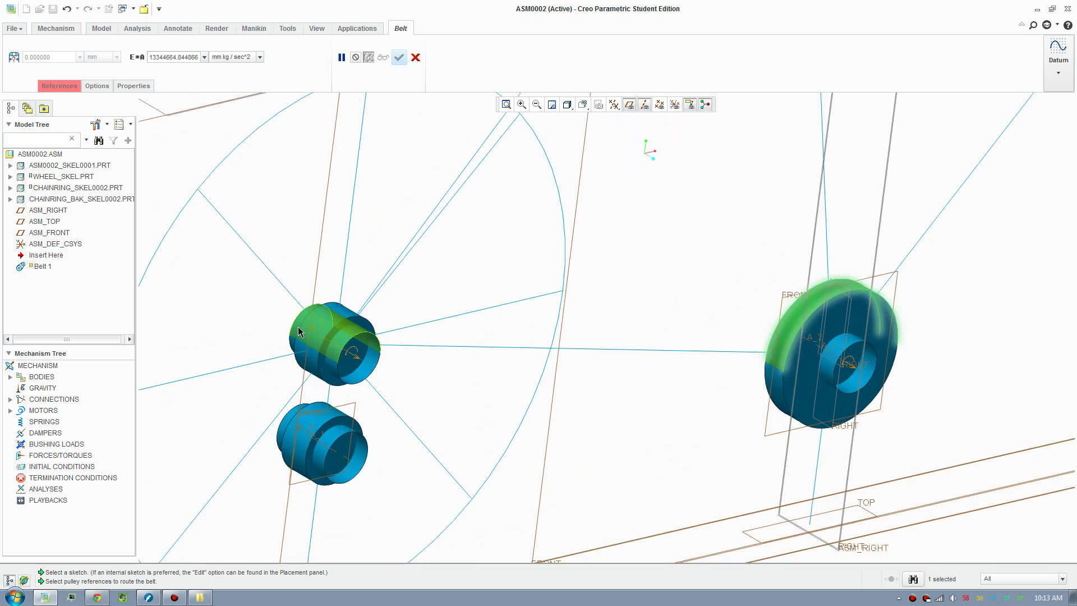
{"action": "left_click", "coordinate": [329, 328]}
{"action": "middle_click_drag", "start_coordinate": [564, 385], "coordinate": [533, 333]}
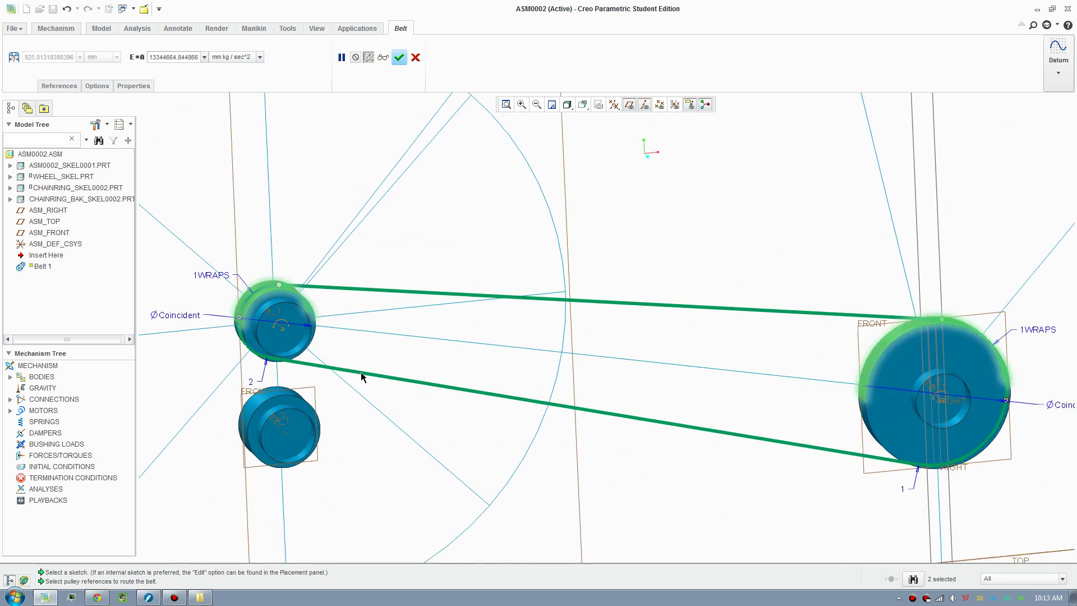
{"action": "scroll", "coordinate": [354, 371], "scroll_direction": "down", "scroll_amount": 2}
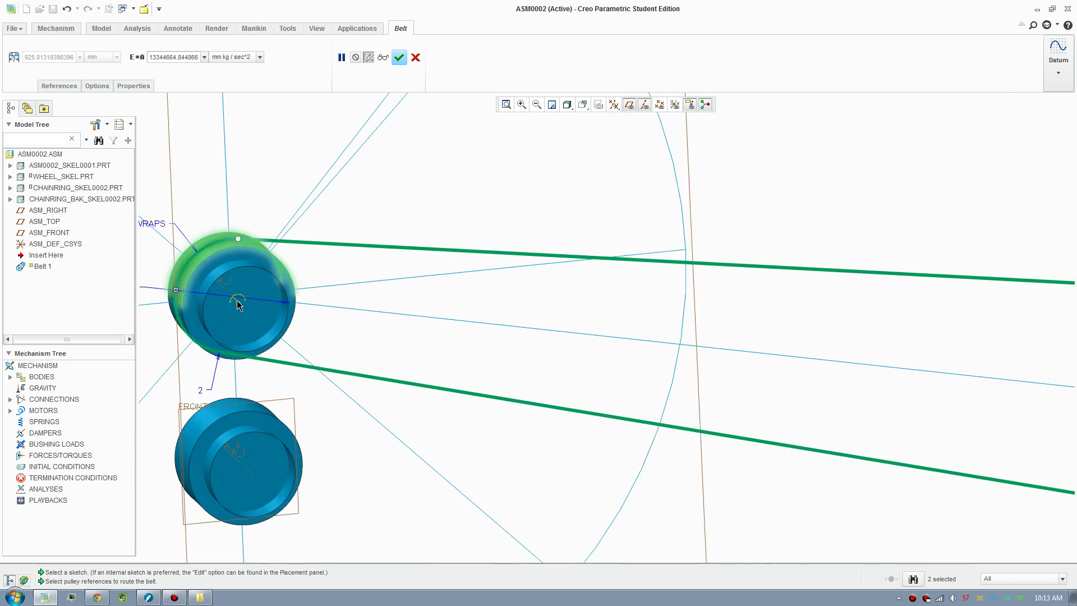
{"action": "scroll", "coordinate": [240, 306], "scroll_direction": "up", "scroll_amount": 3}
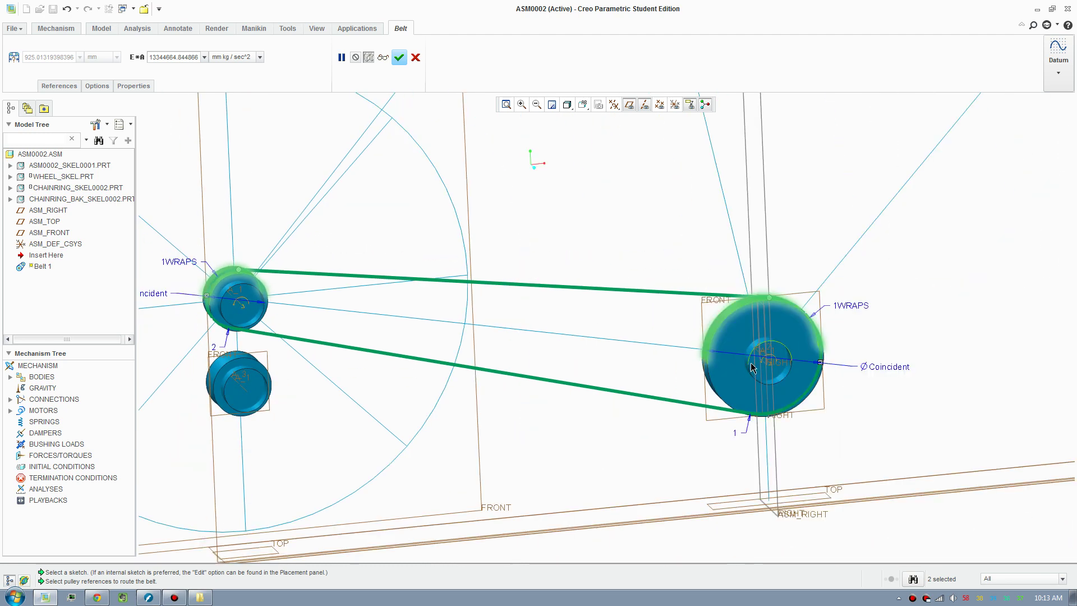
{"action": "scroll", "coordinate": [260, 359], "scroll_direction": "down", "scroll_amount": 4}
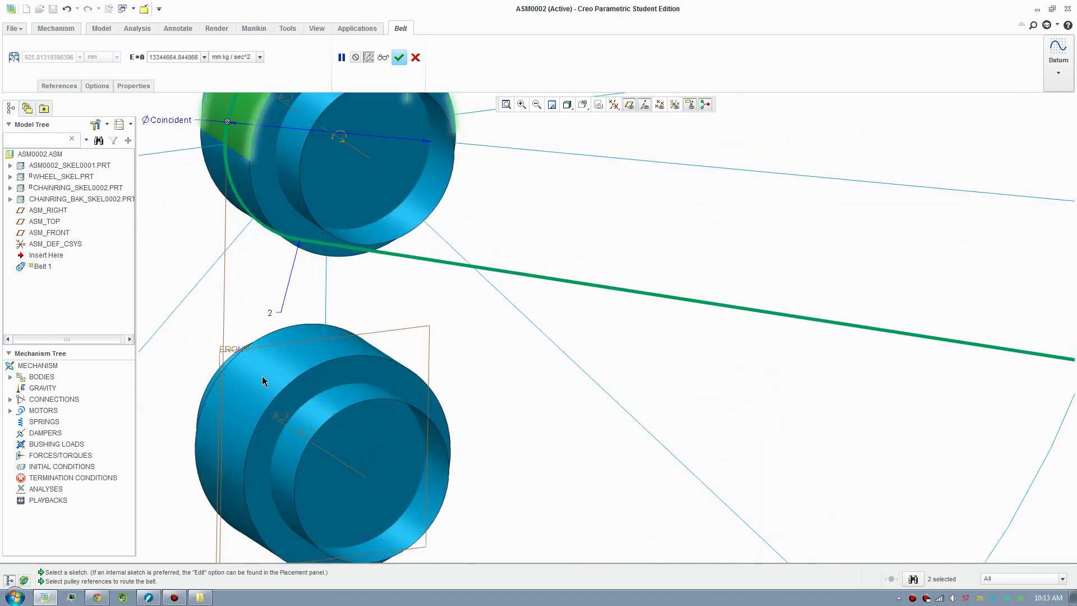
{"action": "scroll", "coordinate": [268, 383], "scroll_direction": "up", "scroll_amount": 3}
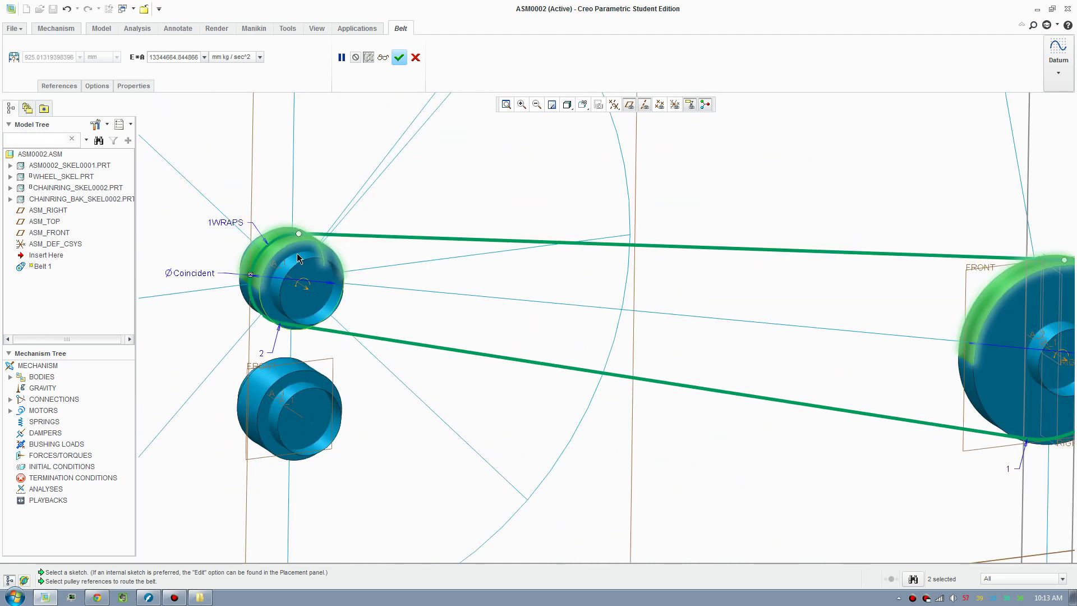
Discard the belt definition and leave the Mechanism application
{"action": "left_click", "coordinate": [415, 58]}
{"action": "left_click", "coordinate": [513, 313]}
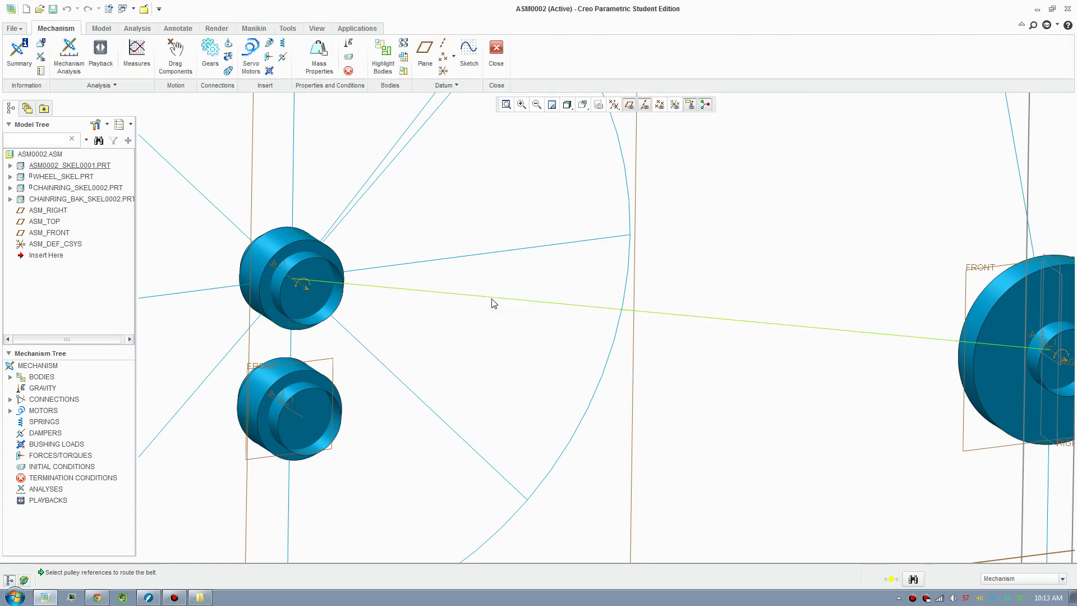
{"action": "left_click", "coordinate": [496, 51]}
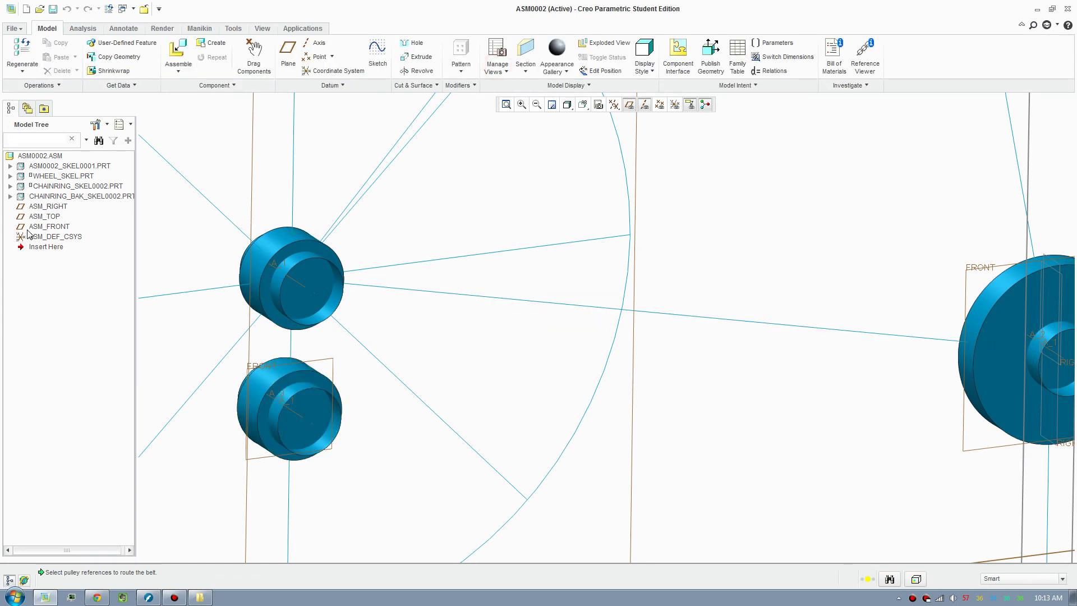
Activate the rear chainring skeleton CHAINRING_BAK_SKEL0002.PRT and switch back to the top-level assembly ASM0002.ASM
{"action": "left_click", "coordinate": [61, 196]}
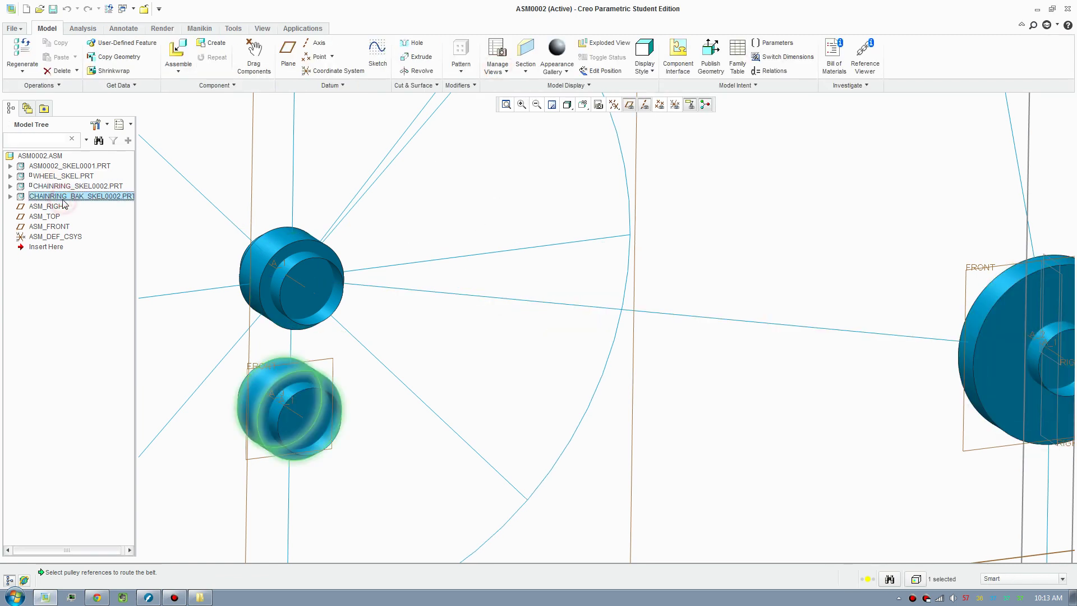
{"action": "right_click", "coordinate": [63, 197]}
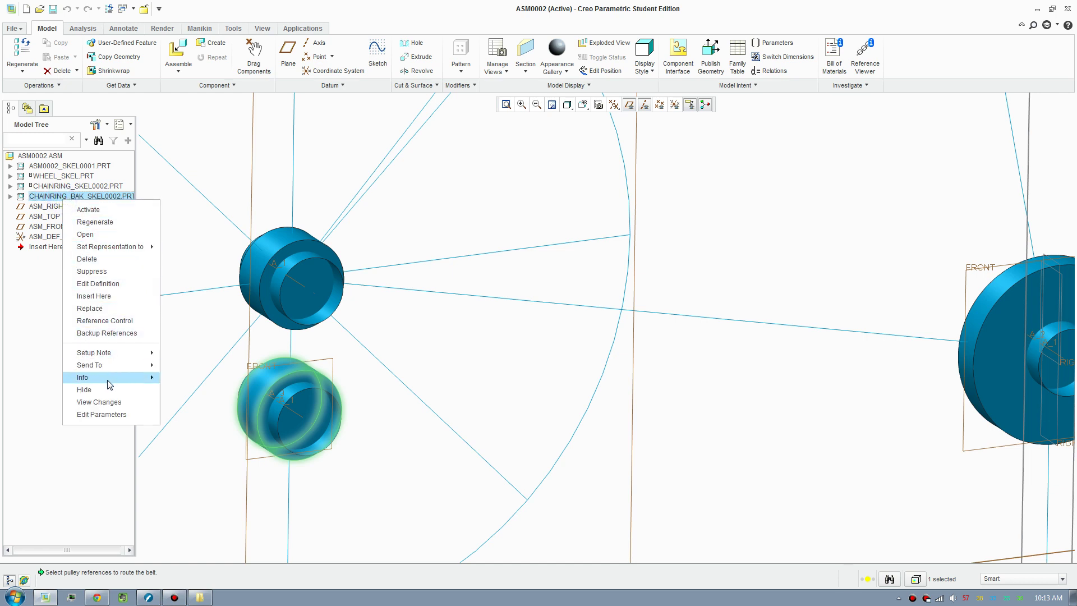
{"action": "mouse_move", "coordinate": [102, 376]}
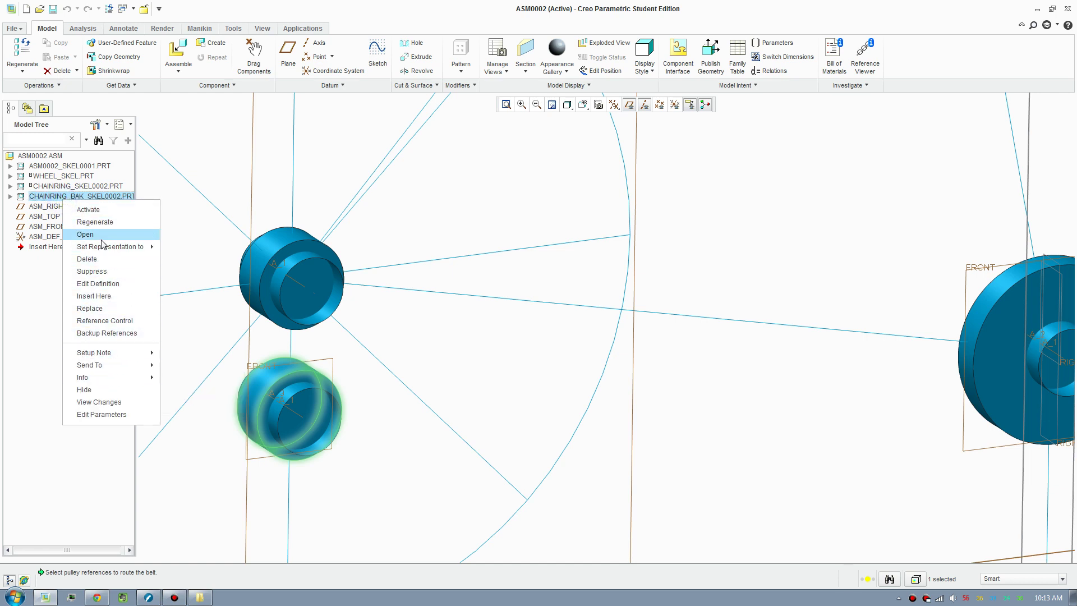
{"action": "left_click", "coordinate": [104, 210]}
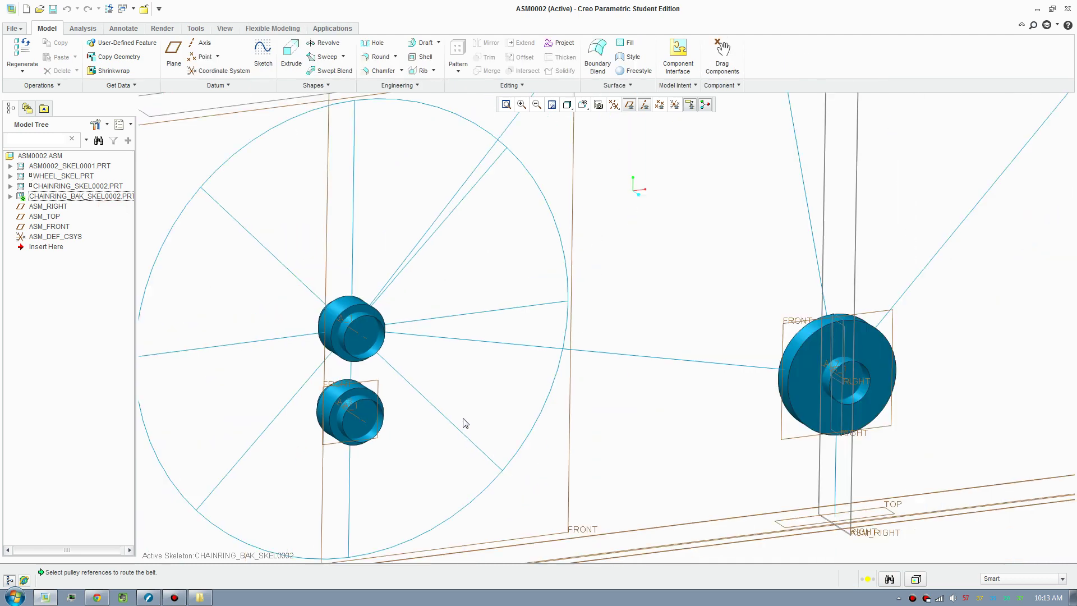
{"action": "scroll", "coordinate": [235, 432], "scroll_direction": "up", "scroll_amount": 2}
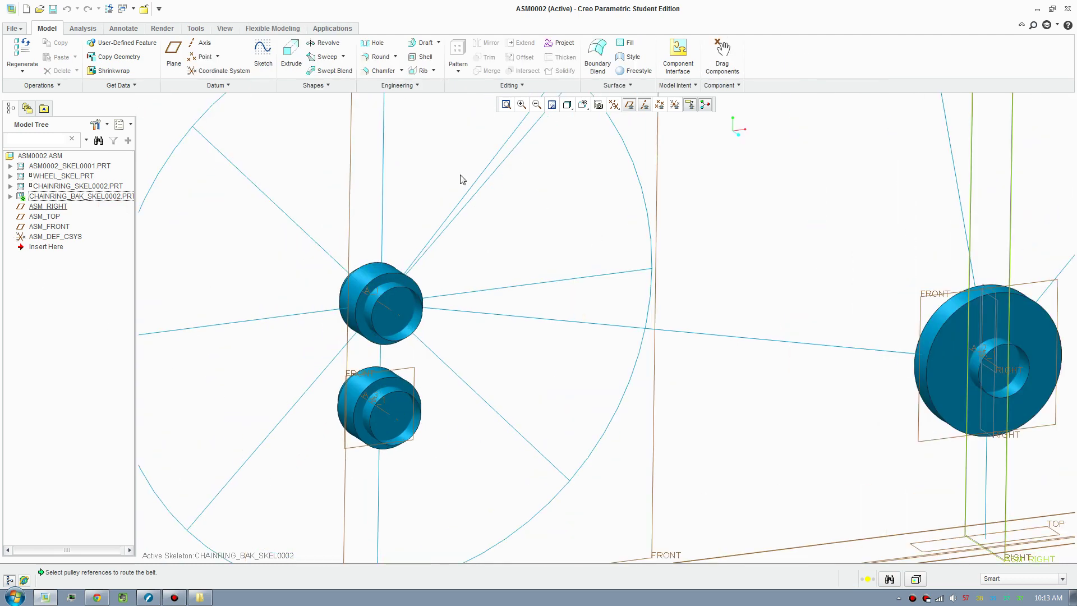
{"action": "right_click", "coordinate": [42, 156]}
{"action": "left_click", "coordinate": [56, 161]}
Redefine the placement of CHAINRING_BAK_SKEL0002.PRT by adding a new constraint set of type Pin
{"action": "right_click", "coordinate": [53, 196]}
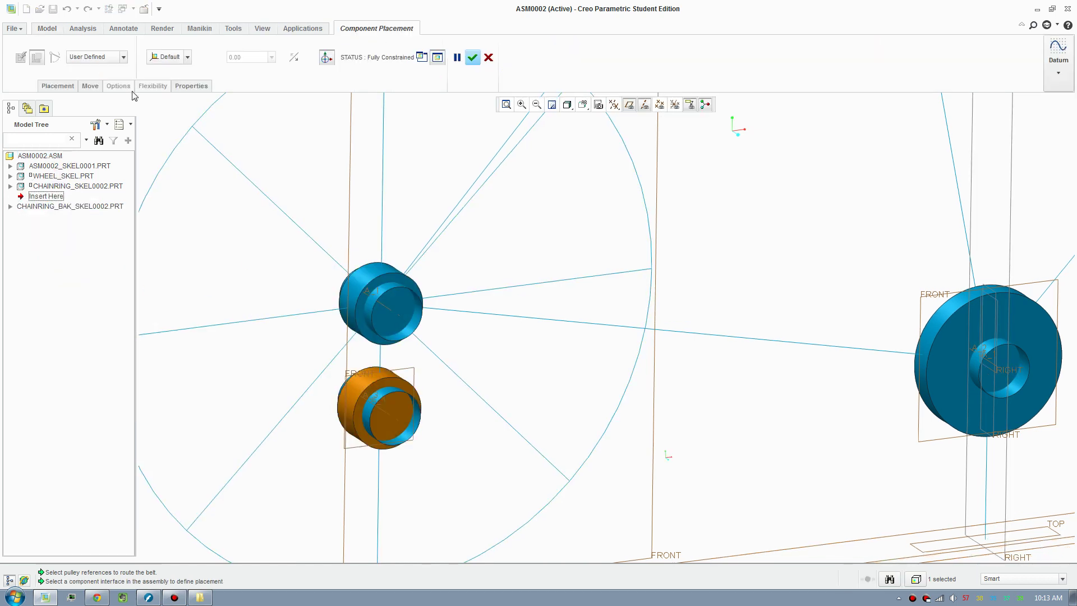
{"action": "left_click", "coordinate": [56, 85]}
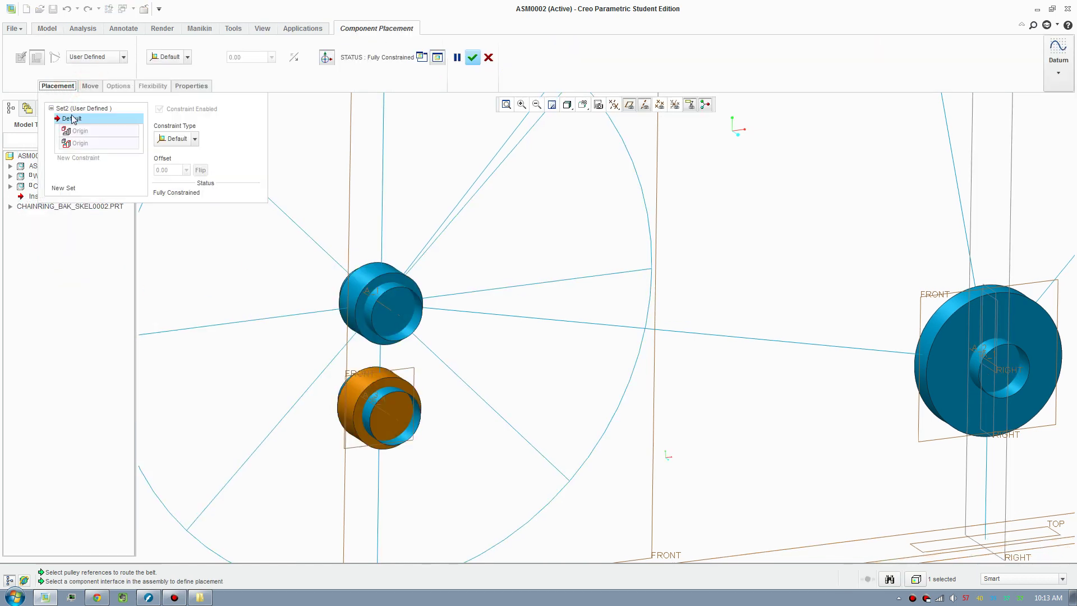
{"action": "left_click", "coordinate": [63, 188]}
{"action": "left_click", "coordinate": [122, 57]}
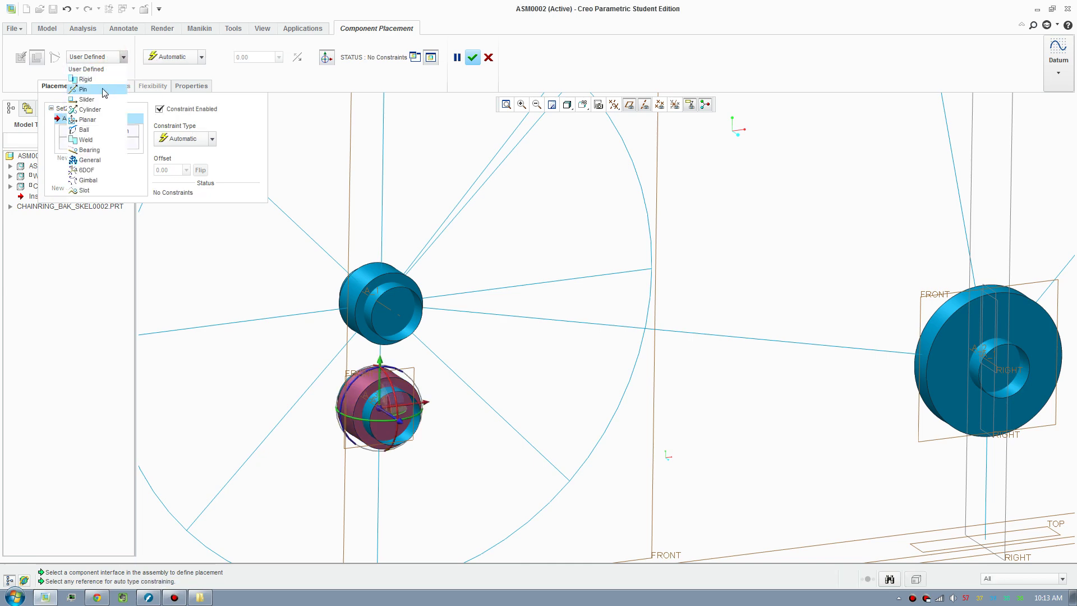
{"action": "left_click", "coordinate": [84, 89]}
{"action": "scroll", "coordinate": [381, 426], "scroll_direction": "up", "scroll_amount": 3}
{"action": "scroll", "coordinate": [339, 364], "scroll_direction": "up", "scroll_amount": 3}
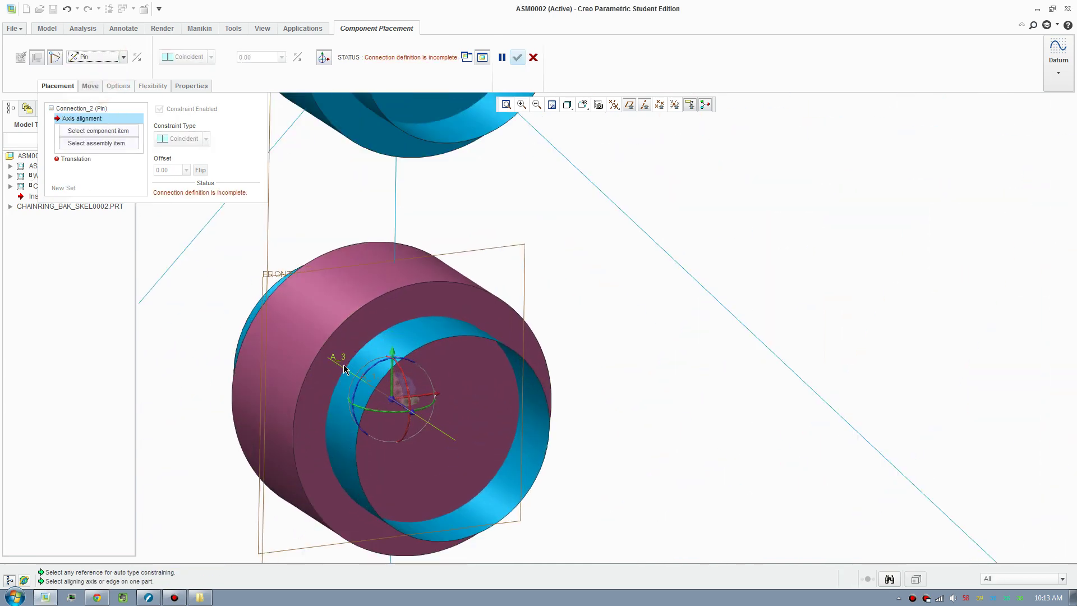
Try to select the rear chainring's axis as the component reference for the pin's axis alignment
{"action": "left_click", "coordinate": [87, 131]}
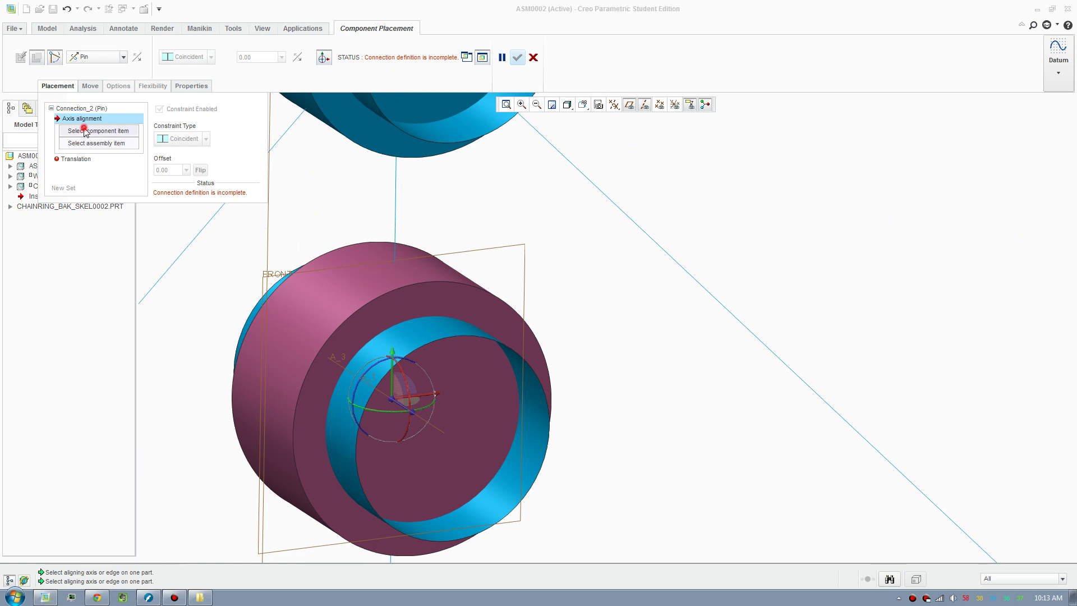
{"action": "scroll", "coordinate": [327, 350], "scroll_direction": "up", "scroll_amount": 3}
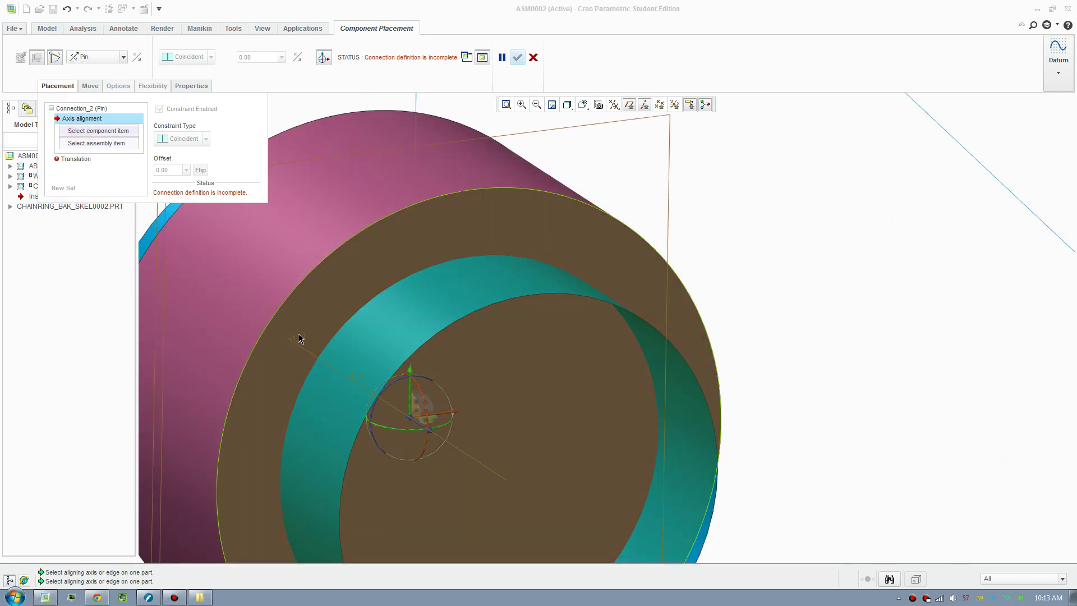
{"action": "right_click", "coordinate": [298, 337]}
{"action": "right_click", "coordinate": [298, 337]}
{"action": "right_click", "coordinate": [298, 337]}
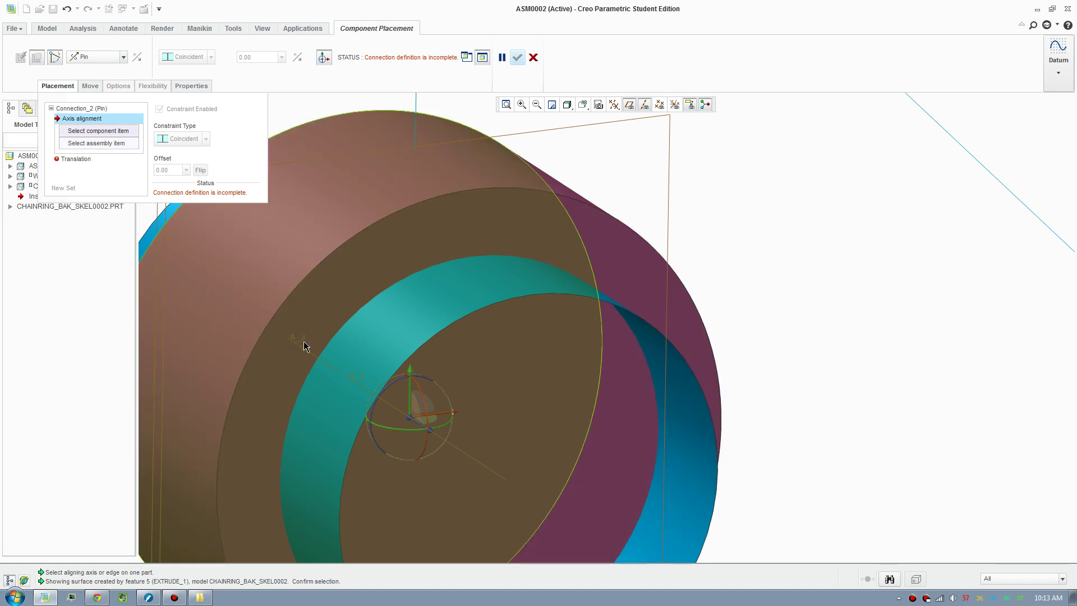
{"action": "scroll", "coordinate": [427, 395], "scroll_direction": "down", "scroll_amount": 4}
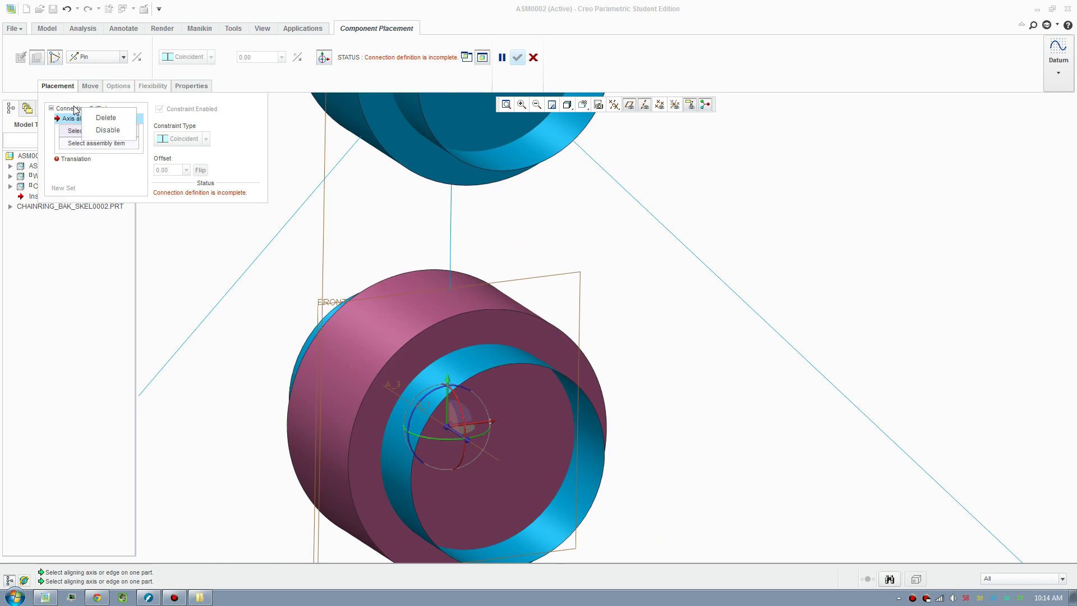
Try to pick the rear chainring's axis from the list of overlapping geometry and by toggling the axis display
{"action": "scroll", "coordinate": [547, 426], "scroll_direction": "up", "scroll_amount": 3}
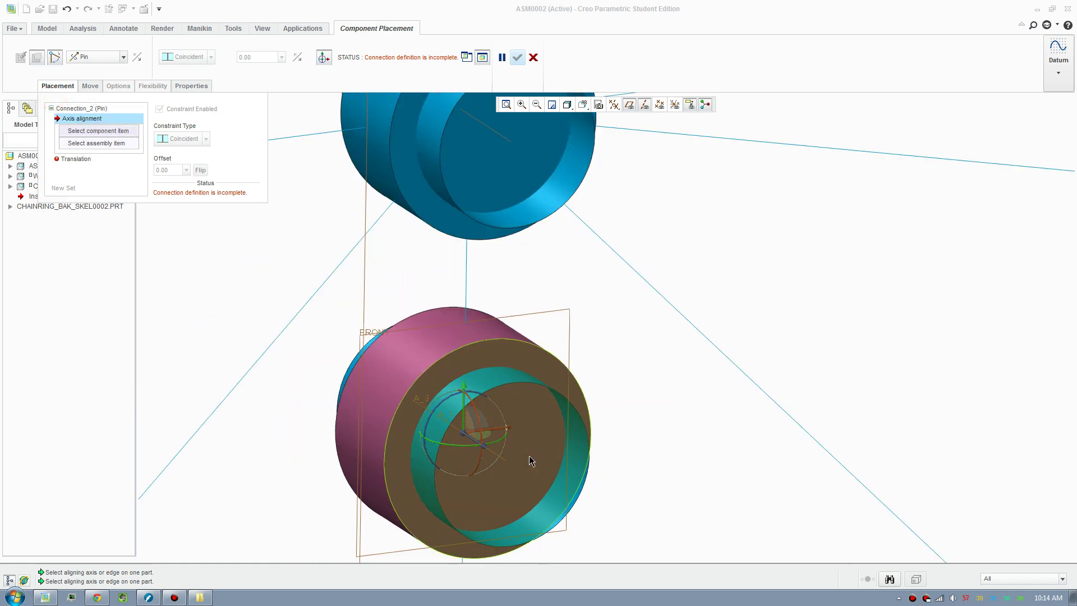
{"action": "scroll", "coordinate": [527, 429], "scroll_direction": "down", "scroll_amount": 3}
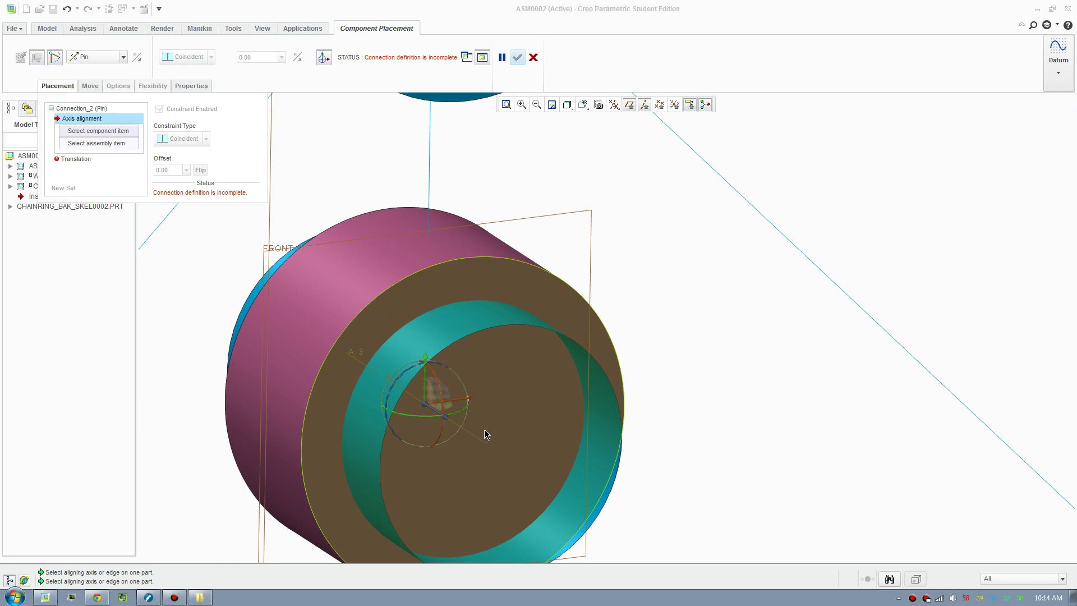
{"action": "right_click", "coordinate": [352, 365]}
{"action": "right_click", "coordinate": [352, 365]}
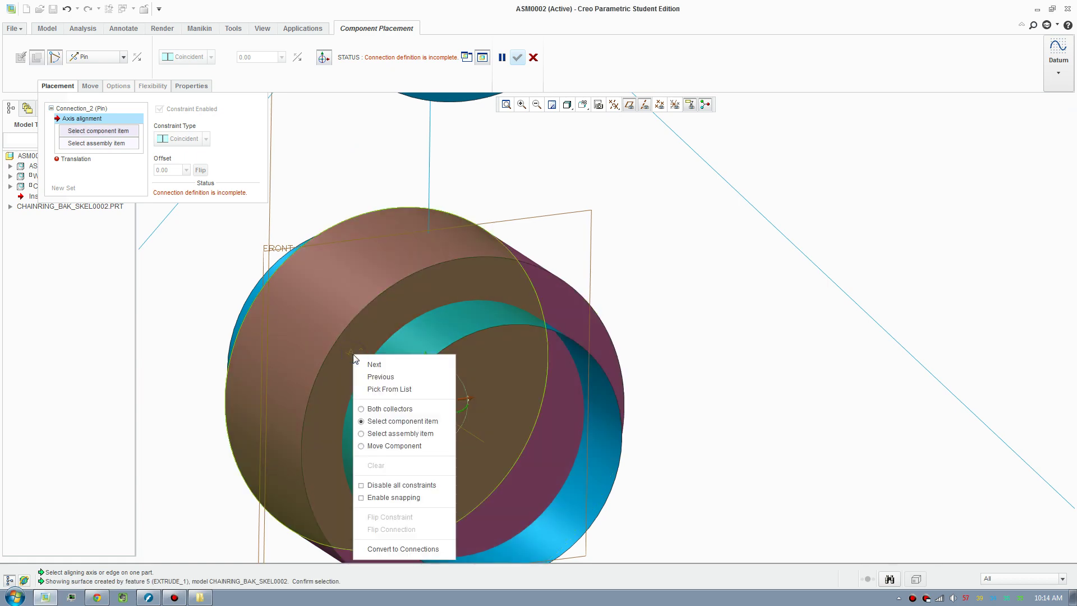
{"action": "left_click", "coordinate": [387, 390]}
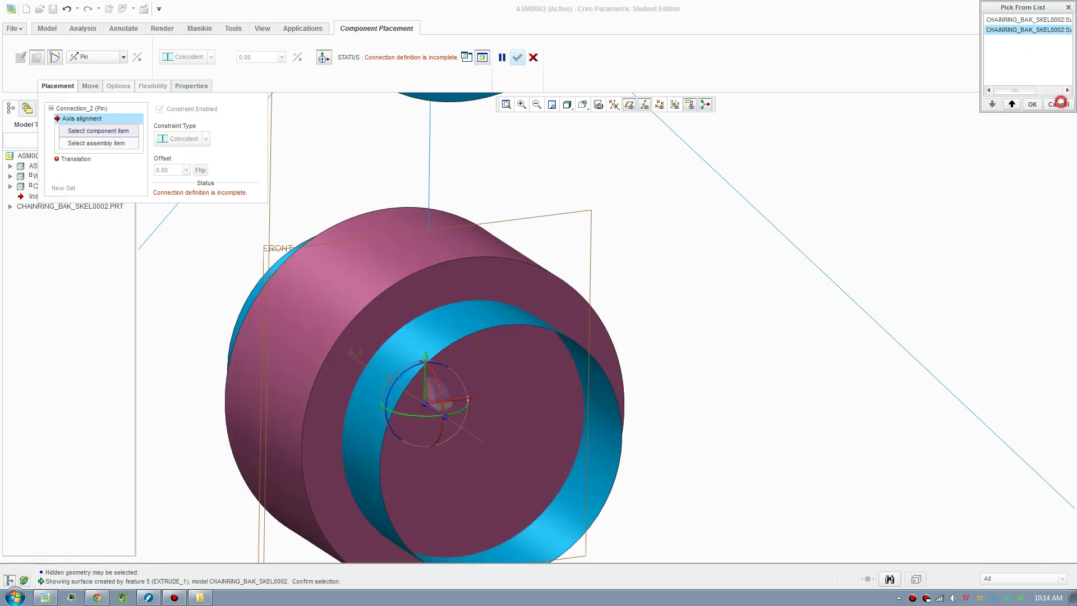
{"action": "left_click", "coordinate": [1060, 103]}
{"action": "scroll", "coordinate": [692, 305], "scroll_direction": "up", "scroll_amount": 3}
{"action": "left_click", "coordinate": [646, 106]}
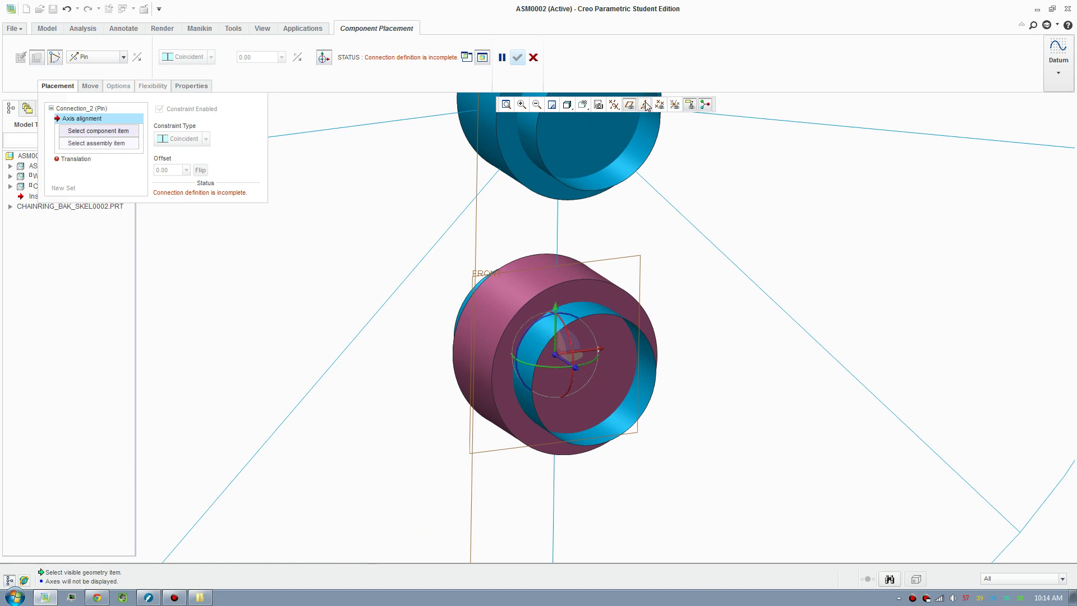
{"action": "left_click", "coordinate": [645, 106]}
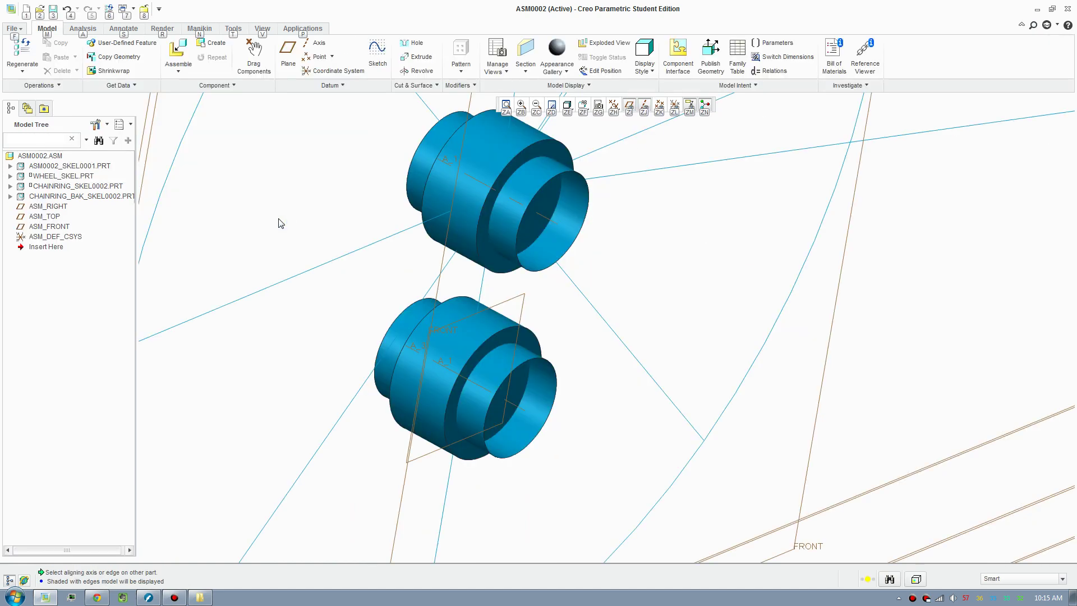
Redefine the placement of CHAINRING_BAK_SKEL0002.PRT and delete its Default constraint
{"action": "left_click", "coordinate": [44, 197]}
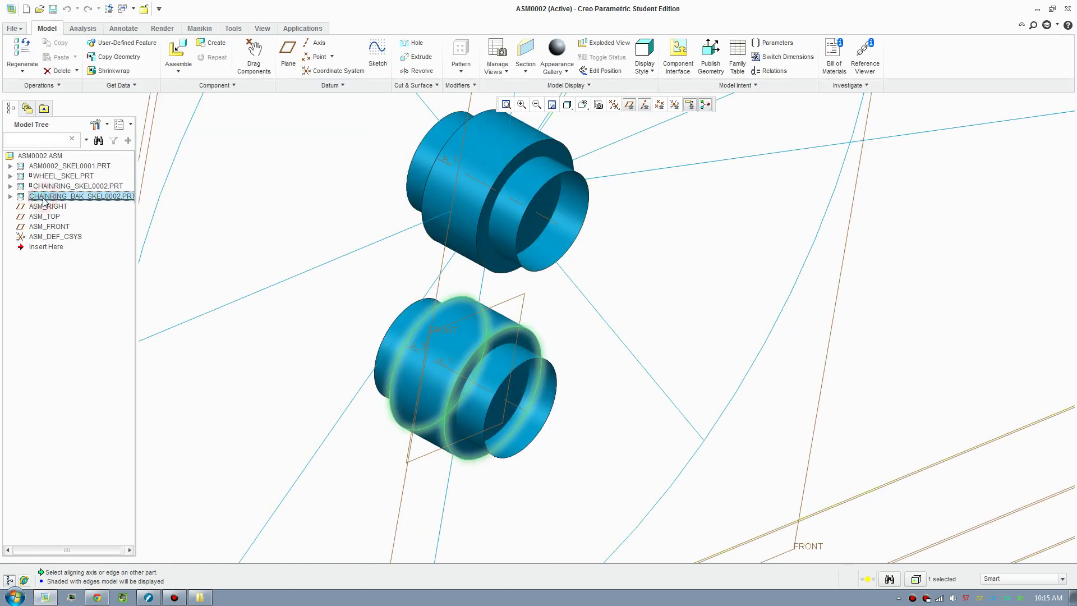
{"action": "right_click", "coordinate": [43, 199]}
{"action": "left_click", "coordinate": [78, 282]}
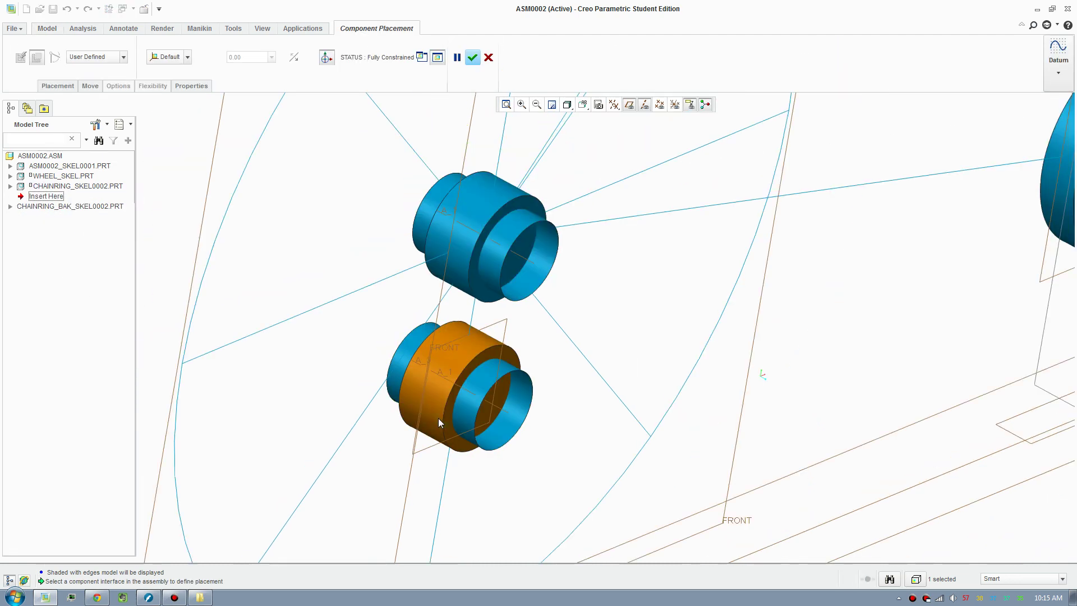
{"action": "left_click", "coordinate": [57, 86]}
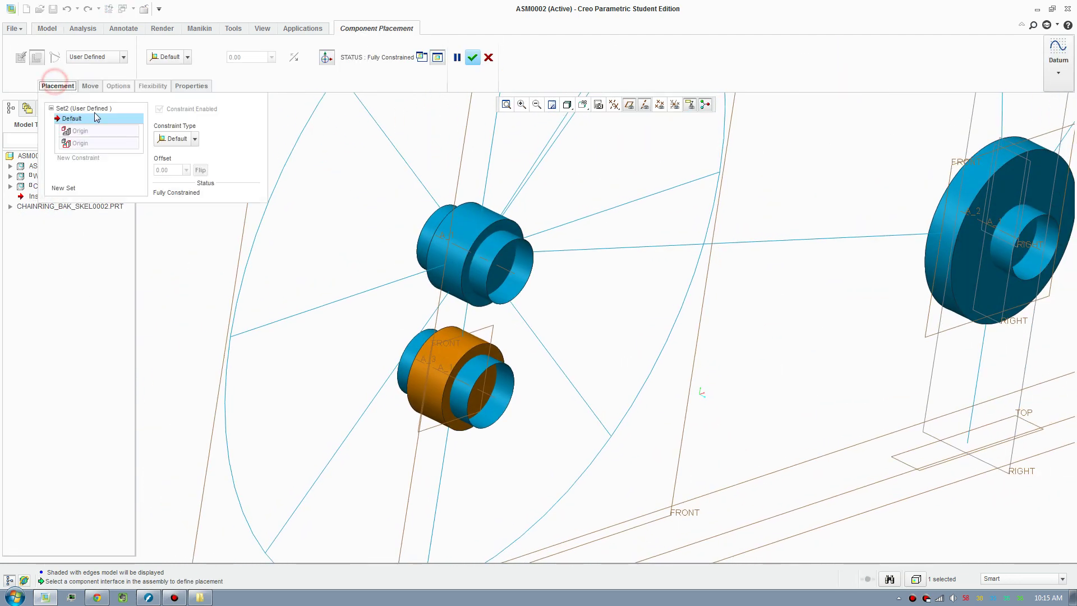
{"action": "right_click", "coordinate": [84, 118]}
{"action": "left_click", "coordinate": [98, 124]}
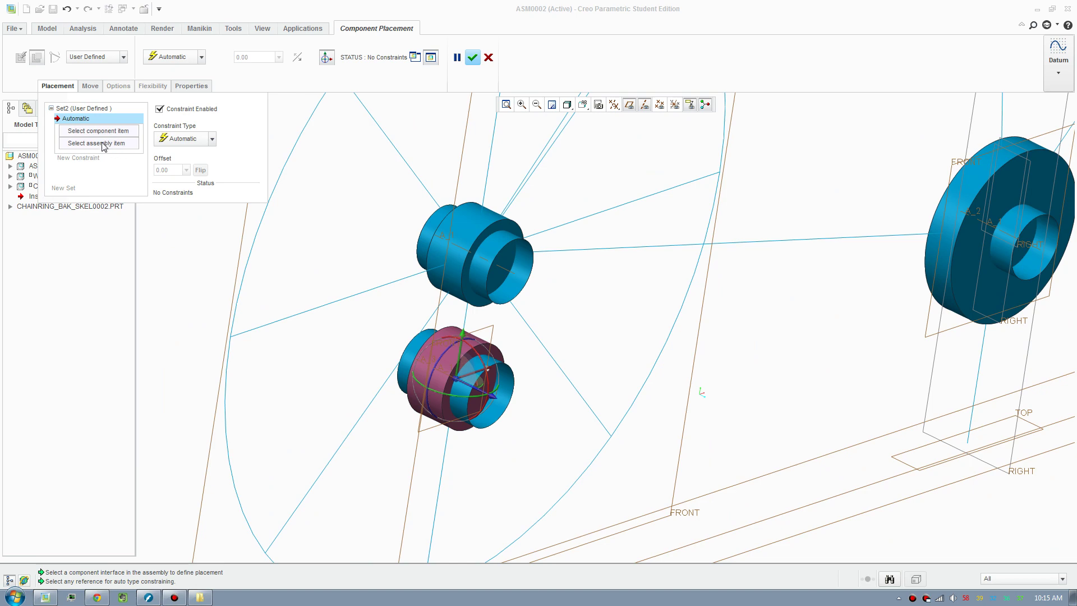
Make the rear chainring's connection a Pin and align its axis A_1 with axis A_3 of ASM0002_SKEL0001
{"action": "left_click", "coordinate": [97, 57]}
{"action": "left_click", "coordinate": [101, 92]}
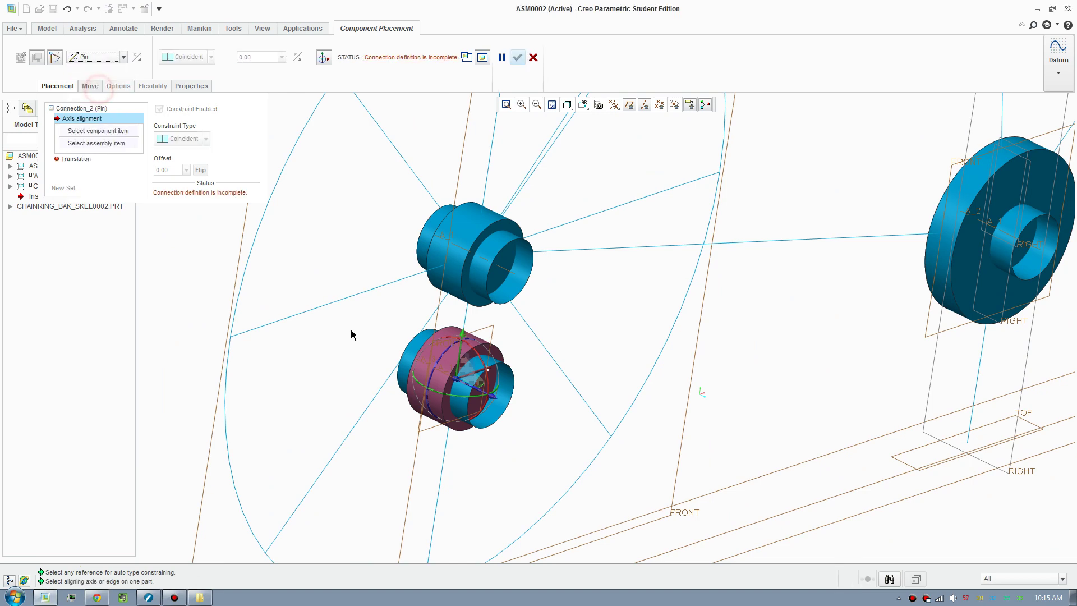
{"action": "scroll", "coordinate": [479, 397], "scroll_direction": "up", "scroll_amount": 3}
{"action": "scroll", "coordinate": [480, 397], "scroll_direction": "down", "scroll_amount": 2}
{"action": "middle_click_drag", "start_coordinate": [479, 397], "coordinate": [380, 347]}
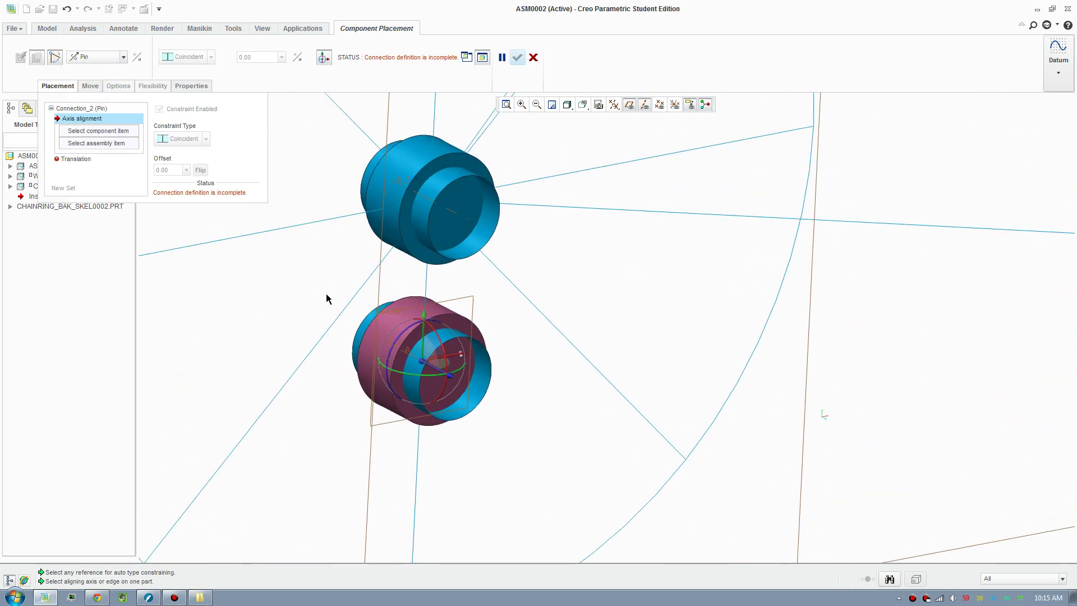
{"action": "scroll", "coordinate": [359, 351], "scroll_direction": "up", "scroll_amount": 3}
{"action": "scroll", "coordinate": [427, 336], "scroll_direction": "up", "scroll_amount": 3}
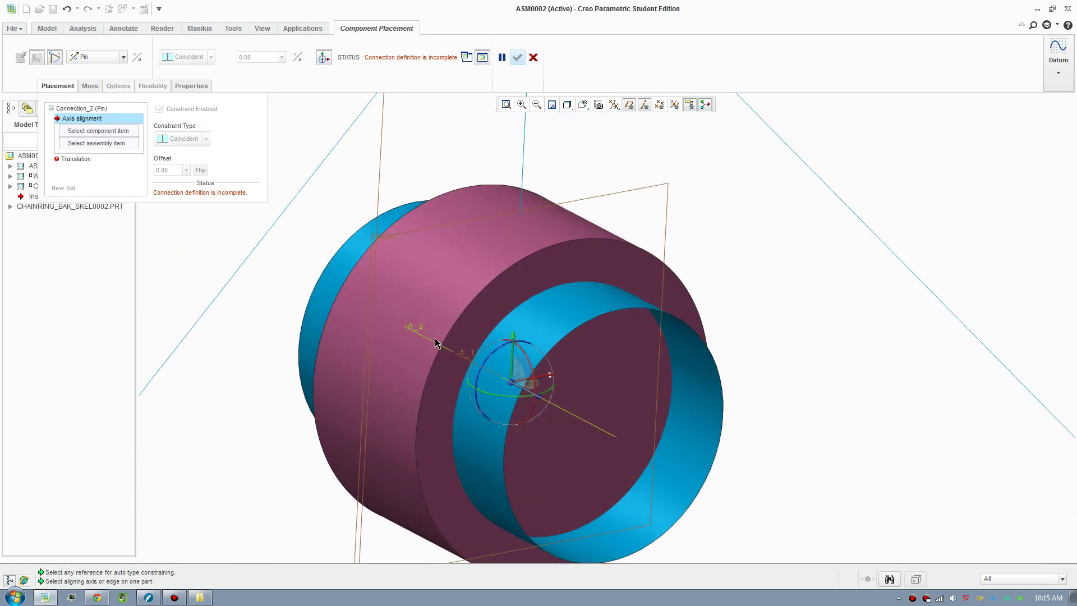
{"action": "left_click", "coordinate": [420, 329]}
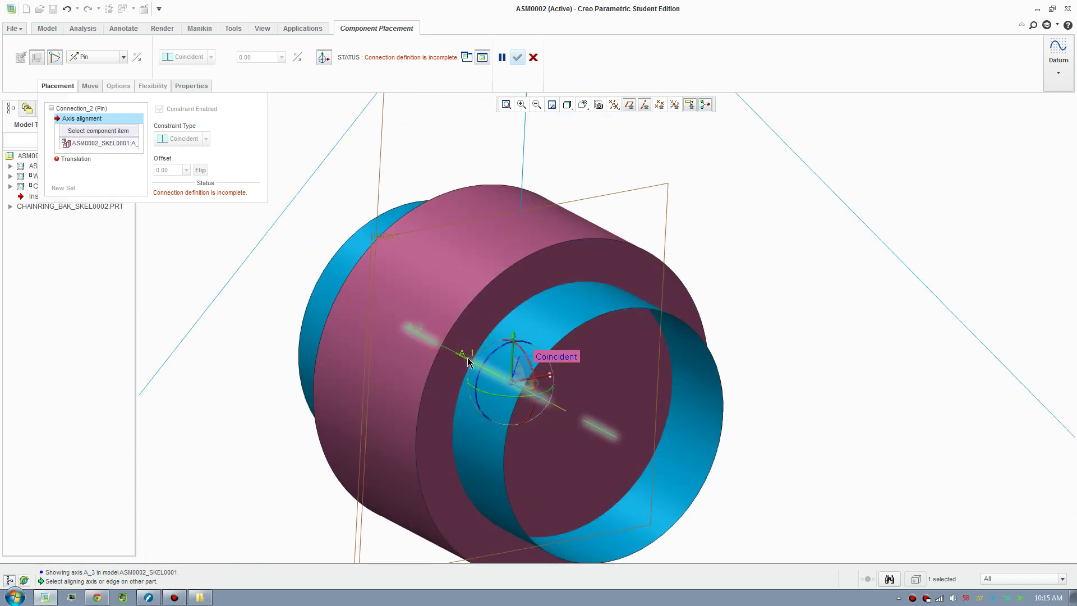
{"action": "left_click", "coordinate": [469, 362]}
Set the pin's translation coincident between the rear chainring's FRONT plane and the main skeleton's FRONT plane, and accept the placement
{"action": "scroll", "coordinate": [377, 359], "scroll_direction": "down", "scroll_amount": 5}
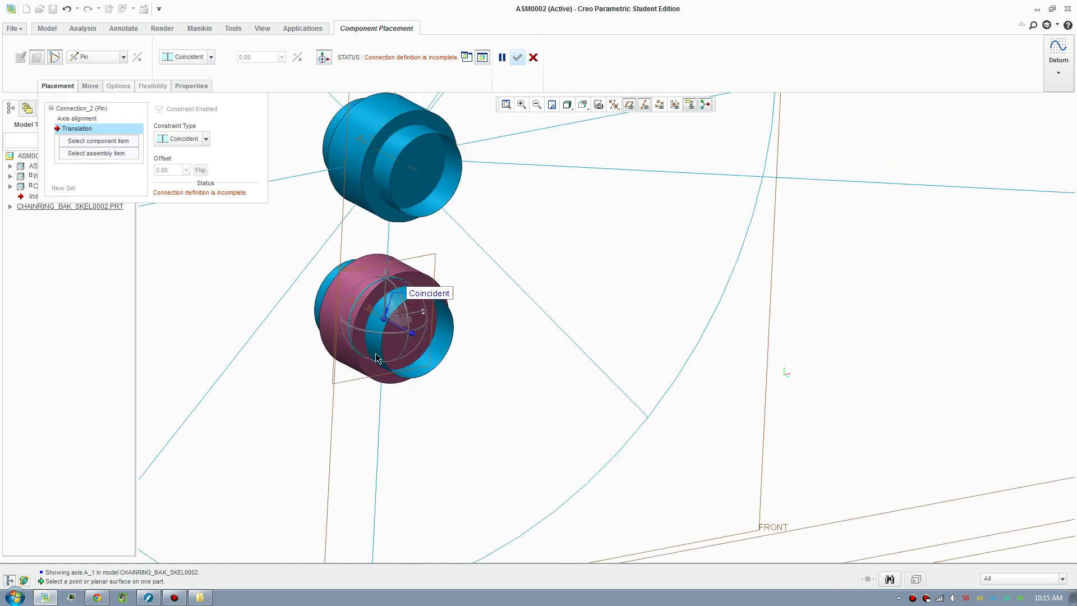
{"action": "scroll", "coordinate": [376, 359], "scroll_direction": "down", "scroll_amount": 3}
{"action": "middle_click_drag", "start_coordinate": [535, 433], "coordinate": [421, 286]}
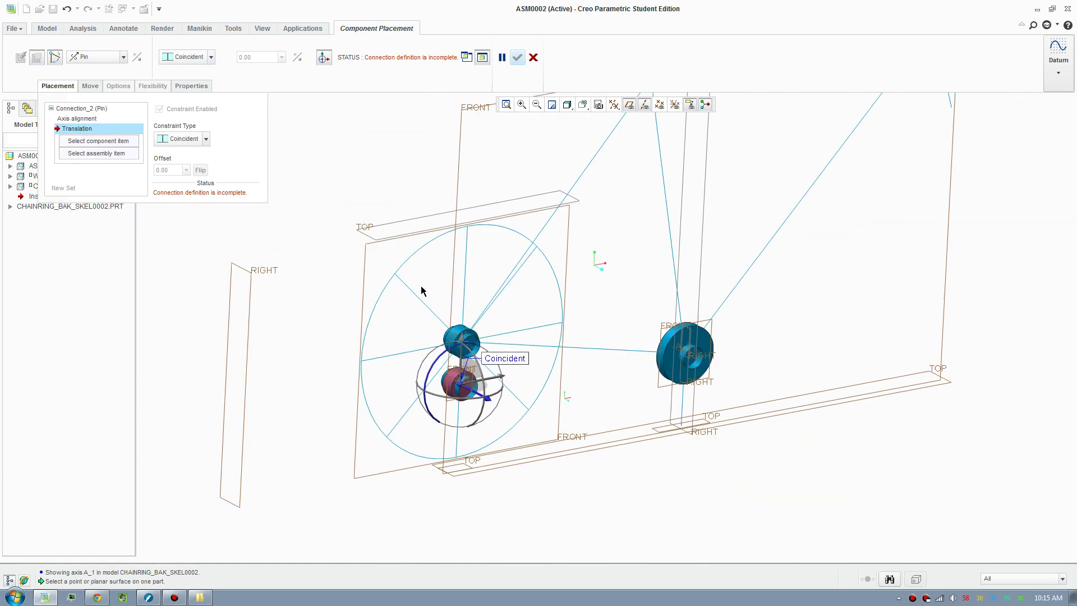
{"action": "scroll", "coordinate": [456, 389], "scroll_direction": "up", "scroll_amount": 4}
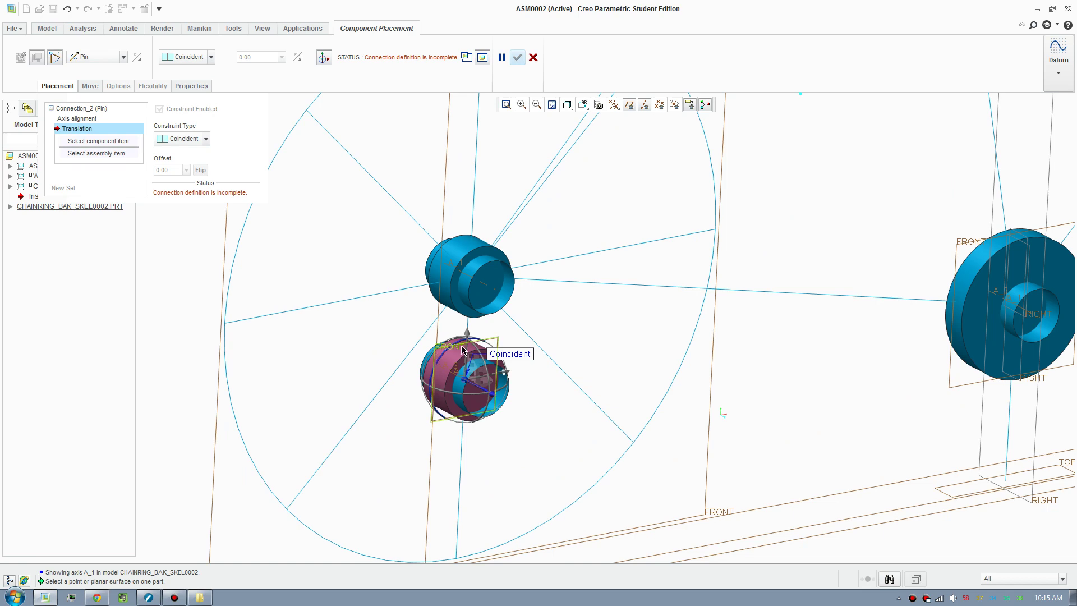
{"action": "left_click", "coordinate": [496, 341]}
{"action": "scroll", "coordinate": [583, 373], "scroll_direction": "down", "scroll_amount": 4}
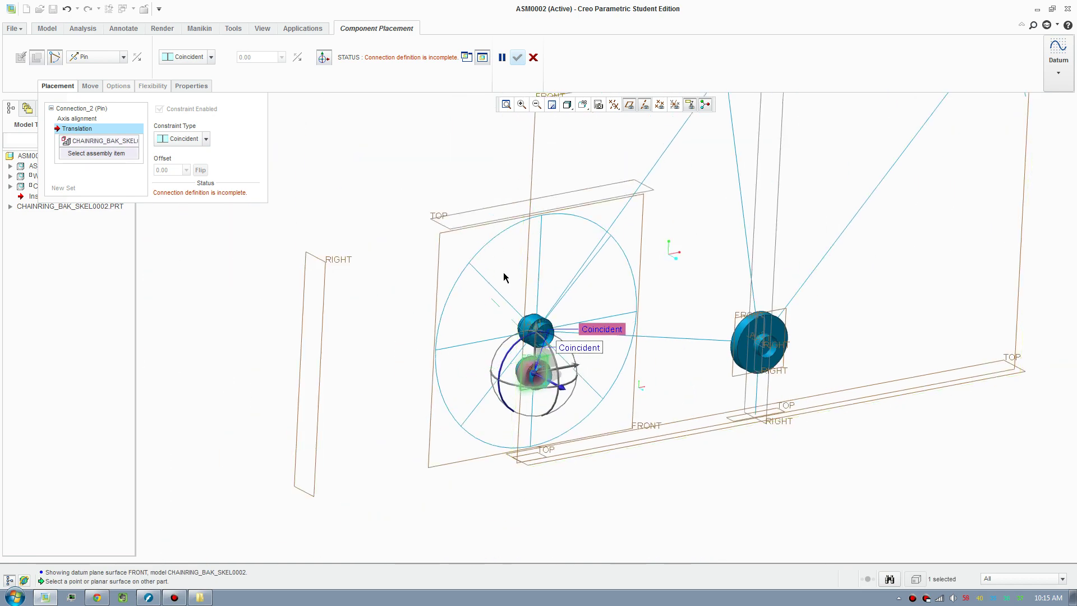
{"action": "left_click", "coordinate": [532, 162]}
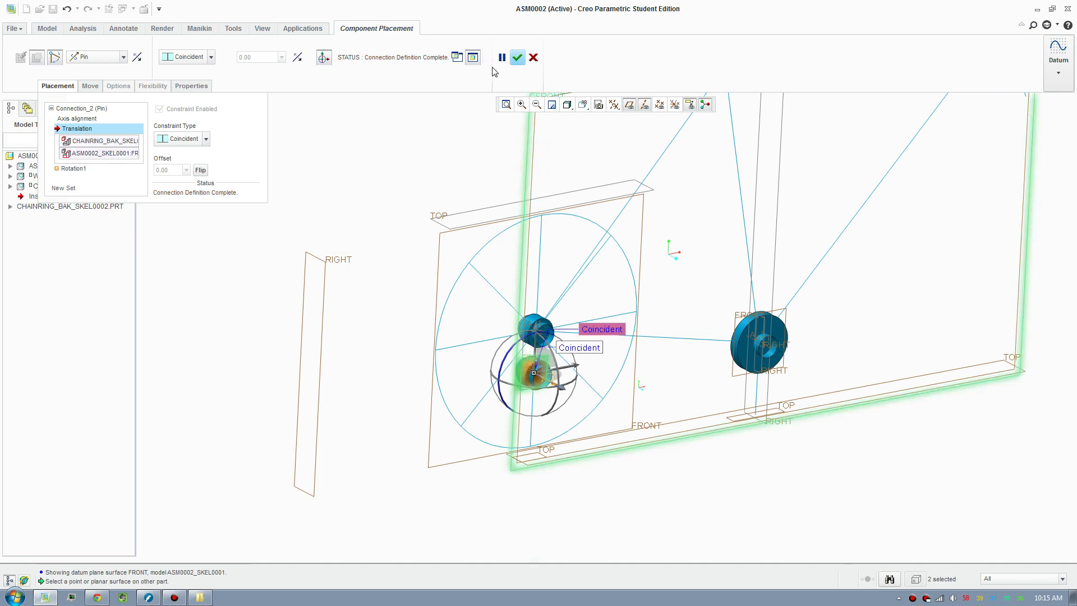
{"action": "left_click", "coordinate": [516, 58]}
Start a belt in the Mechanism application and route it around the front chainring, the wheel hub and the rear chainring
{"action": "scroll", "coordinate": [337, 375], "scroll_direction": "down", "scroll_amount": 4}
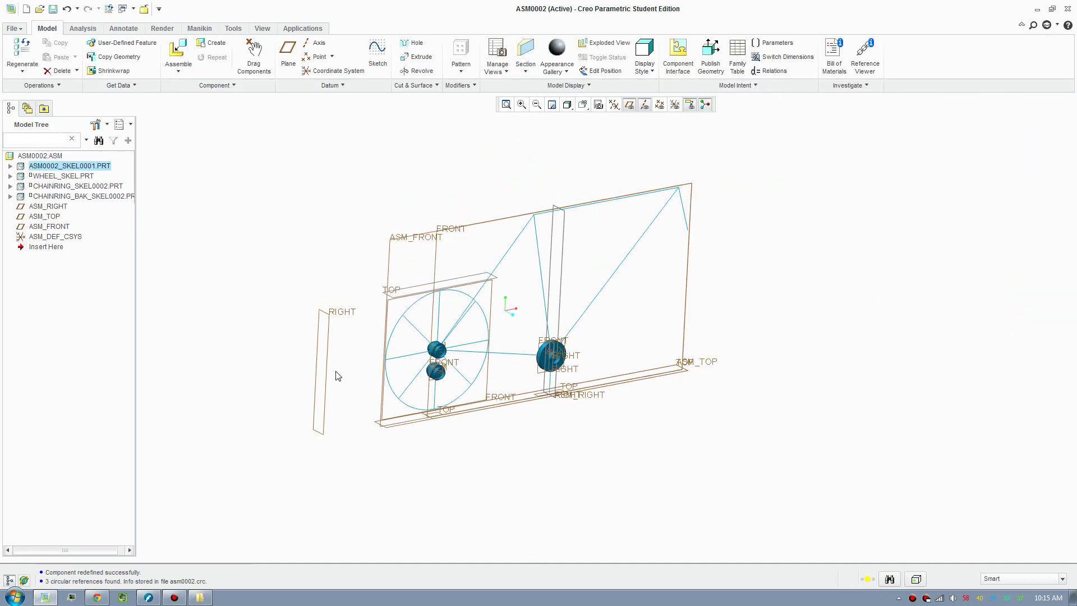
{"action": "left_click", "coordinate": [297, 29]}
{"action": "left_click", "coordinate": [166, 67]}
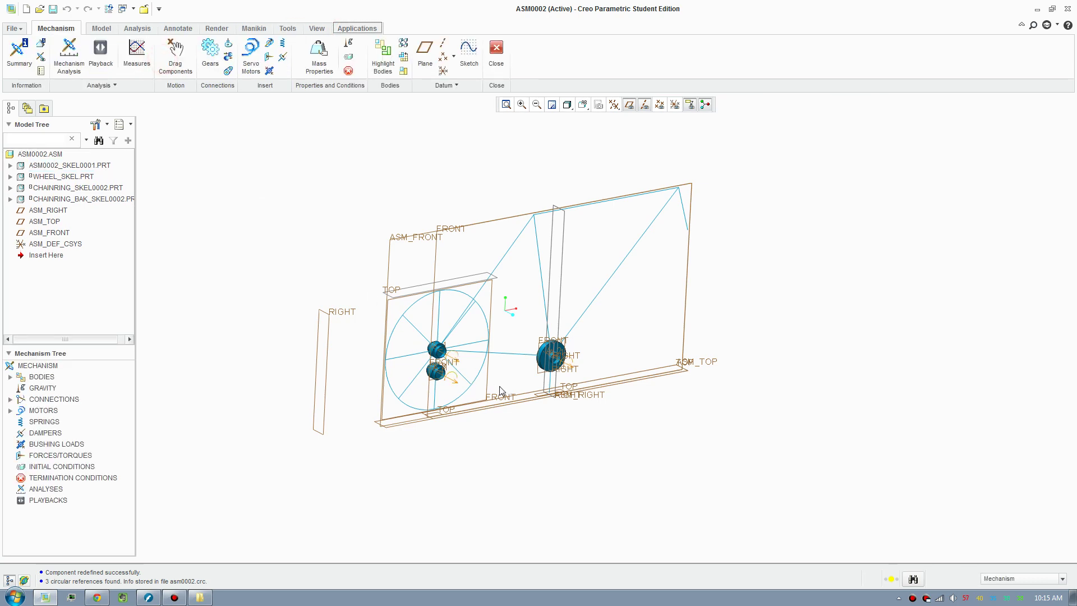
{"action": "scroll", "coordinate": [510, 387], "scroll_direction": "up", "scroll_amount": 3}
{"action": "left_click", "coordinate": [228, 72]}
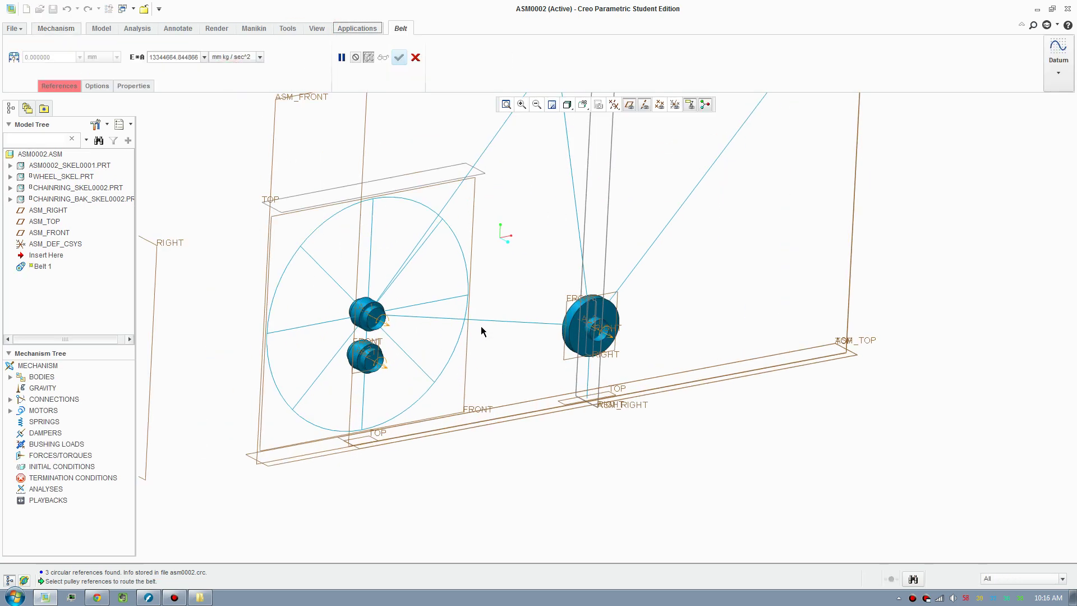
{"action": "scroll", "coordinate": [482, 328], "scroll_direction": "up", "scroll_amount": 3}
{"action": "left_click", "coordinate": [619, 308]}
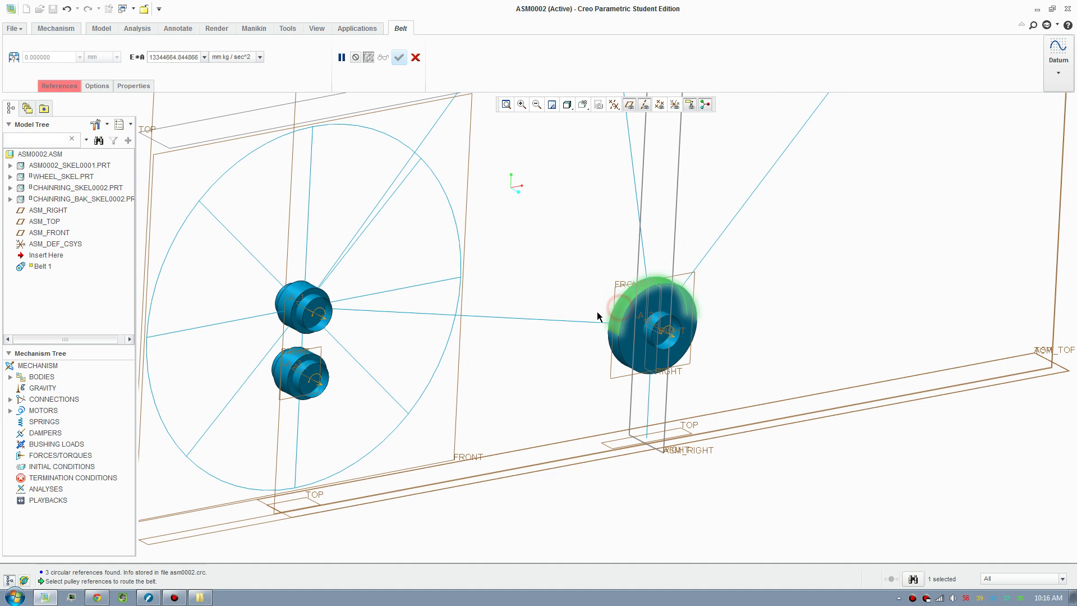
{"action": "left_click", "coordinate": [280, 294]}
{"action": "left_click", "coordinate": [289, 369]}
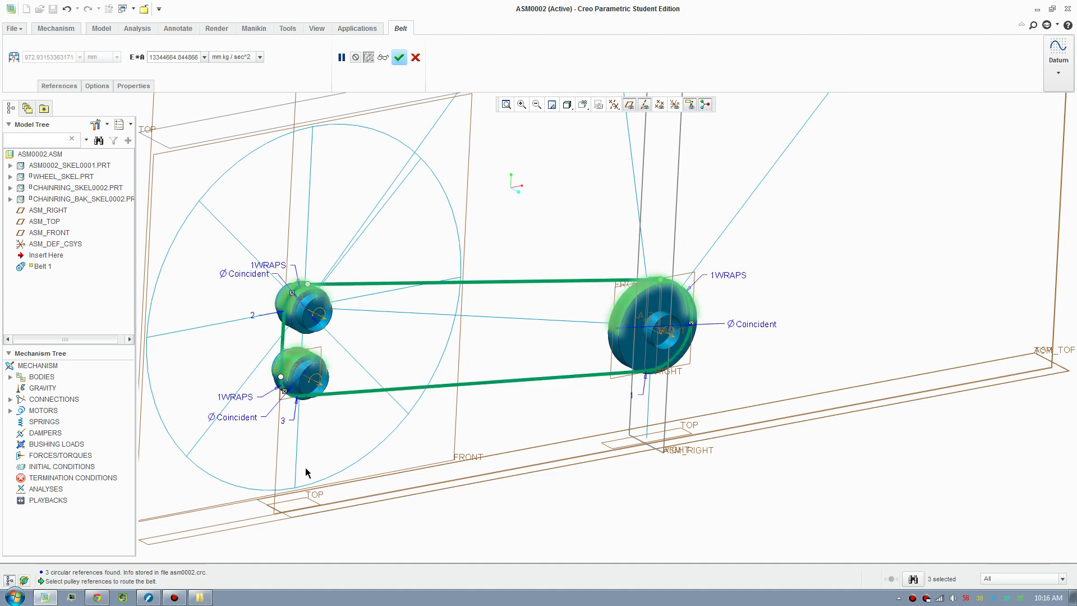
Flip the belt's side on the third pulley, flip it back, and accept the belt
{"action": "left_click", "coordinate": [60, 85]}
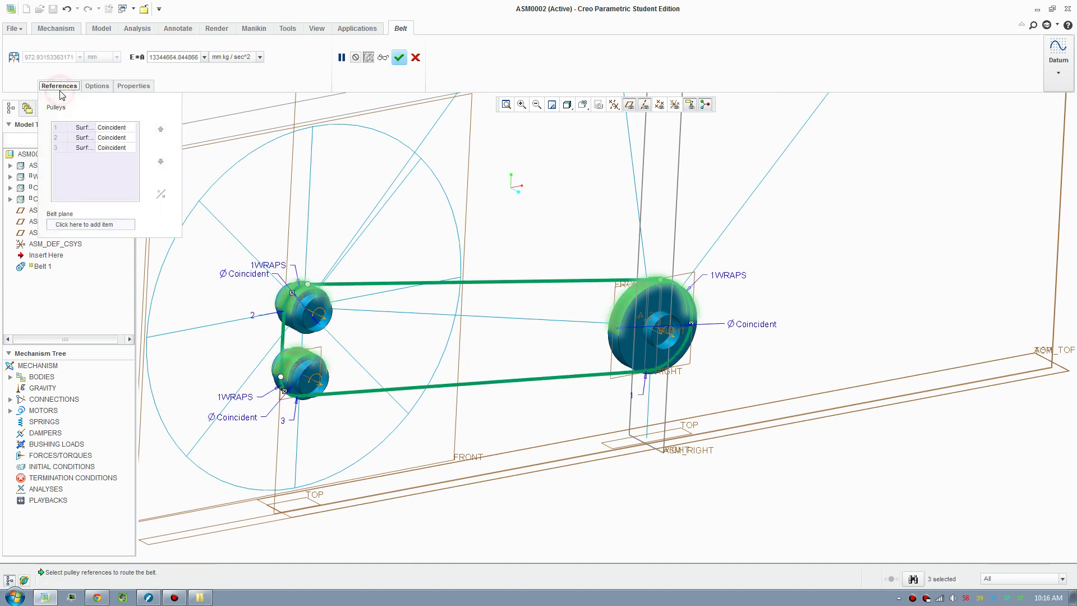
{"action": "left_click", "coordinate": [83, 149]}
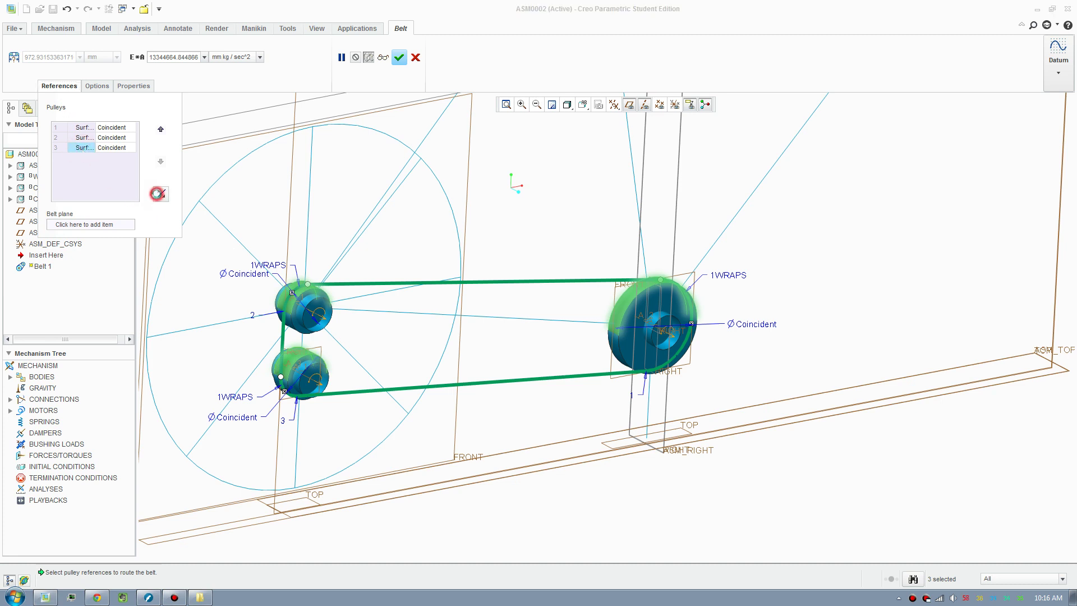
{"action": "left_click", "coordinate": [158, 194]}
{"action": "left_click", "coordinate": [158, 194]}
{"action": "left_click", "coordinate": [399, 58]}
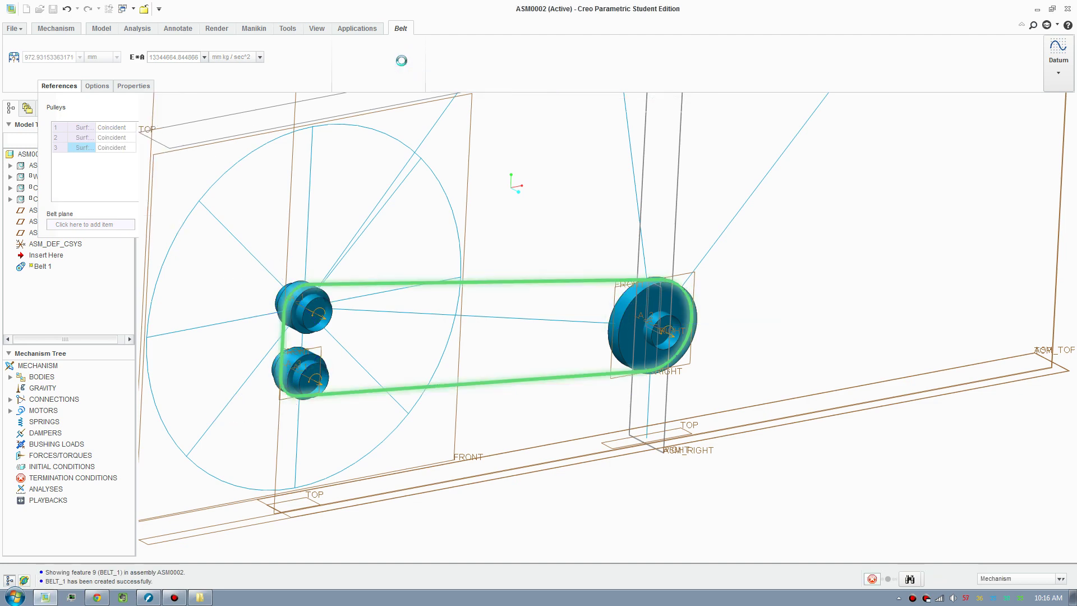
Use Drag Components on the front chainring to test the belt-linked motion
{"action": "middle_click_drag", "start_coordinate": [621, 259], "coordinate": [570, 289]}
{"action": "scroll", "coordinate": [472, 337], "scroll_direction": "up", "scroll_amount": 3}
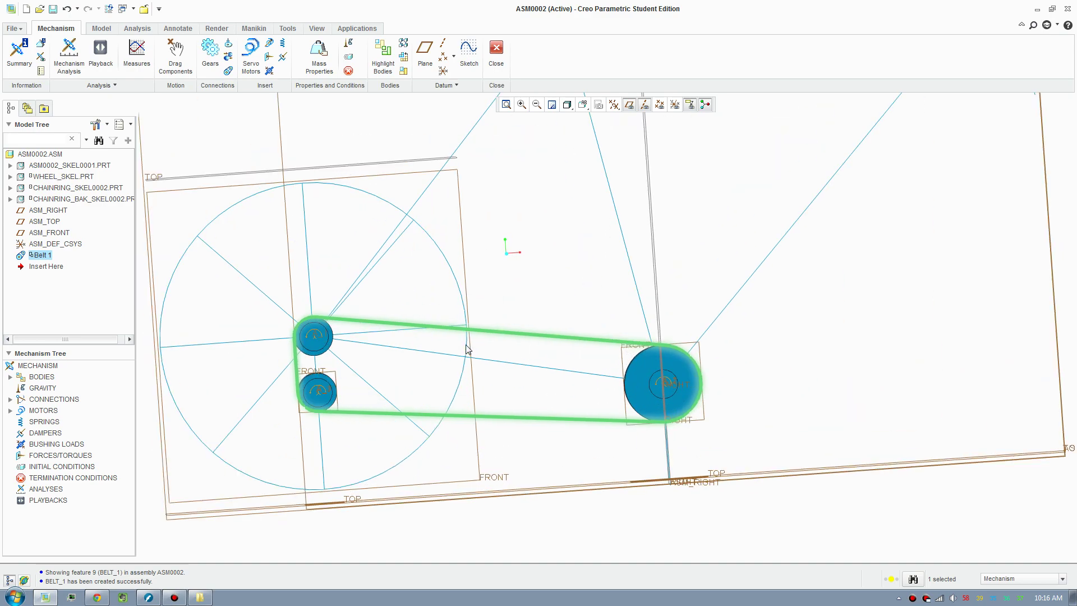
{"action": "left_click", "coordinate": [176, 56]}
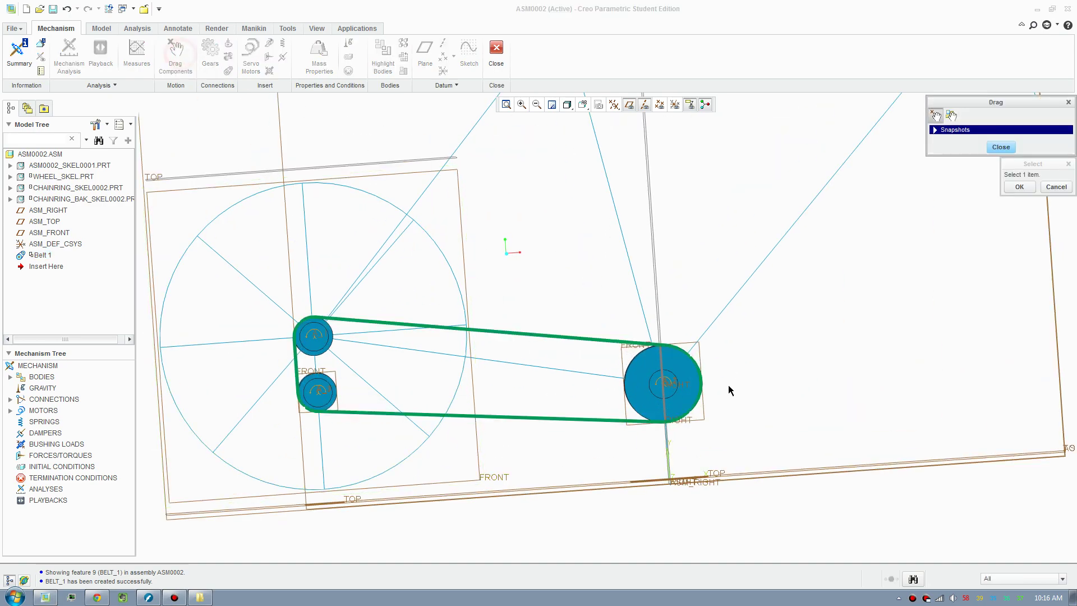
{"action": "left_click", "coordinate": [636, 363]}
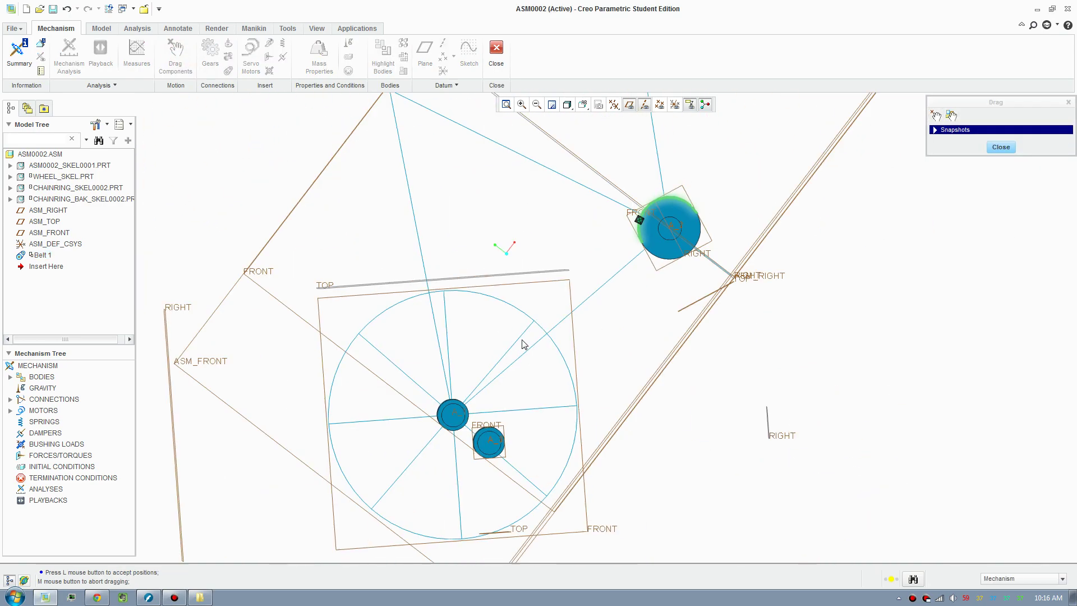
{"action": "left_click", "coordinate": [525, 342]}
Restore the default view orientation and turn off the display of all datum features
{"action": "key", "text": "ctrl+d"}
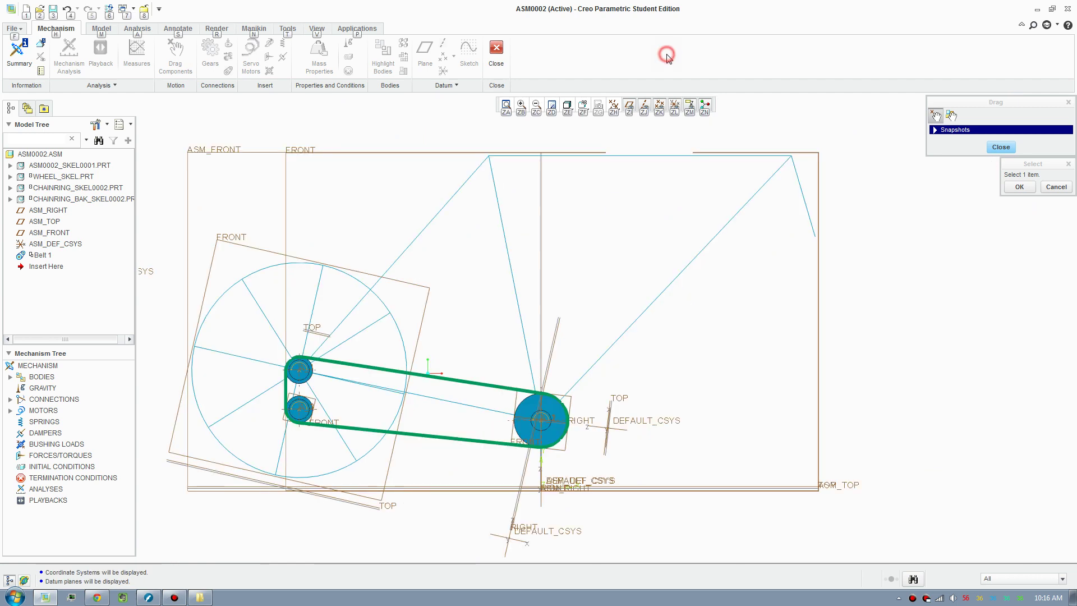
{"action": "key", "text": "alt"}
{"action": "left_click", "coordinate": [613, 105]}
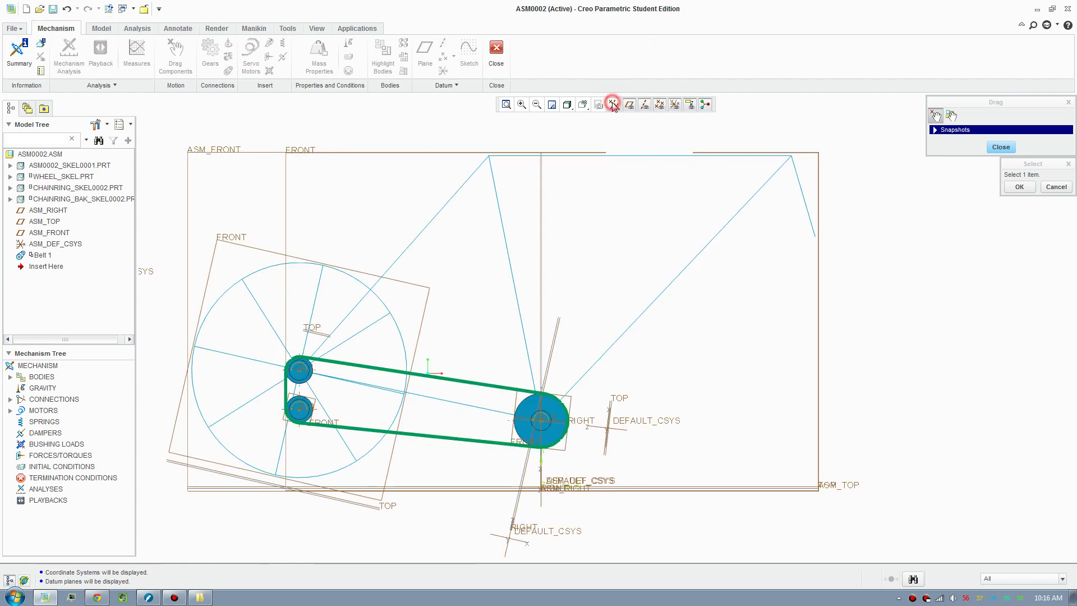
{"action": "left_click", "coordinate": [614, 123]}
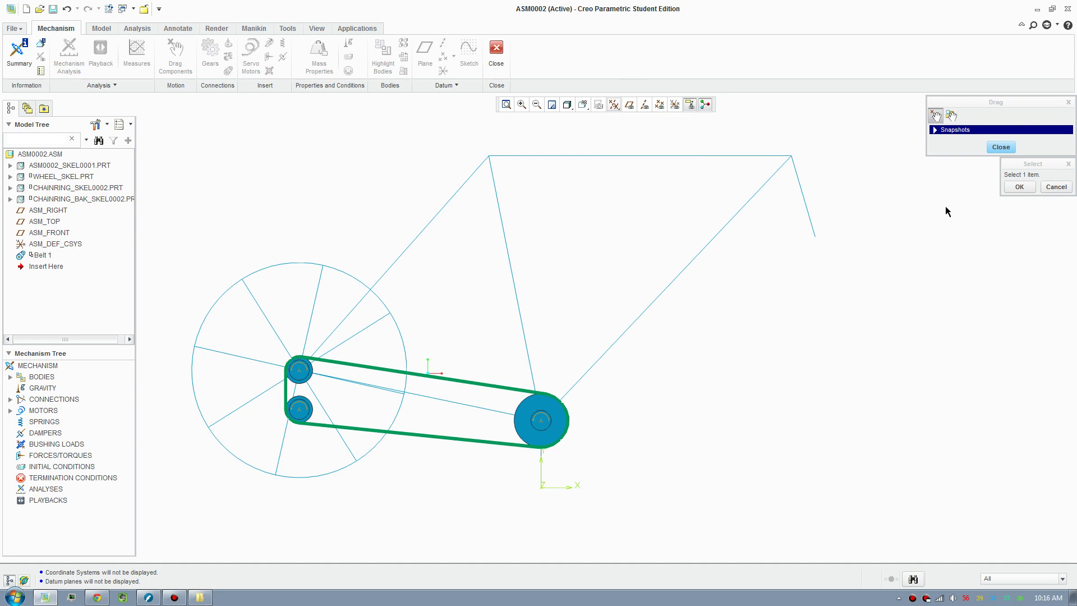
Restart Drag Components, rotate the front chainring to check which pulleys turn with the belt, and end dragging
{"action": "left_click", "coordinate": [1013, 149]}
{"action": "left_click", "coordinate": [175, 51]}
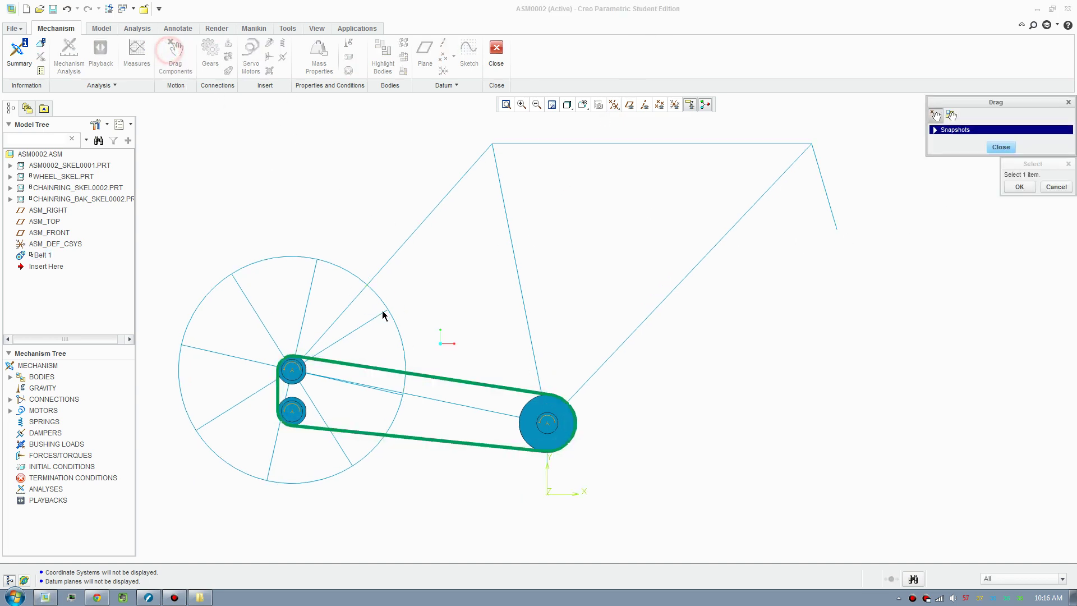
{"action": "left_click", "coordinate": [526, 408]}
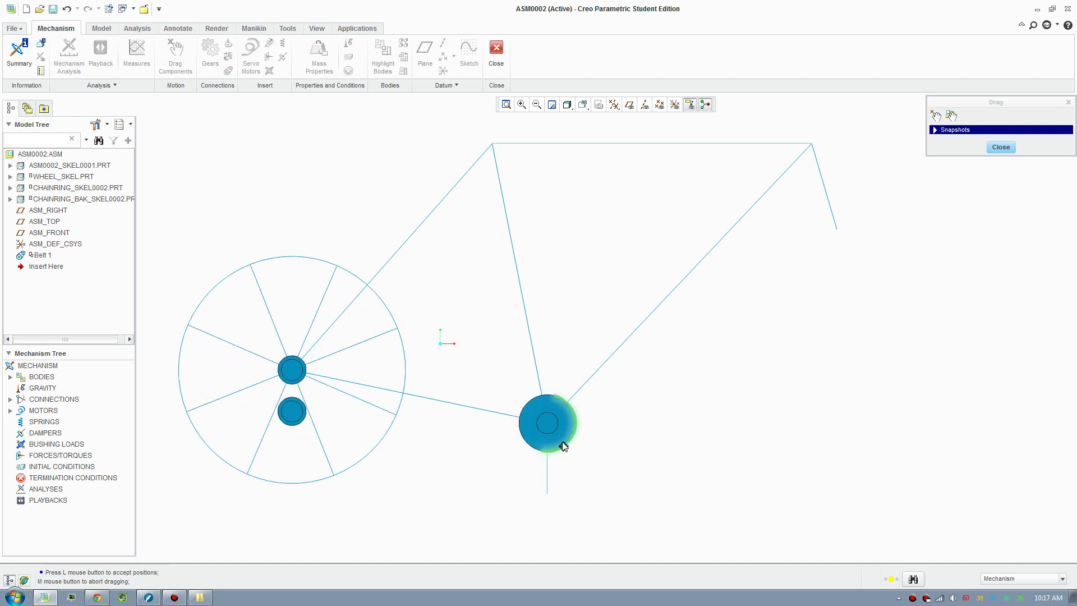
{"action": "left_click", "coordinate": [525, 405]}
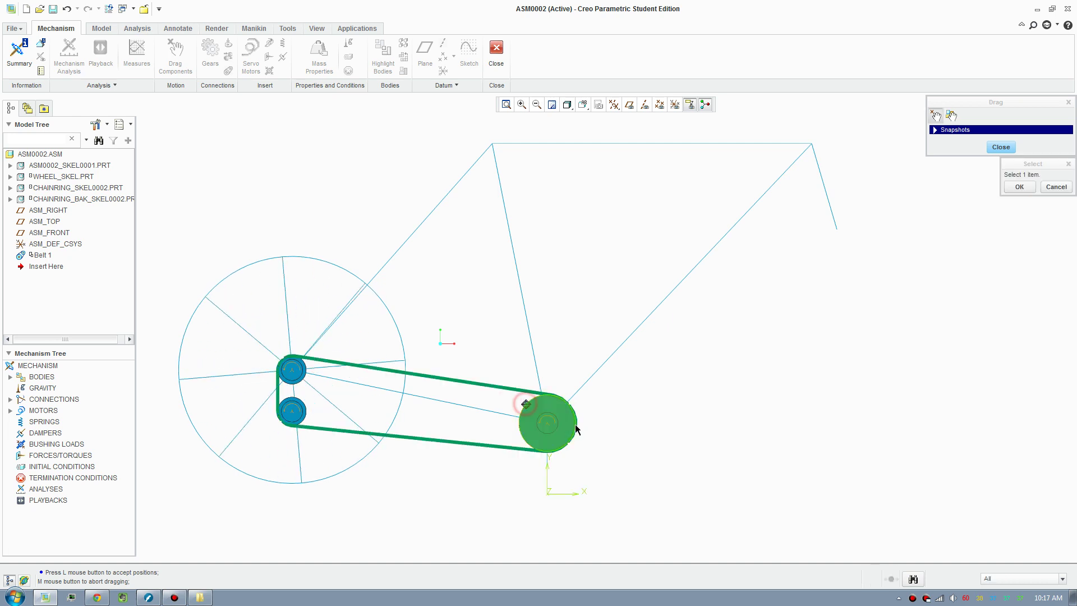
{"action": "left_click", "coordinate": [1019, 187]}
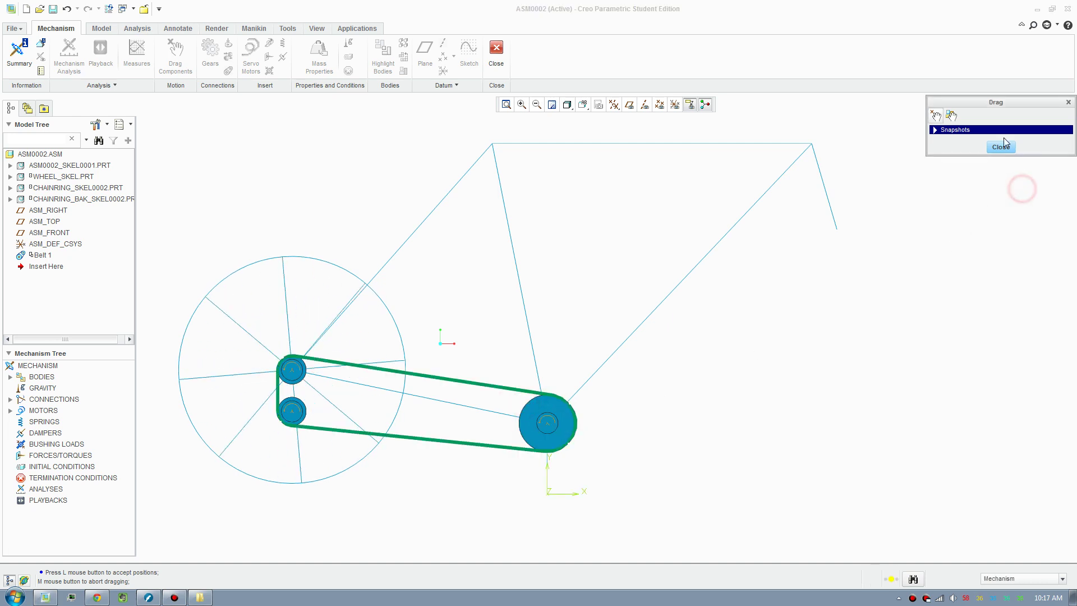
{"action": "left_click", "coordinate": [1000, 146]}
Examine the belt's path around the three pulleys and close the Mechanism application
{"action": "scroll", "coordinate": [313, 400], "scroll_direction": "up", "scroll_amount": 2}
{"action": "middle_click_drag", "start_coordinate": [313, 400], "coordinate": [392, 365]}
{"action": "scroll", "coordinate": [393, 365], "scroll_direction": "up", "scroll_amount": 3}
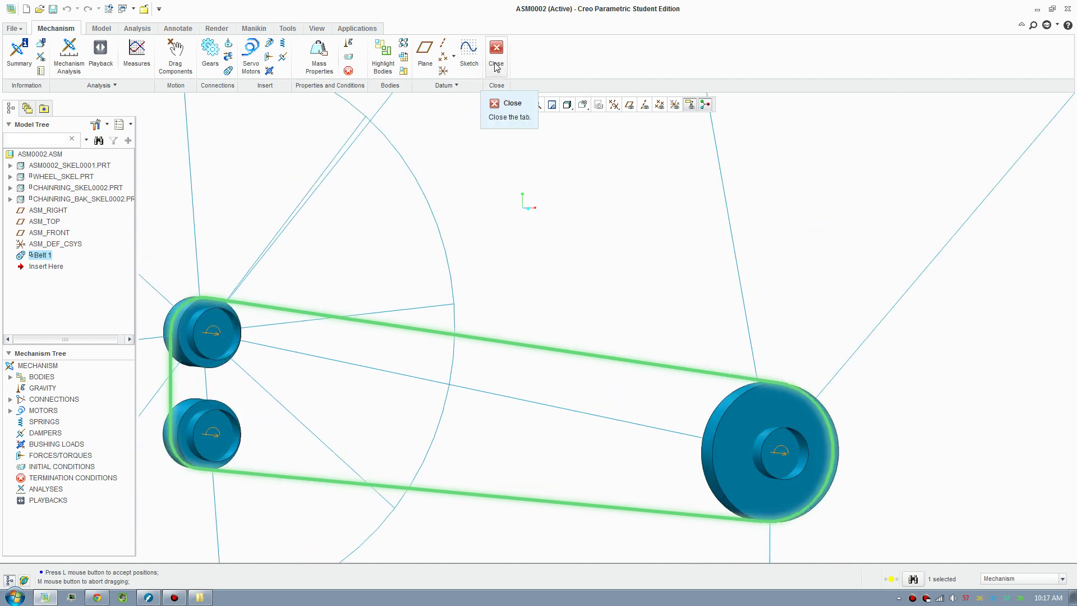
{"action": "left_click", "coordinate": [496, 56]}
Reopen the placement definition of CHAINRING_BAK_SKEL0002.PRT to check its pin connection and accept it as is
{"action": "left_click", "coordinate": [207, 422]}
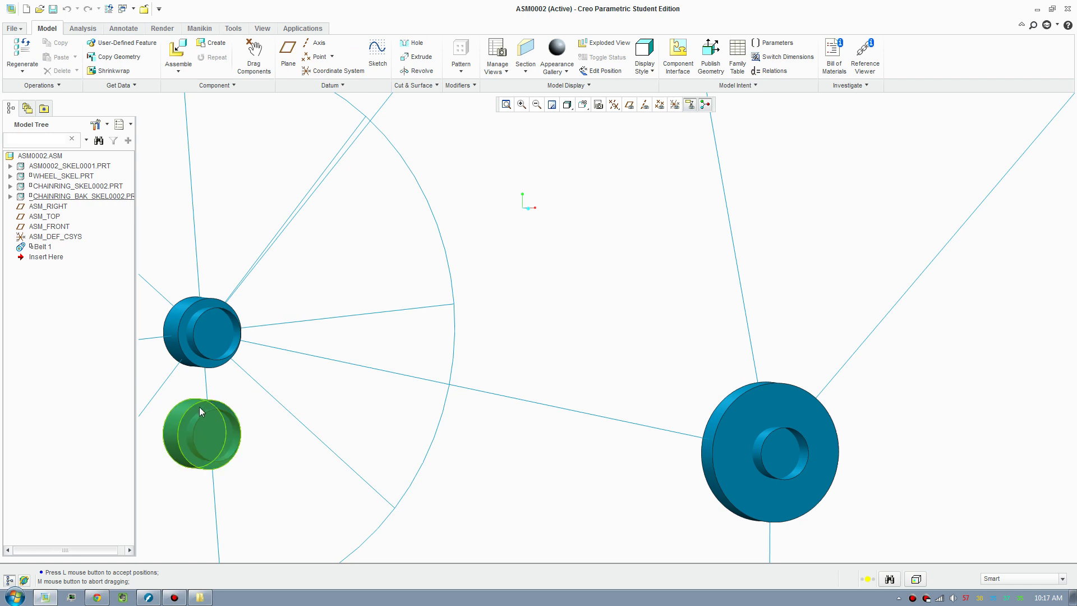
{"action": "right_click", "coordinate": [56, 196]}
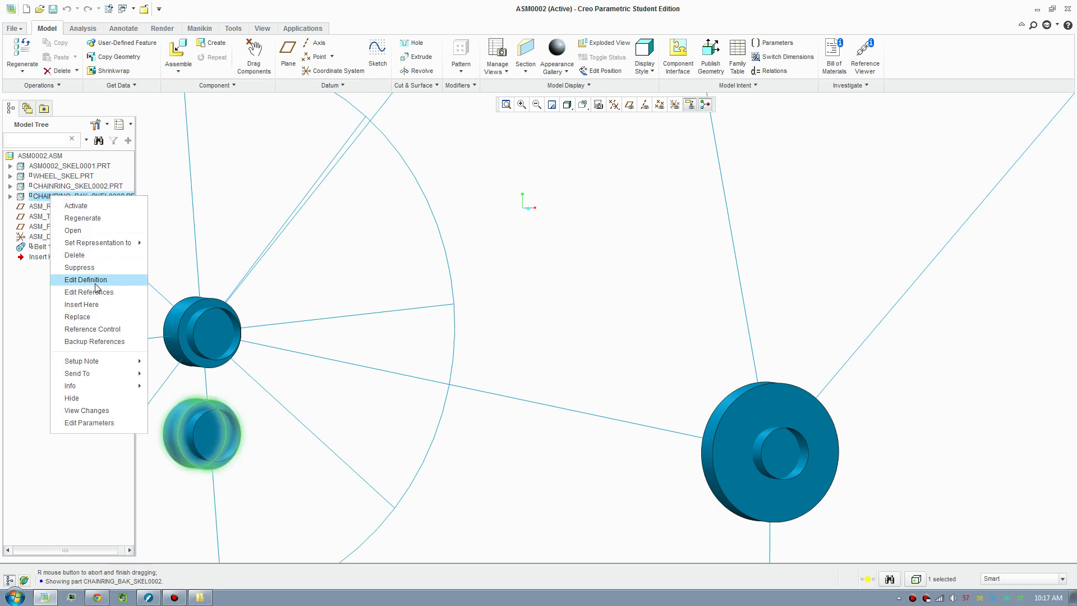
{"action": "left_click", "coordinate": [94, 282]}
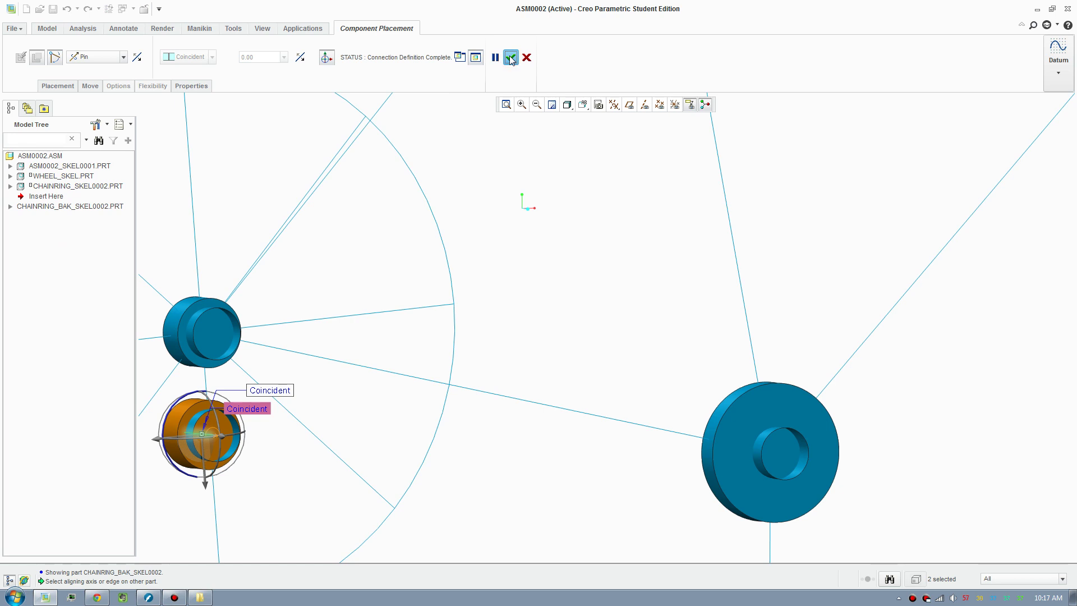
{"action": "left_click", "coordinate": [510, 58]}
Activate CHAINRING_BAK_SKEL0002.PRT, open and close Drag Components, and select Belt 1
{"action": "left_click", "coordinate": [44, 197]}
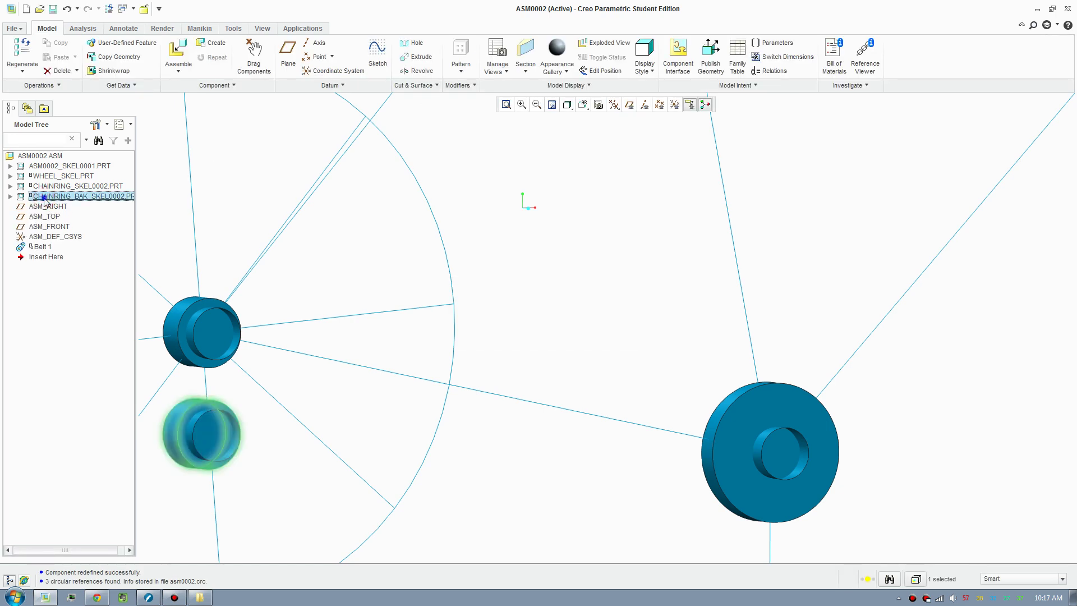
{"action": "right_click", "coordinate": [44, 197]}
{"action": "left_click", "coordinate": [60, 215]}
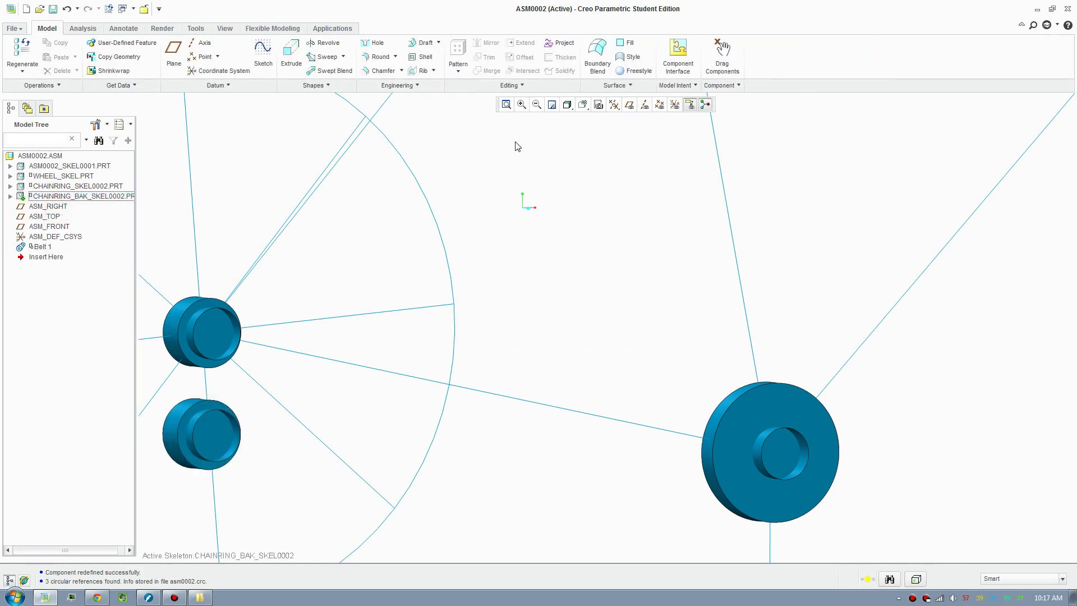
{"action": "left_click", "coordinate": [721, 59]}
{"action": "left_click", "coordinate": [1001, 147]}
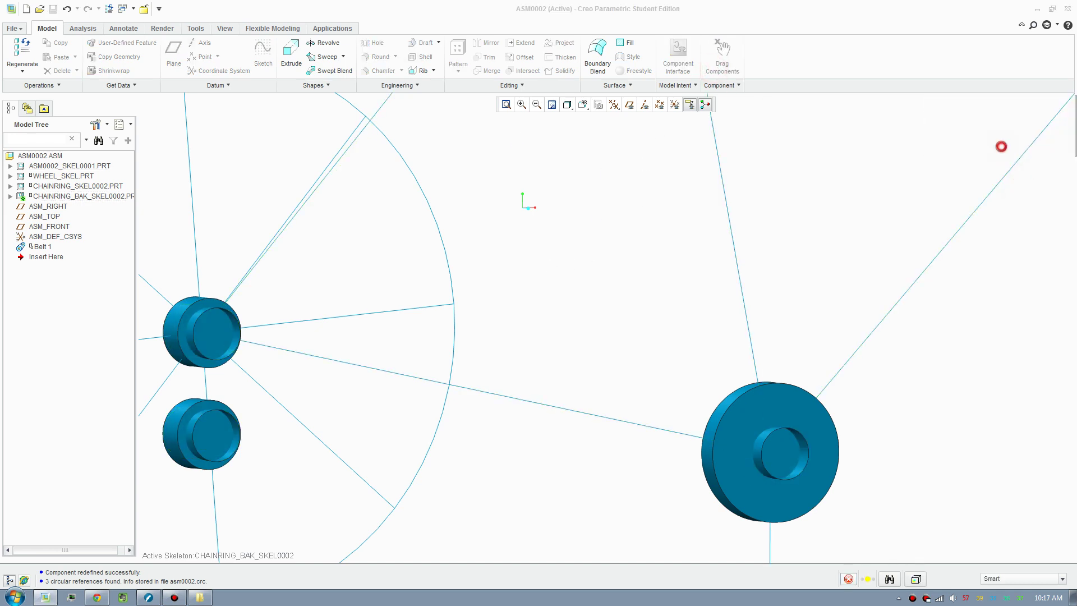
{"action": "left_click", "coordinate": [42, 247]}
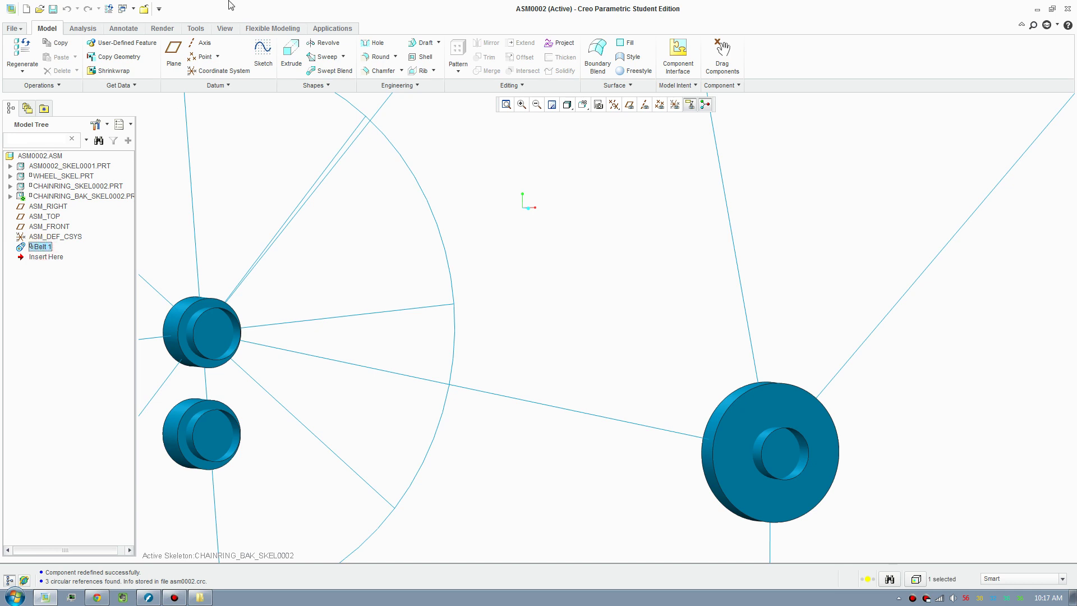
Check the editing options for Belt 1 and open the Mechanism application
{"action": "right_click", "coordinate": [42, 250]}
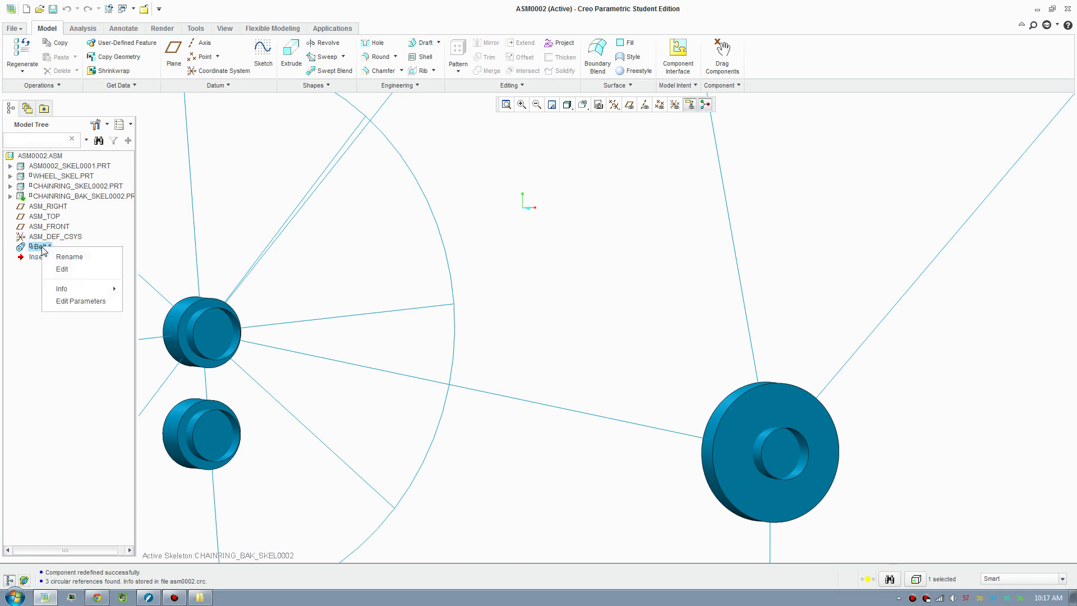
{"action": "left_click", "coordinate": [329, 28]}
{"action": "left_click", "coordinate": [331, 28]}
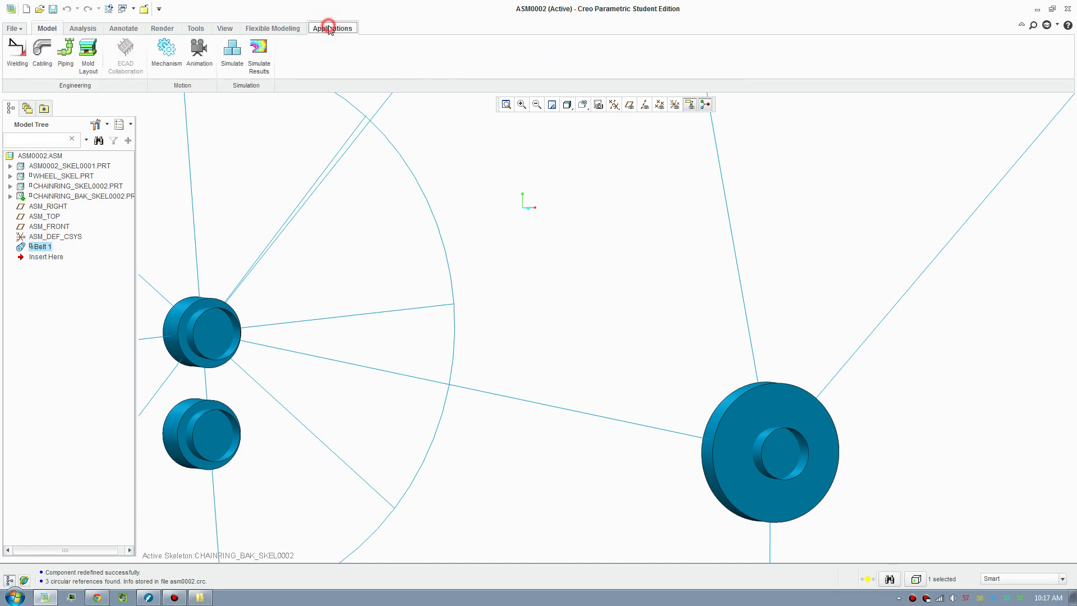
{"action": "left_click", "coordinate": [172, 70]}
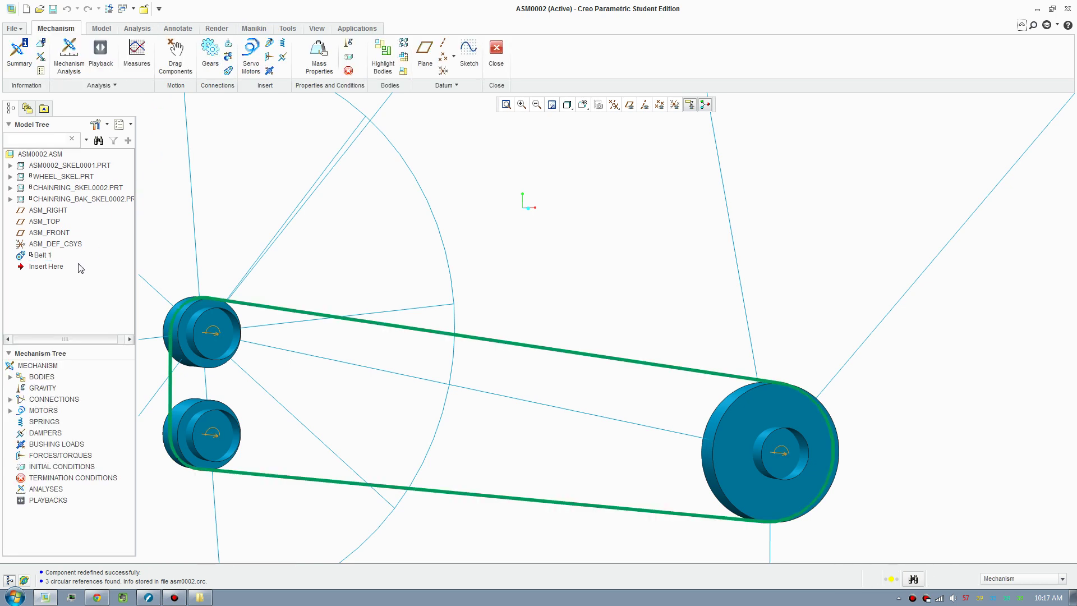
Make a solid part named PRT0001 from Belt 1, copying the template solid_start_part_mmks.prt
{"action": "right_click", "coordinate": [37, 255]}
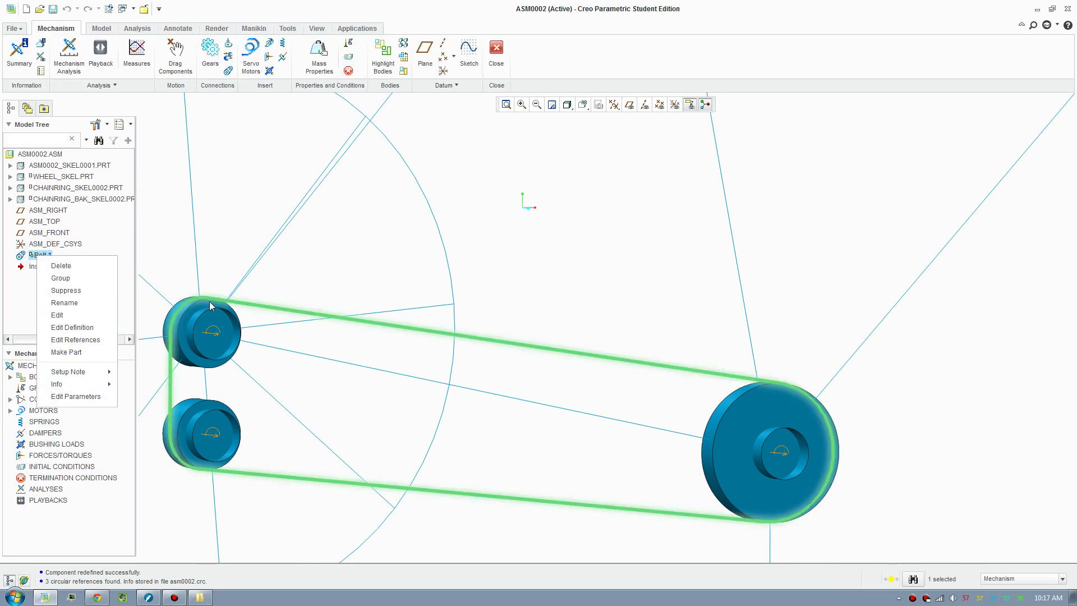
{"action": "left_click", "coordinate": [62, 352]}
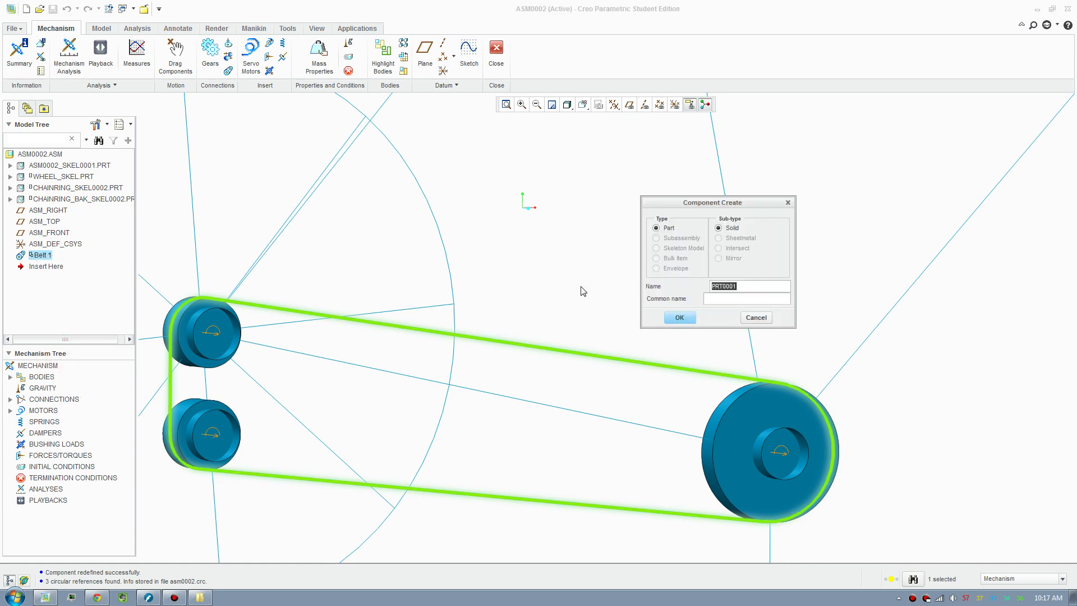
{"action": "left_click", "coordinate": [677, 318]}
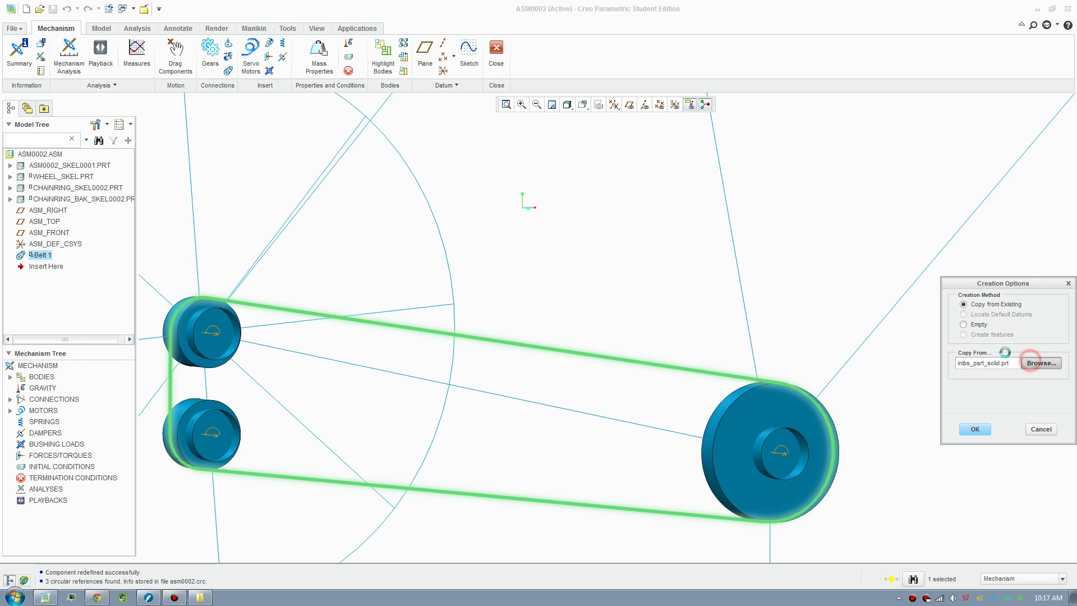
{"action": "left_click", "coordinate": [1040, 363]}
{"action": "left_click", "coordinate": [464, 259]}
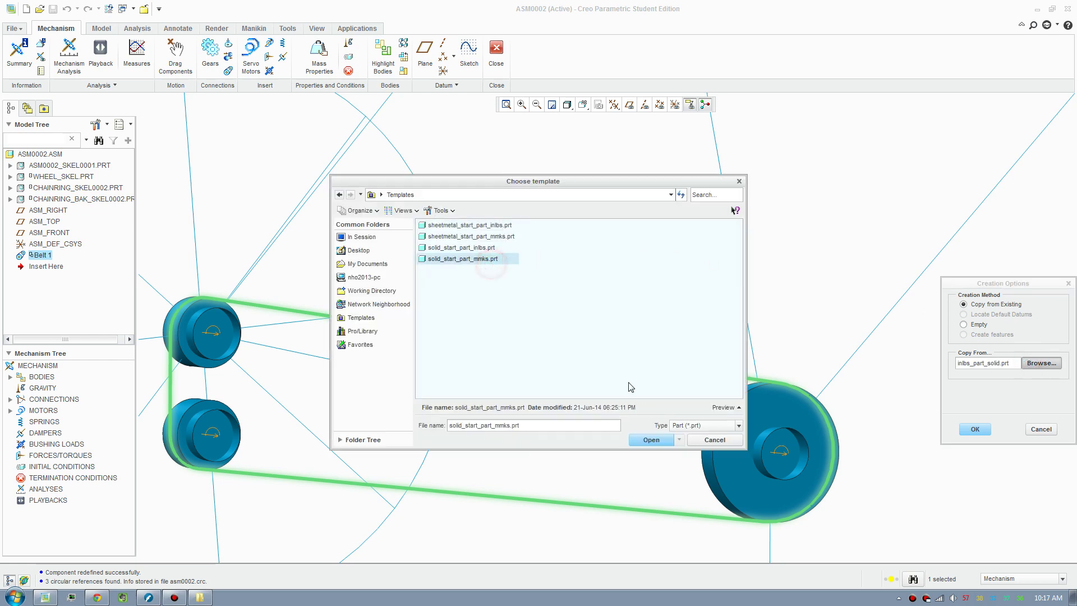
{"action": "left_click", "coordinate": [651, 440]}
{"action": "left_click", "coordinate": [974, 429]}
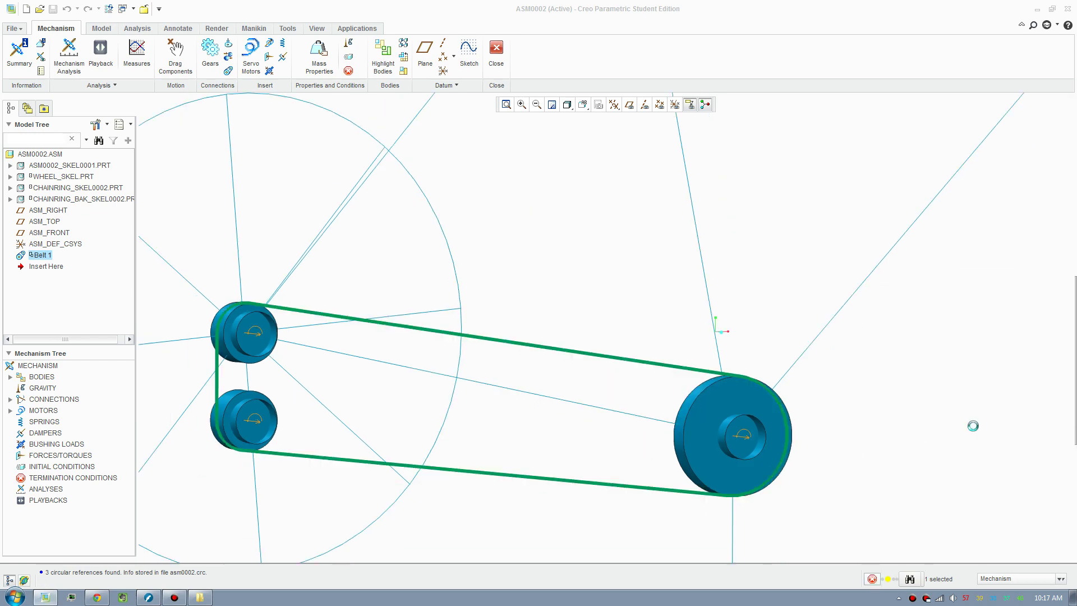
Show the datum planes and place the new belt part in the assembly with a Default constraint
{"action": "scroll", "coordinate": [541, 276], "scroll_direction": "down", "scroll_amount": 5}
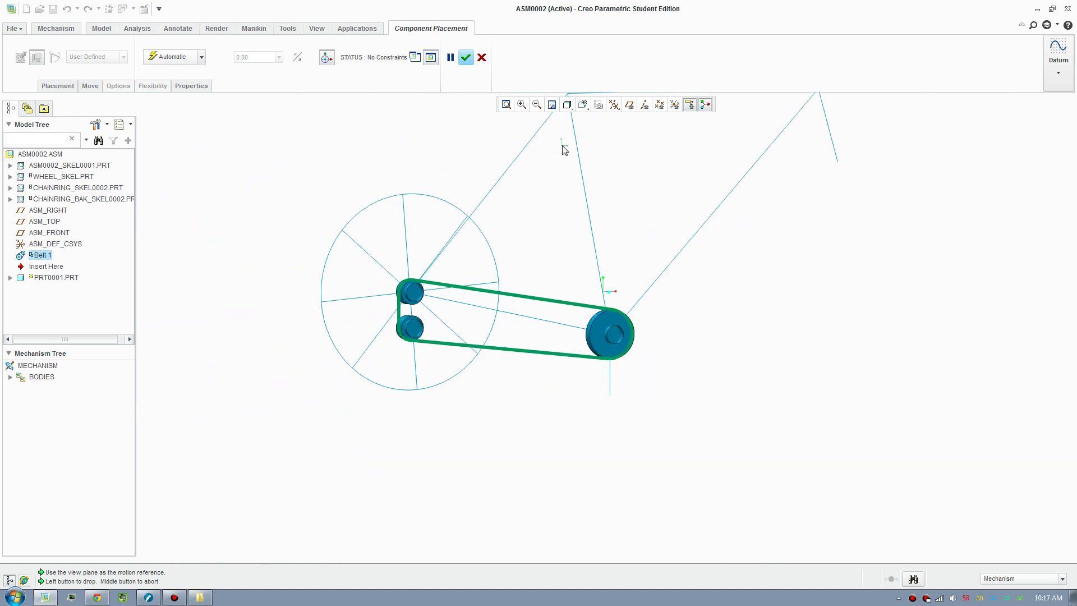
{"action": "left_click", "coordinate": [628, 107]}
{"action": "left_click", "coordinate": [717, 349]}
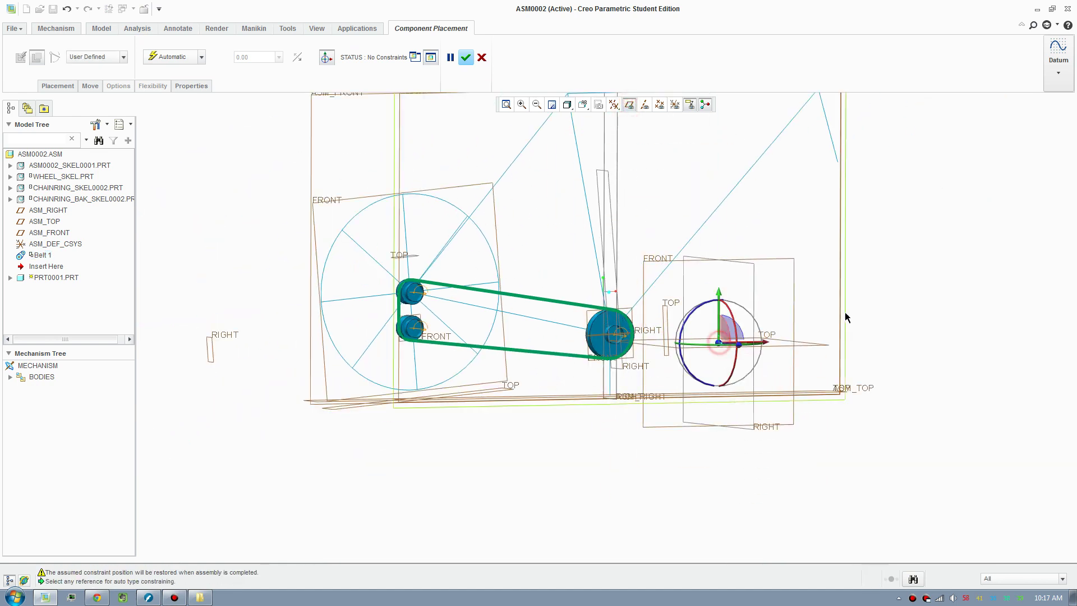
{"action": "right_click", "coordinate": [877, 301]}
{"action": "left_click", "coordinate": [900, 435]}
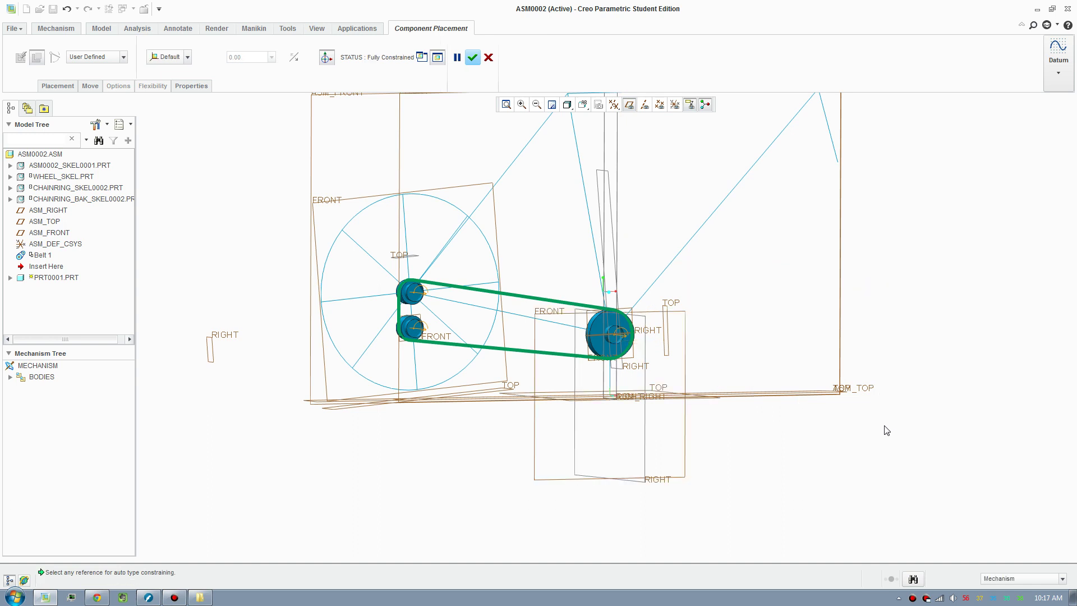
{"action": "left_click", "coordinate": [472, 58]}
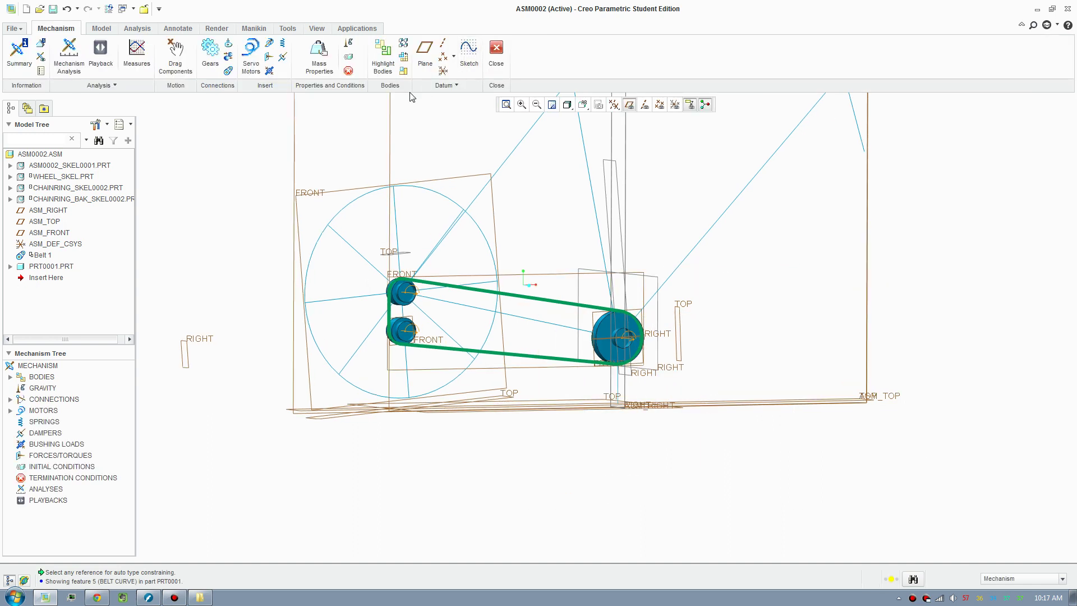
Open the belt part PRT0001.PRT in its own window
{"action": "left_click", "coordinate": [47, 265]}
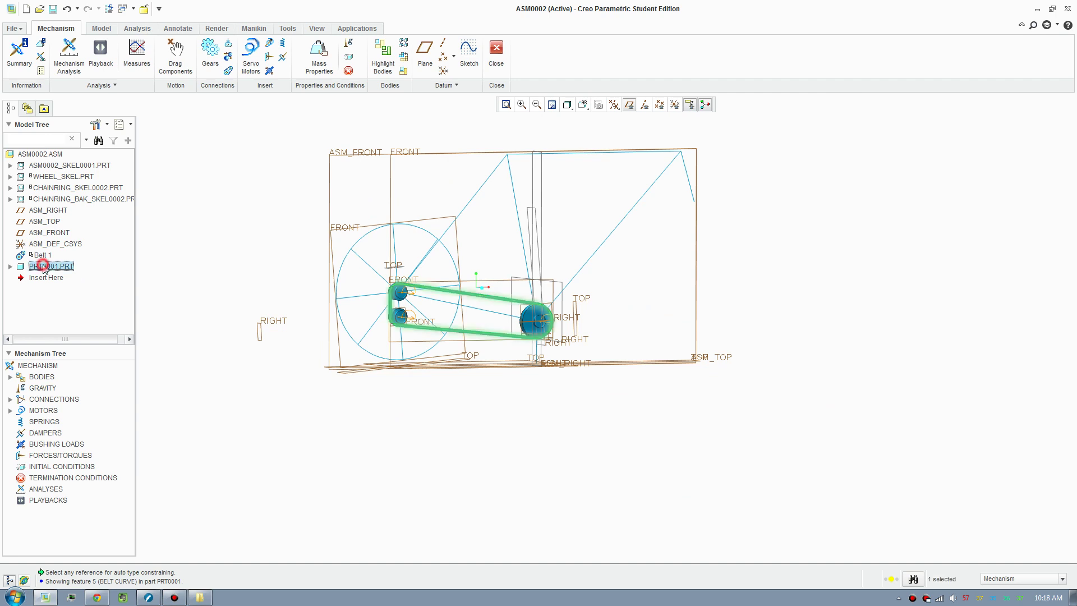
{"action": "right_click", "coordinate": [45, 267]}
{"action": "left_click", "coordinate": [70, 300]}
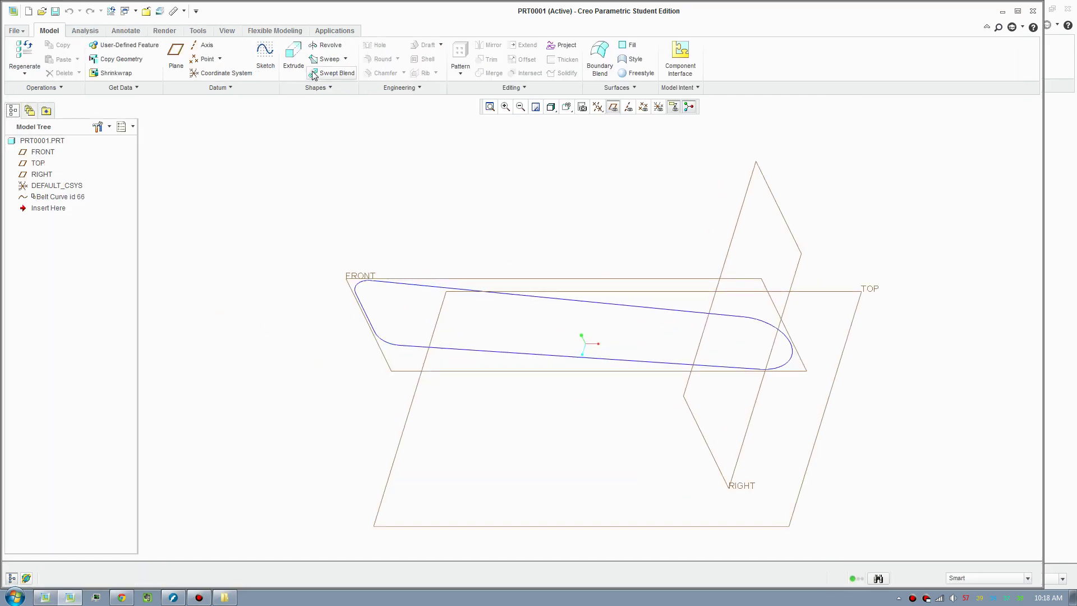
Start a solid Sweep and chain all segments of the belt curve into one closed-loop trajectory
{"action": "left_click", "coordinate": [327, 59]}
{"action": "scroll", "coordinate": [673, 226], "scroll_direction": "up", "scroll_amount": 2}
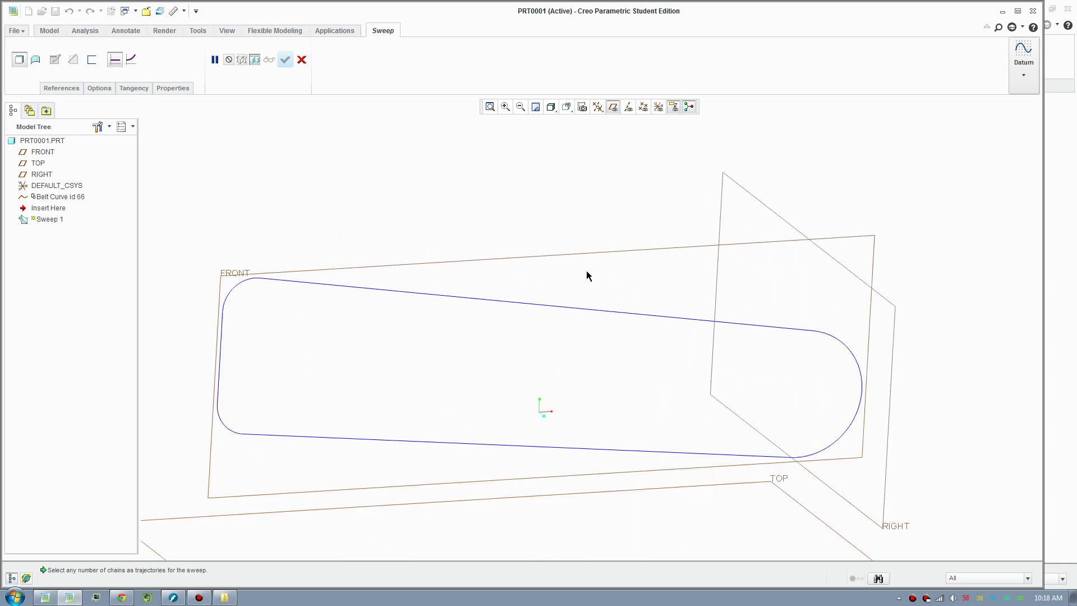
{"action": "left_click", "coordinate": [548, 312]}
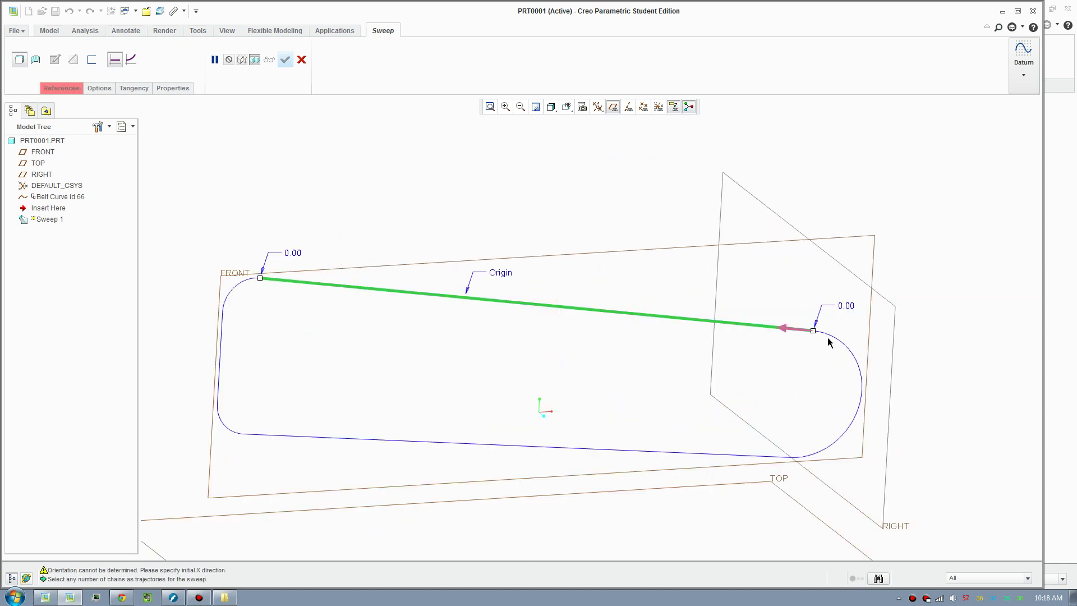
{"action": "left_click", "coordinate": [240, 285], "text": "shift"}
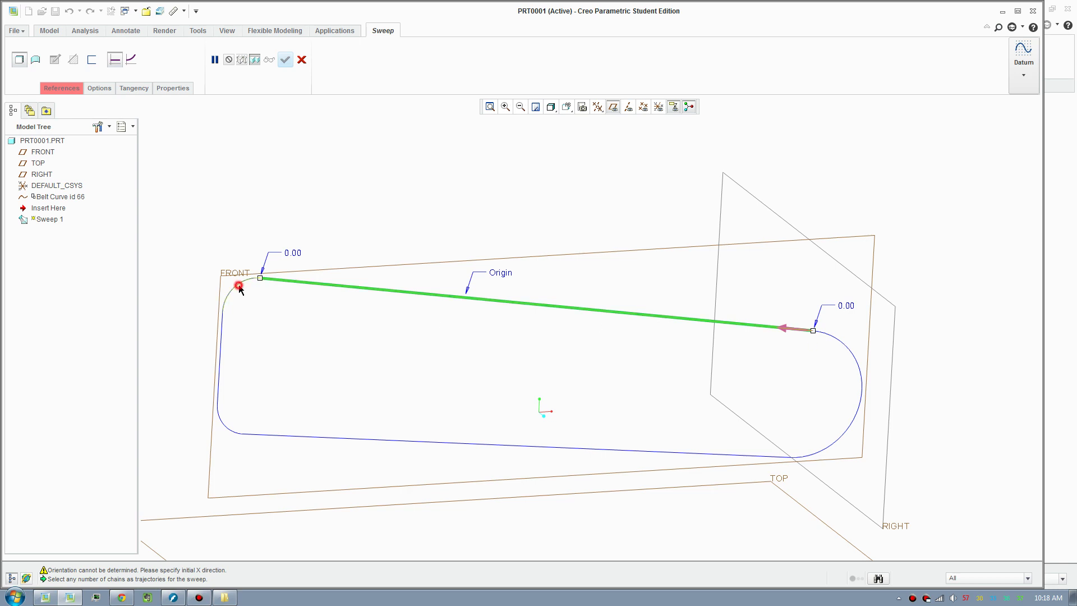
{"action": "left_click", "coordinate": [221, 356], "text": "shift"}
{"action": "left_click", "coordinate": [227, 428], "text": "shift"}
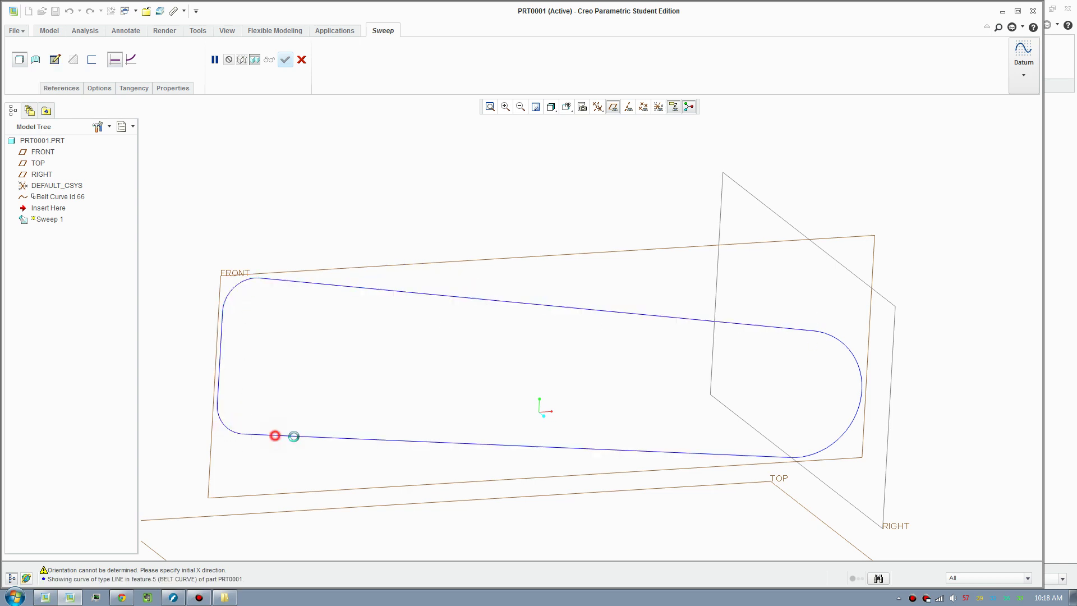
{"action": "left_click", "coordinate": [829, 450], "text": "shift"}
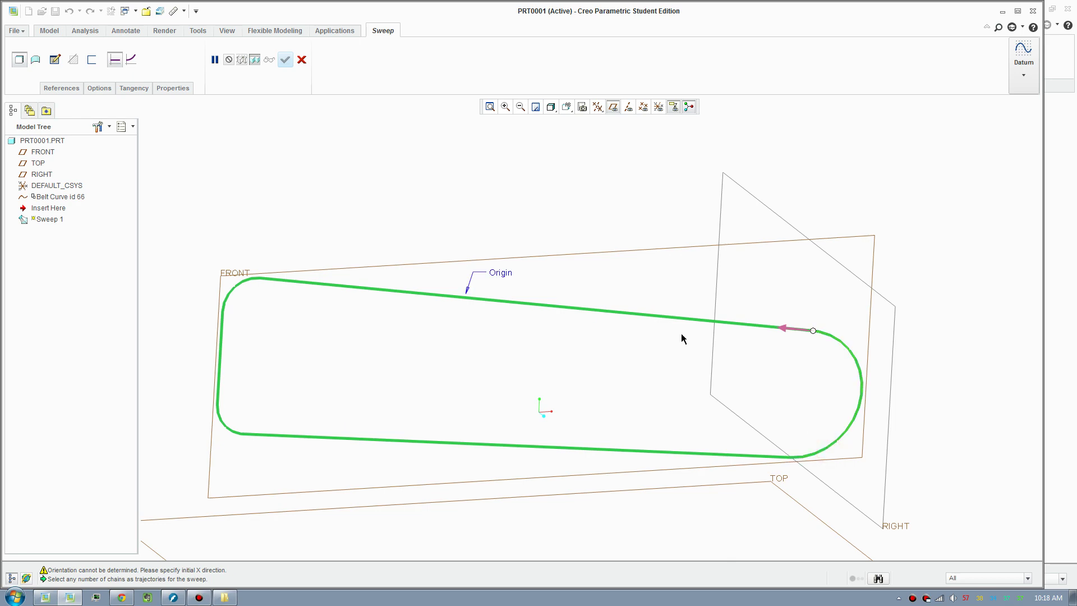
Sketch a center rectangle about 5.4 by 8 mm as the sweep section, centered on the horizontal reference with one side on the vertical reference
{"action": "left_click", "coordinate": [55, 61]}
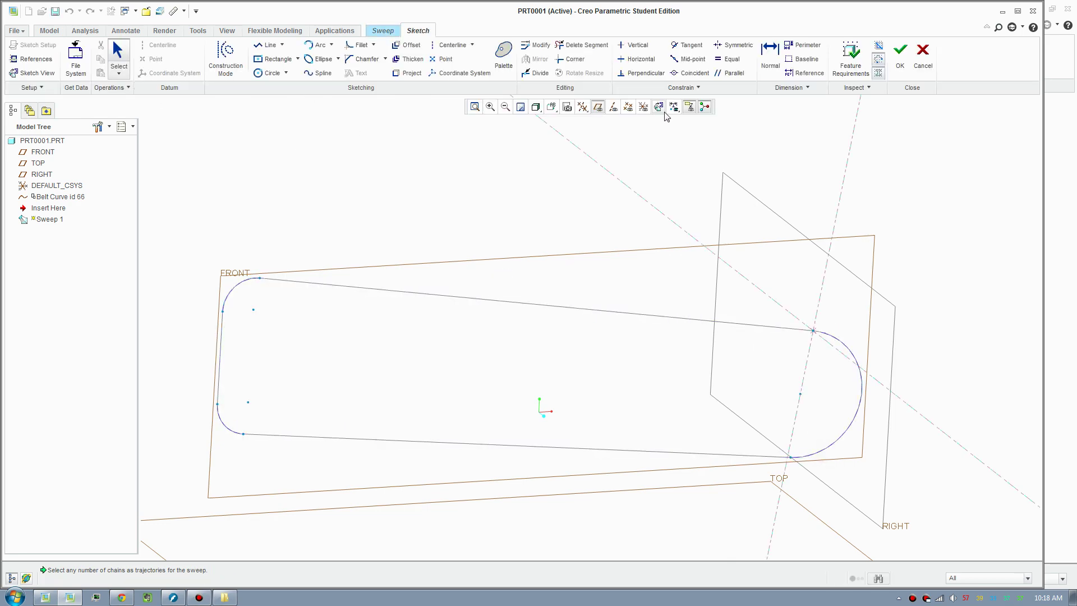
{"action": "left_click", "coordinate": [659, 108]}
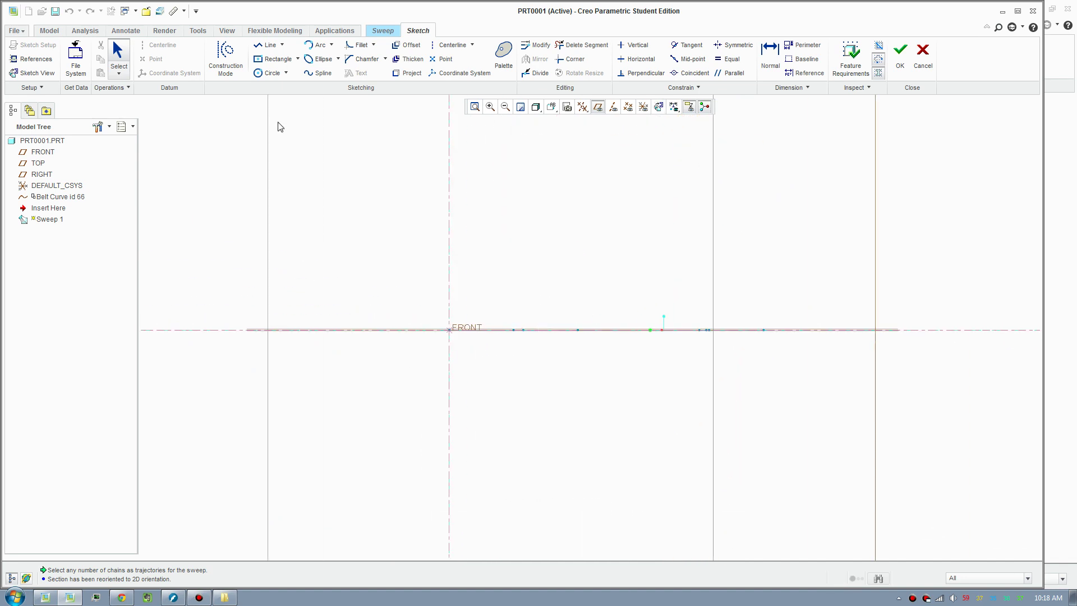
{"action": "left_click", "coordinate": [275, 60]}
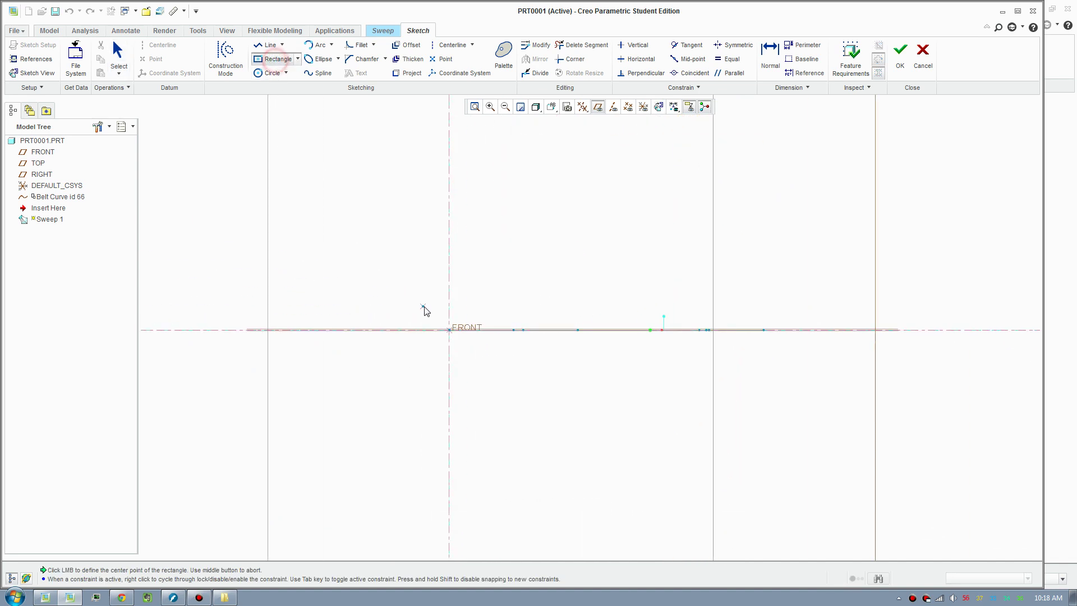
{"action": "scroll", "coordinate": [425, 310], "scroll_direction": "down", "scroll_amount": 3}
{"action": "left_click", "coordinate": [463, 364]}
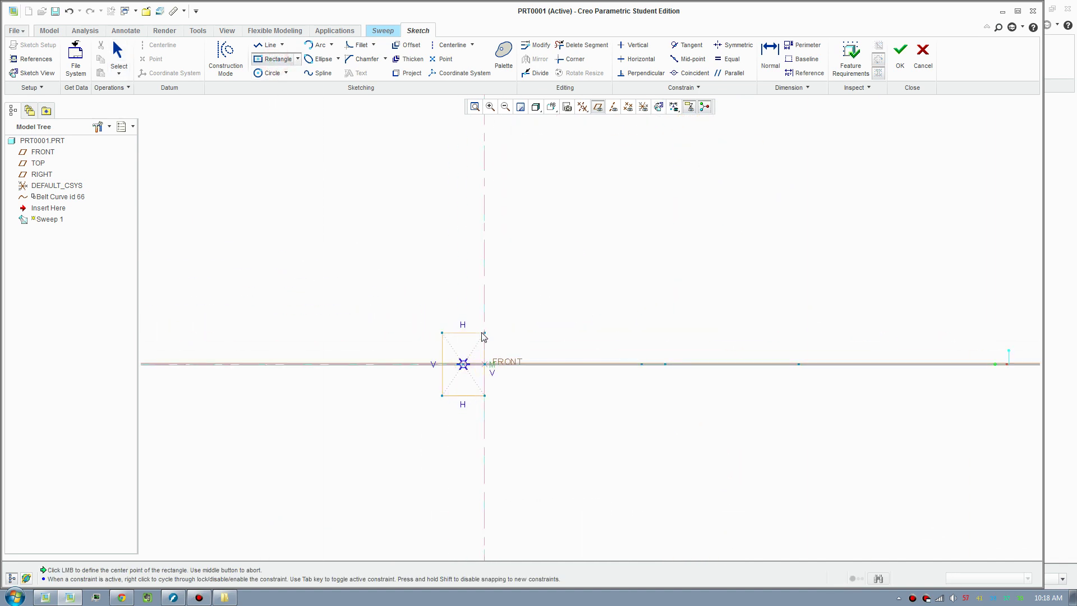
{"action": "left_click", "coordinate": [485, 333]}
{"action": "middle_click", "coordinate": [460, 302]}
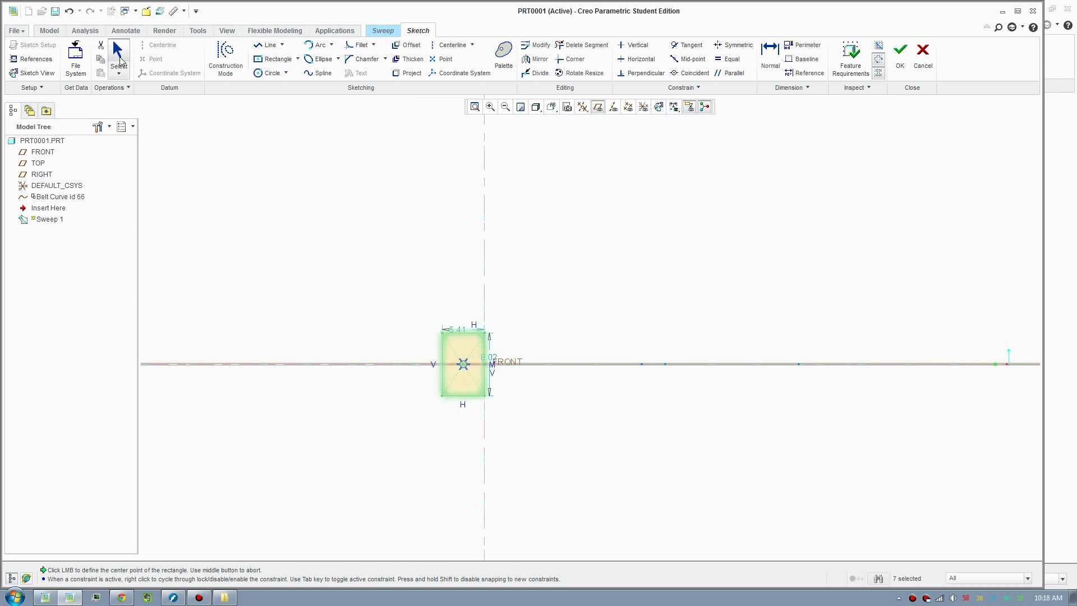
Set the section rectangle's width to 5 mm and height to 10 mm, and accept the sketch
{"action": "double_click", "coordinate": [457, 331]}
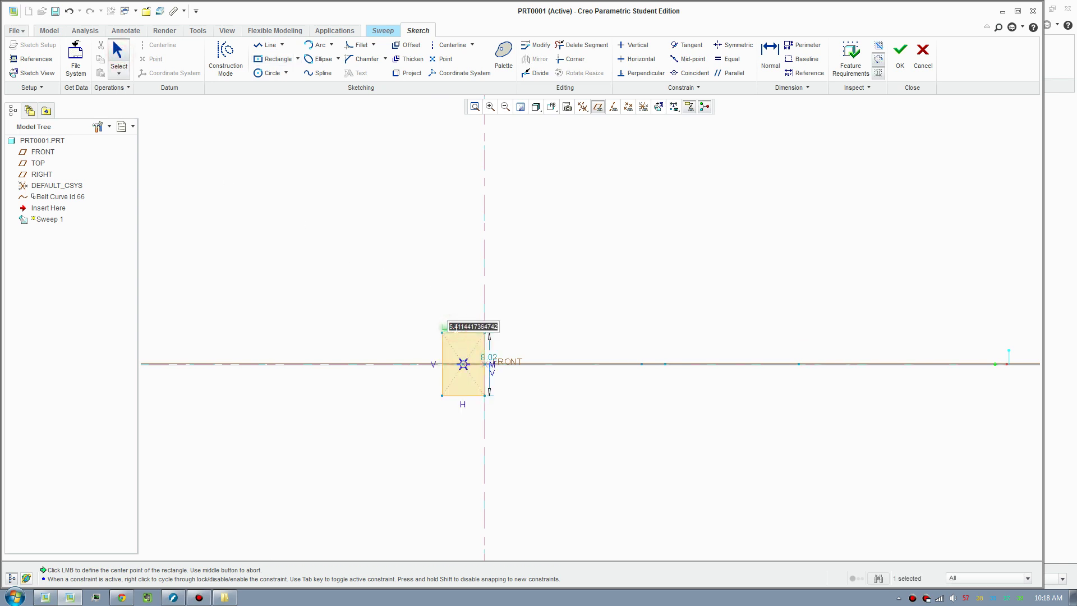
{"action": "type", "text": "5"}
{"action": "key", "text": "Return"}
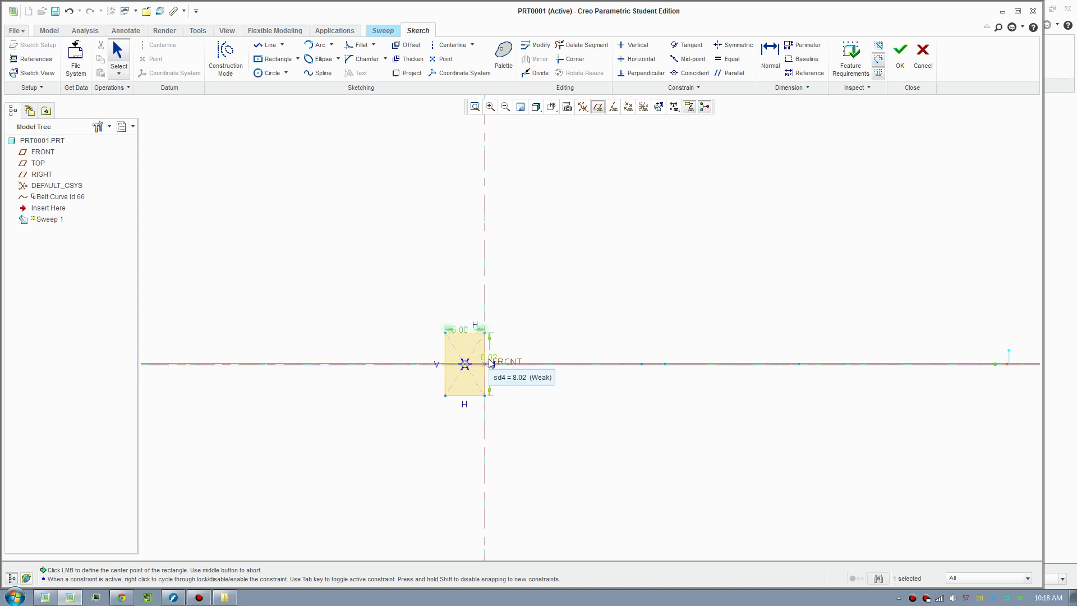
{"action": "type", "text": "10"}
{"action": "key", "text": "Return"}
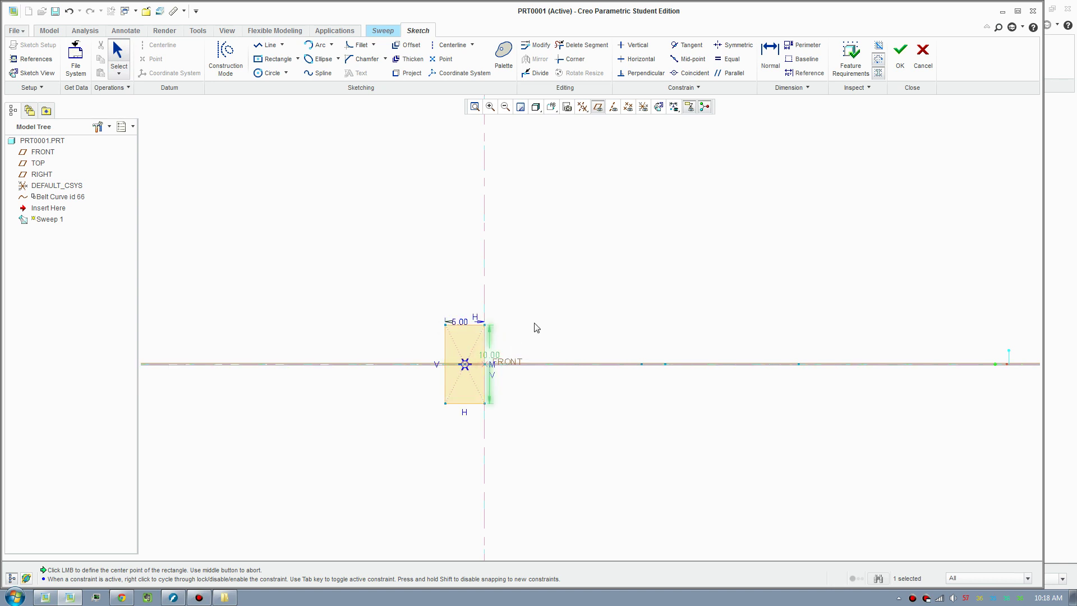
{"action": "left_click", "coordinate": [900, 55]}
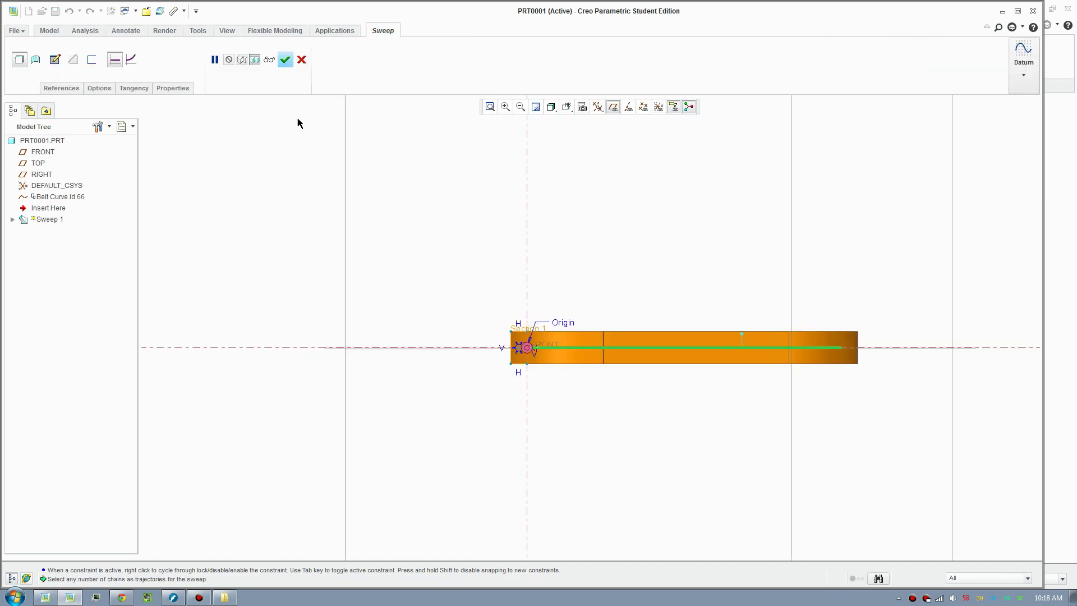
Check the preview and complete the belt sweep
{"action": "middle_click_drag", "start_coordinate": [781, 348], "coordinate": [358, 99]}
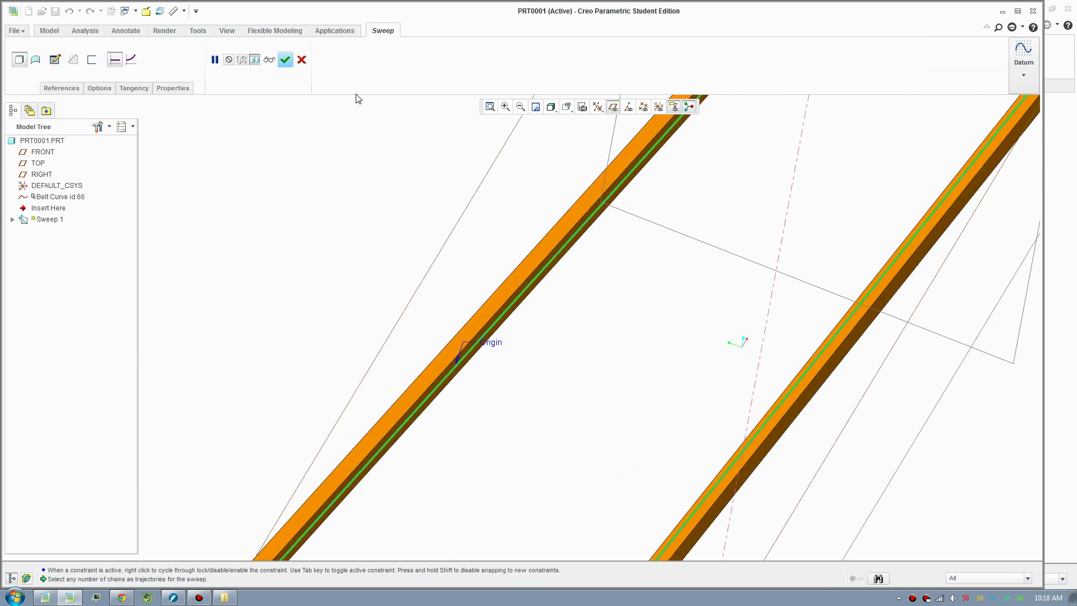
{"action": "left_click", "coordinate": [286, 62]}
{"action": "scroll", "coordinate": [408, 298], "scroll_direction": "down", "scroll_amount": 3}
{"action": "left_click", "coordinate": [452, 265]}
{"action": "middle_click_drag", "start_coordinate": [452, 265], "coordinate": [252, 90]}
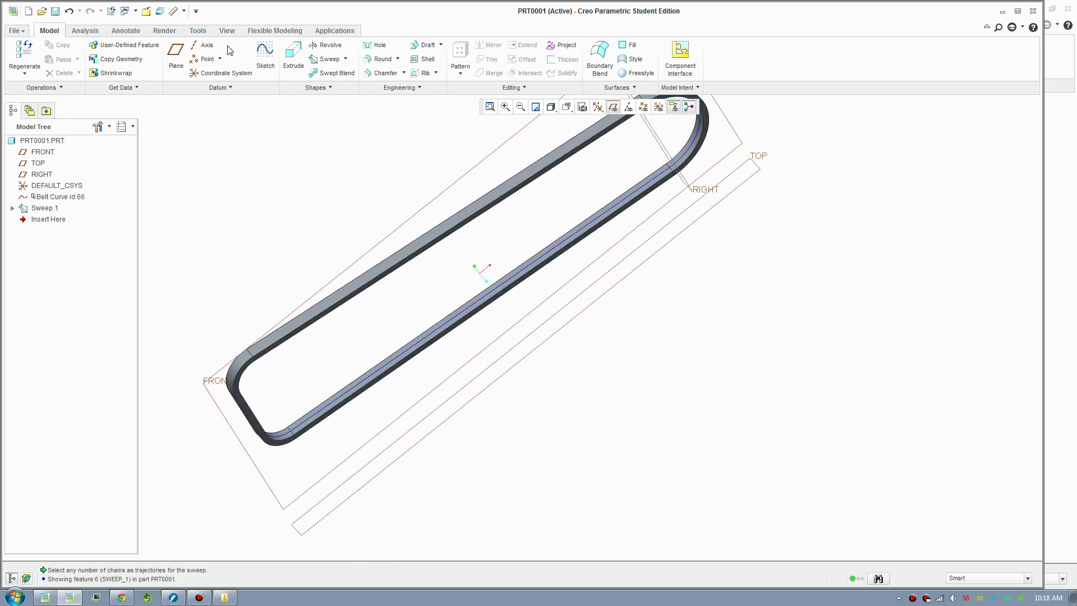
Save PRT0001.PRT in the MAD-13-Bicycle folder and close its window to return to the assembly
{"action": "left_click", "coordinate": [148, 12]}
{"action": "left_click", "coordinate": [439, 465]}
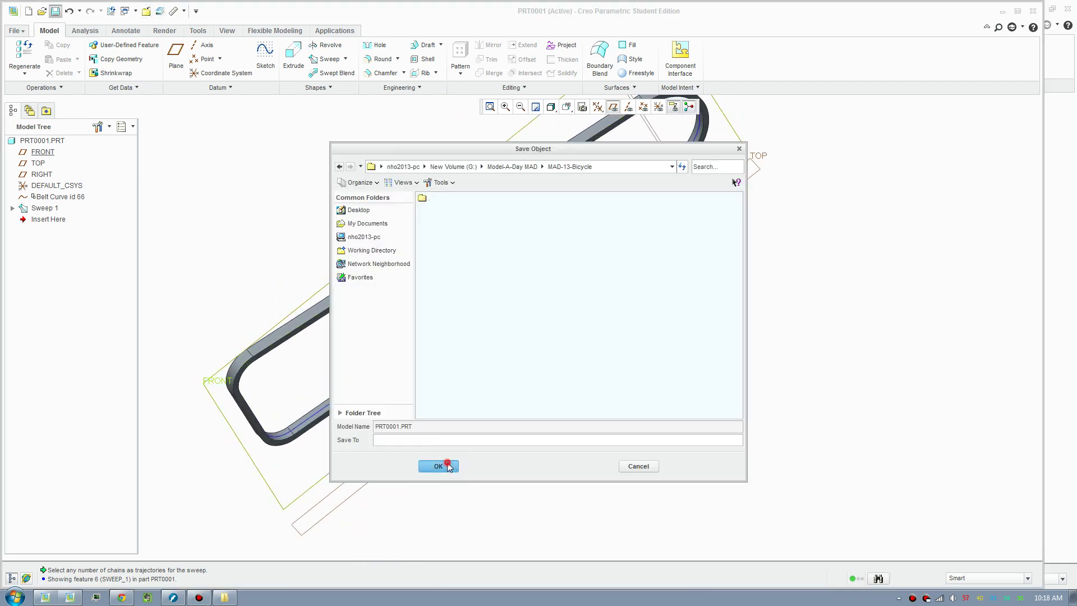
{"action": "left_click", "coordinate": [145, 12]}
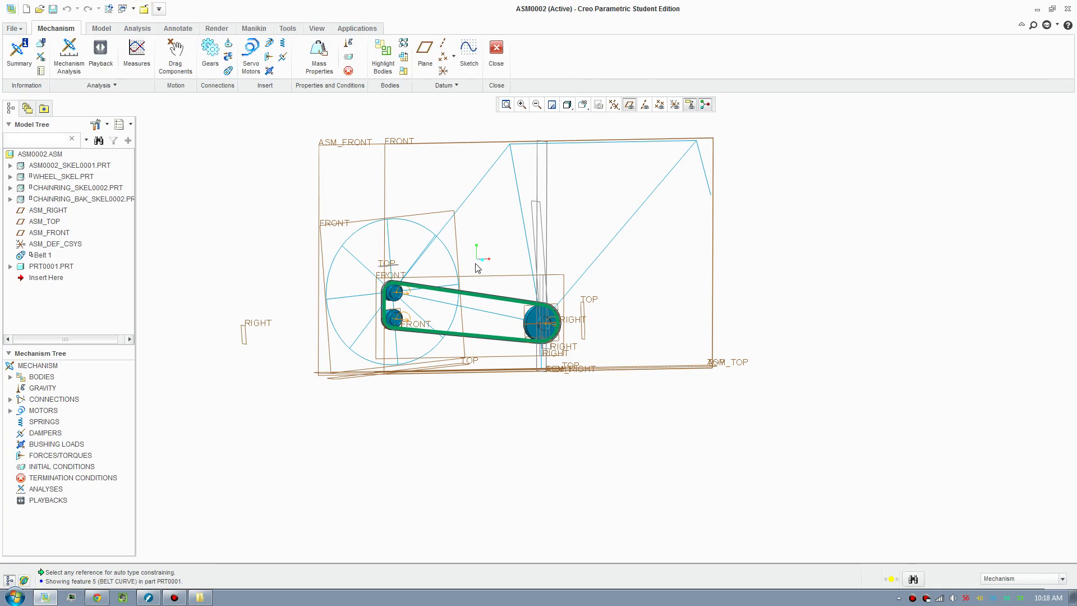
Close the Mechanism application and select the rear chainring skeleton to inspect how the swept belt wraps around it
{"action": "left_click", "coordinate": [717, 351]}
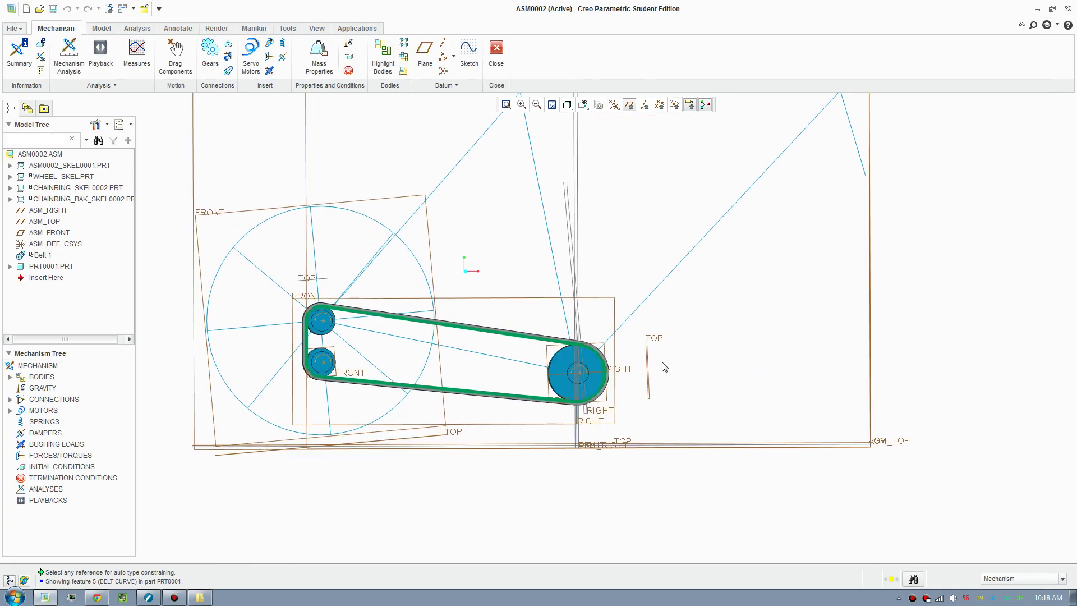
{"action": "left_click", "coordinate": [500, 66]}
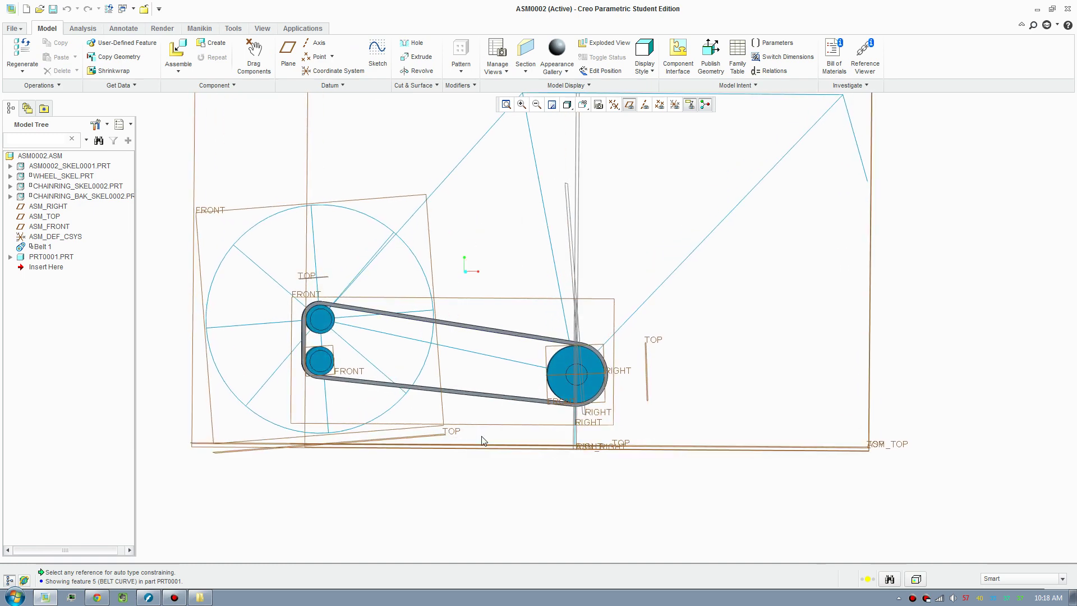
{"action": "scroll", "coordinate": [300, 392], "scroll_direction": "up", "scroll_amount": 3}
{"action": "scroll", "coordinate": [326, 326], "scroll_direction": "up", "scroll_amount": 3}
{"action": "left_click", "coordinate": [321, 331]}
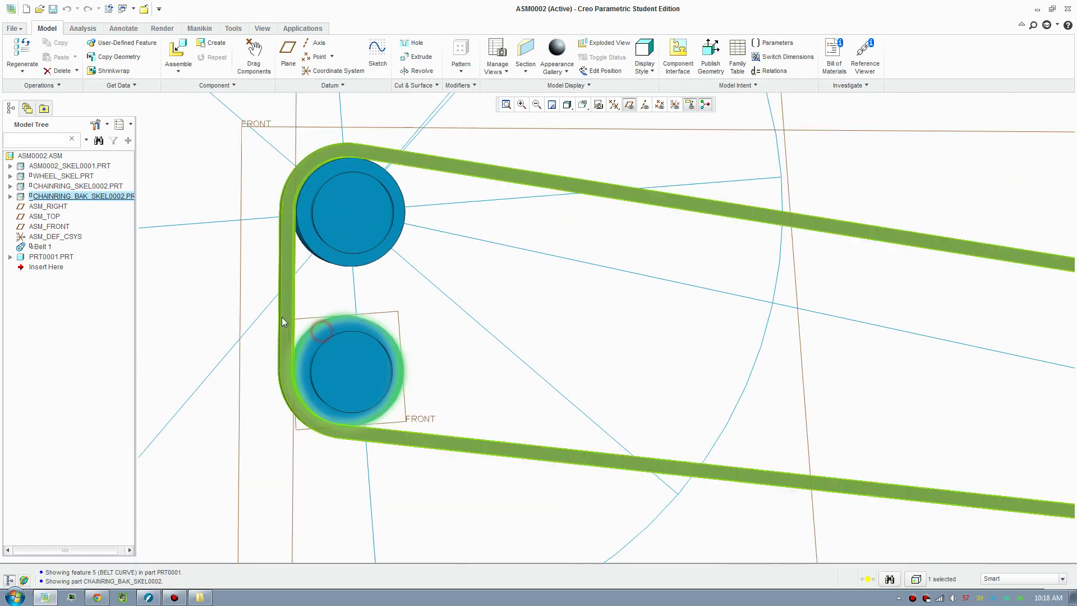
Open CHAINRING_BAK_SKEL0002.PRT in its own window and start an Extrude sketch on the FRONT plane
{"action": "right_click", "coordinate": [67, 197]}
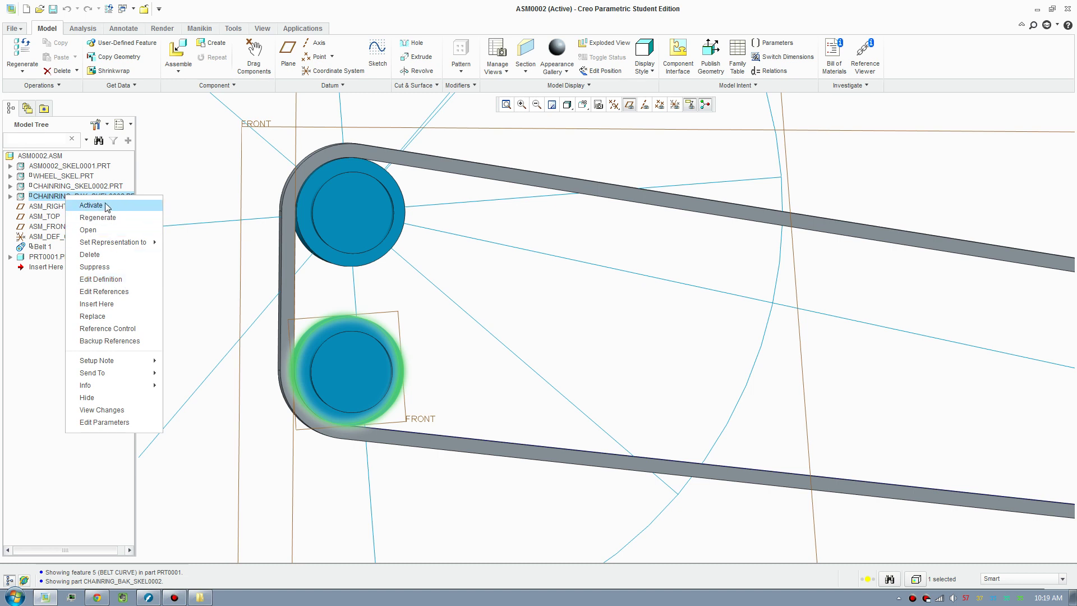
{"action": "left_click", "coordinate": [104, 230]}
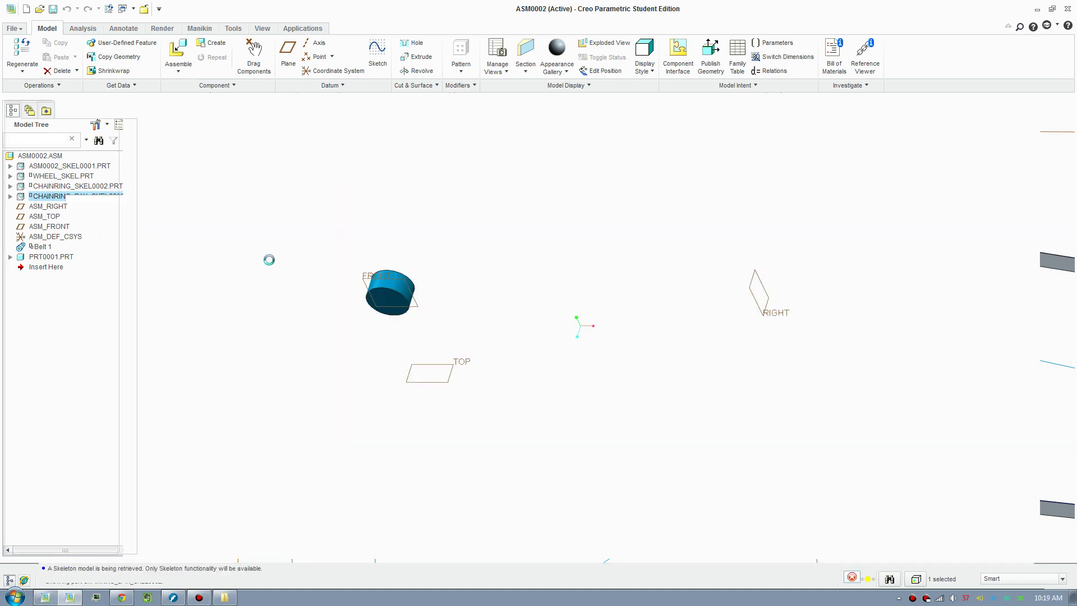
{"action": "scroll", "coordinate": [448, 316], "scroll_direction": "down", "scroll_amount": 1}
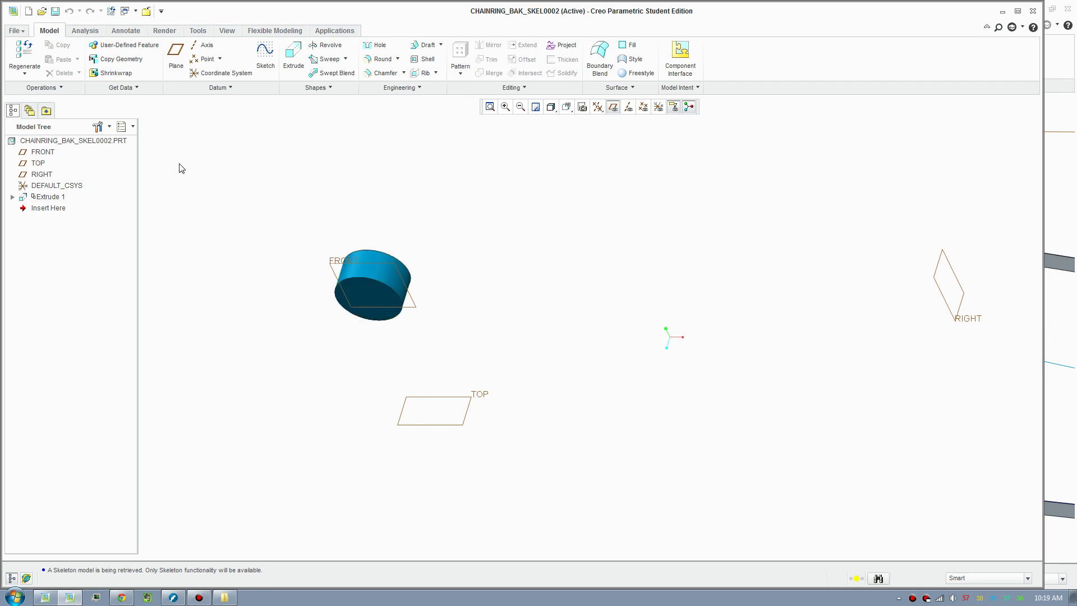
{"action": "left_click", "coordinate": [294, 52]}
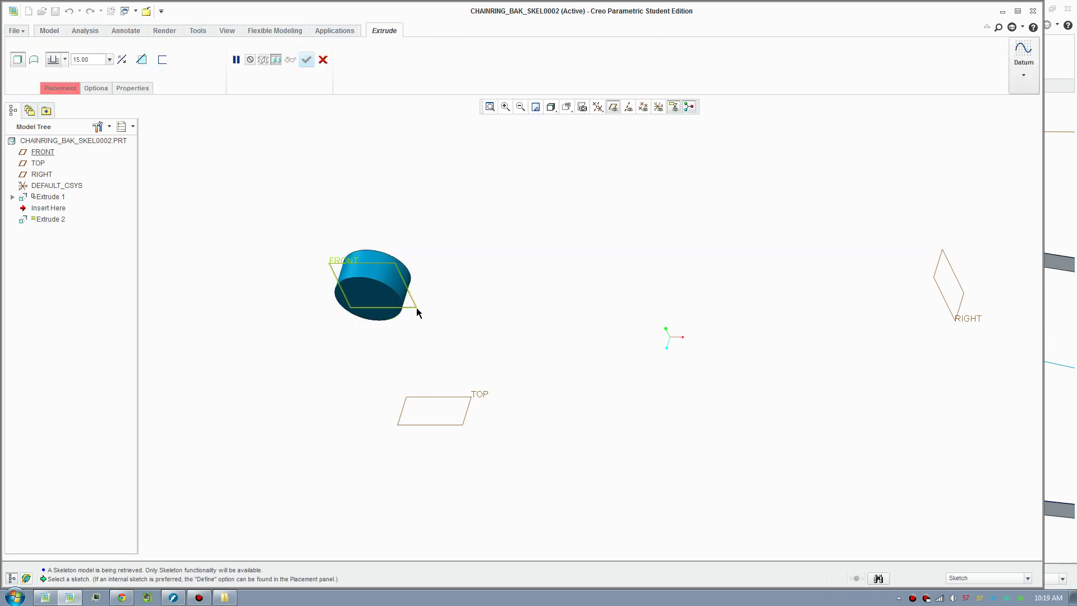
{"action": "left_click", "coordinate": [416, 308]}
{"action": "left_click", "coordinate": [658, 107]}
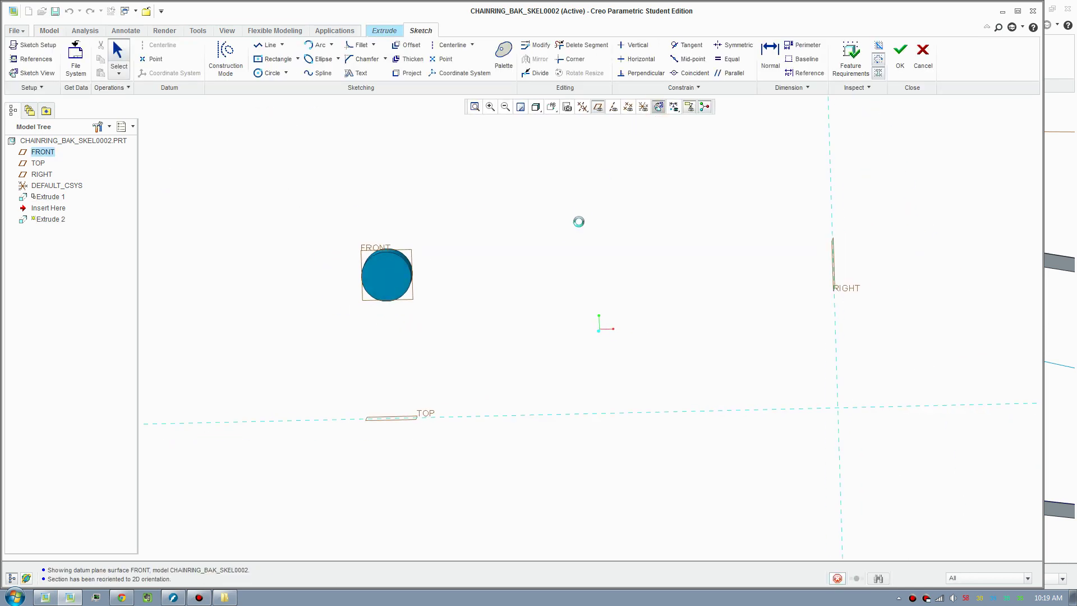
Display the datum axes and add the existing cylinder's axis as a sketch reference
{"action": "left_click", "coordinate": [613, 107]}
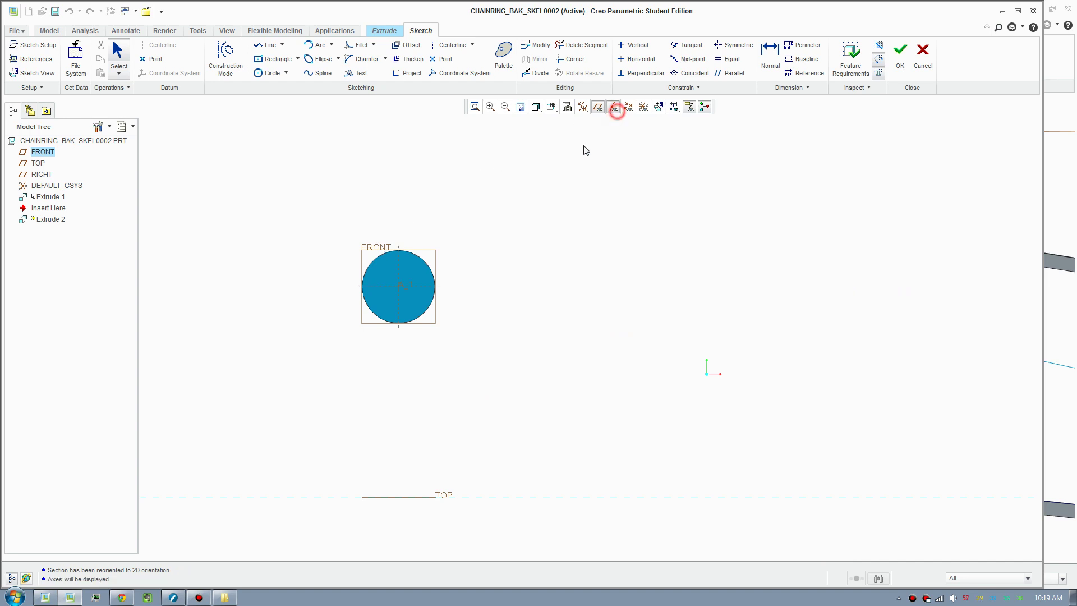
{"action": "scroll", "coordinate": [415, 280], "scroll_direction": "down", "scroll_amount": 3}
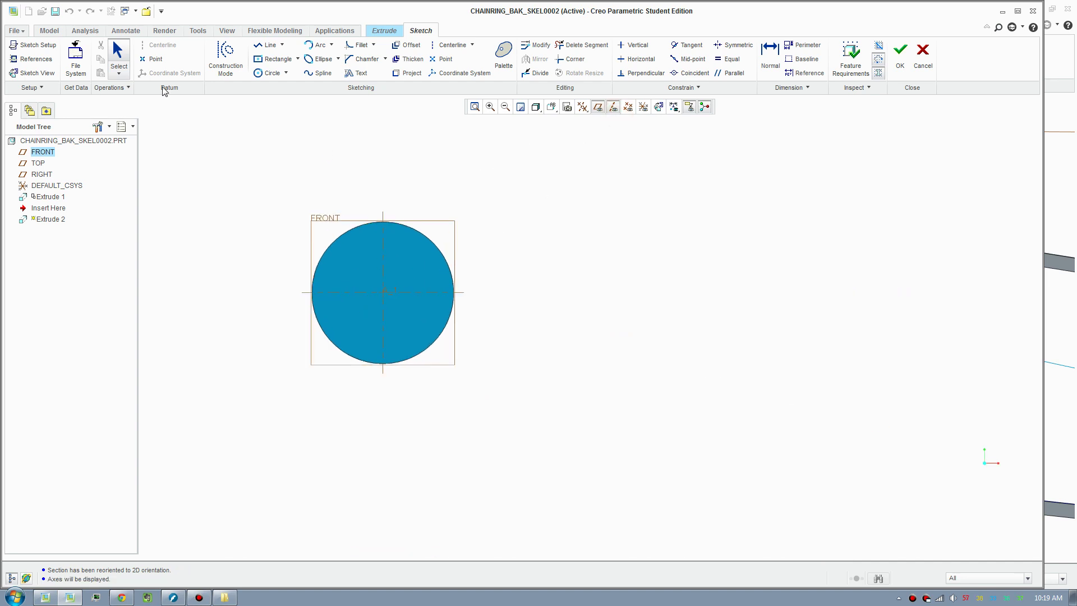
{"action": "left_click", "coordinate": [36, 59]}
{"action": "middle_click_drag", "start_coordinate": [385, 292], "coordinate": [377, 307]}
{"action": "left_click", "coordinate": [395, 285]}
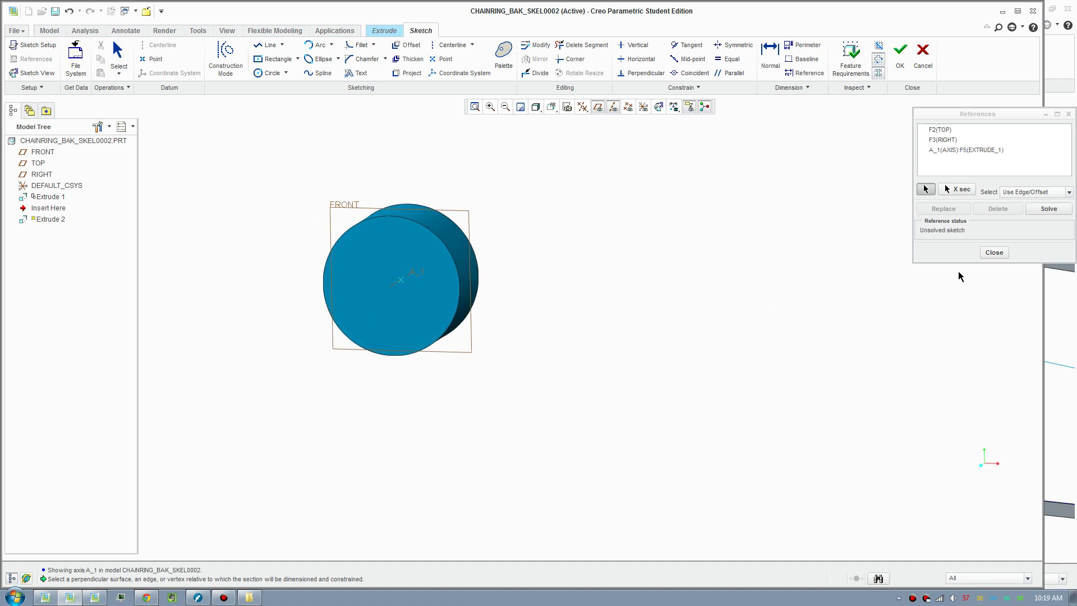
{"action": "left_click", "coordinate": [993, 252]}
Insert a 6-Sided Hexagon from the sketcher palette, centre it on the cylinder axis and scale it to about 25.30
{"action": "left_click", "coordinate": [496, 55]}
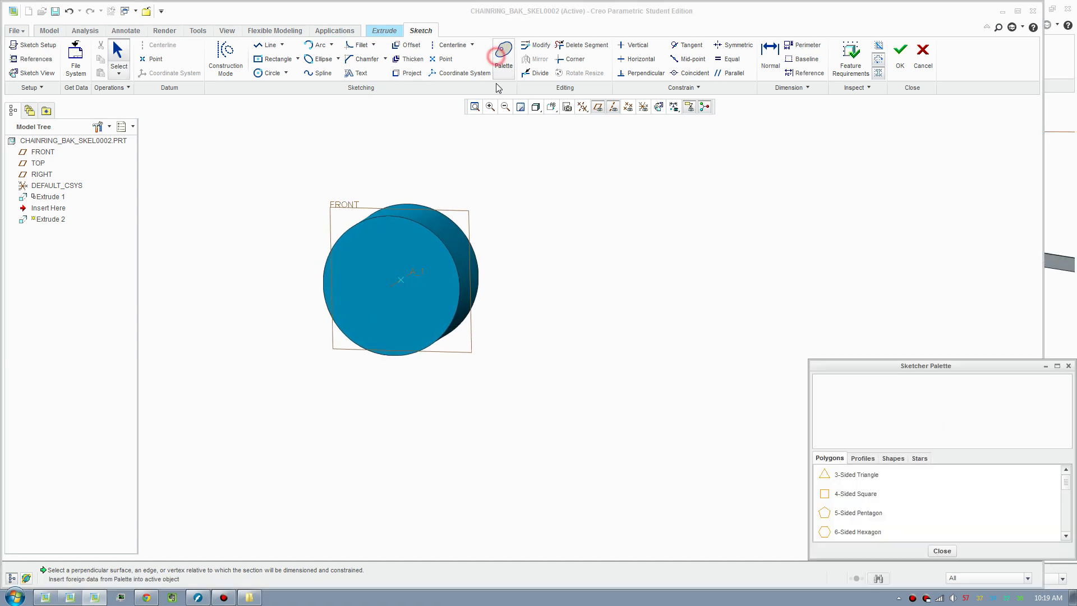
{"action": "left_click_drag", "start_coordinate": [854, 537], "coordinate": [409, 341]}
{"action": "left_click_drag", "start_coordinate": [510, 293], "coordinate": [510, 295]}
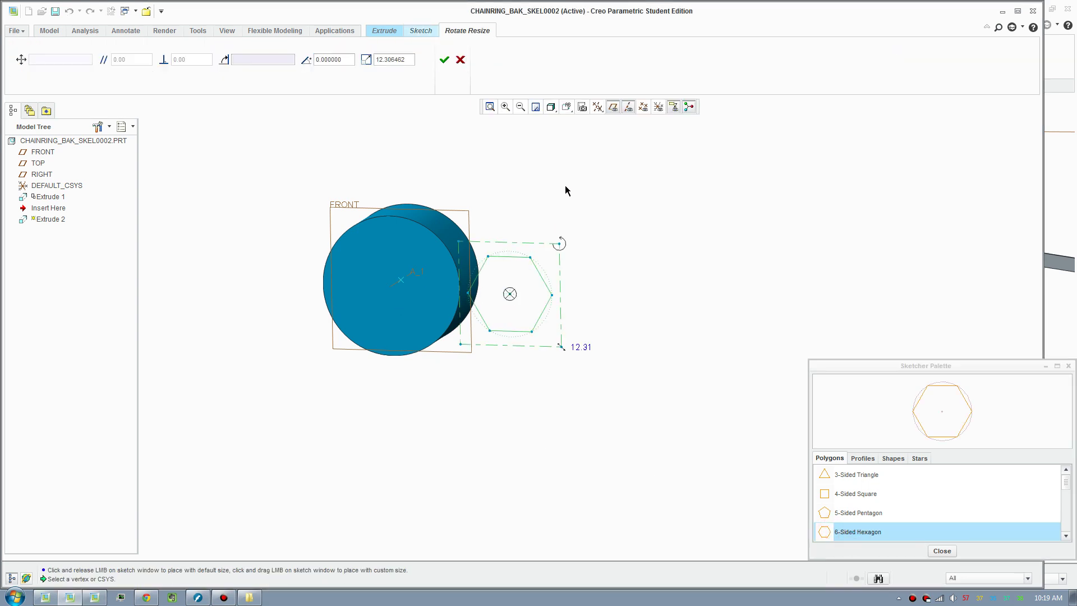
{"action": "scroll", "coordinate": [243, 281], "scroll_direction": "down", "scroll_amount": 4}
{"action": "middle_click_drag", "start_coordinate": [243, 281], "coordinate": [488, 428]}
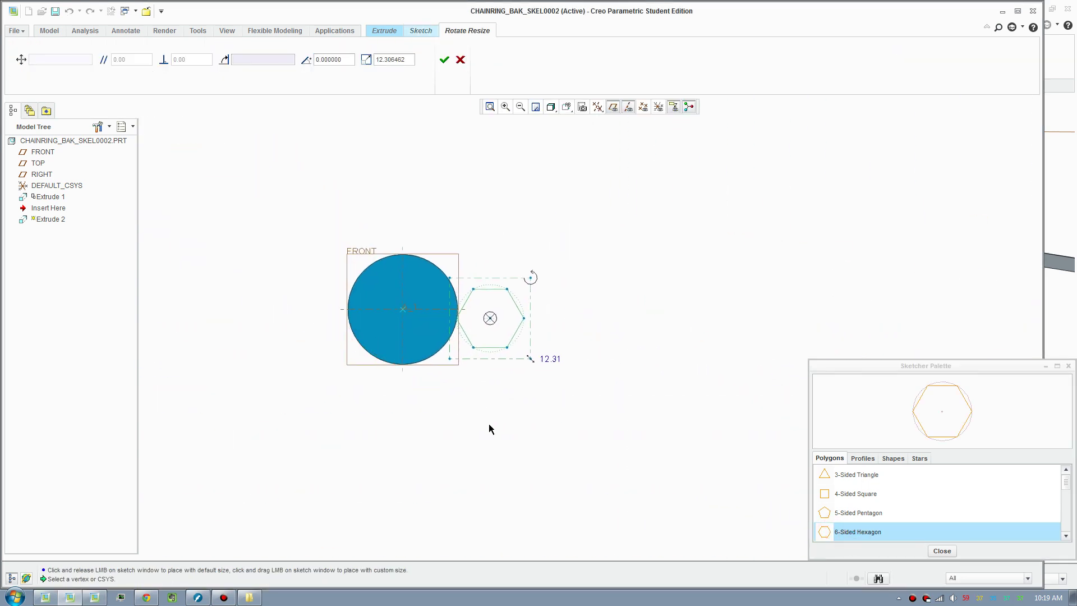
{"action": "scroll", "coordinate": [549, 354], "scroll_direction": "down", "scroll_amount": 3}
{"action": "left_click_drag", "start_coordinate": [602, 348], "coordinate": [432, 330]}
{"action": "left_click_drag", "start_coordinate": [511, 413], "coordinate": [594, 492]}
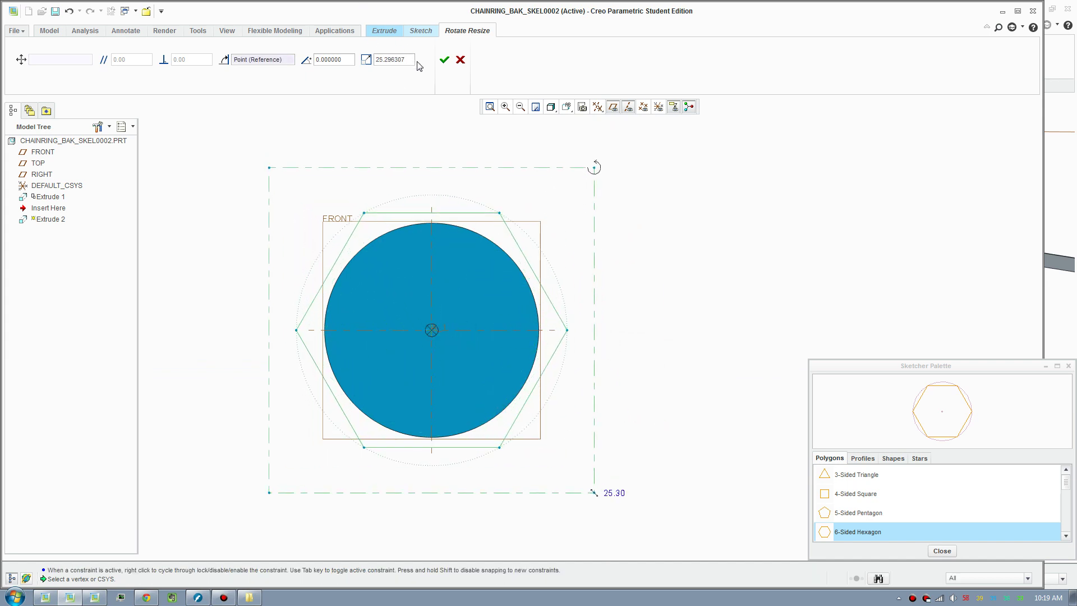
{"action": "left_click", "coordinate": [445, 60]}
Accept the hexagon sketch and extrude it as a surface, 15 mm deep and symmetric about the sketch plane
{"action": "key", "text": "ctrl+d"}
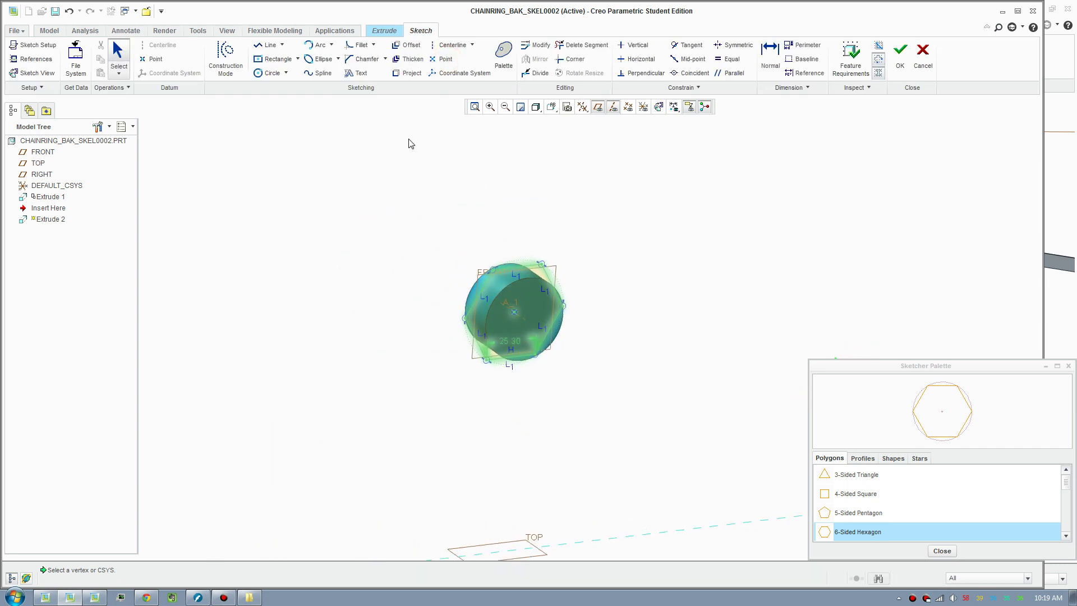
{"action": "left_click", "coordinate": [900, 56]}
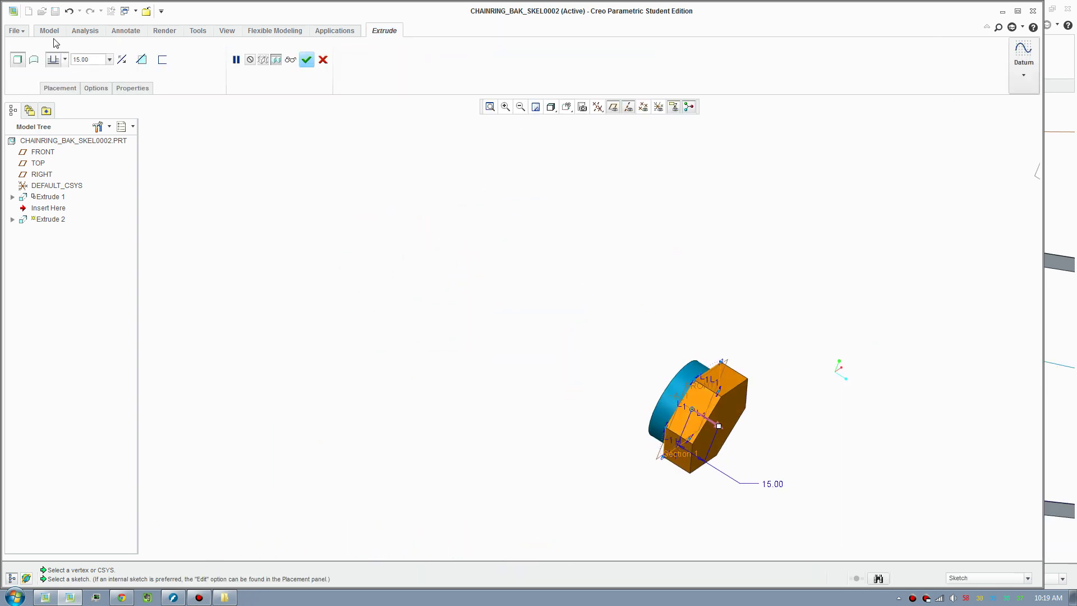
{"action": "left_click", "coordinate": [34, 63]}
{"action": "scroll", "coordinate": [750, 461], "scroll_direction": "down", "scroll_amount": 2}
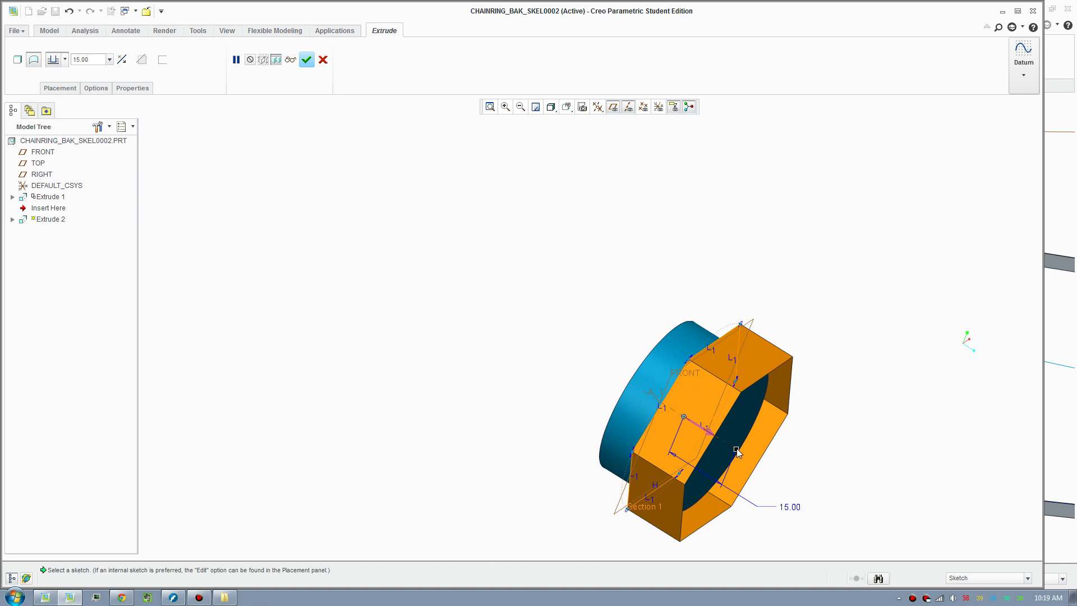
{"action": "right_click", "coordinate": [736, 451]}
{"action": "left_click", "coordinate": [764, 480]}
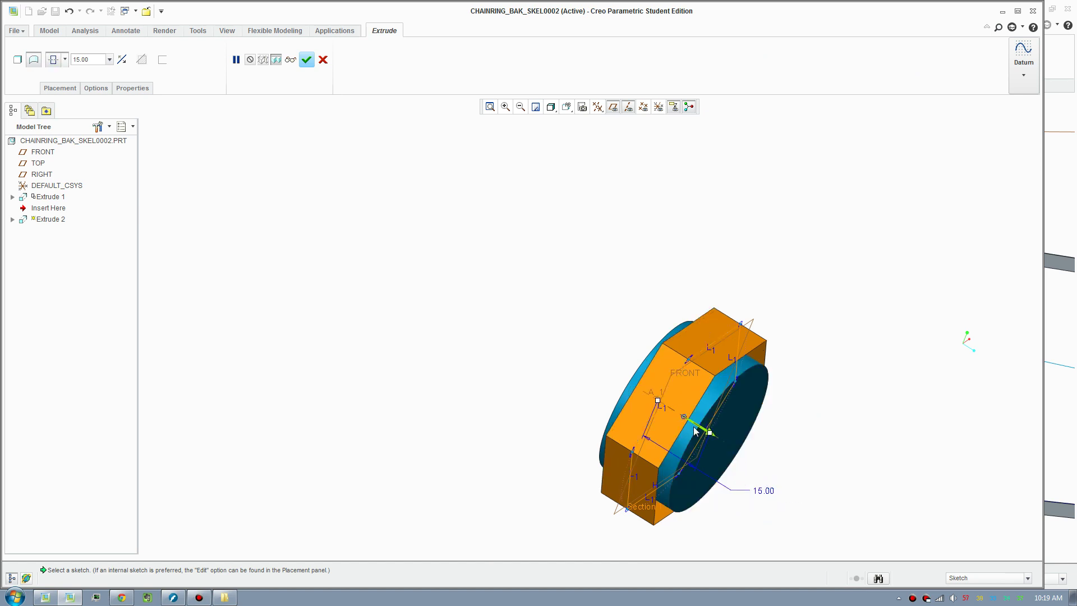
{"action": "left_click", "coordinate": [307, 60]}
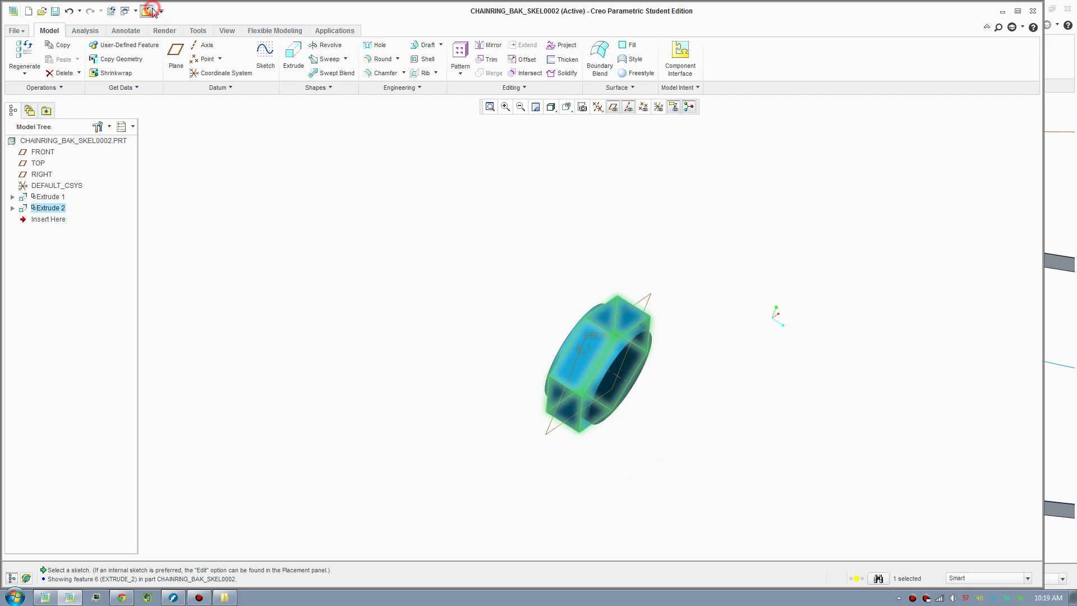
Close the rear chainring skeleton's window to return to the assembly and hide the datum planes
{"action": "left_click", "coordinate": [150, 9]}
{"action": "scroll", "coordinate": [512, 291], "scroll_direction": "down", "scroll_amount": 8}
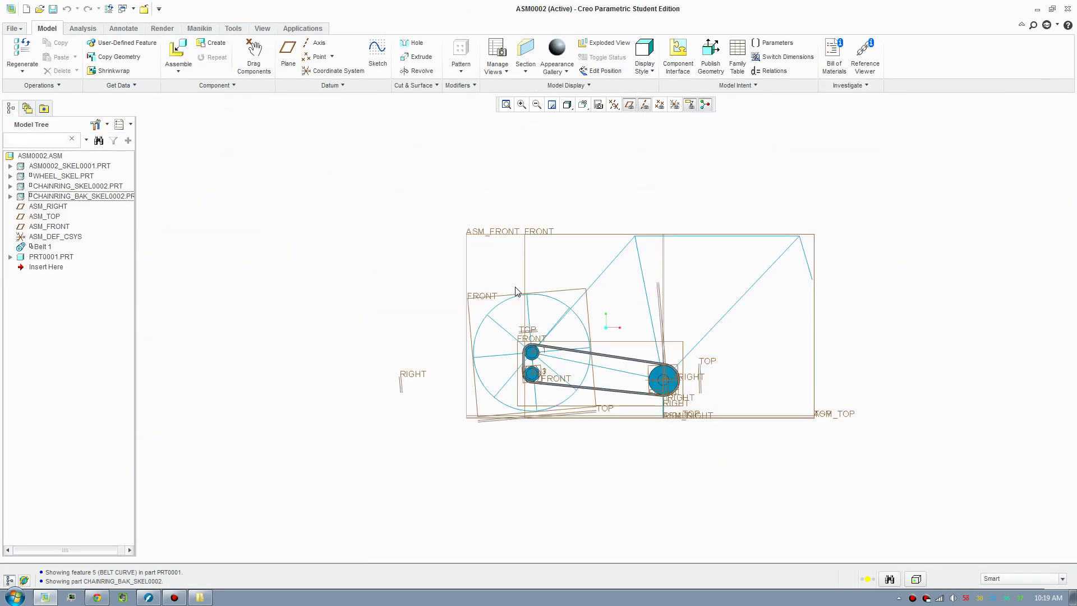
{"action": "scroll", "coordinate": [583, 214], "scroll_direction": "up", "scroll_amount": 3}
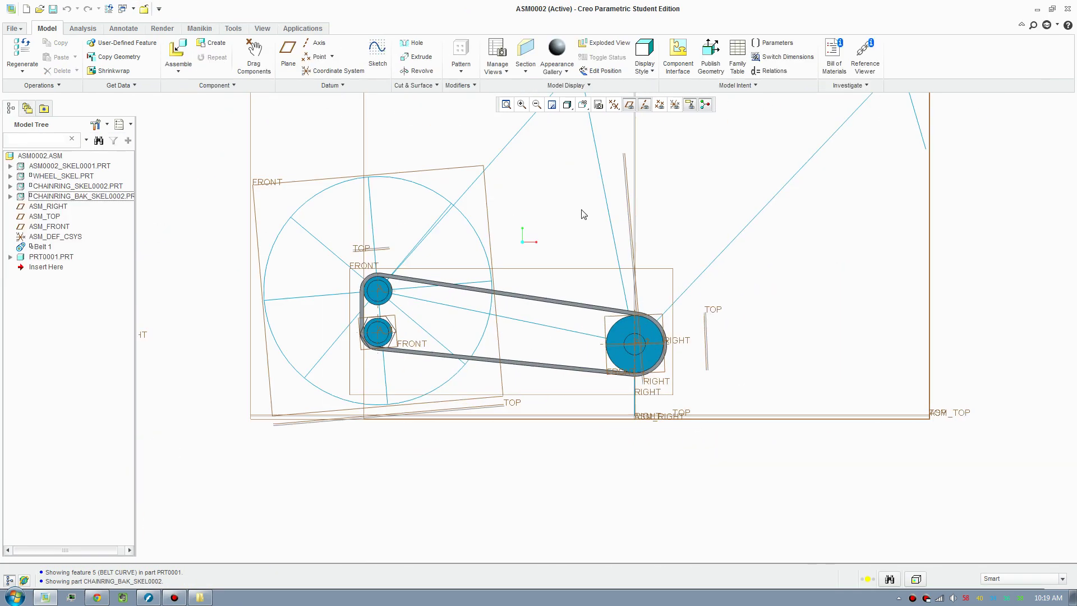
{"action": "left_click", "coordinate": [631, 103]}
{"action": "left_click", "coordinate": [614, 104]}
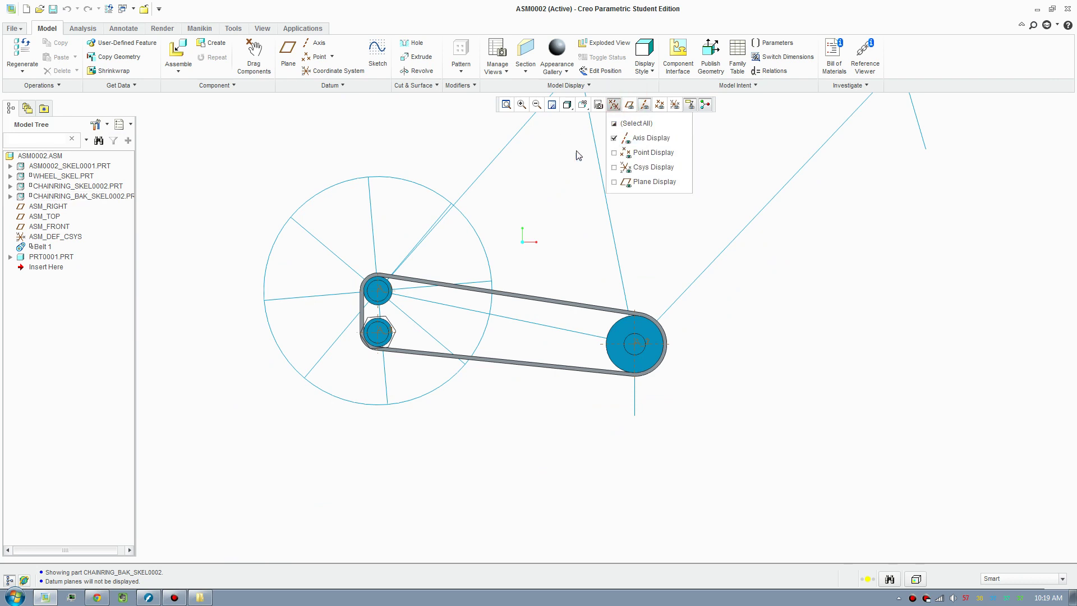
Rotate the large front chainring with Drag Components to test the belt-driven motion, and end the dragging
{"action": "key", "text": "d"}
{"action": "scroll", "coordinate": [553, 277], "scroll_direction": "up", "scroll_amount": 2}
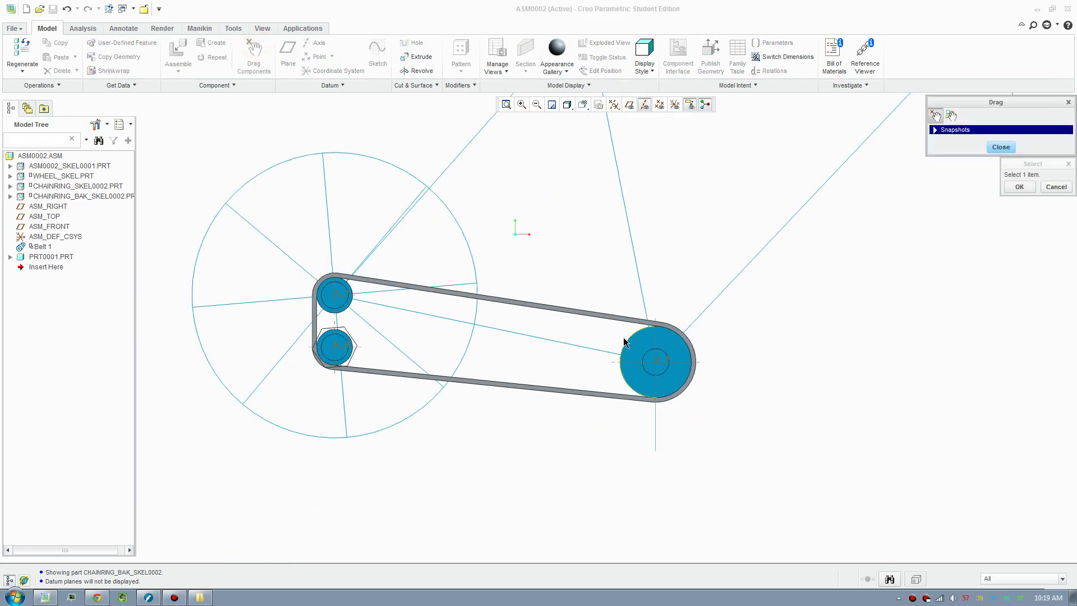
{"action": "left_click", "coordinate": [629, 339]}
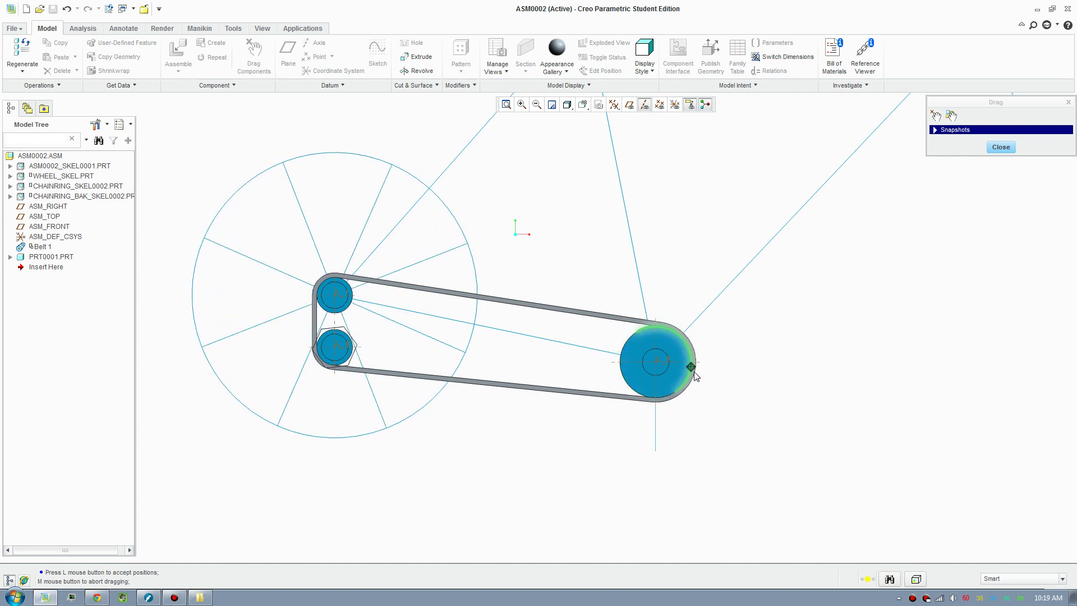
{"action": "left_click", "coordinate": [705, 337]}
{"action": "left_click", "coordinate": [605, 381]}
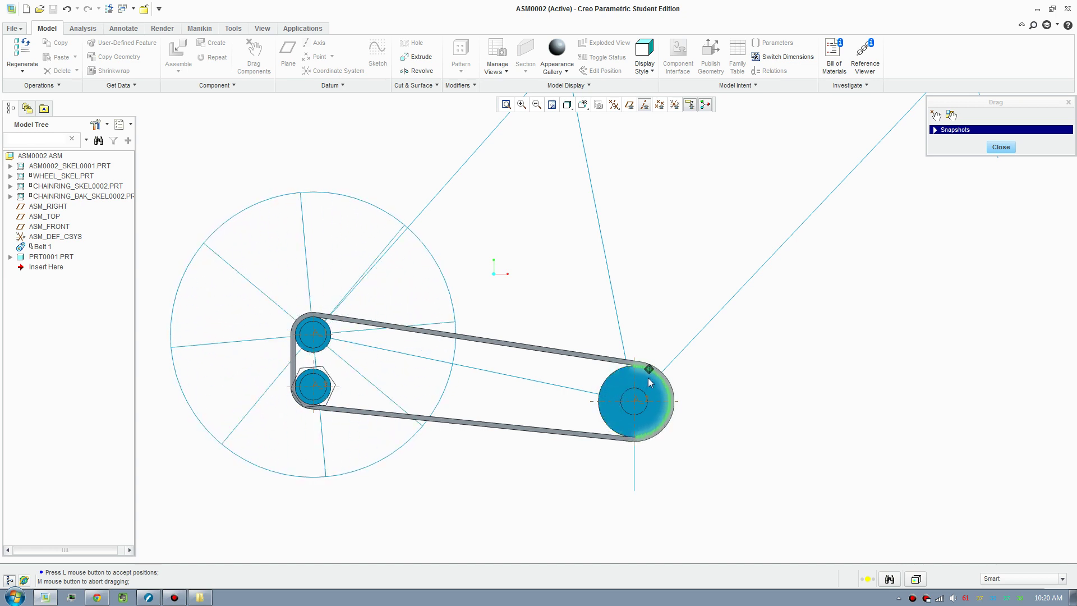
{"action": "left_click", "coordinate": [696, 443]}
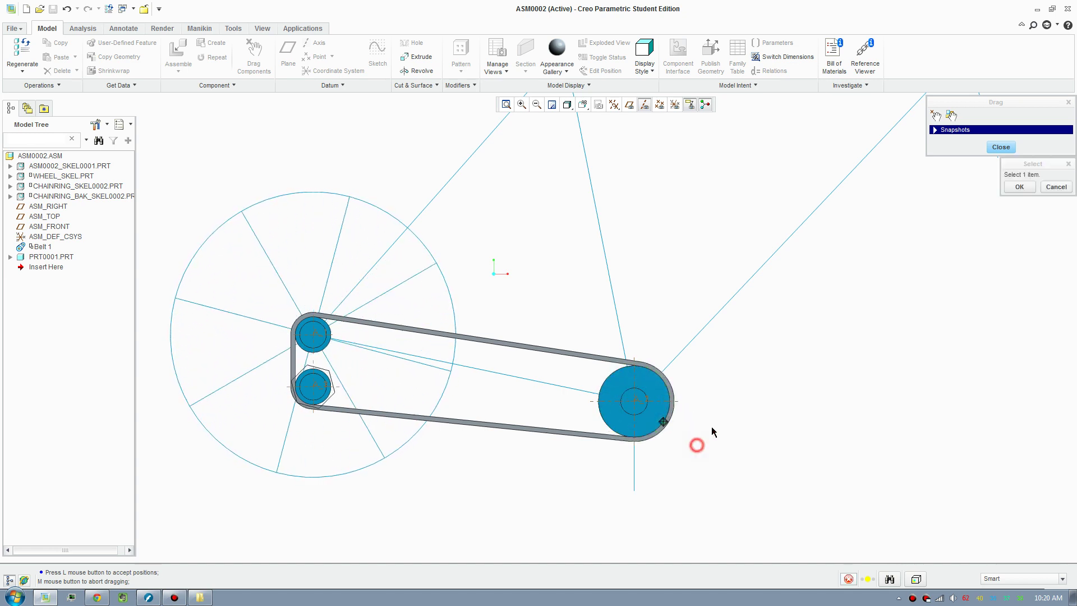
{"action": "left_click", "coordinate": [1016, 188]}
{"action": "left_click", "coordinate": [1000, 147]}
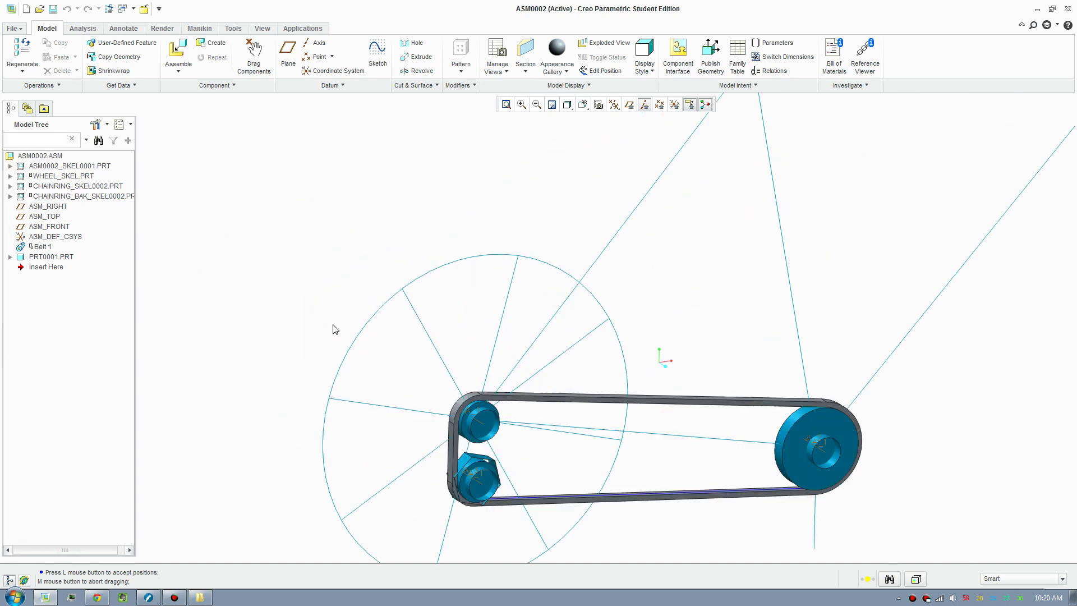
Select the wheel skeleton WHEEL_SKEL.PRT in the assembly and open it in its own window
{"action": "left_click", "coordinate": [370, 329]}
{"action": "scroll", "coordinate": [370, 329], "scroll_direction": "down", "scroll_amount": 3}
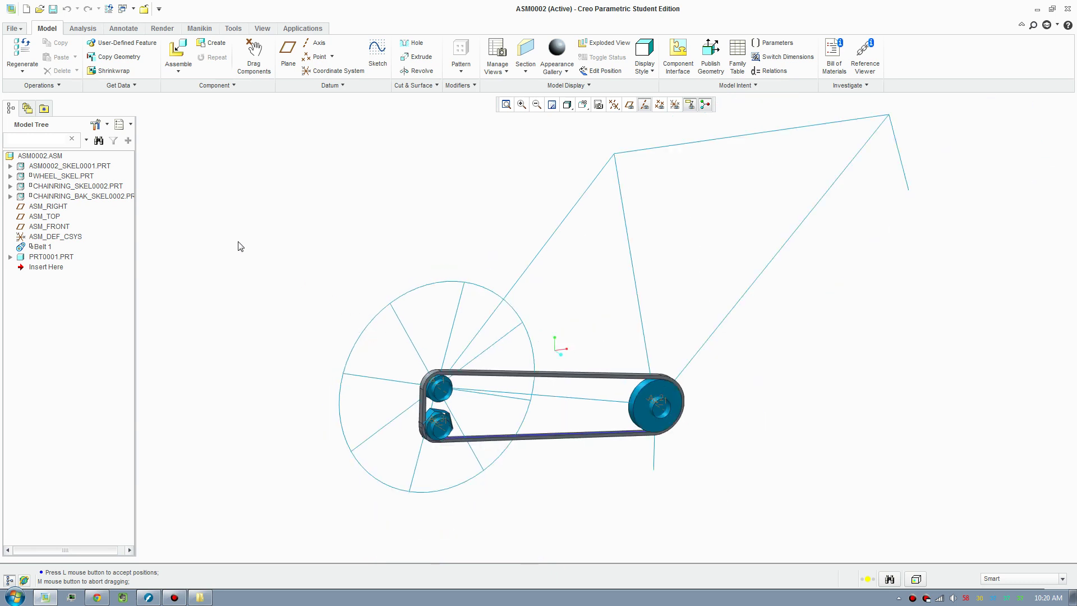
{"action": "left_click", "coordinate": [362, 336]}
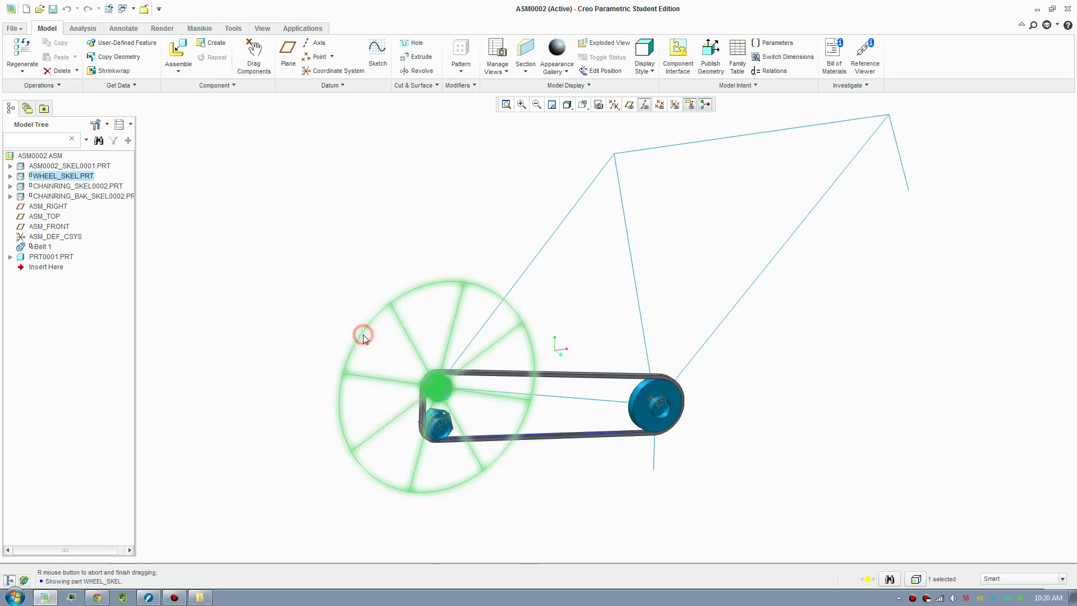
{"action": "right_click", "coordinate": [68, 181]}
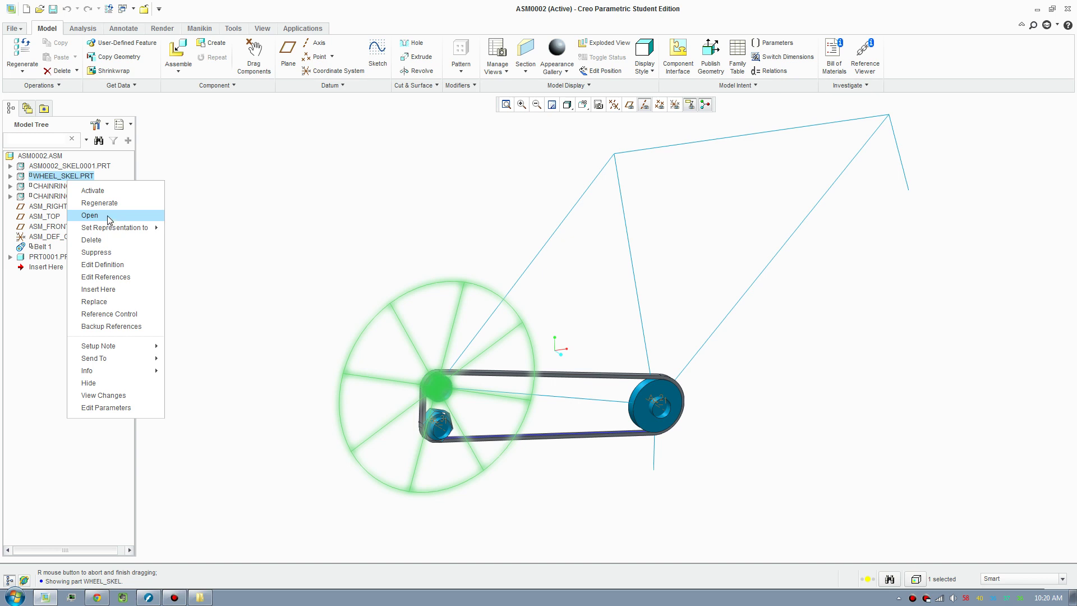
{"action": "left_click", "coordinate": [109, 217]}
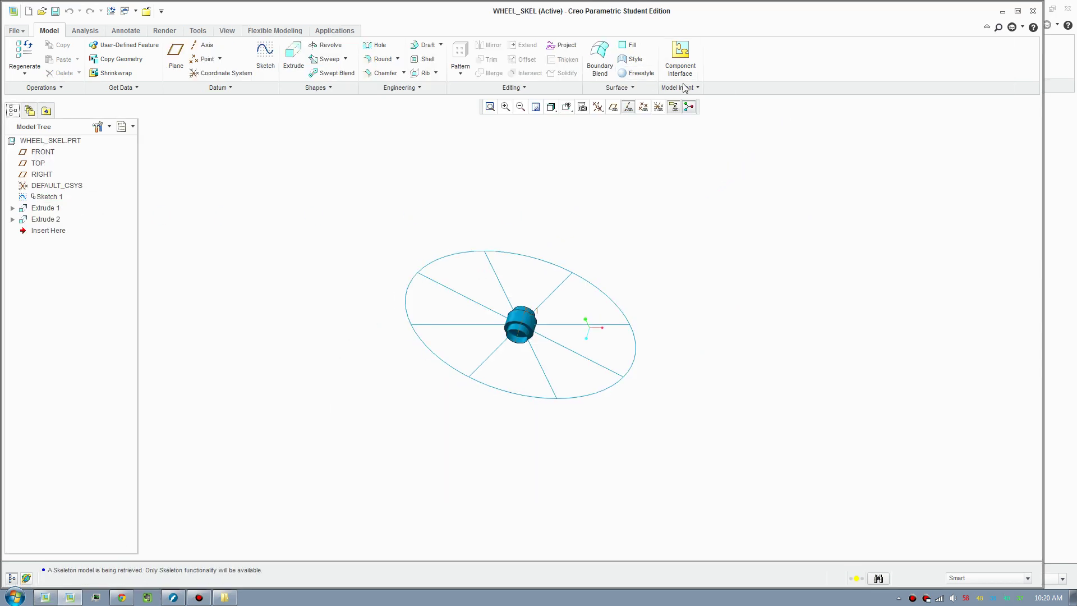
Create a Publish Geometry feature in the wheel skeleton with the outer wheel circle as its chain
{"action": "left_click", "coordinate": [685, 86]}
{"action": "left_click", "coordinate": [695, 102]}
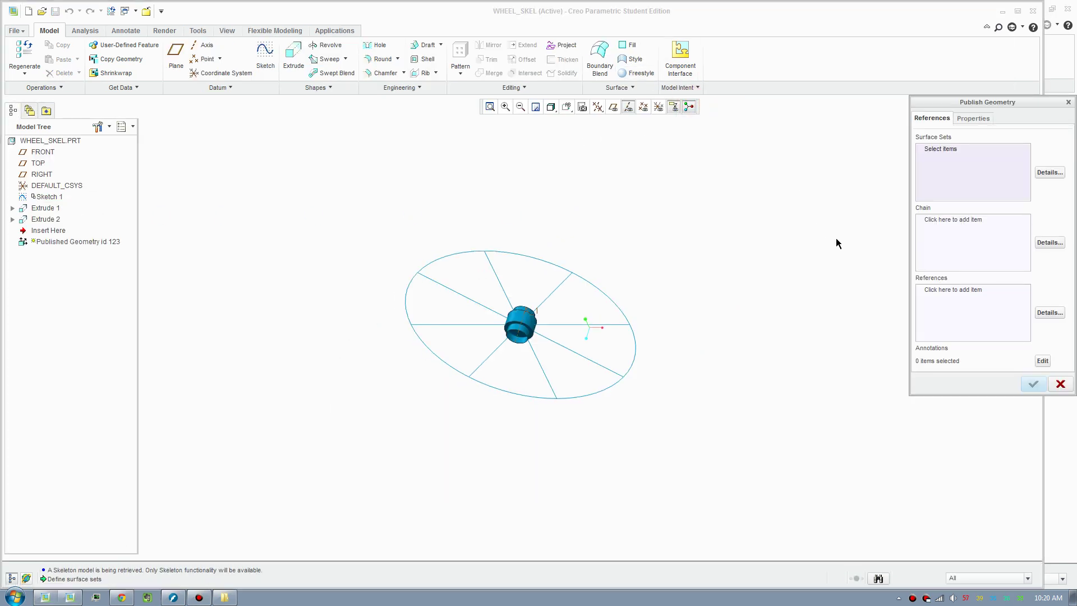
{"action": "left_click", "coordinate": [944, 226]}
{"action": "left_click", "coordinate": [536, 259]}
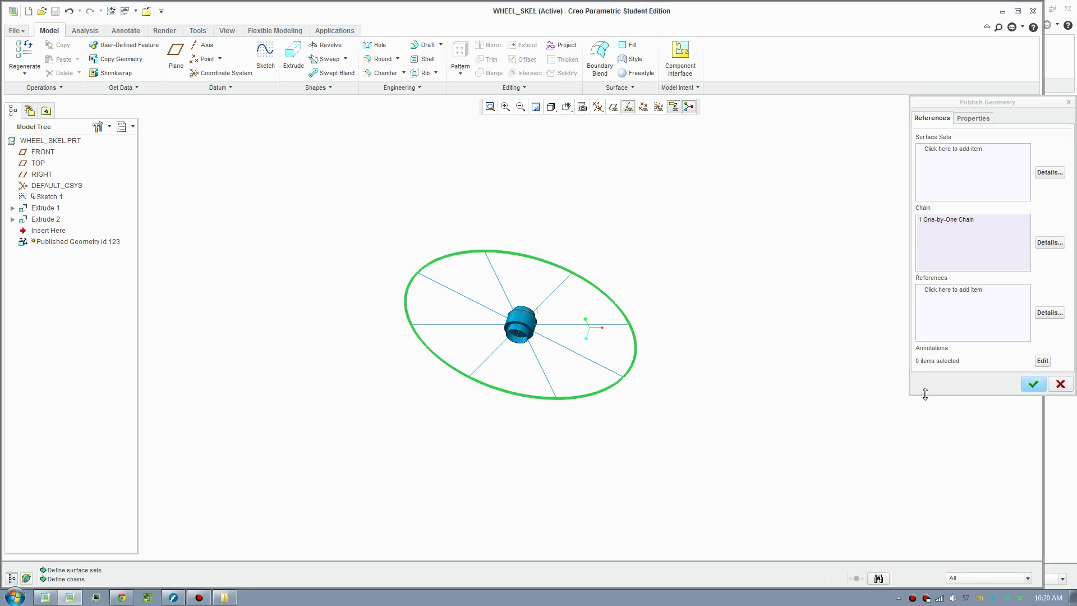
{"action": "left_click", "coordinate": [1034, 385]}
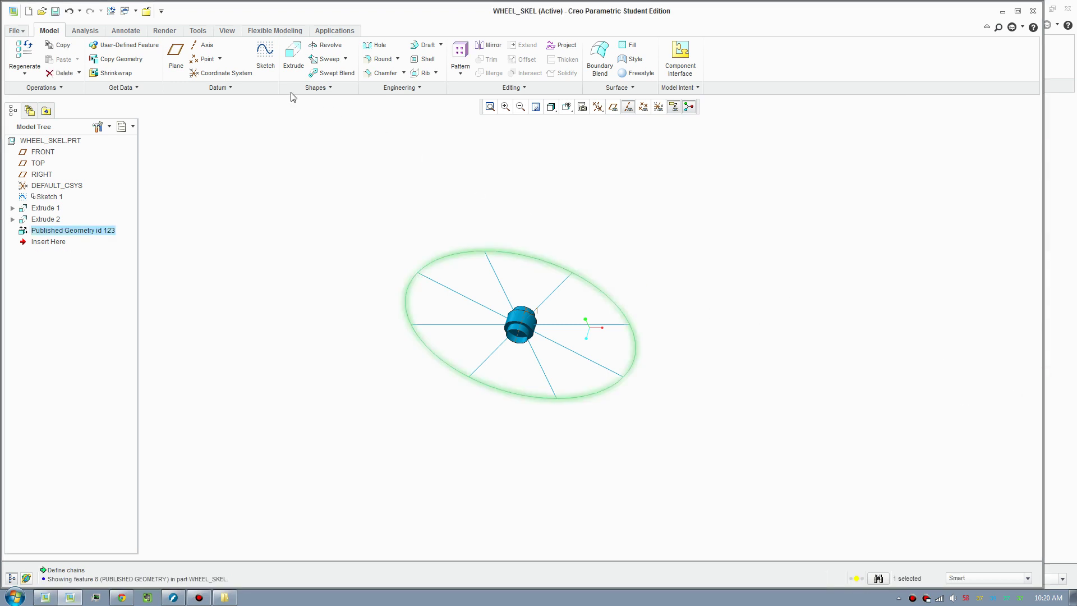
Save WHEEL_SKEL.PRT in the MAD-13-Bicycle folder, accepting the regeneration conflict
{"action": "key", "text": "ctrl+s"}
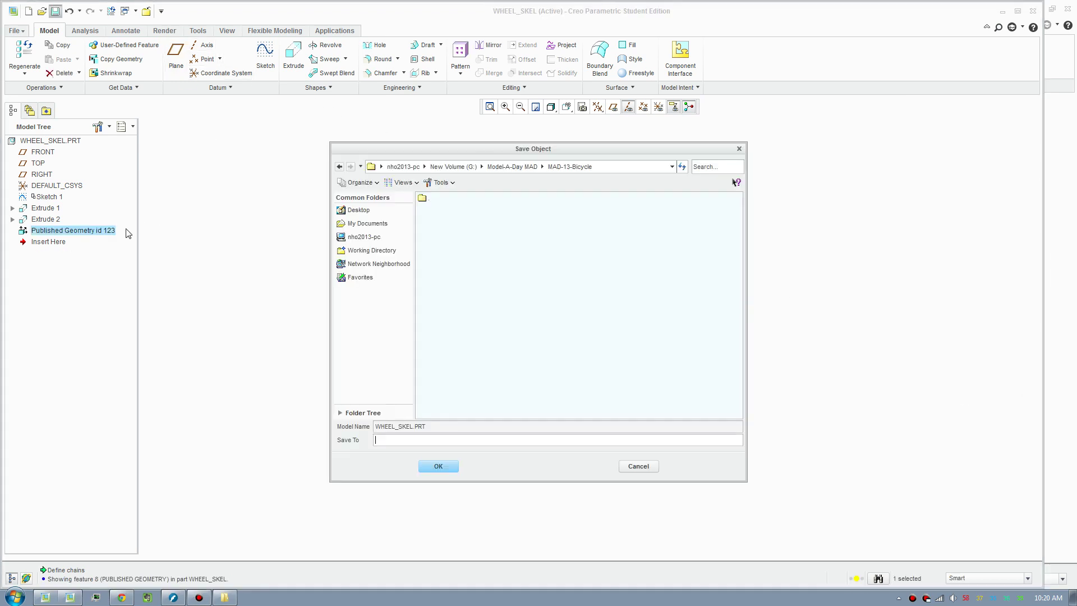
{"action": "left_click", "coordinate": [439, 467]}
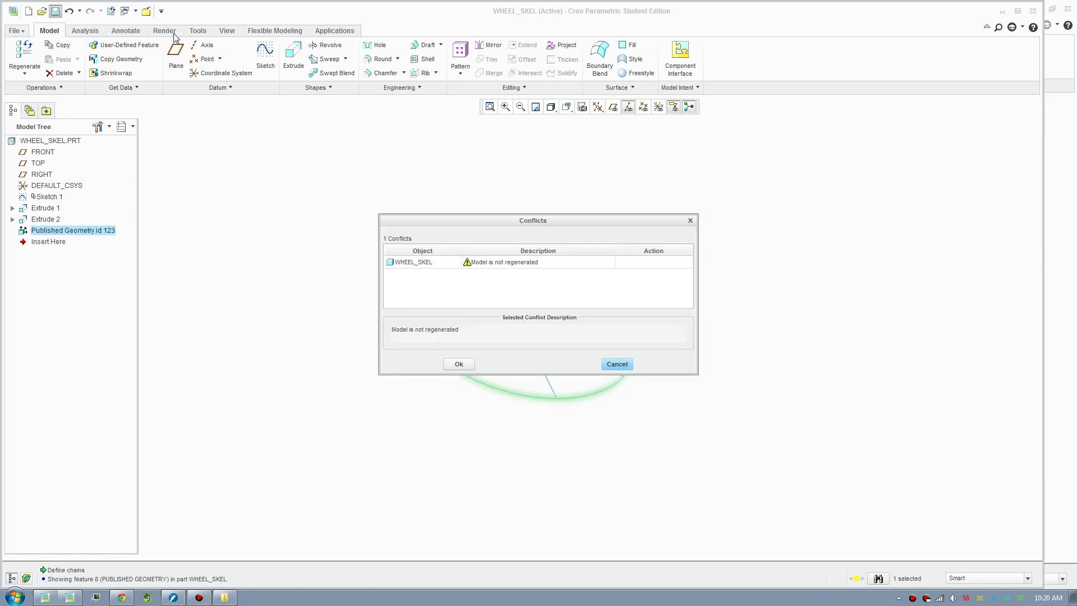
{"action": "left_click", "coordinate": [459, 364]}
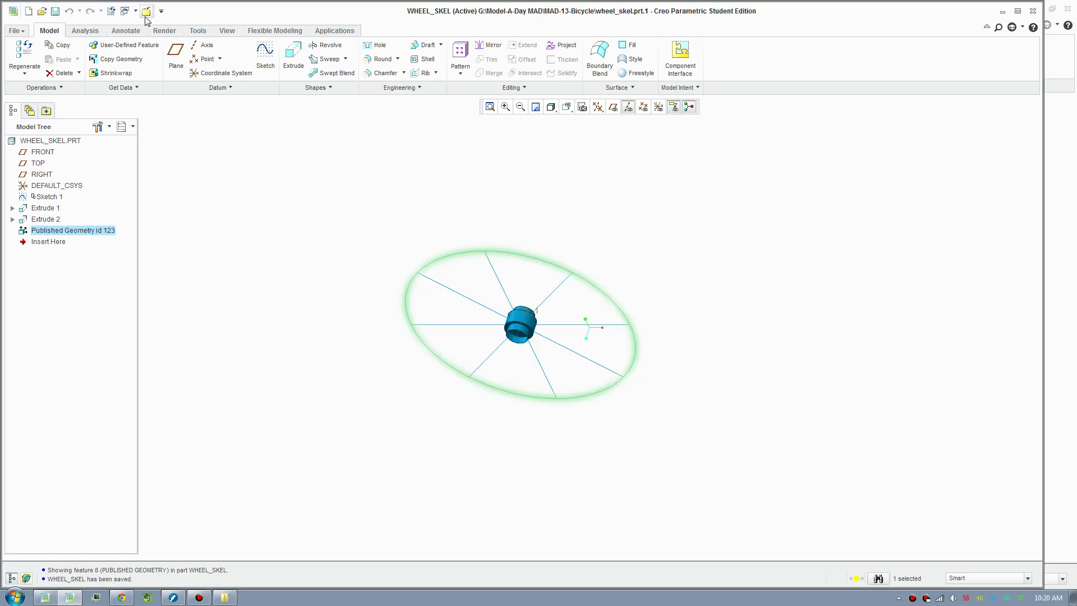
Close the wheel skeleton's window and create a solid part named wheel in the assembly, copied from the existing mmks start part
{"action": "left_click", "coordinate": [146, 12]}
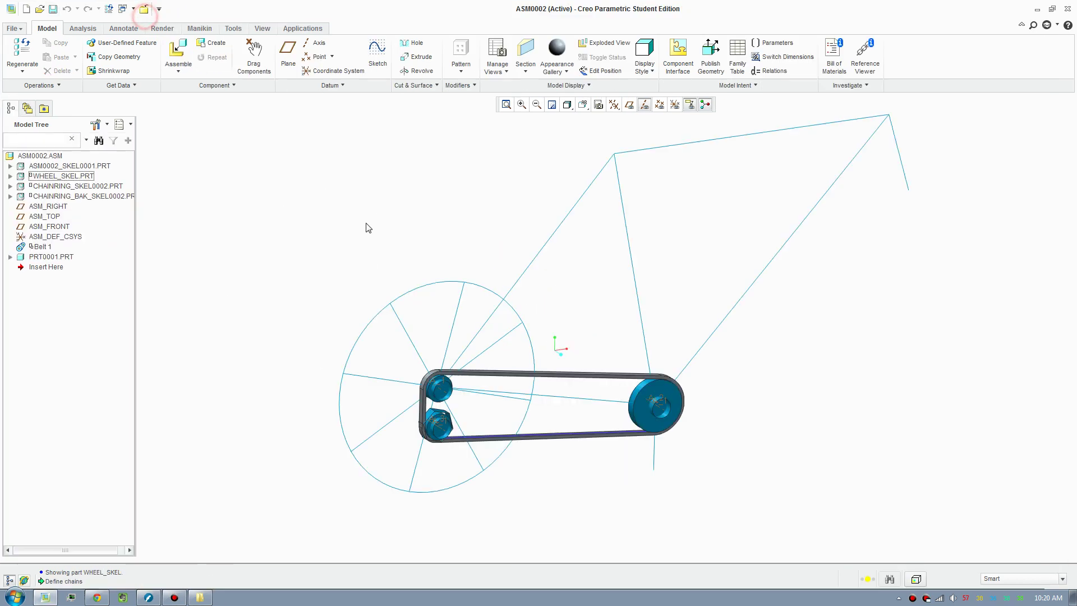
{"action": "left_click", "coordinate": [209, 45]}
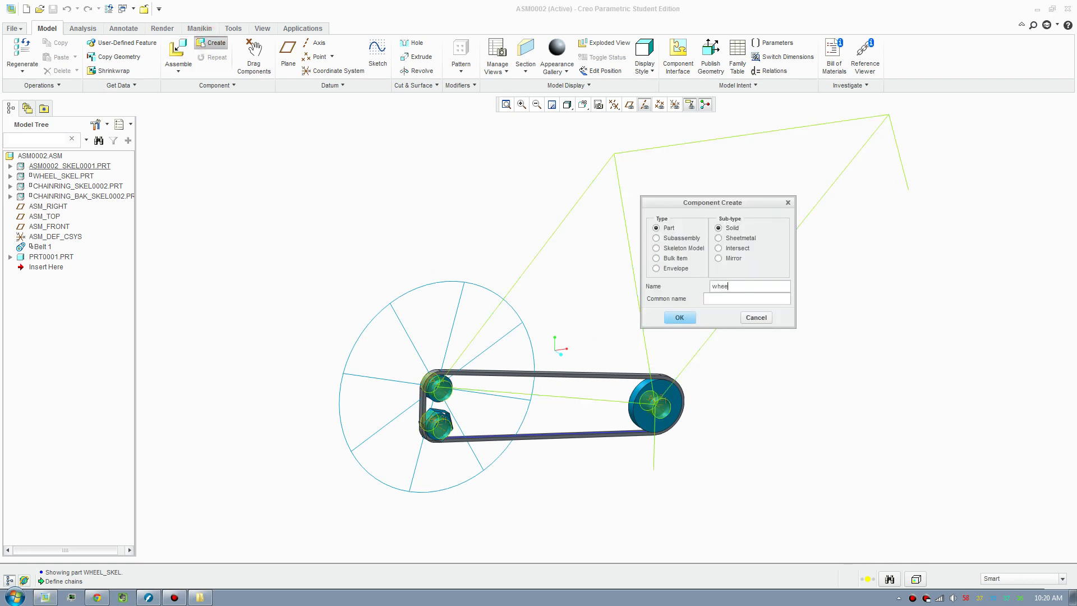
{"action": "type", "text": "wheel"}
{"action": "left_click", "coordinate": [678, 317]}
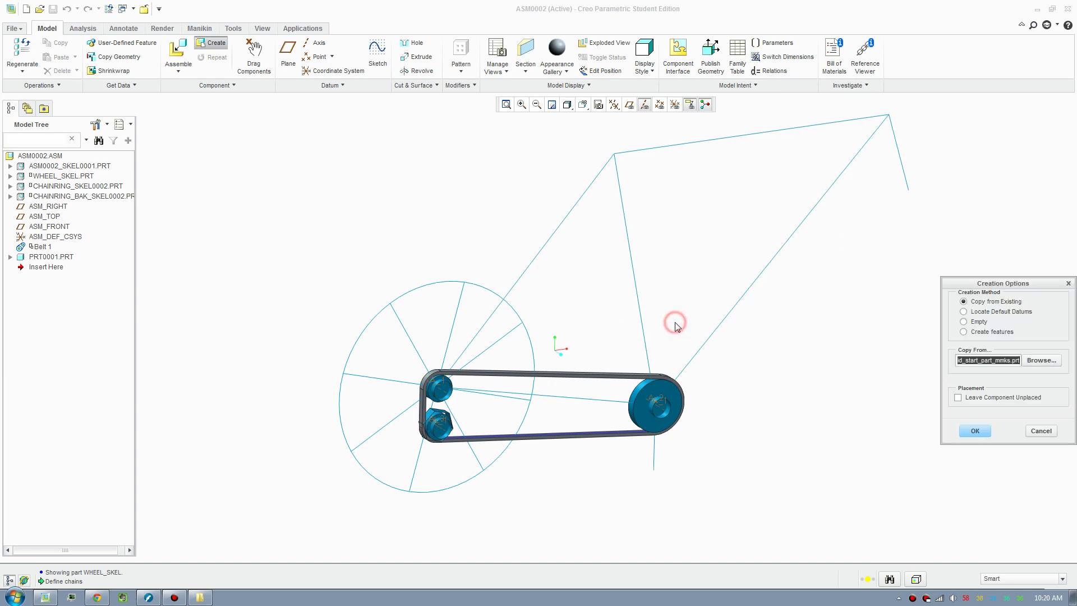
{"action": "left_click", "coordinate": [973, 429]}
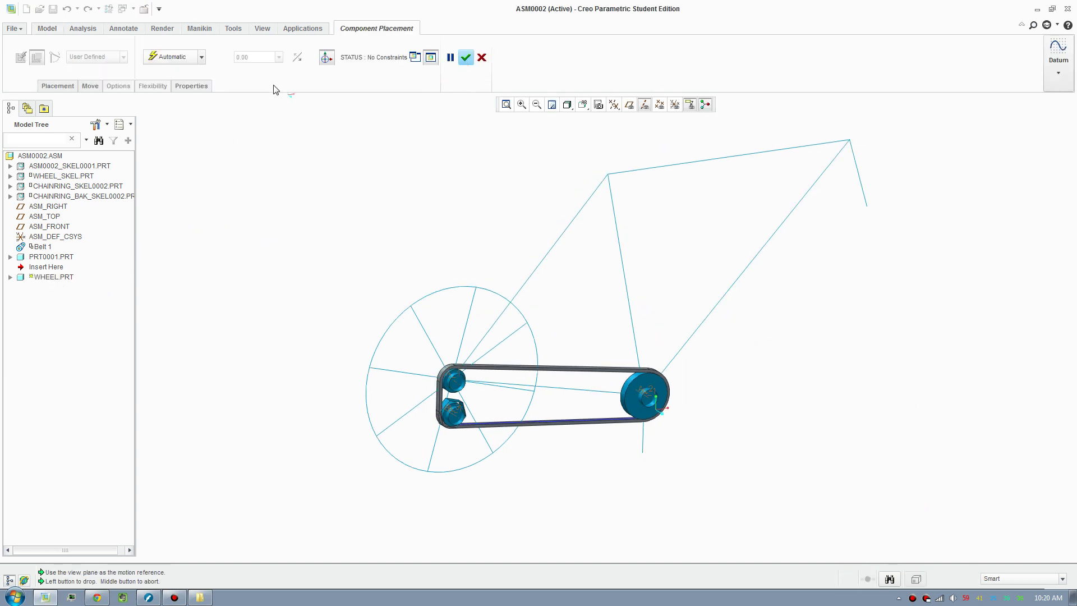
Place the new wheel part in the assembly with a Default constraint
{"action": "left_click", "coordinate": [200, 58]}
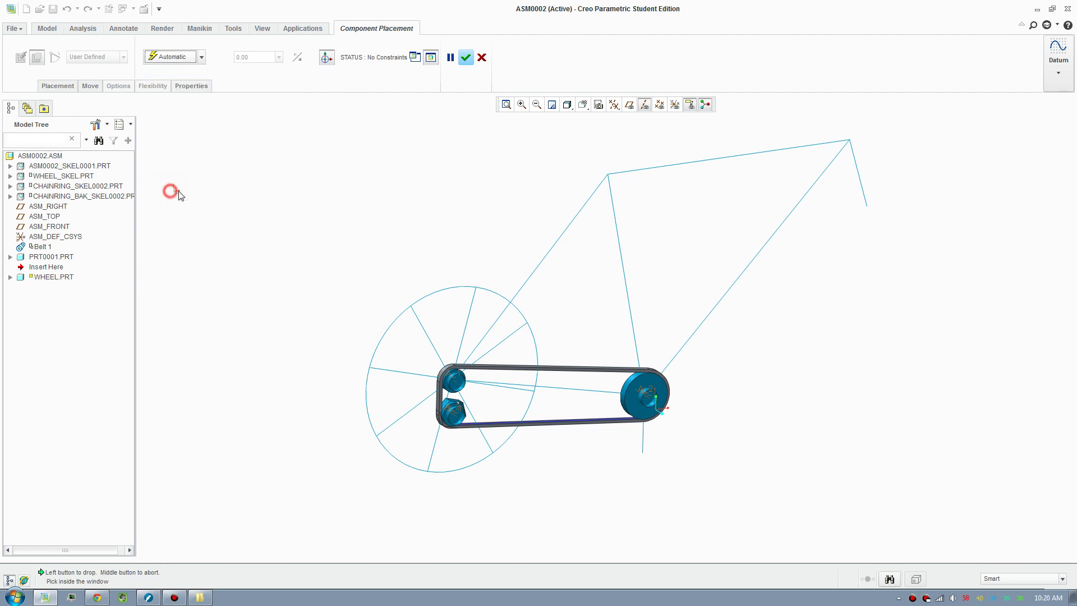
{"action": "left_click", "coordinate": [400, 229]}
{"action": "right_click", "coordinate": [355, 120]}
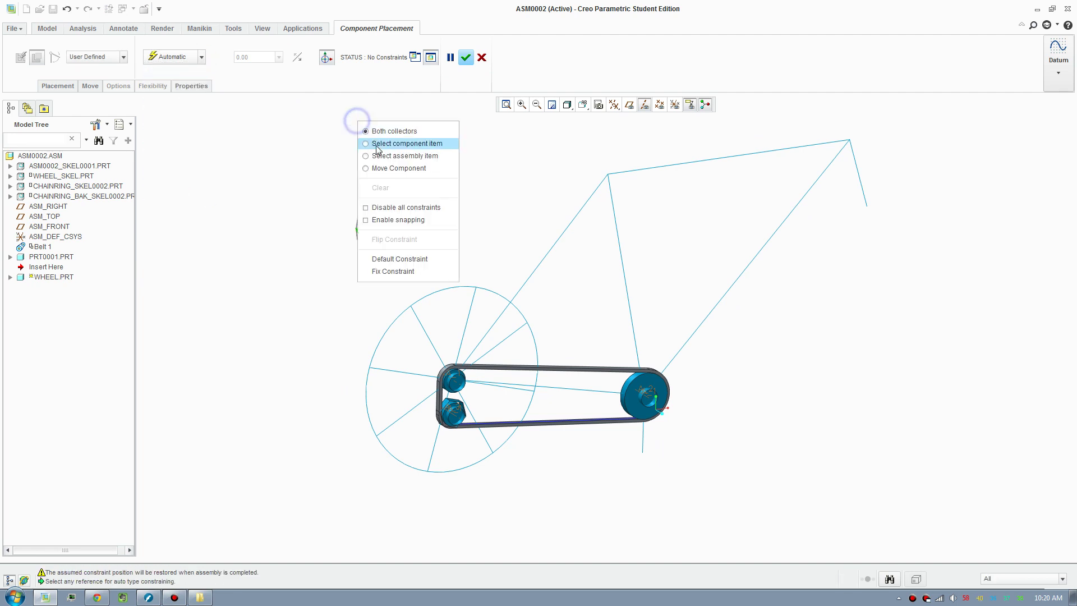
{"action": "left_click", "coordinate": [408, 258]}
{"action": "left_click", "coordinate": [473, 58]}
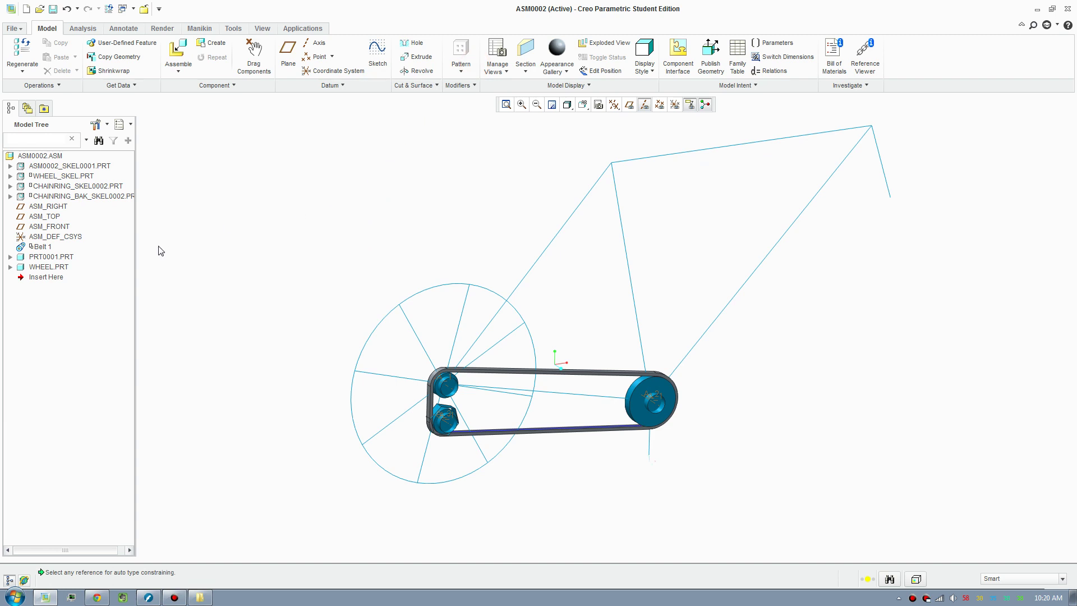
Activate WHEEL.PRT and copy the wheel skeleton's published outer circle into it with Copy Geometry
{"action": "right_click", "coordinate": [58, 269]}
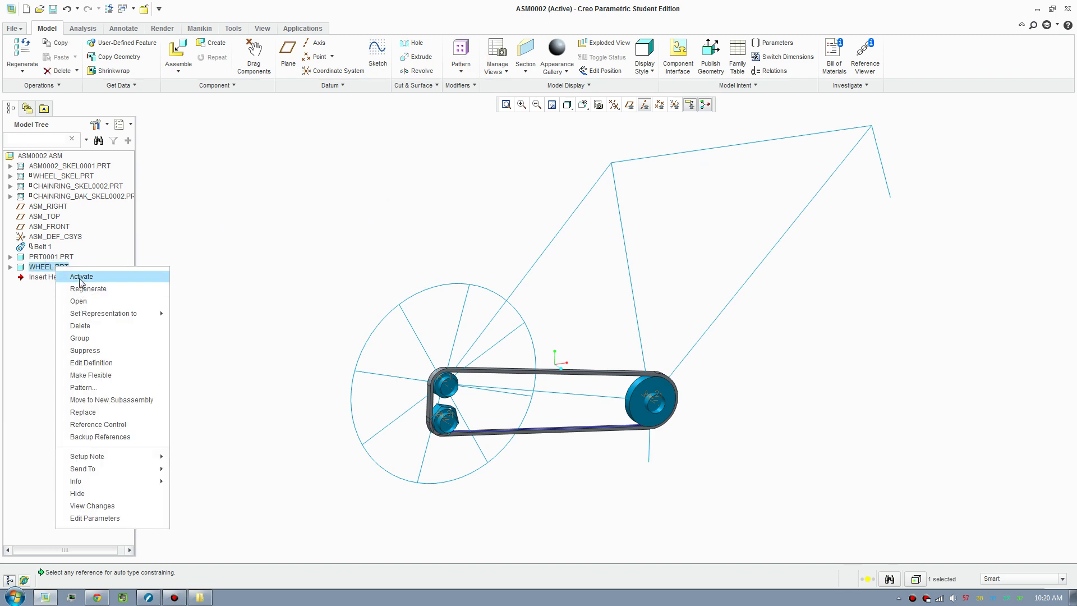
{"action": "left_click", "coordinate": [81, 277]}
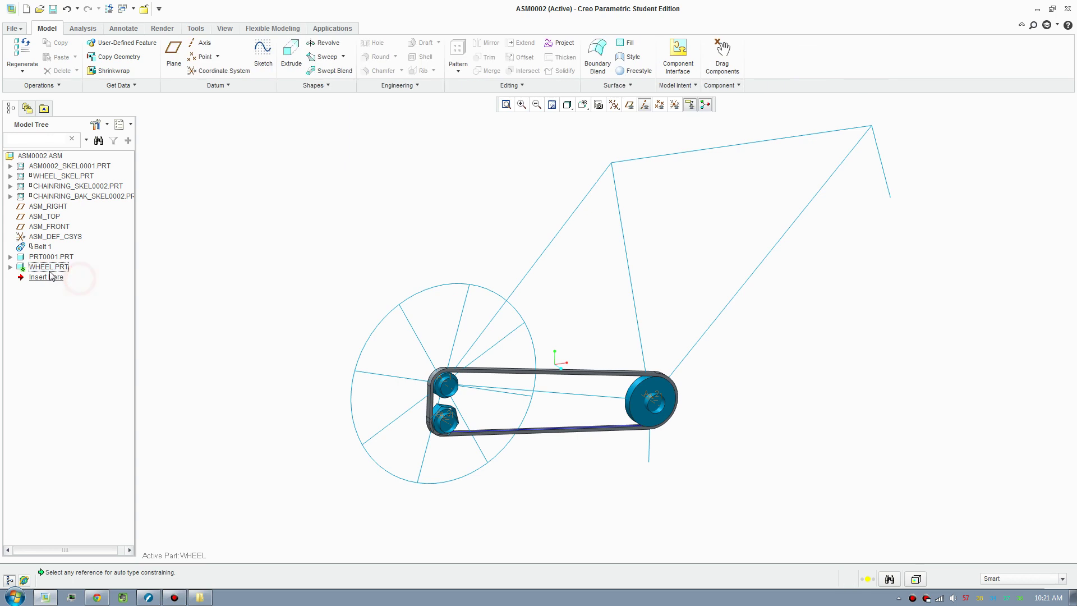
{"action": "left_click", "coordinate": [112, 57]}
{"action": "left_click", "coordinate": [373, 334]}
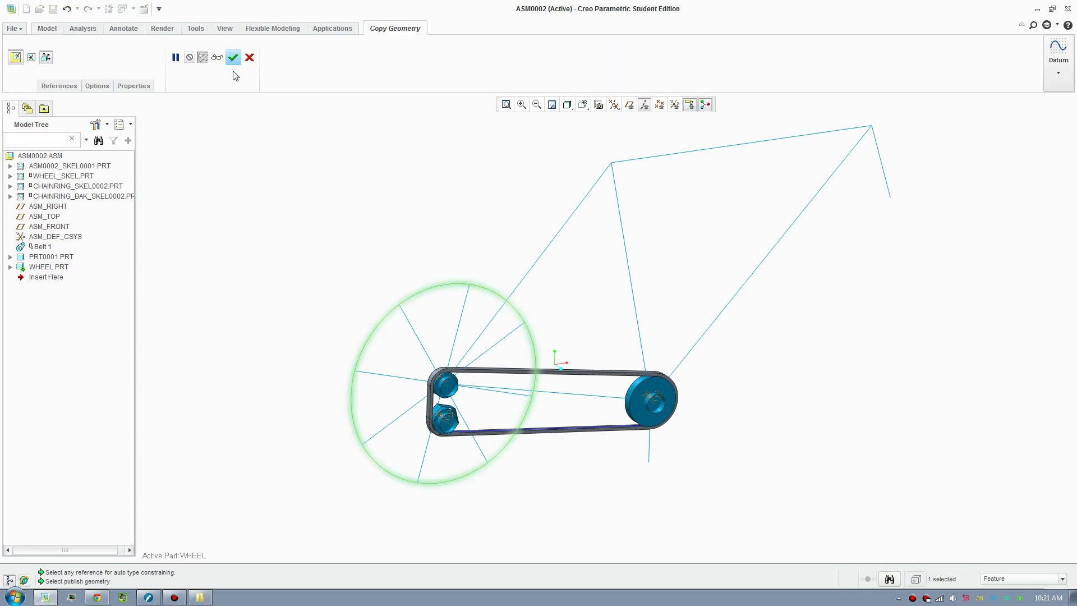
{"action": "left_click", "coordinate": [234, 61]}
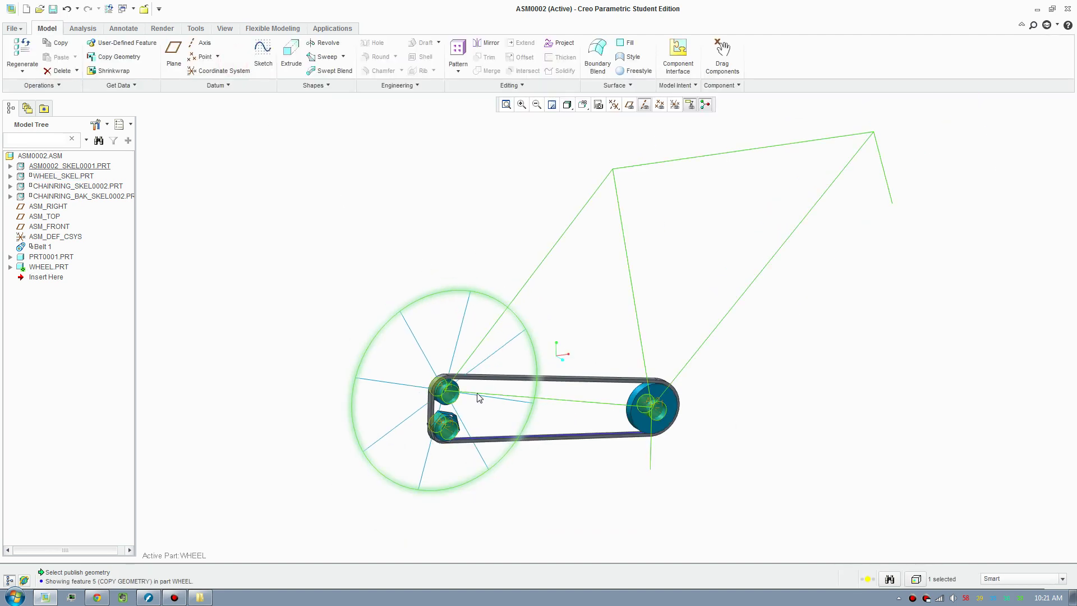
Start a Sweep in the wheel part with the copied outer wheel circle as its trajectory
{"action": "scroll", "coordinate": [438, 342], "scroll_direction": "up", "scroll_amount": 3}
{"action": "left_click", "coordinate": [362, 224]}
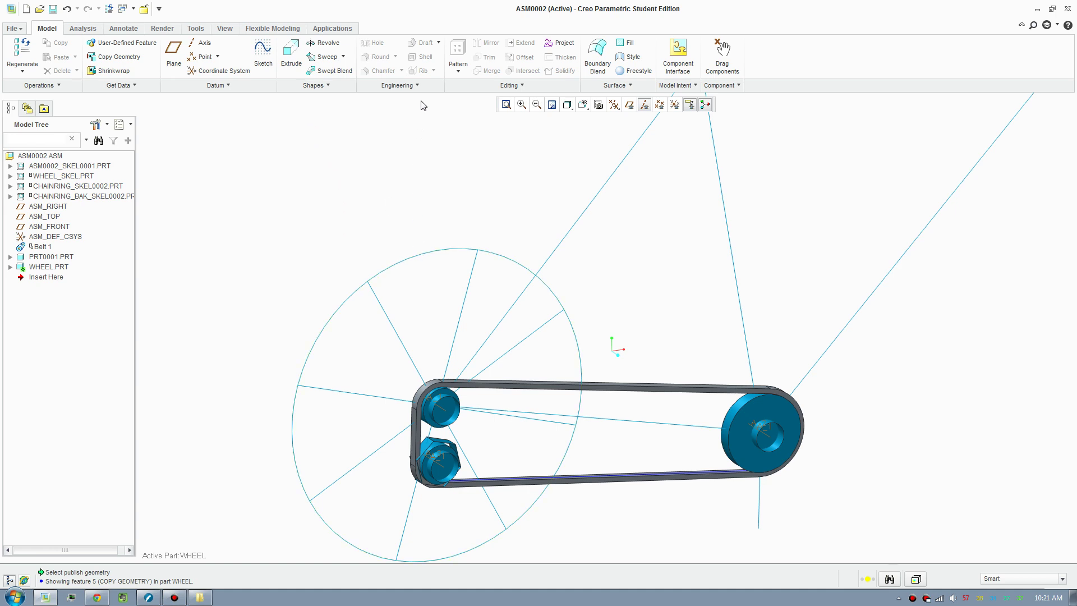
{"action": "left_click", "coordinate": [338, 59]}
{"action": "left_click", "coordinate": [427, 252]}
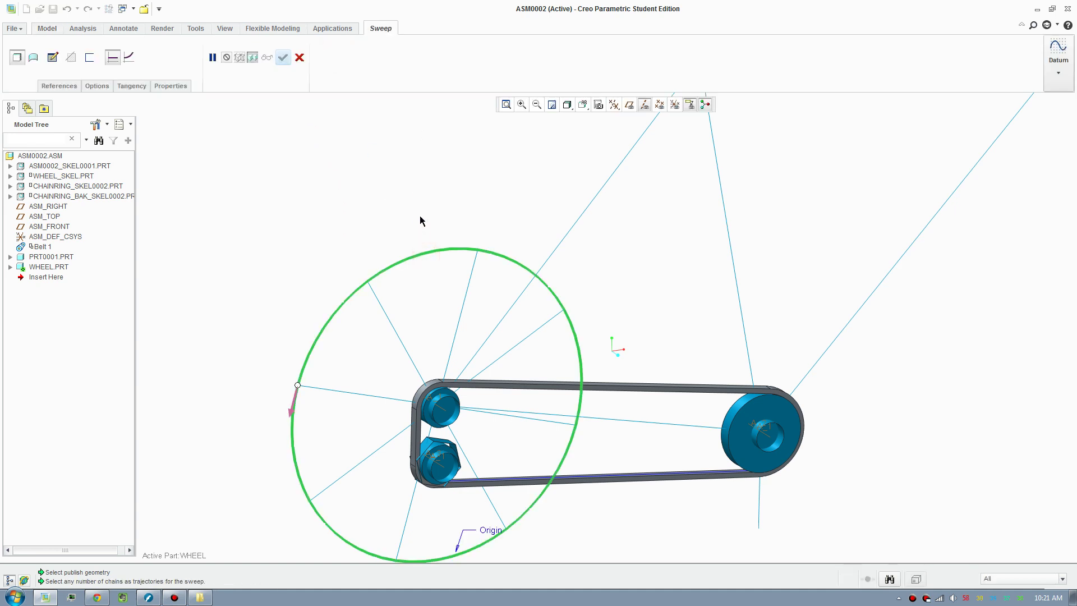
Sketch a circular section of diameter 13 centred on the trajectory's start point and complete the wheel rim sweep
{"action": "left_click", "coordinate": [54, 59]}
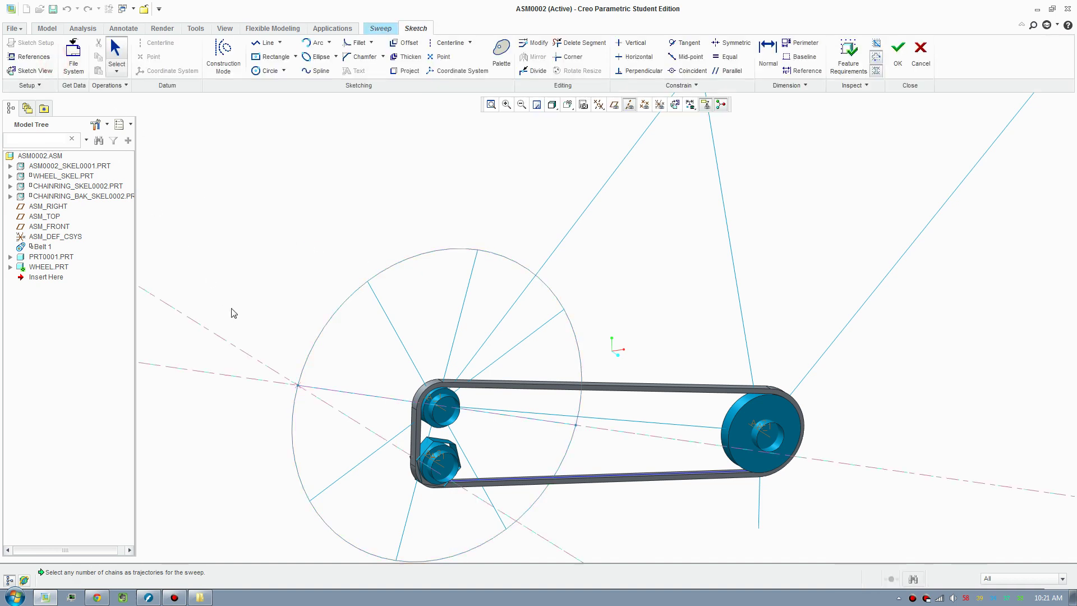
{"action": "right_click", "coordinate": [312, 377]}
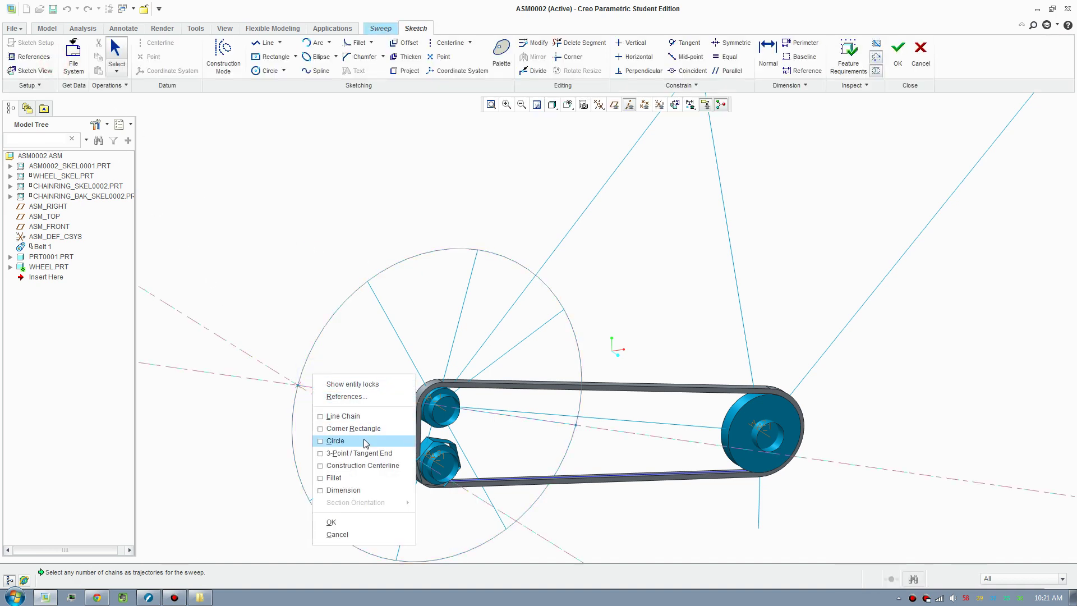
{"action": "left_click", "coordinate": [331, 441]}
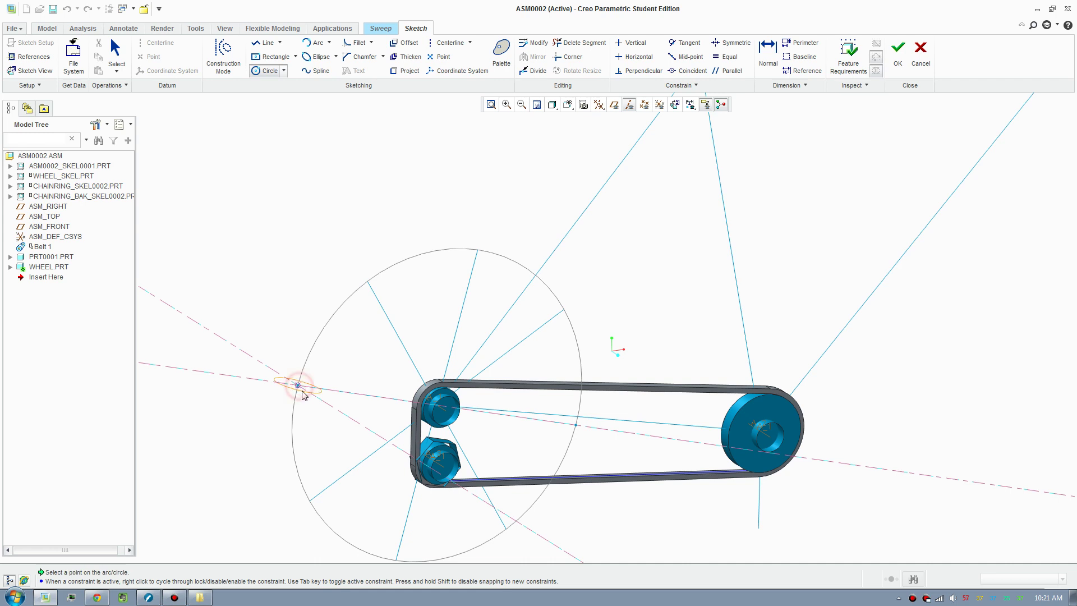
{"action": "left_click", "coordinate": [298, 386]}
{"action": "middle_click_drag", "start_coordinate": [305, 411], "coordinate": [278, 466]}
{"action": "middle_click", "coordinate": [277, 466]}
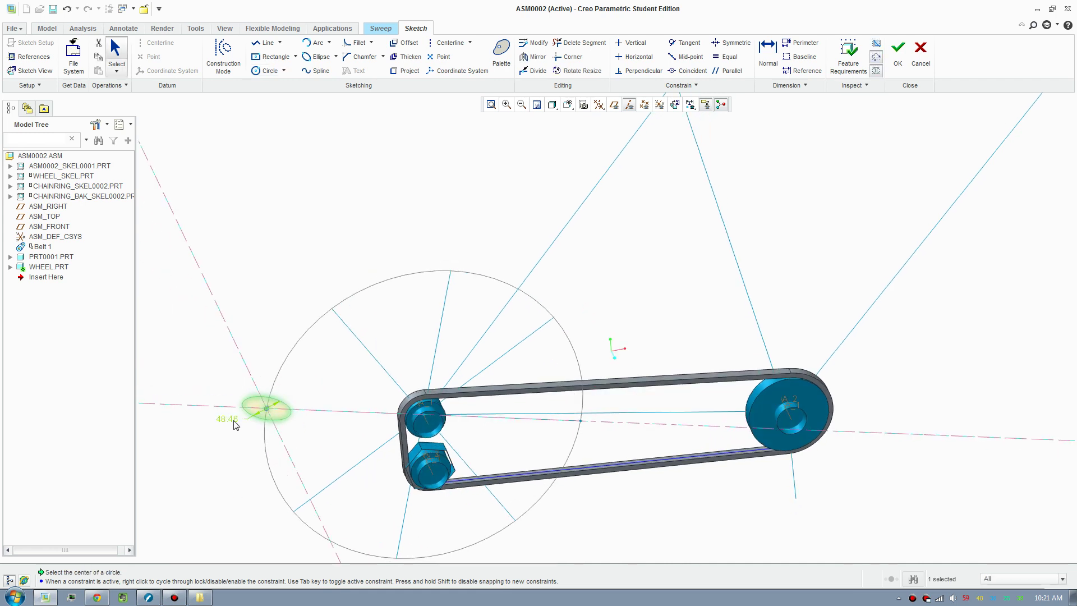
{"action": "double_click", "coordinate": [234, 420]}
{"action": "type", "text": "13"}
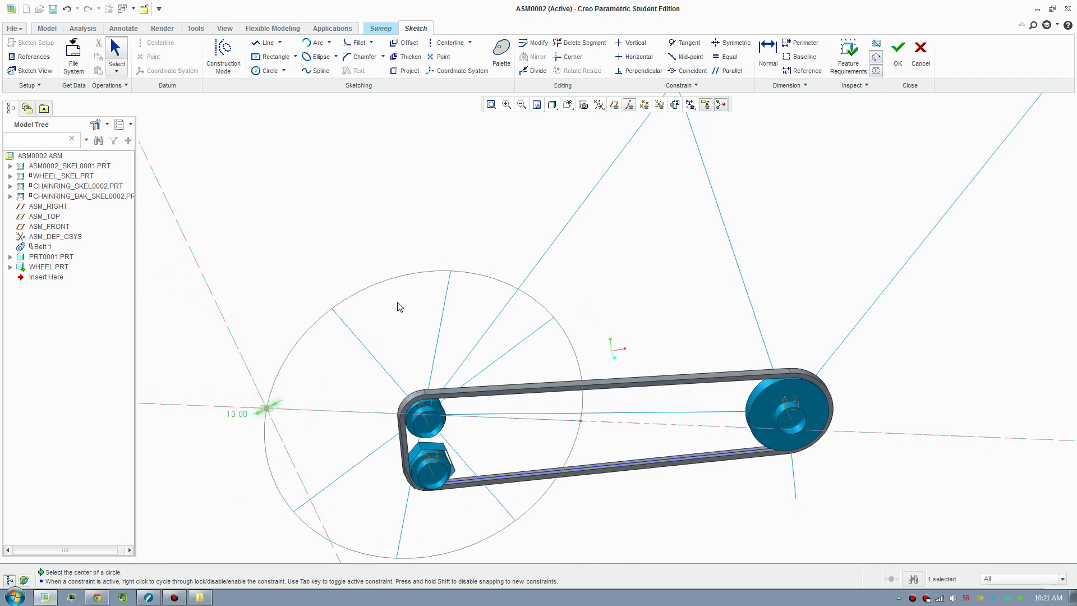
{"action": "left_click", "coordinate": [898, 50]}
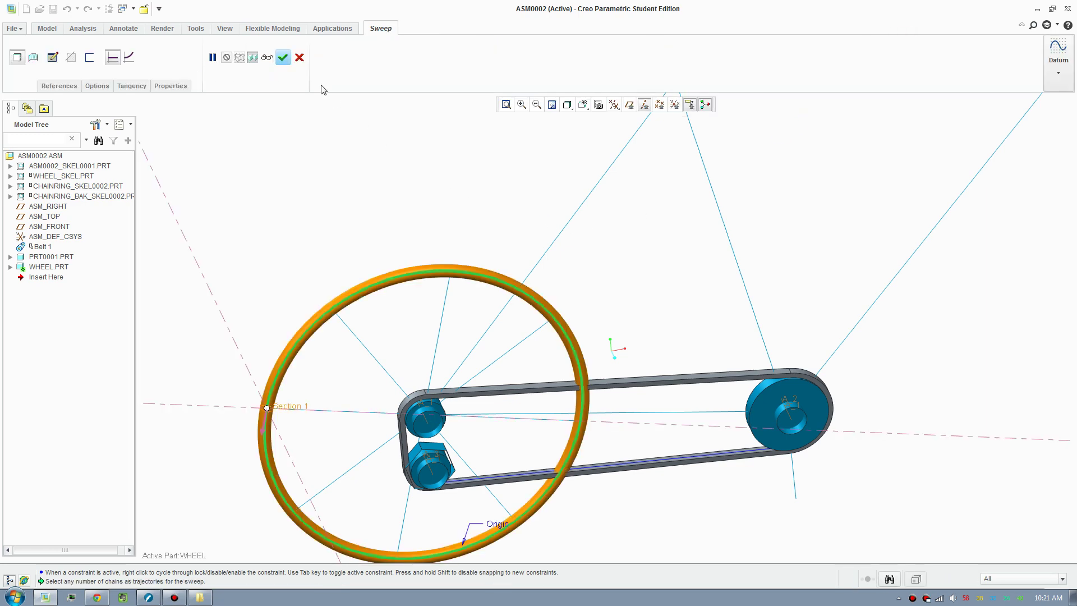
{"action": "left_click", "coordinate": [283, 58]}
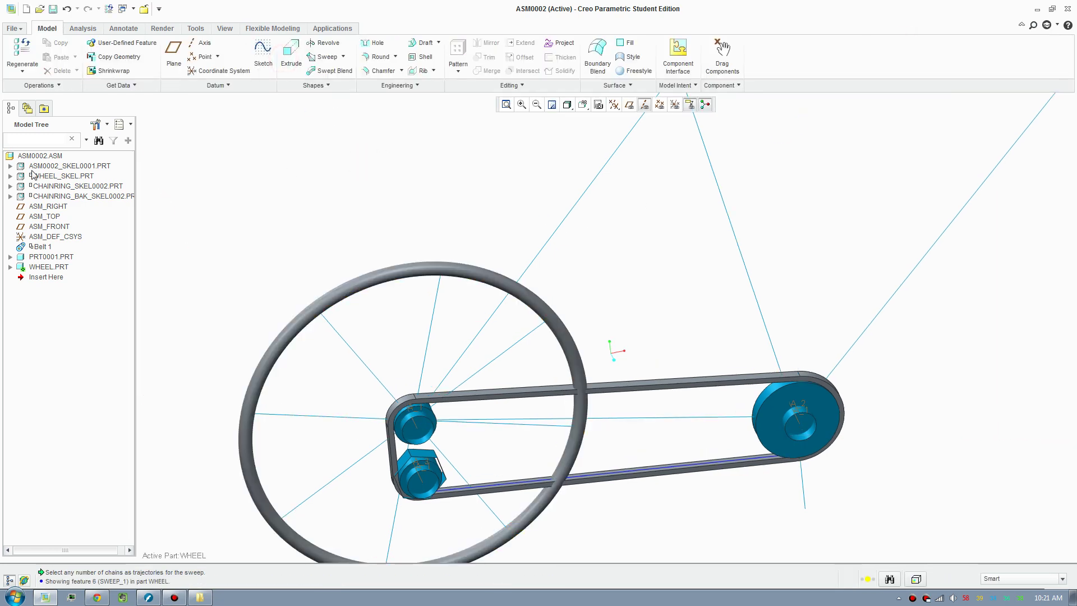
Activate the top-level assembly ASM0002.ASM and rotate the large front chainring with Drag Components to test the wheel's motion
{"action": "right_click", "coordinate": [34, 156]}
{"action": "left_click", "coordinate": [58, 167]}
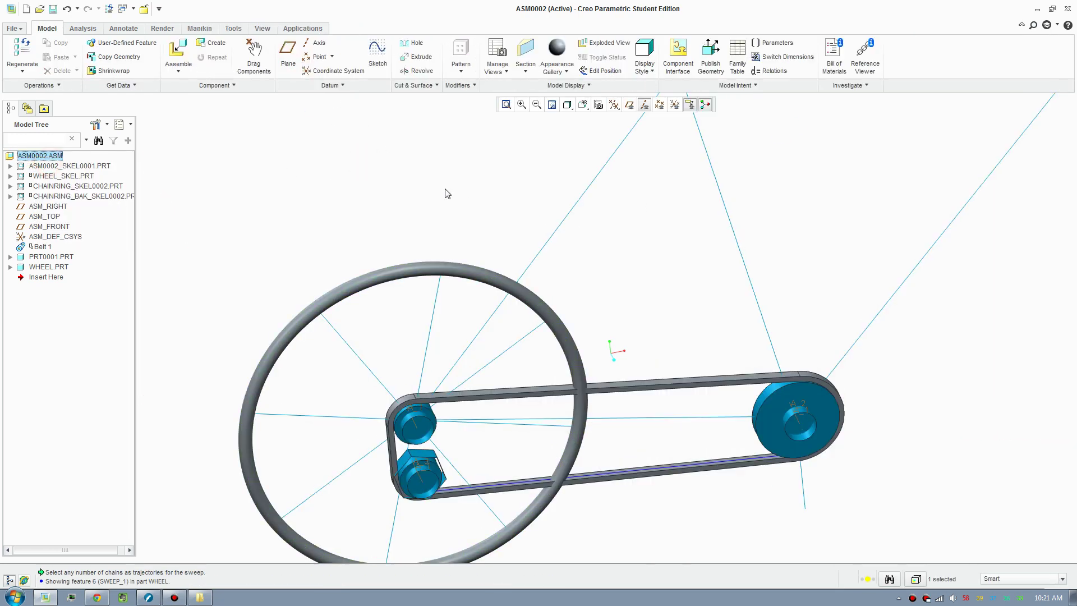
{"action": "left_click", "coordinate": [254, 56]}
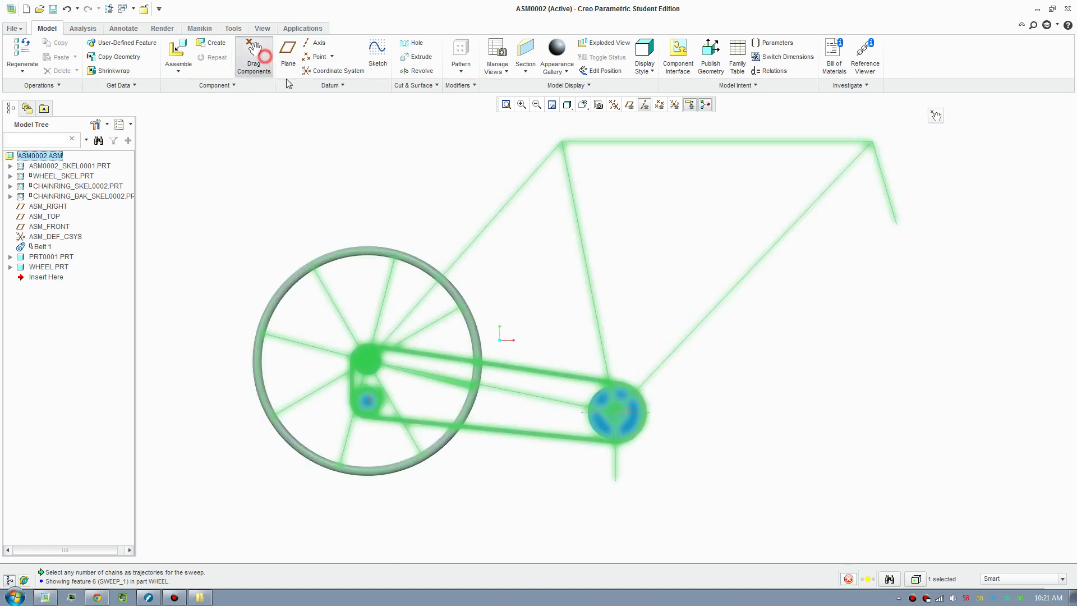
{"action": "left_click", "coordinate": [643, 411]}
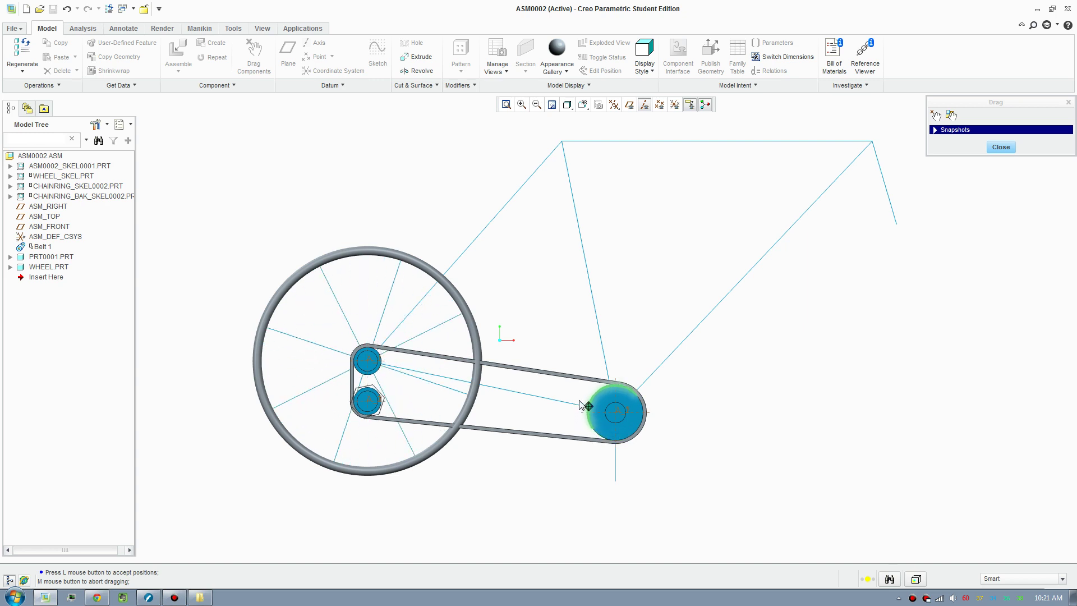
{"action": "left_click", "coordinate": [640, 407]}
{"action": "left_click", "coordinate": [1020, 187]}
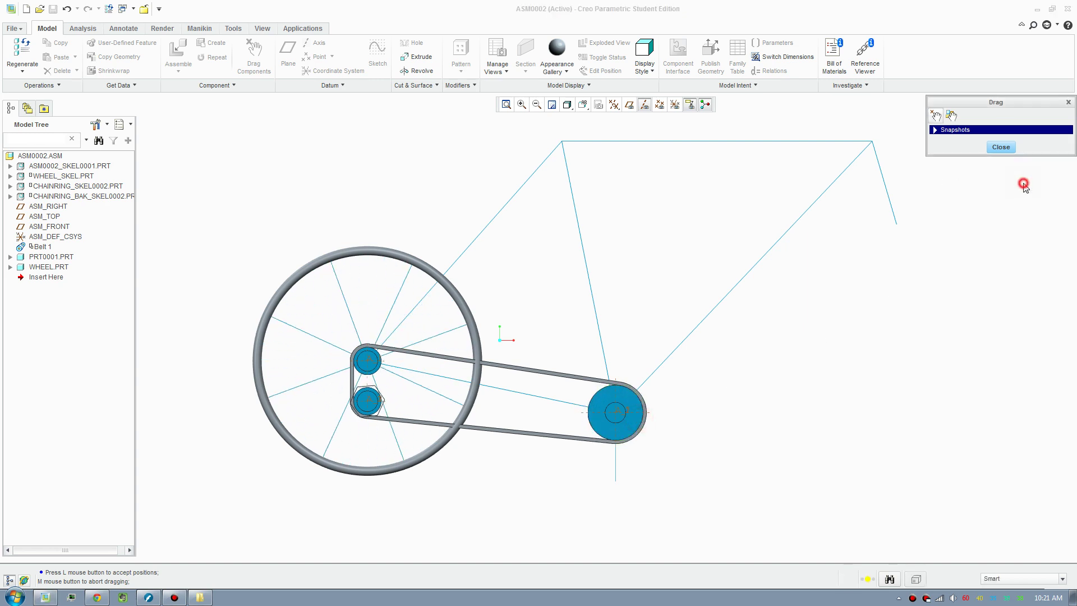
{"action": "left_click", "coordinate": [998, 147]}
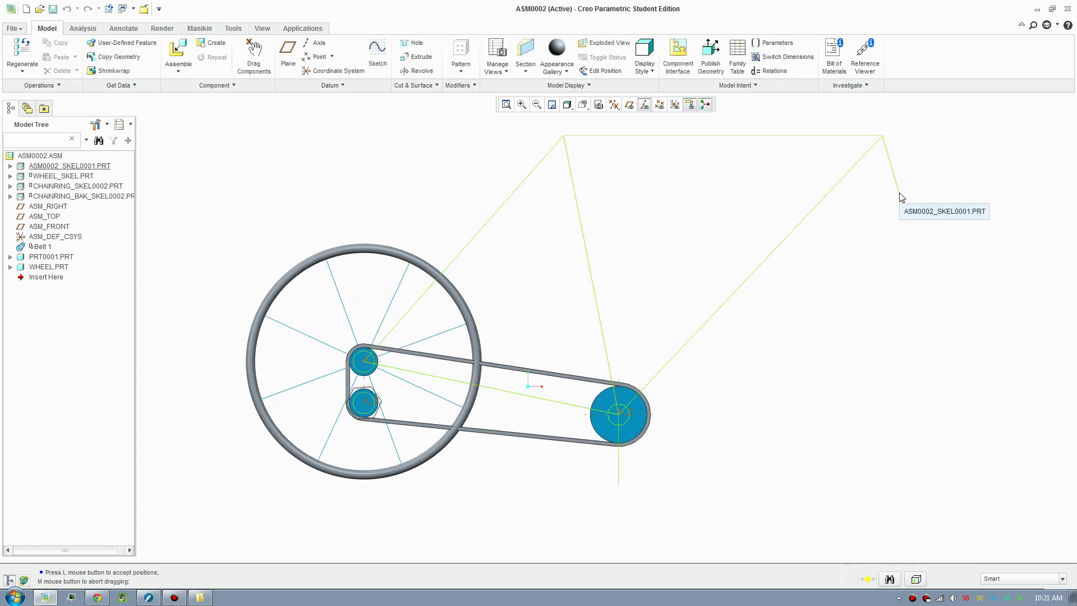